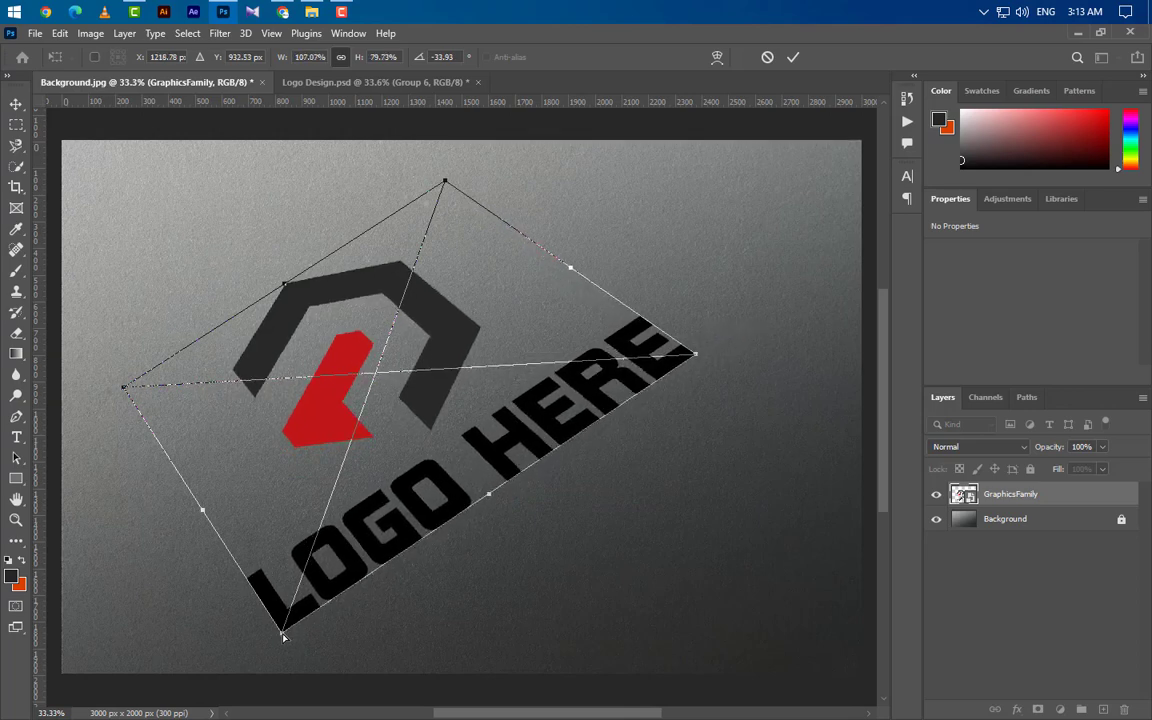
# Distort the logo's corners into a tilted perspective, about 79.9% wide, 73.5% high and rotated -28.8°, and apply the transform.
pyautogui.moveTo(284, 633); pyautogui.dragTo(371, 535)
pyautogui.moveTo(124, 396)
pyautogui.mouseDown()
pyautogui.moveTo(154, 400)
pyautogui.moveTo(114, 402)
pyautogui.moveTo(108, 391)
pyautogui.mouseUp()
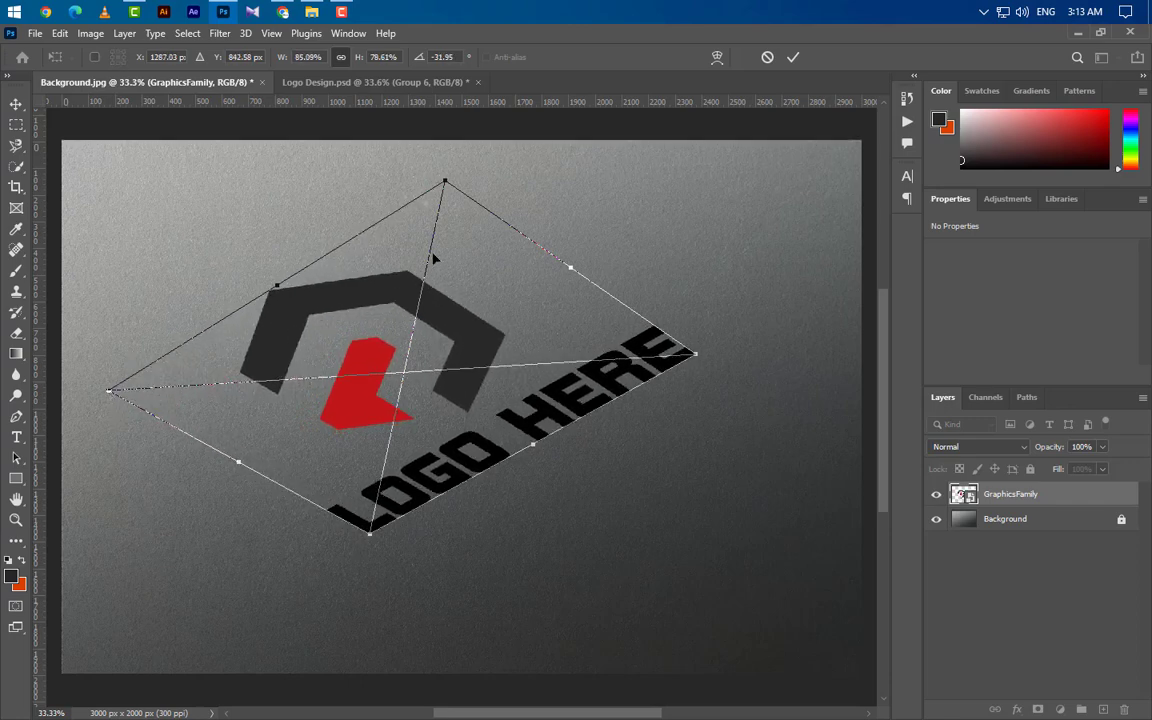
pyautogui.moveTo(445, 183); pyautogui.dragTo(425, 209)
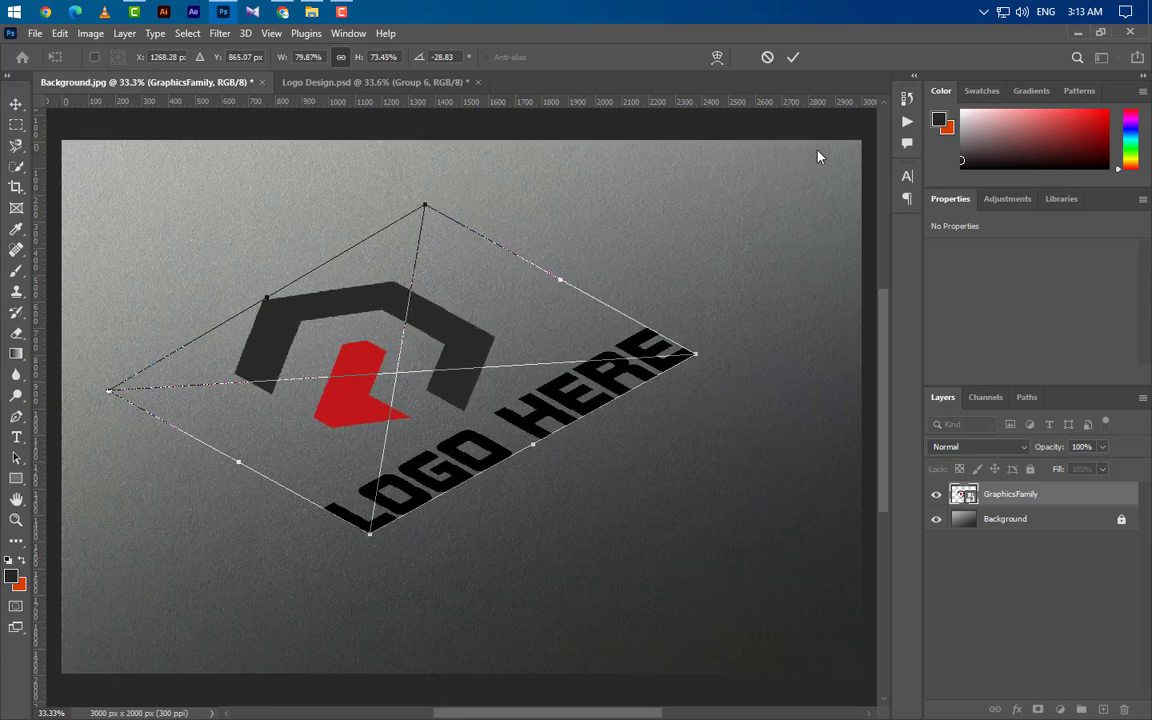
pyautogui.click(792, 58)
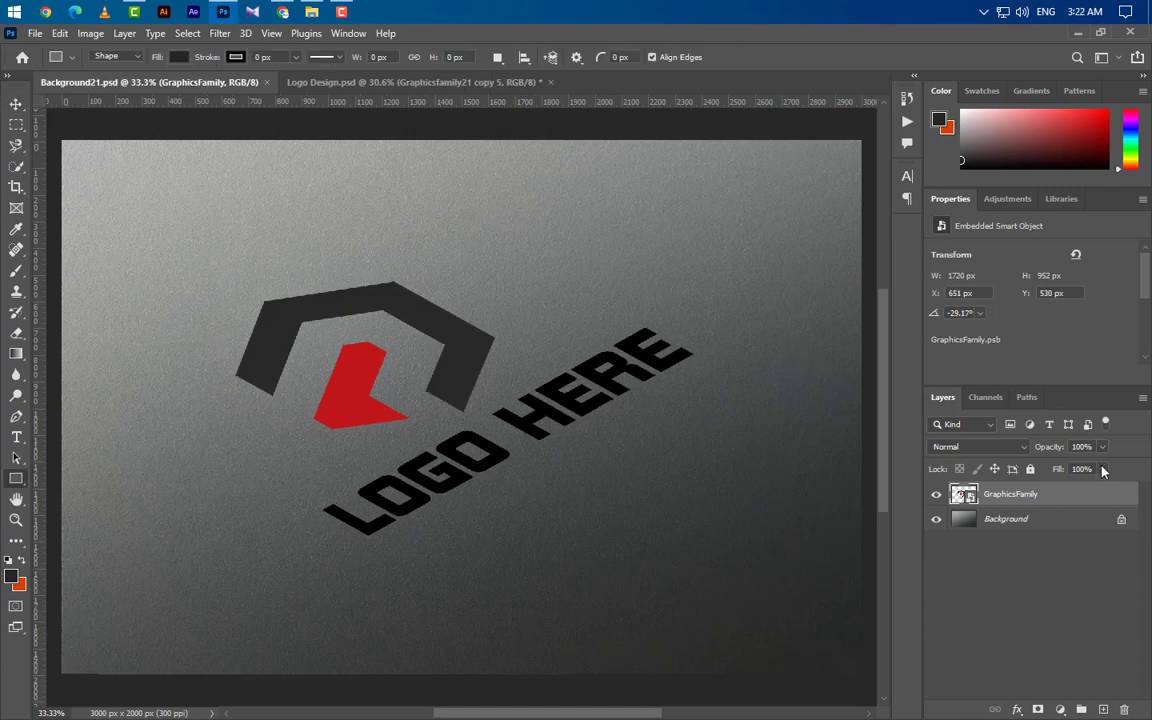
# Set the GraphicsFamily layer's fill to 0% and add a Drop Shadow effect to it.
pyautogui.click(1102, 469)
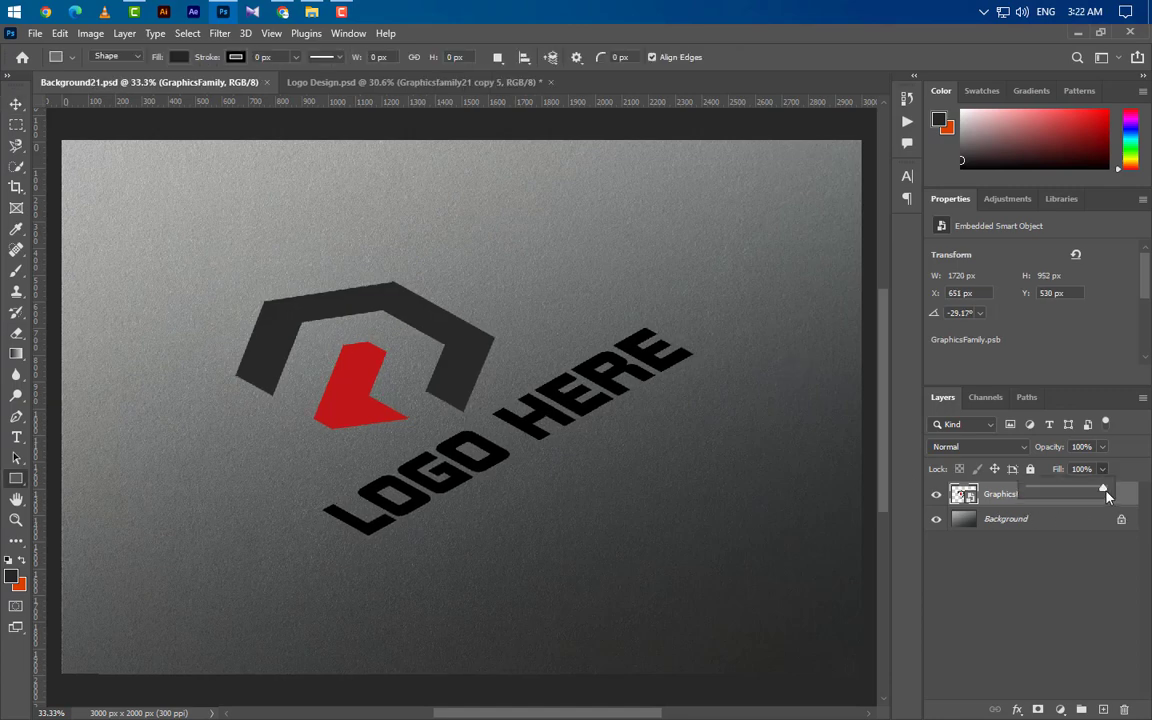
pyautogui.moveTo(1103, 489); pyautogui.dragTo(997, 495)
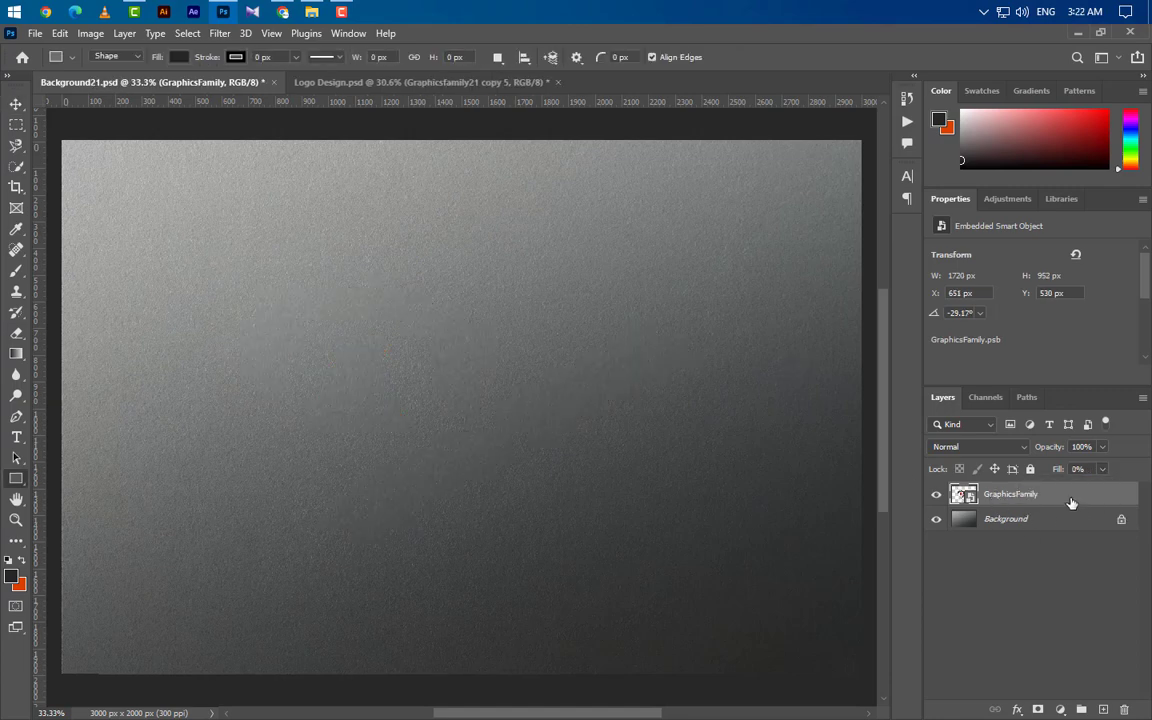
pyautogui.rightClick(1071, 503)
pyautogui.click(940, 36)
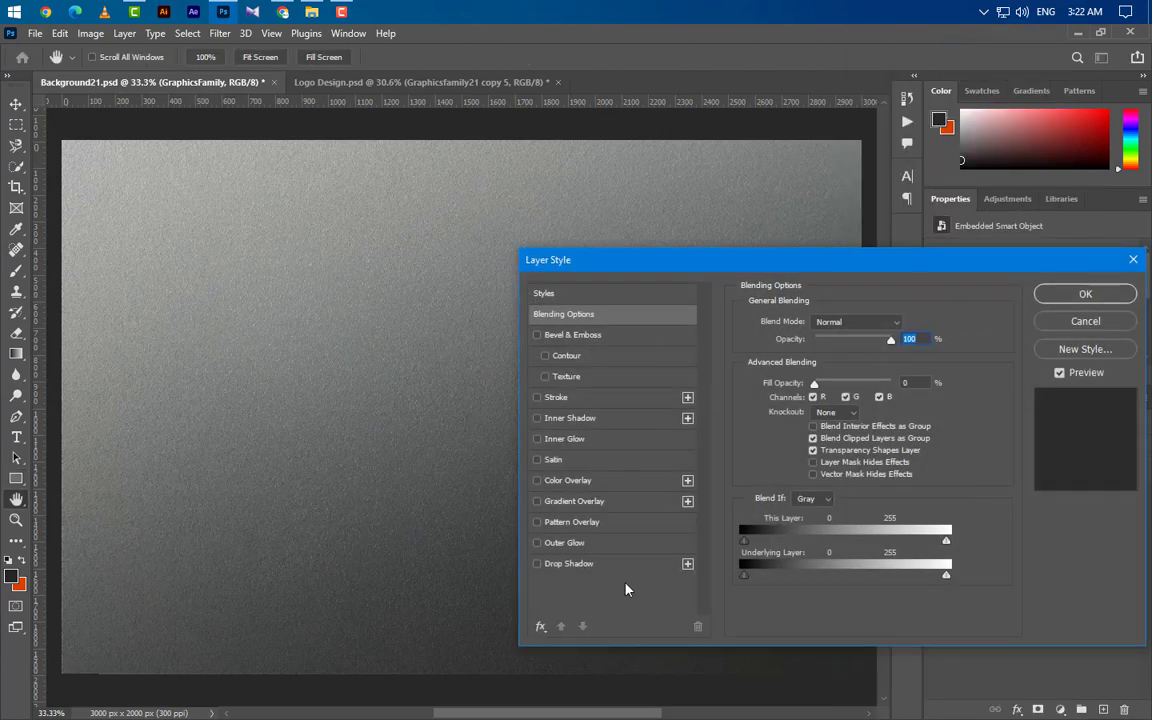
pyautogui.click(610, 566)
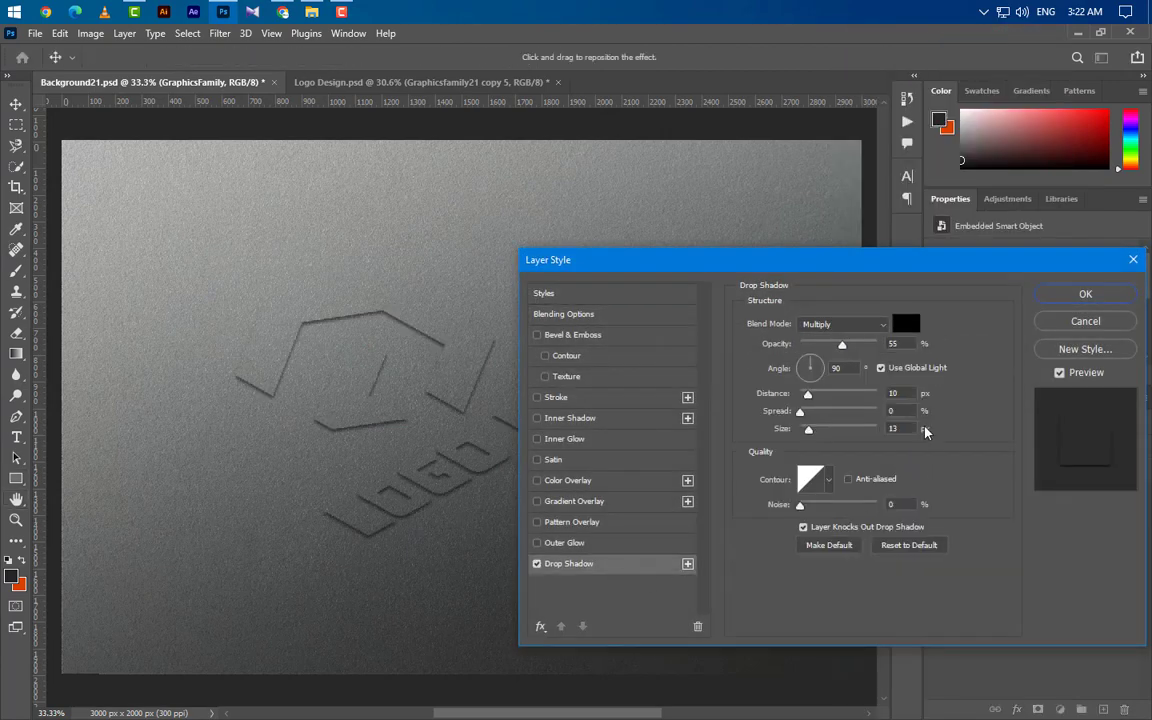
# Give the drop shadow the Multiply blend mode, black color 000000 and 25% opacity.
pyautogui.click(880, 323)
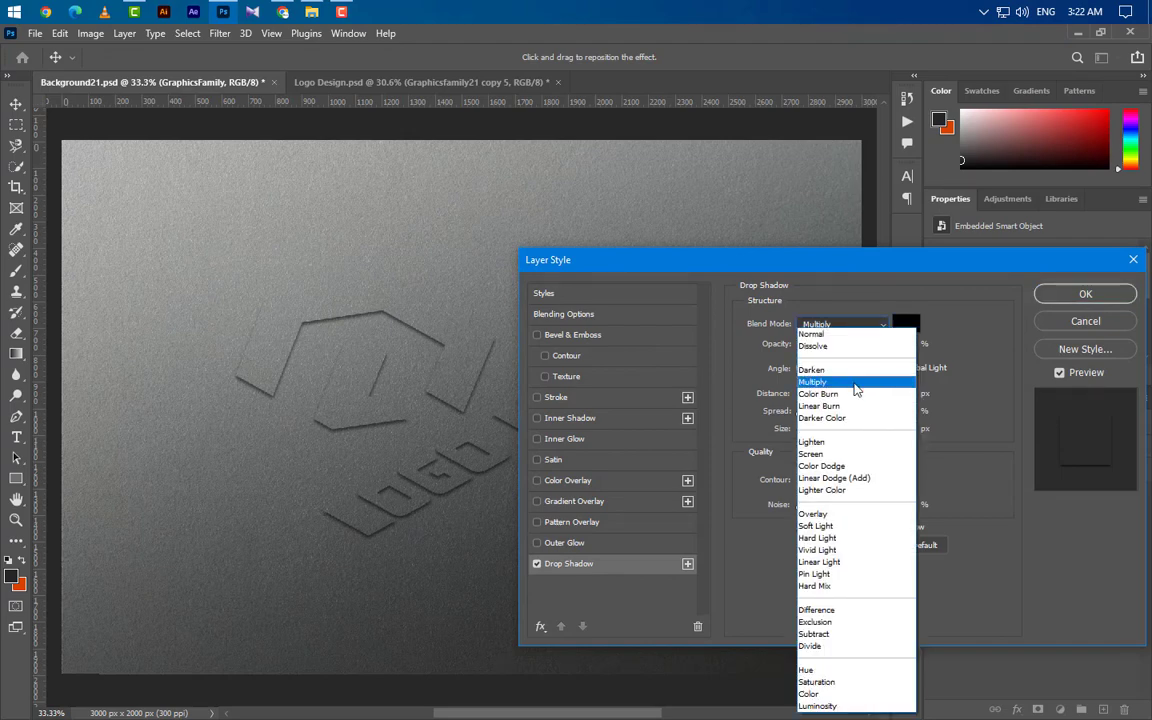
pyautogui.click(851, 379)
pyautogui.click(906, 323)
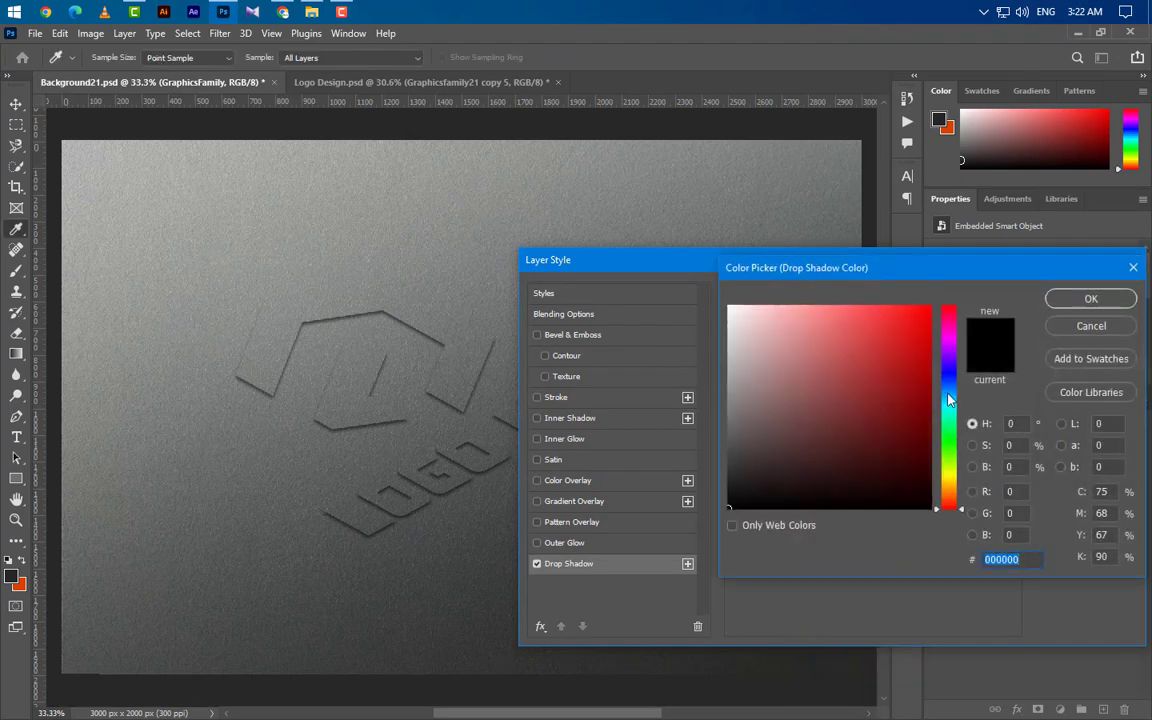
pyautogui.click(1080, 298)
pyautogui.press('Tab')
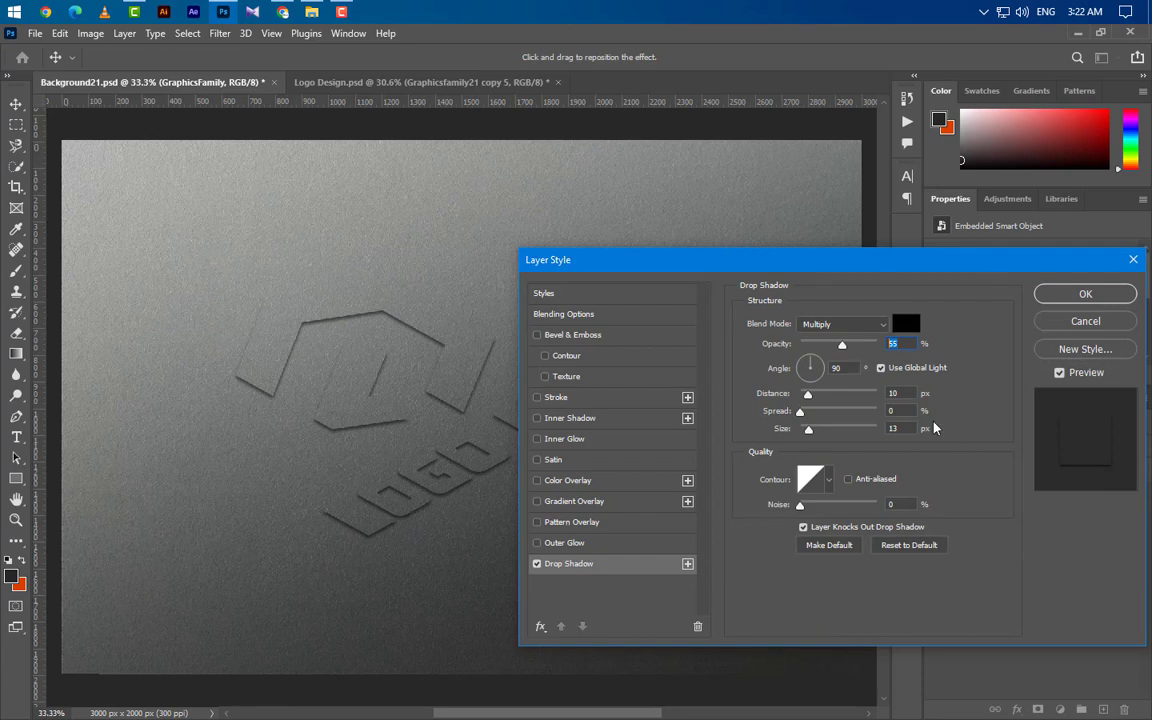
pyautogui.write('25')
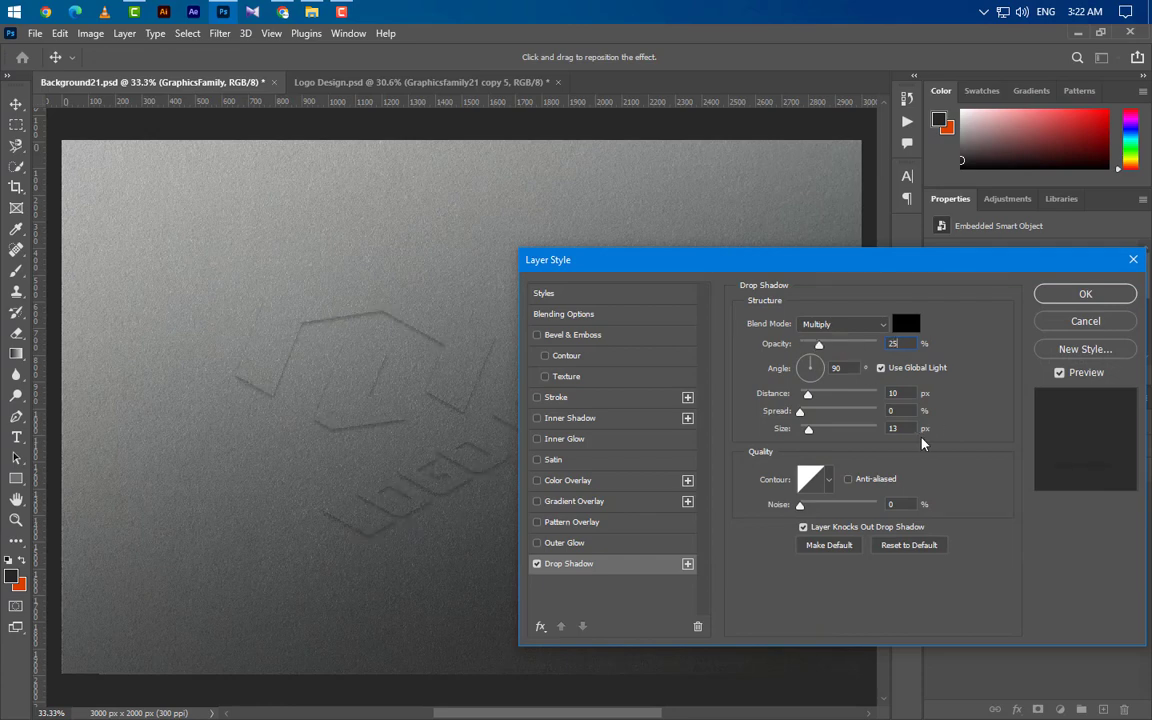
pyautogui.press('Tab')
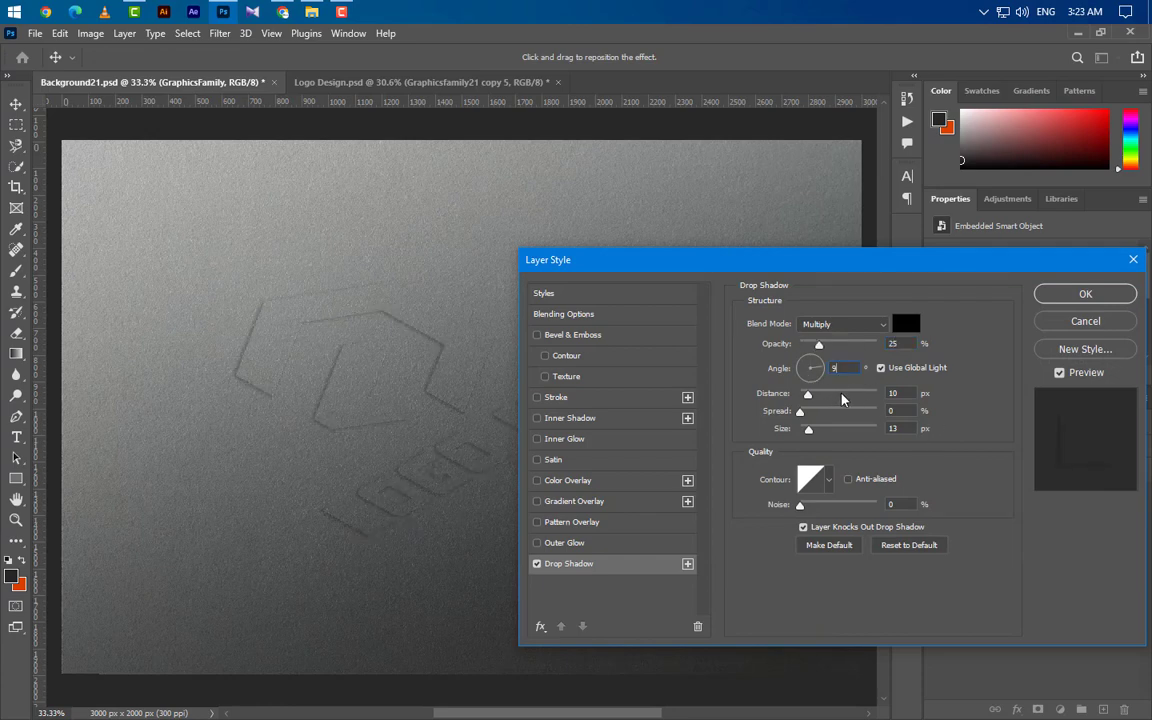
# Turn off global light for the drop shadow and set its angle to 90°, distance to 100 px and size to 45 px.
pyautogui.click(881, 368)
pyautogui.write('120')
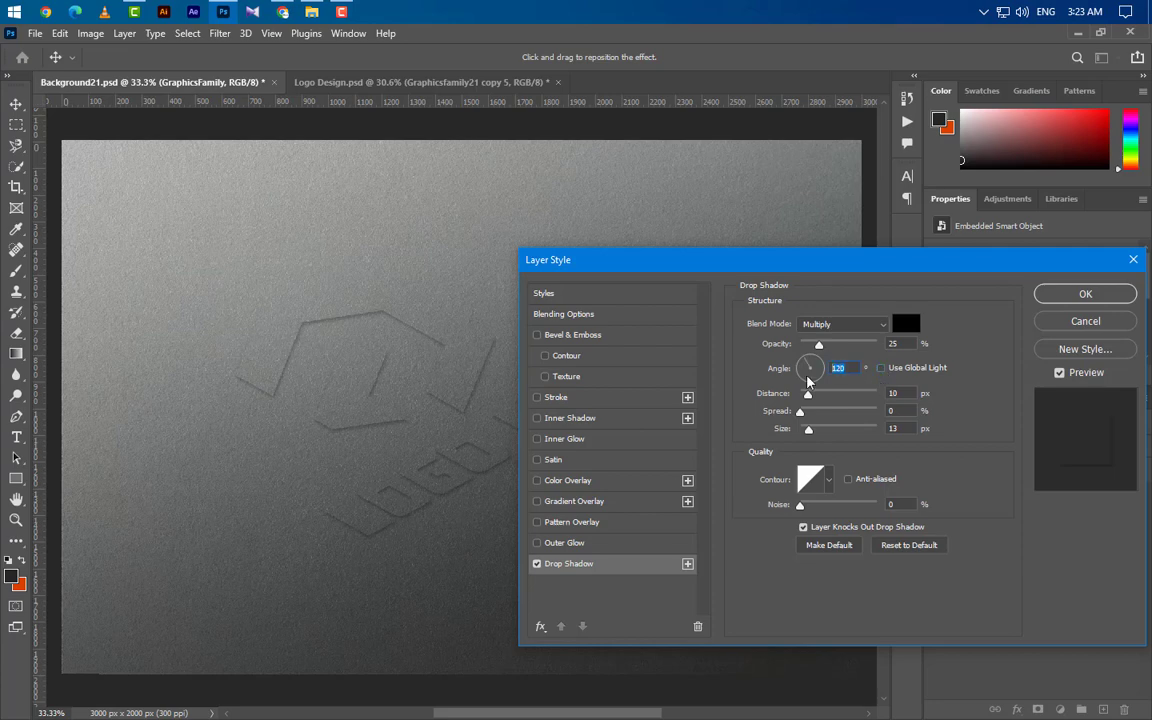
pyautogui.write('90')
pyautogui.doubleClick(893, 393)
pyautogui.write('100')
pyautogui.press('Tab')
pyautogui.press('Tab')
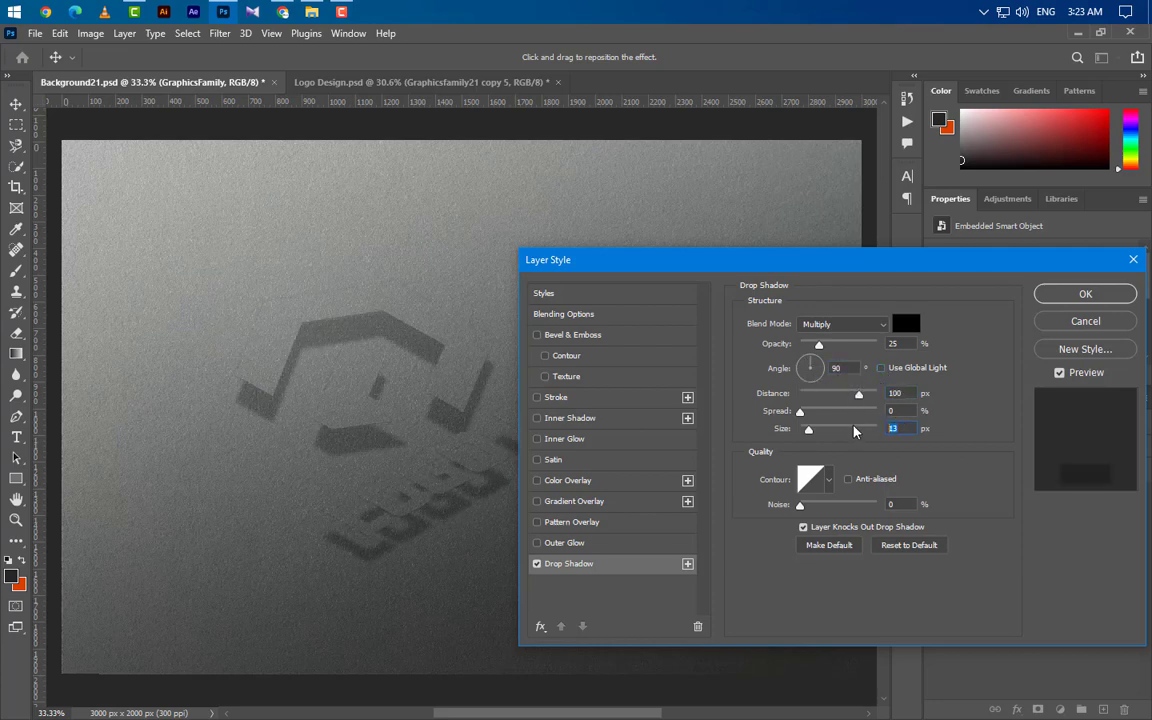
pyautogui.write('45')
# Add a second drop shadow with 5% opacity, 90 px distance and 25 px size.
pyautogui.click(686, 563)
pyautogui.click(620, 586)
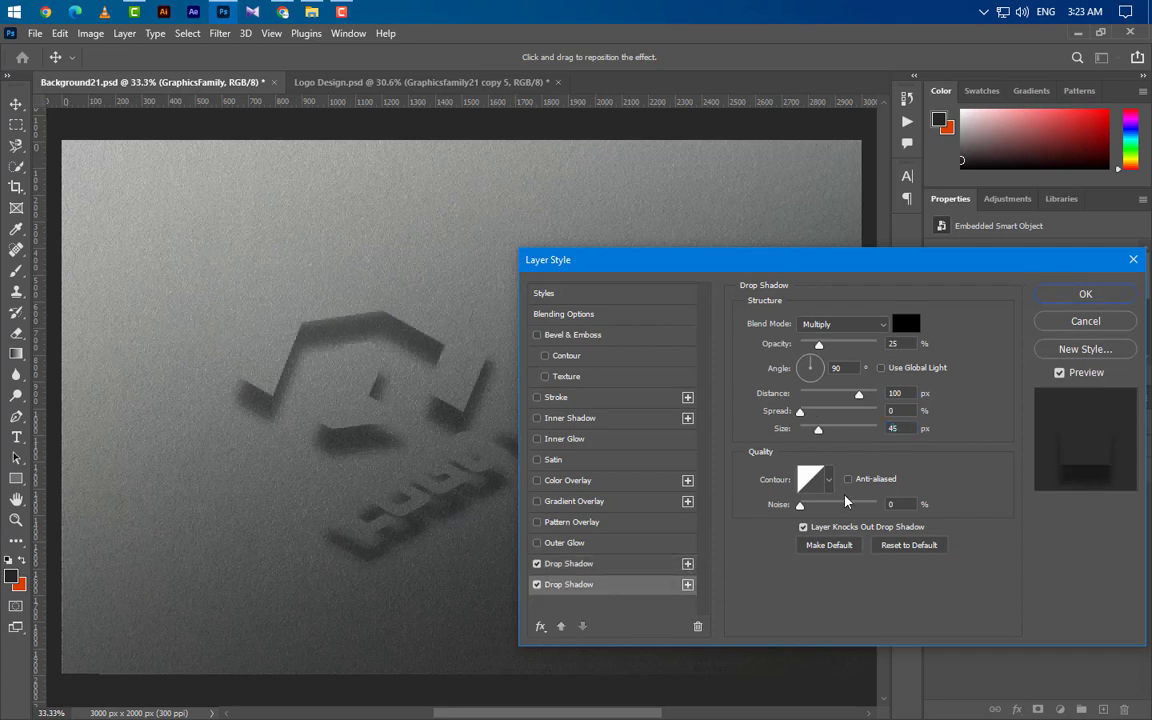
pyautogui.write('5')
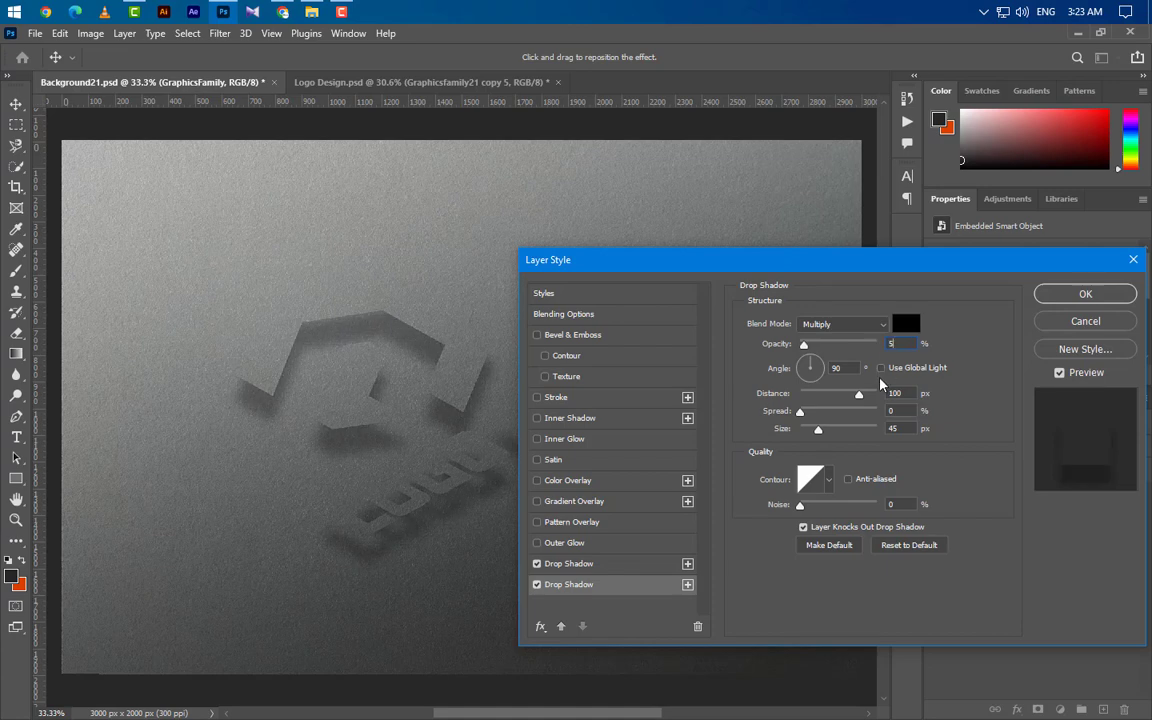
pyautogui.press('Tab')
pyautogui.press('Tab')
pyautogui.write('90')
pyautogui.doubleClick(901, 428)
pyautogui.write('25')
pyautogui.moveTo(890, 261); pyautogui.dragTo(885, 143)
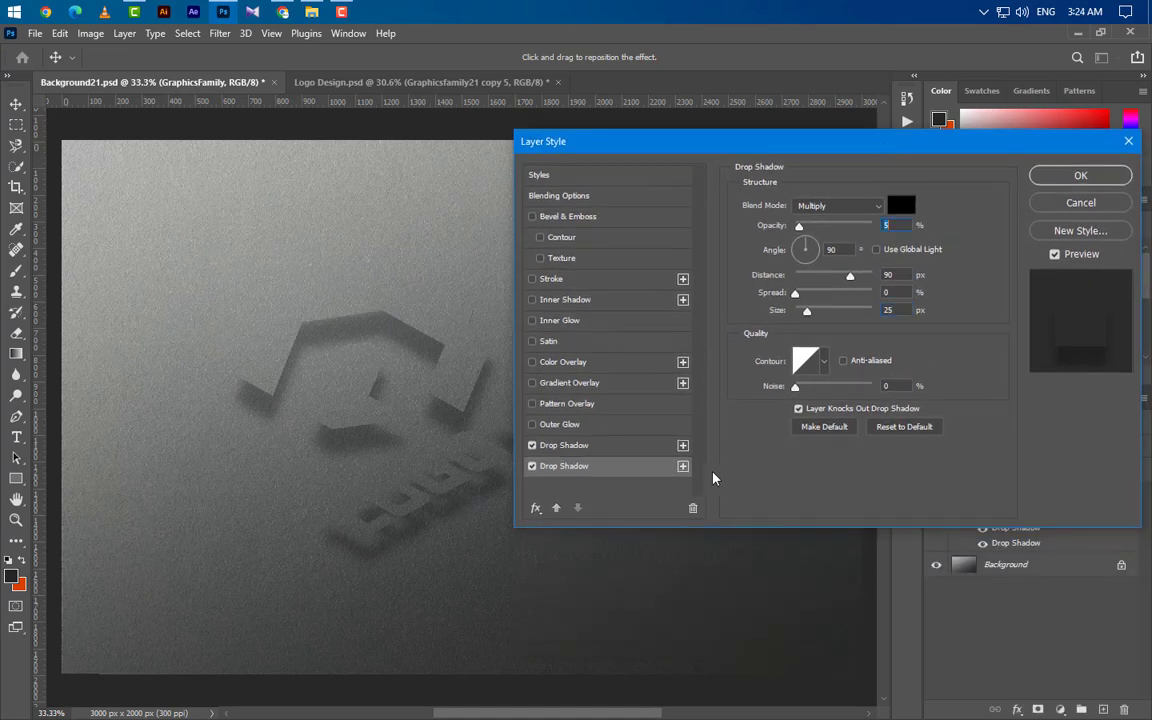
# Add a third and a fourth drop shadow with distances of 85 px and 80 px.
pyautogui.click(683, 466)
pyautogui.click(636, 487)
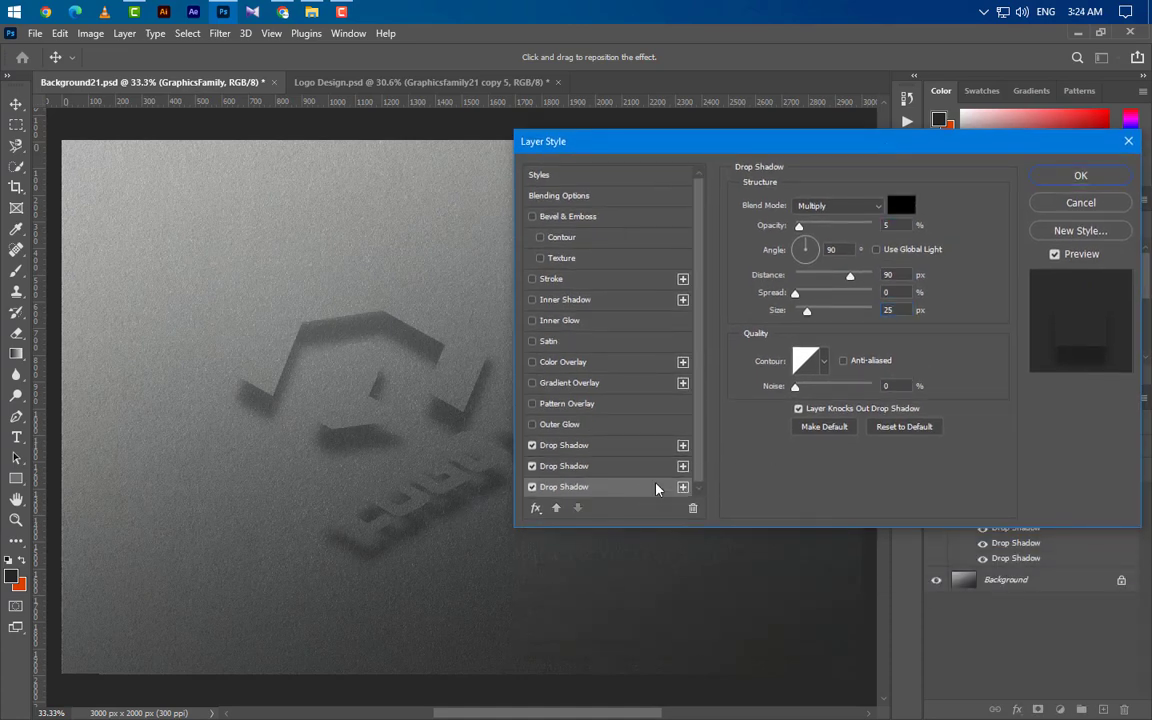
pyautogui.click(863, 283)
pyautogui.write('85')
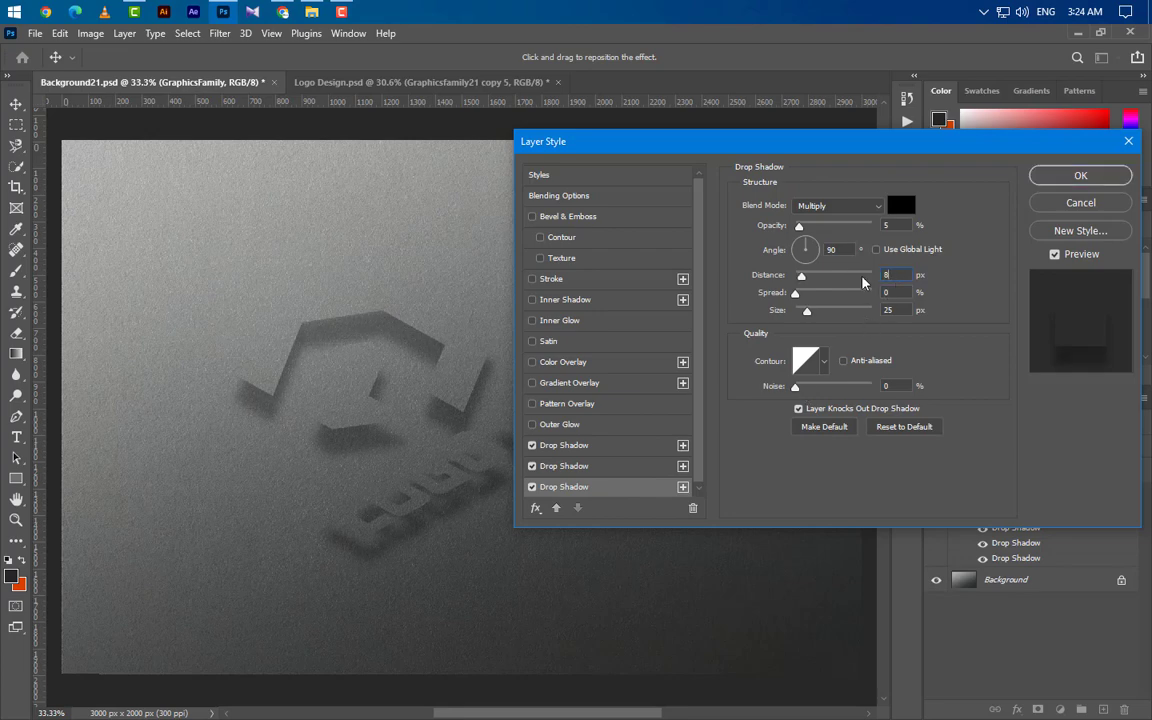
pyautogui.click(684, 489)
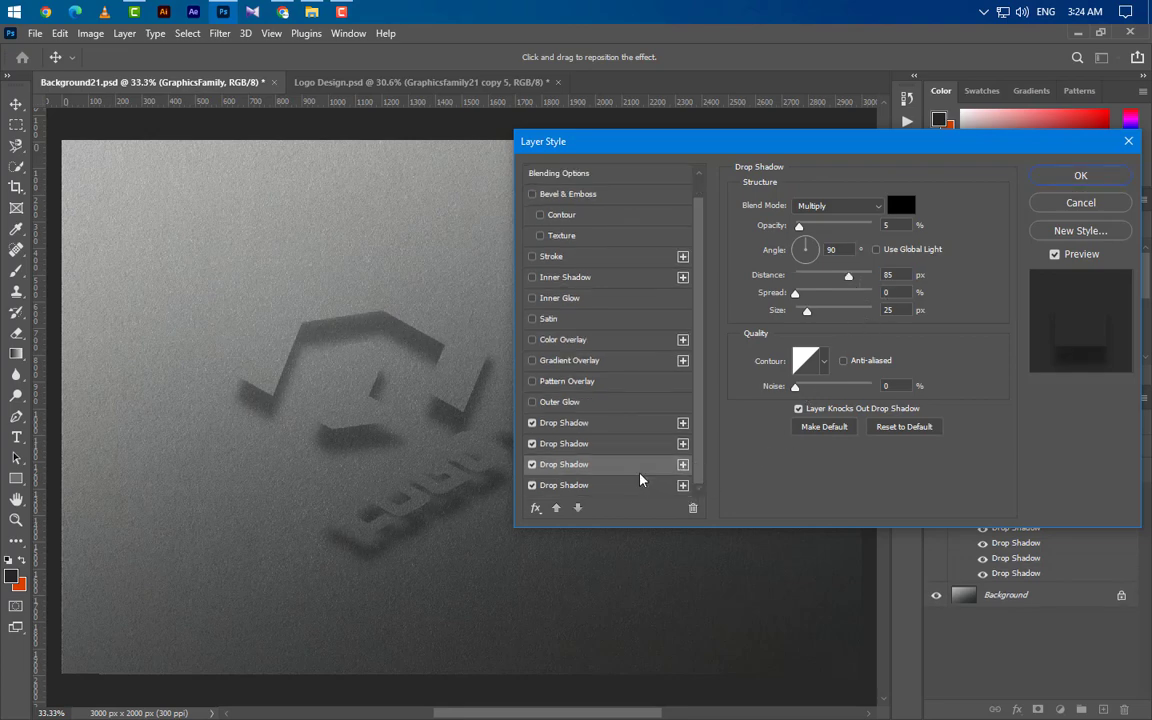
pyautogui.doubleClick(889, 275)
pyautogui.write('80')
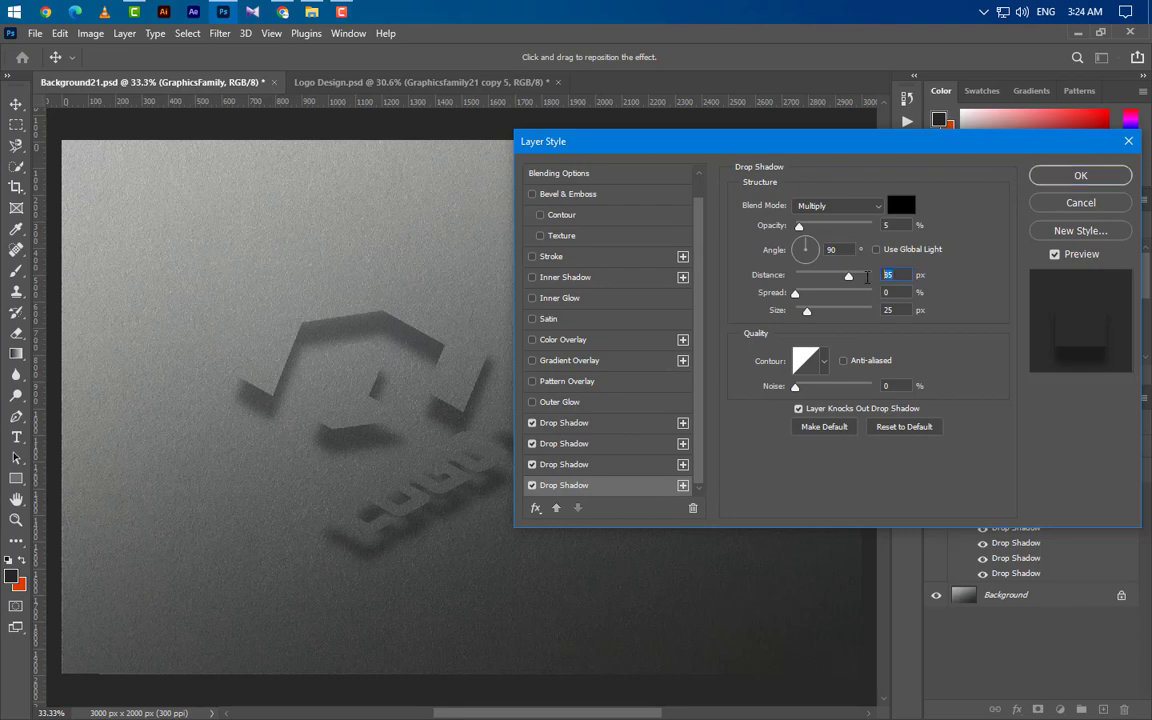
# Add a fifth and a sixth drop shadow with distances of 75 px and 70 px.
pyautogui.click(682, 485)
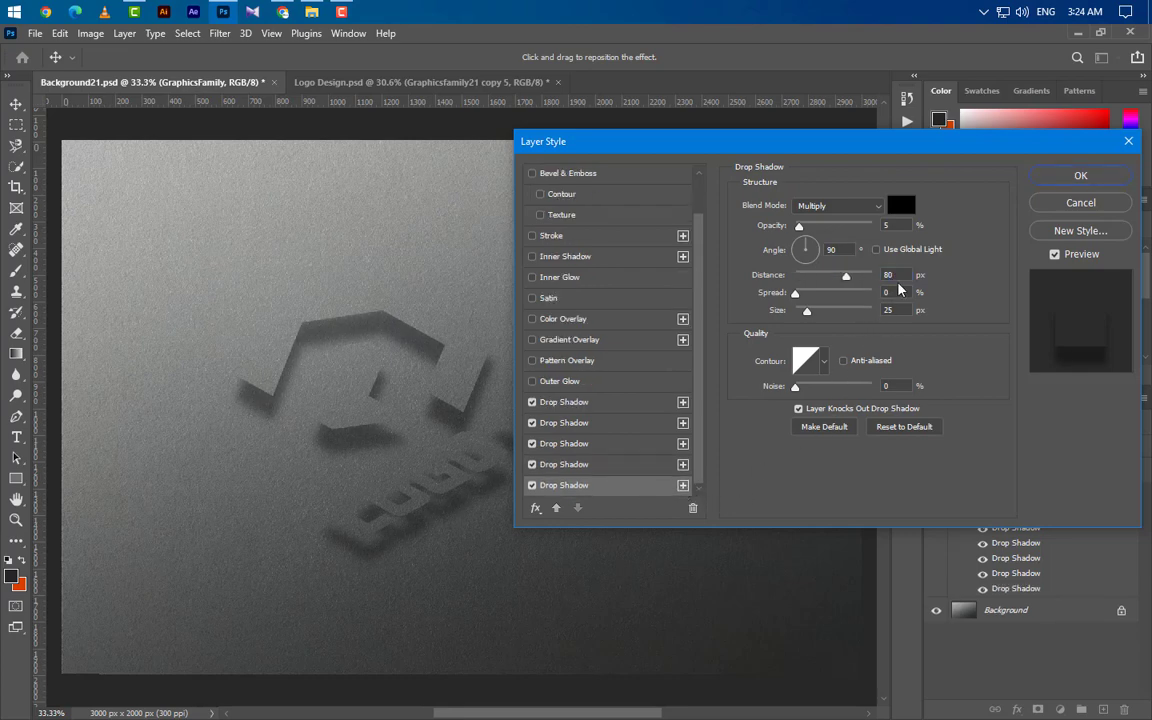
pyautogui.moveTo(897, 277); pyautogui.dragTo(862, 281)
pyautogui.write('75')
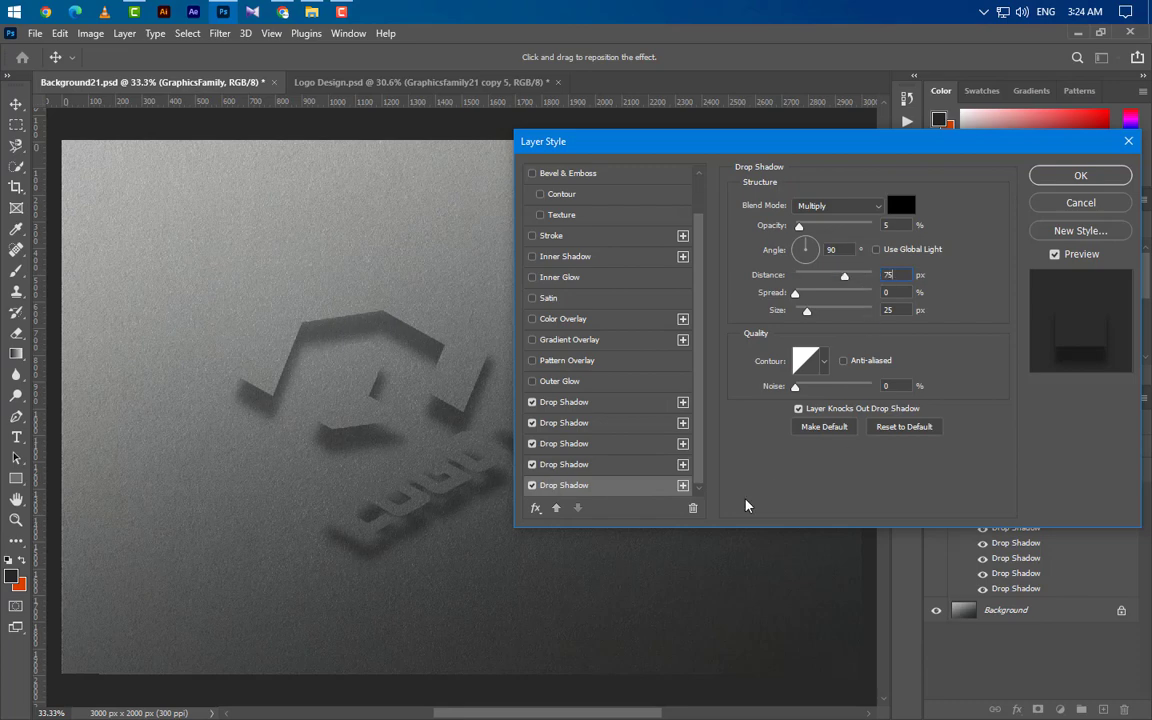
pyautogui.click(682, 485)
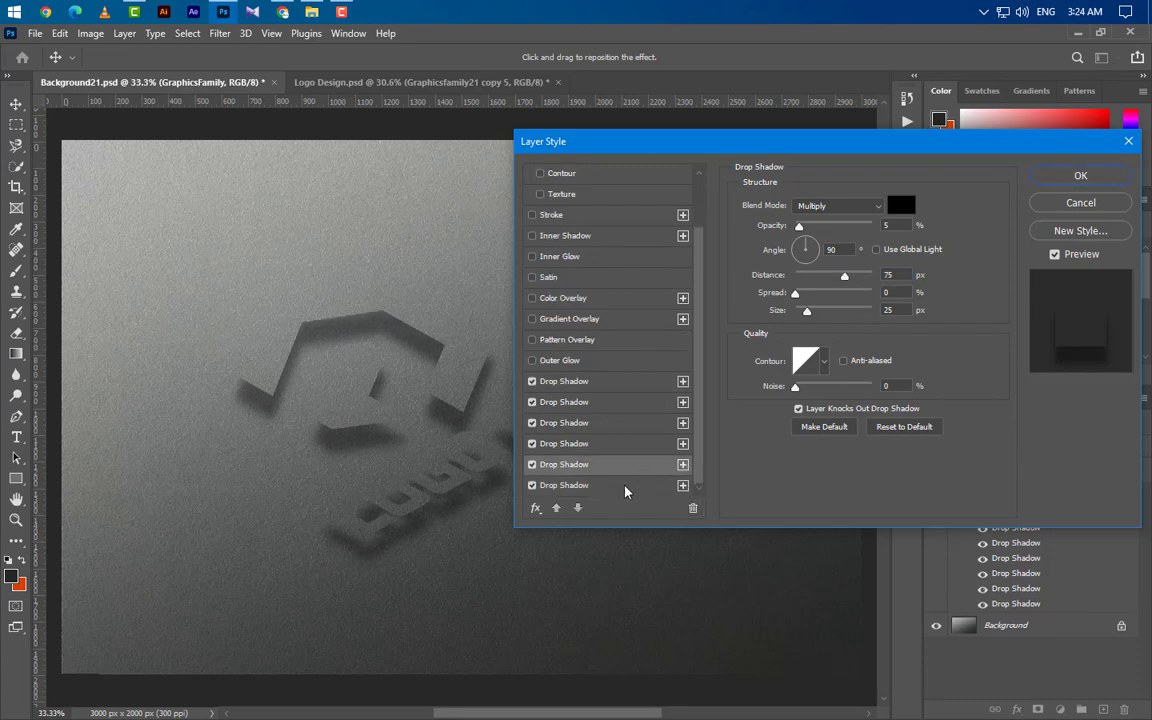
pyautogui.click(622, 485)
pyautogui.write('70')
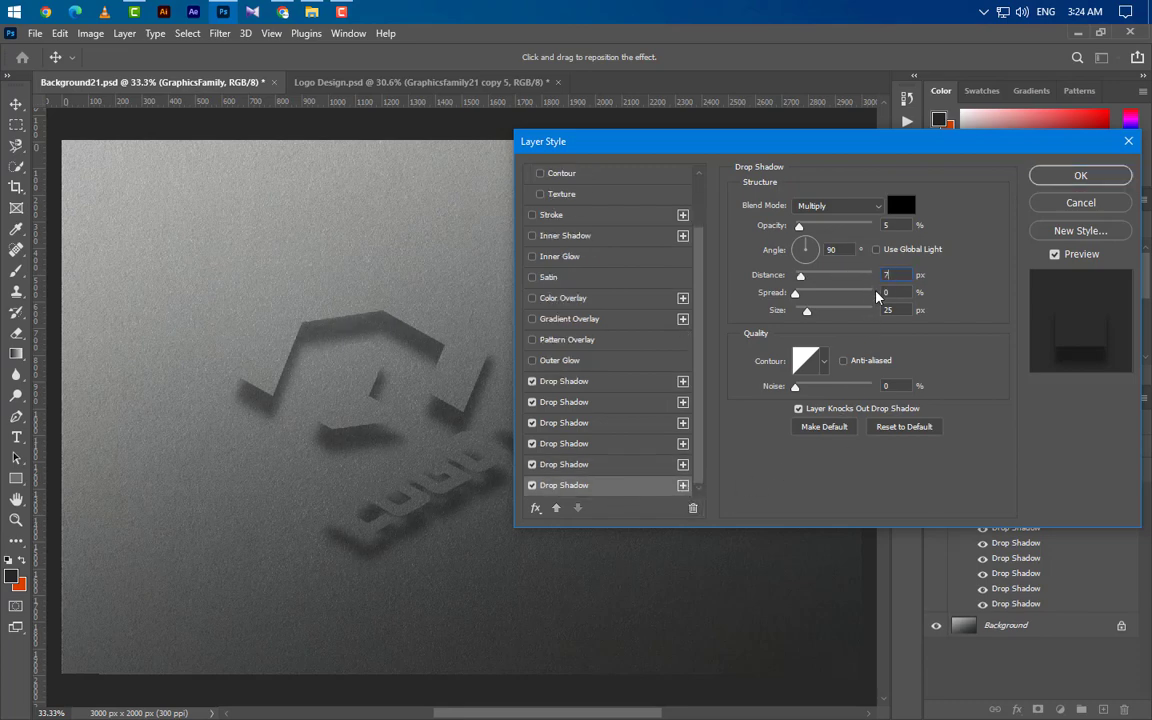
# Add a seventh and an eighth drop shadow with distances of 66 px and 51 px.
pyautogui.click(683, 486)
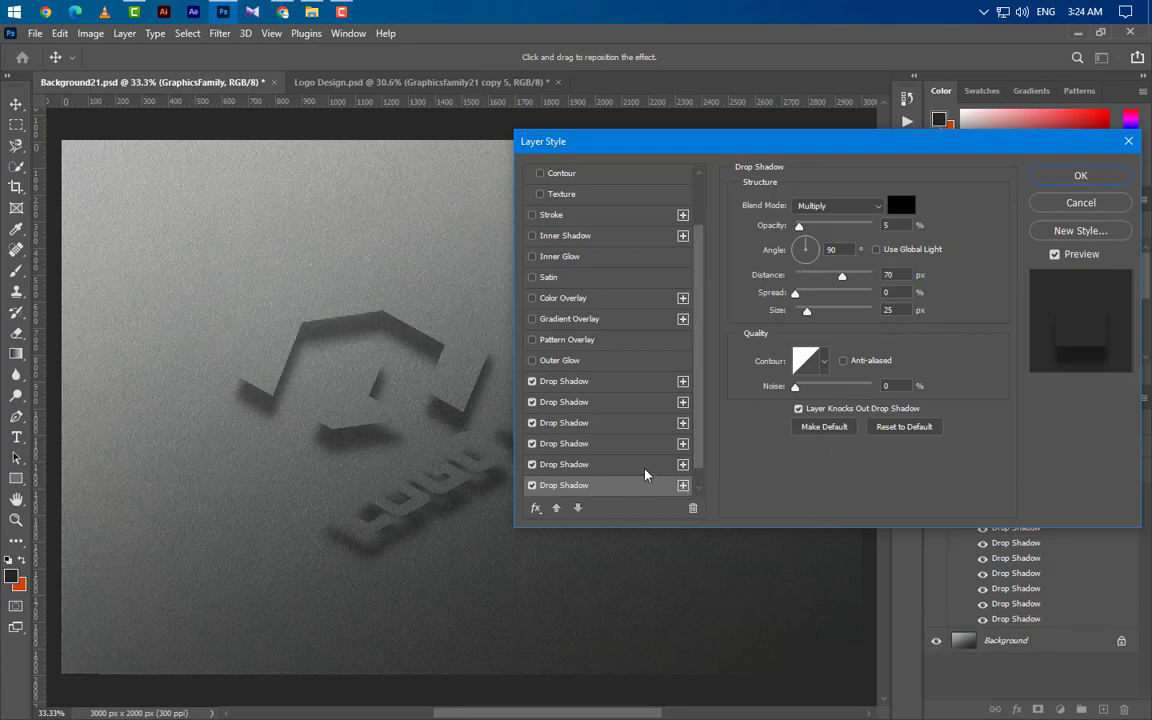
pyautogui.doubleClick(888, 274)
pyautogui.write('66')
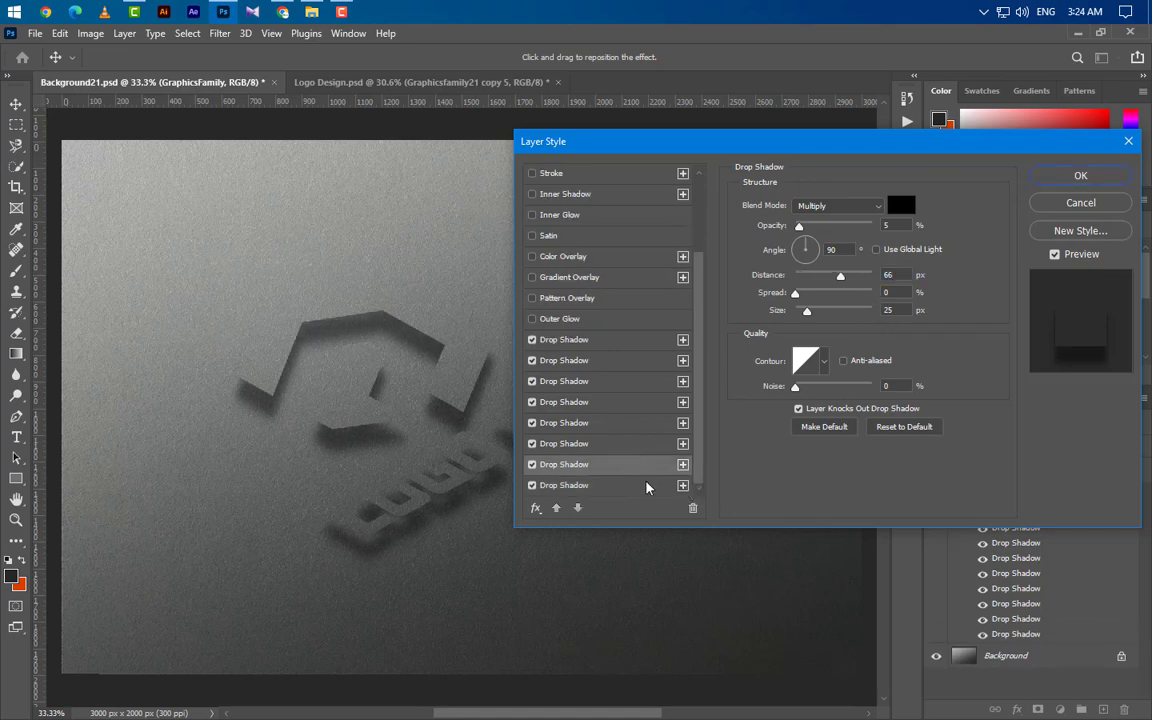
pyautogui.click(683, 485)
pyautogui.write('51')
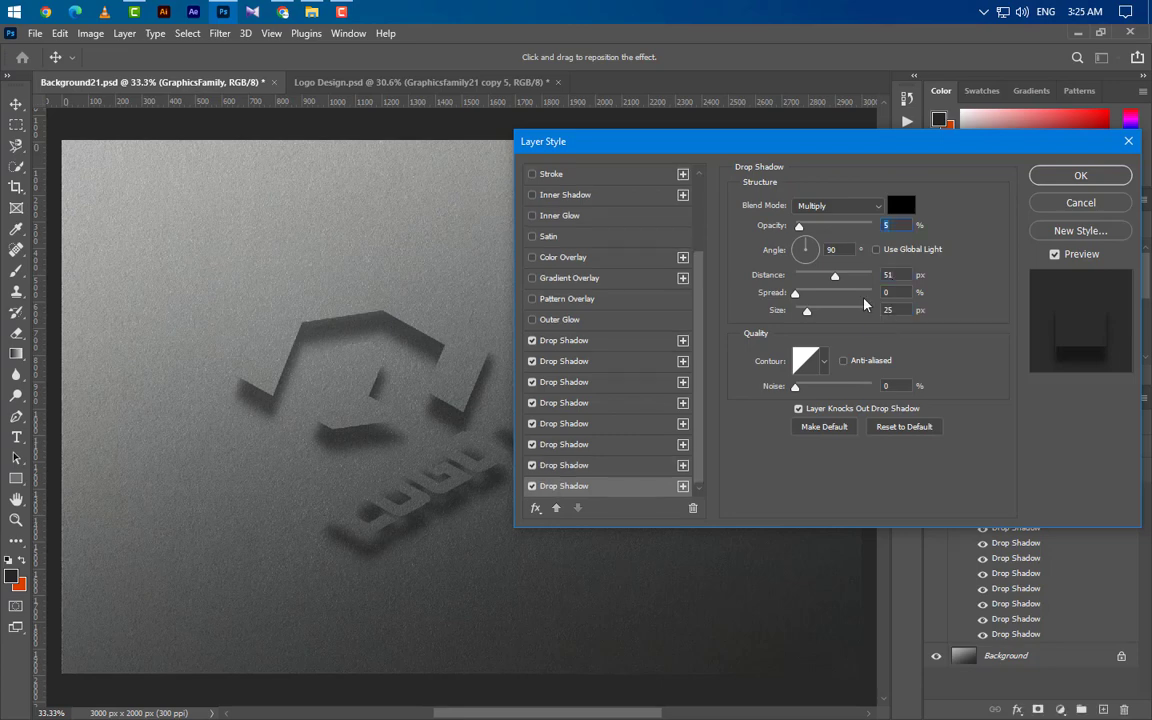
# Add a ninth drop shadow below the others and raise its opacity slightly.
pyautogui.click(683, 485)
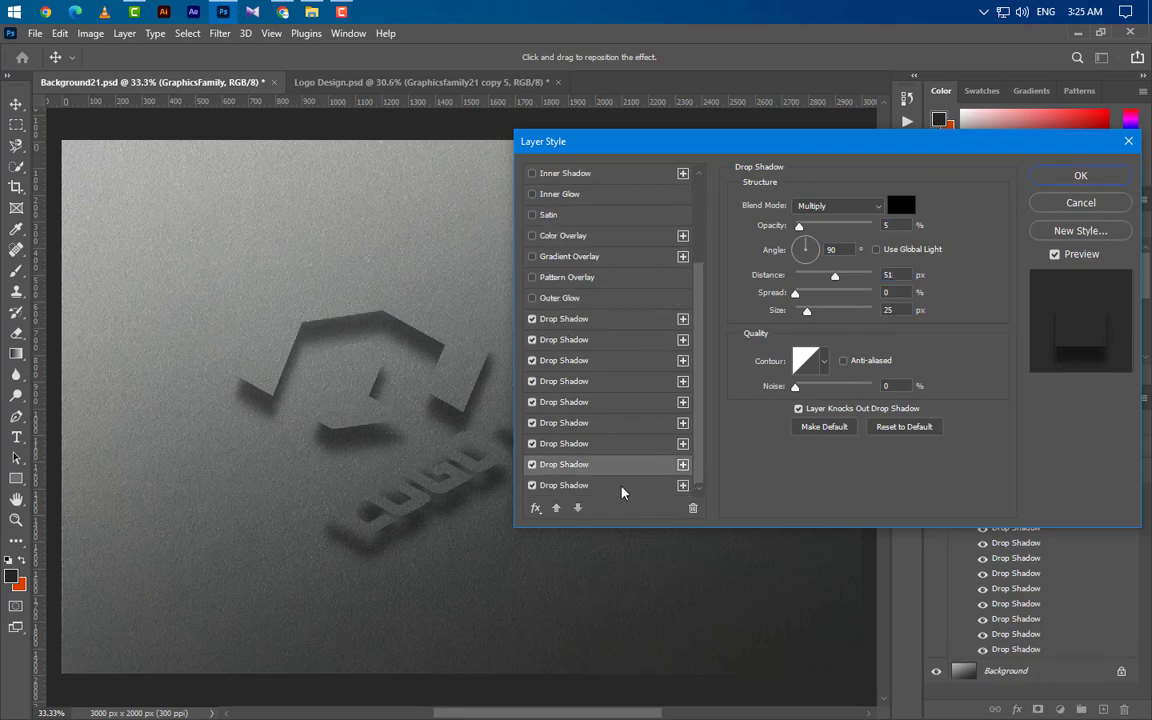
pyautogui.click(620, 485)
pyautogui.press('Up')
pyautogui.press('Up')
pyautogui.press('Up')
pyautogui.press('Up')
pyautogui.press('Up')
pyautogui.press('Up')
pyautogui.press('Up')
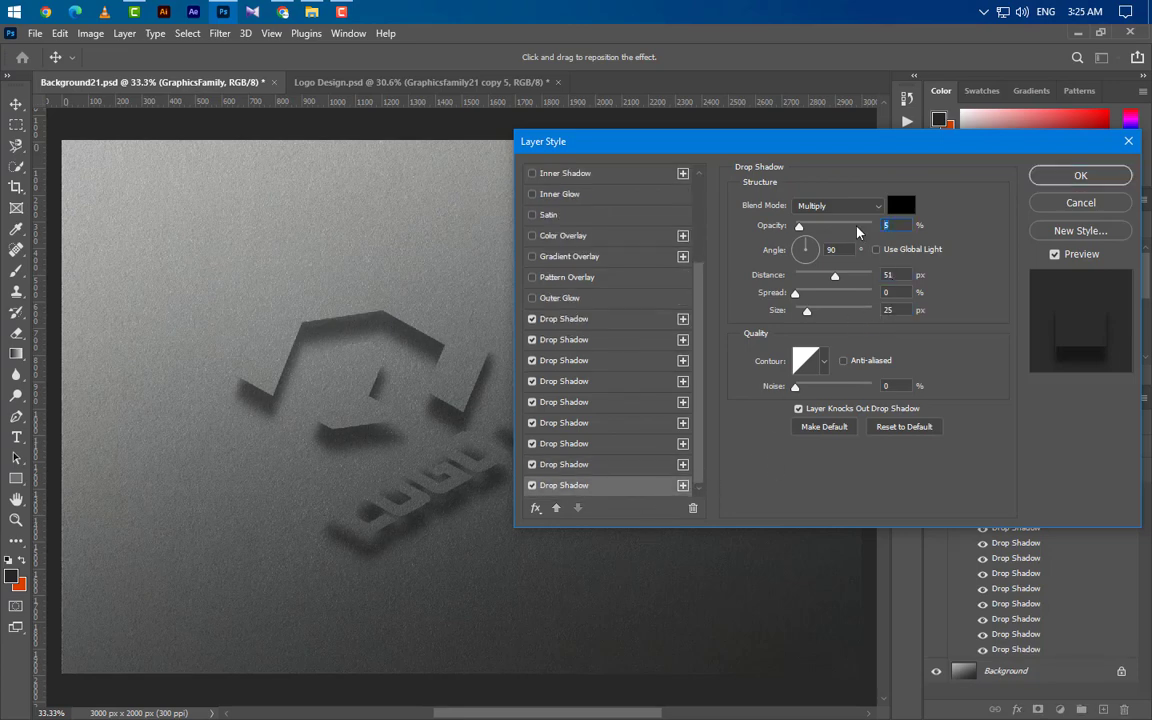
# Raise the ninth drop shadow's distance slightly, reduce its size and apply the layer style.
pyautogui.click(884, 274)
pyautogui.press('Up')
pyautogui.press('Up')
pyautogui.press('Up')
pyautogui.click(888, 310)
pyautogui.press('Down')
pyautogui.press('Down')
pyautogui.press('Down')
pyautogui.press('Down')
pyautogui.press('Down')
pyautogui.press('Down')
pyautogui.click(1088, 180)
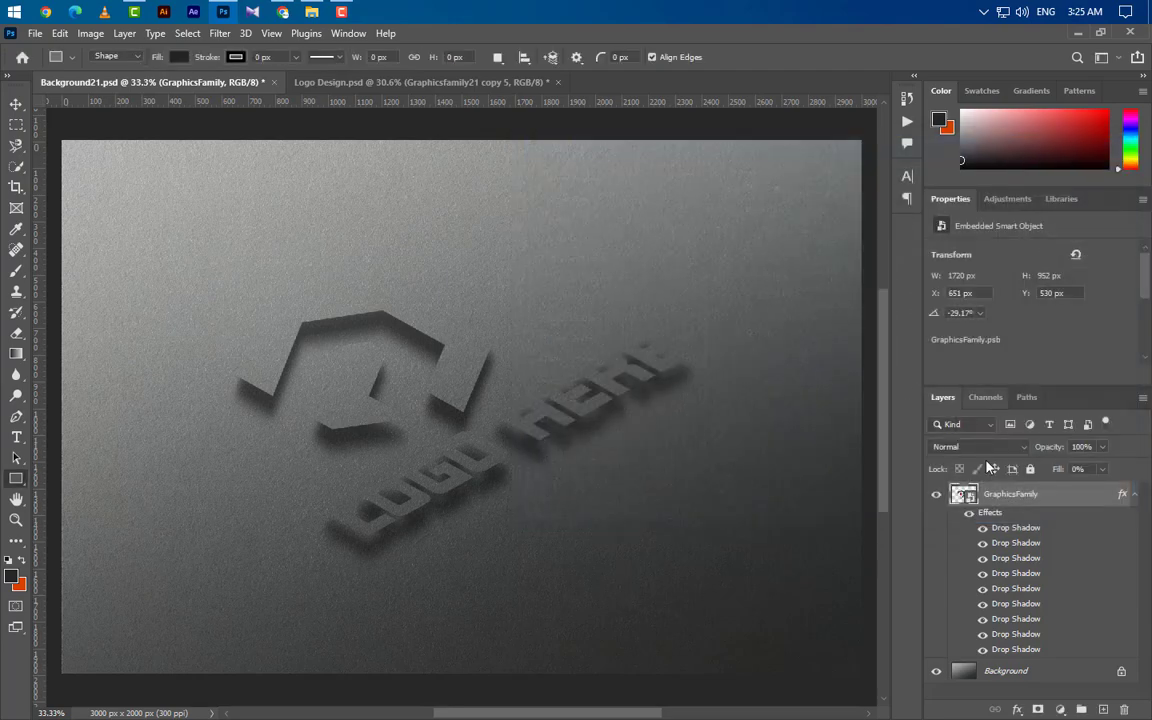
# Duplicate the GraphicsFamily layer as GraphicsFamily copy and expand the copy's effects list.
pyautogui.click(1134, 495)
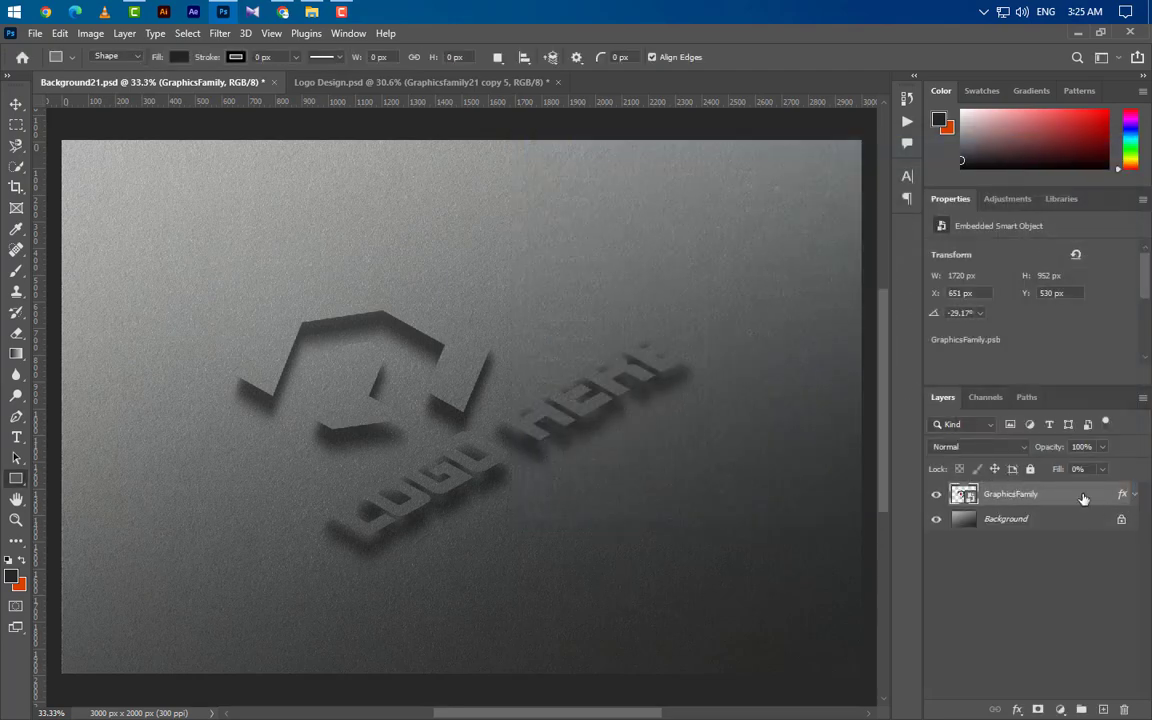
pyautogui.rightClick(1084, 498)
pyautogui.click(920, 52)
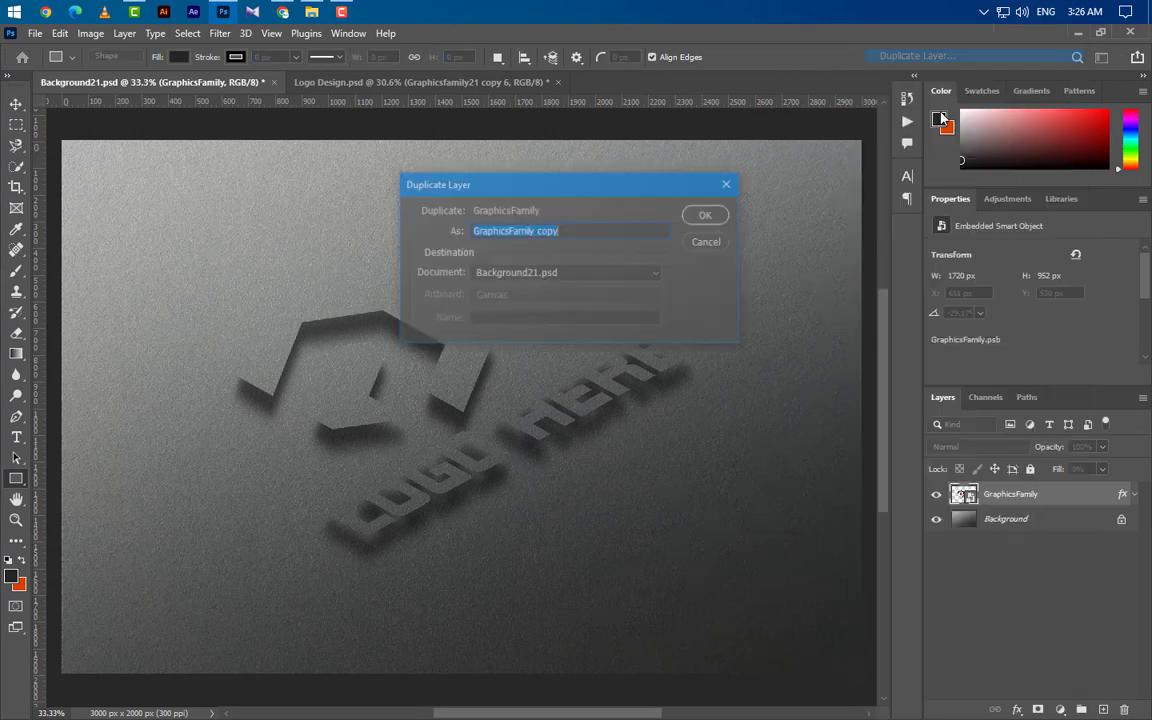
pyautogui.click(705, 215)
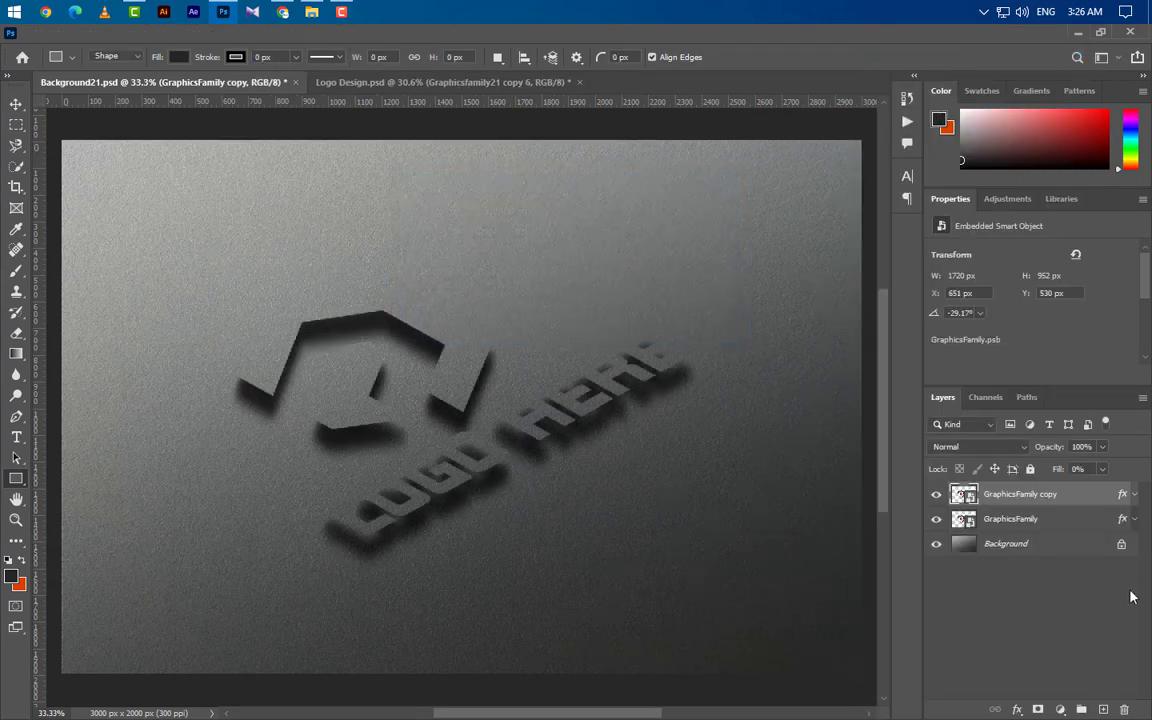
pyautogui.click(1134, 495)
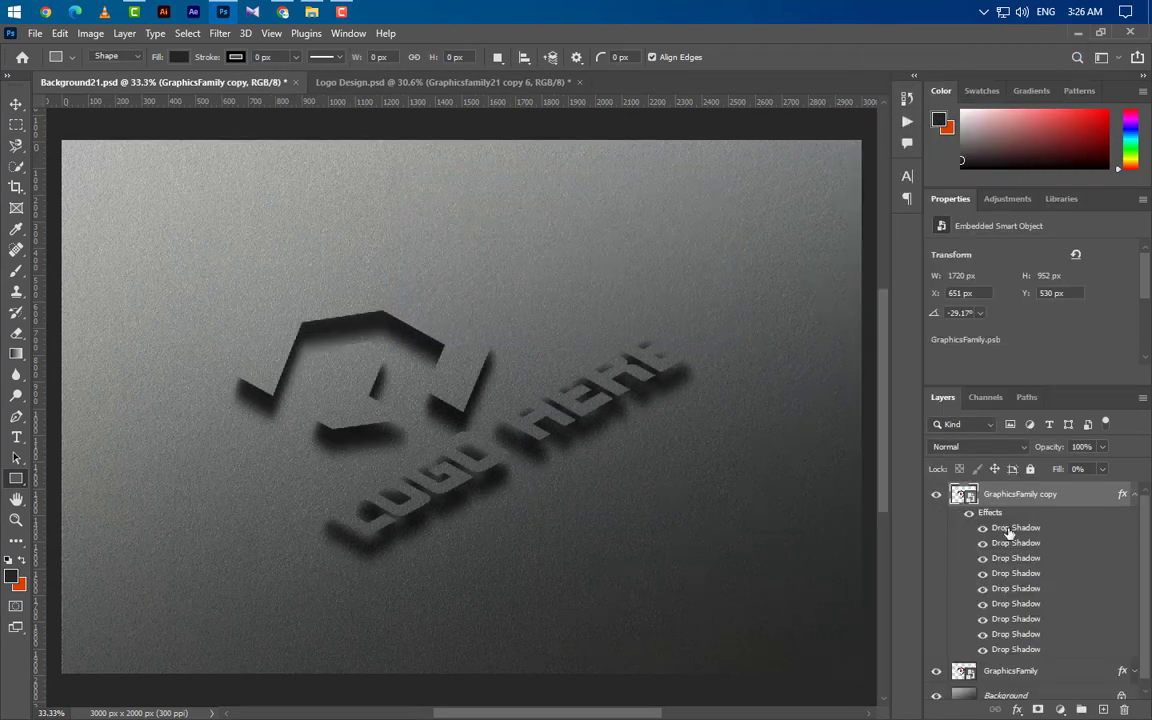
# Set the first drop shadow of GraphicsFamily copy to 10% opacity, 50 px distance and 15 px size.
pyautogui.doubleClick(1009, 529)
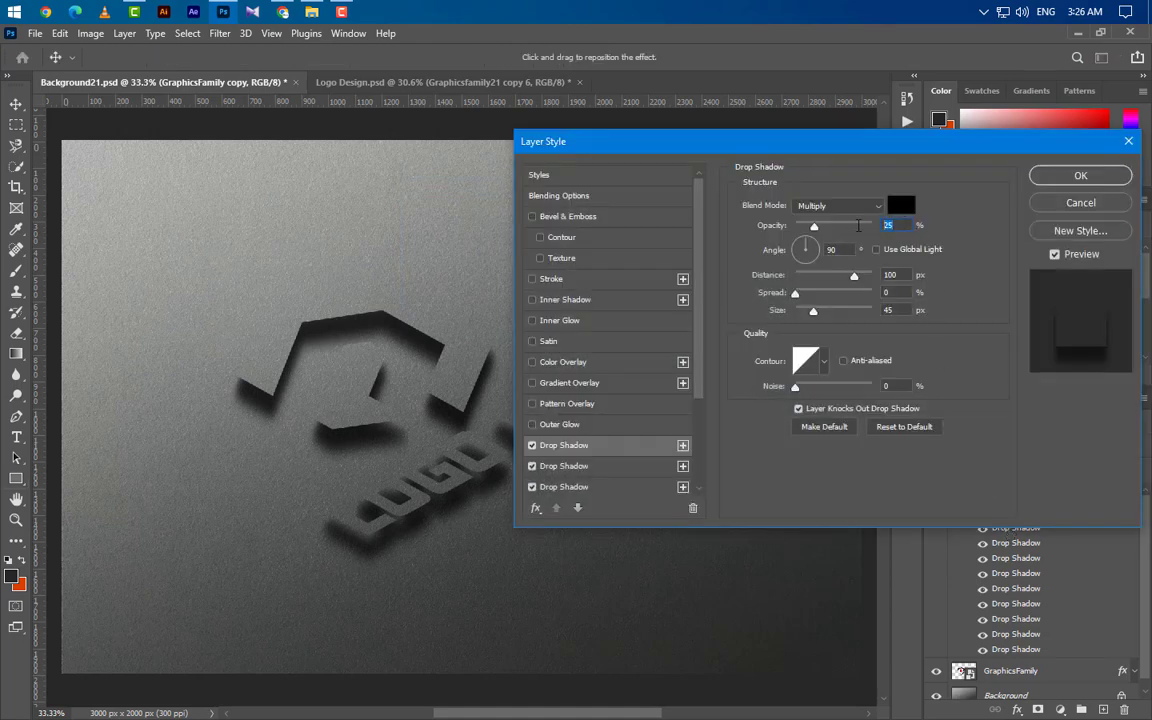
pyautogui.write('10')
pyautogui.press('Tab')
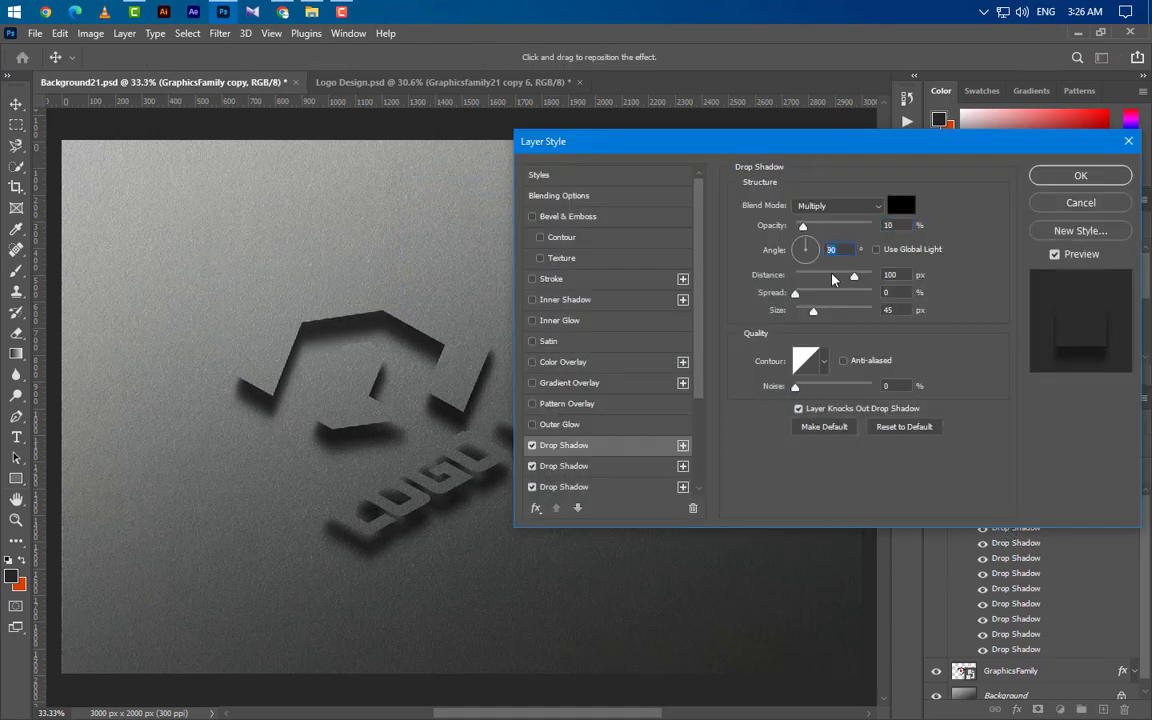
pyautogui.press('Tab')
pyautogui.write('50')
pyautogui.doubleClick(894, 310)
pyautogui.write('15')
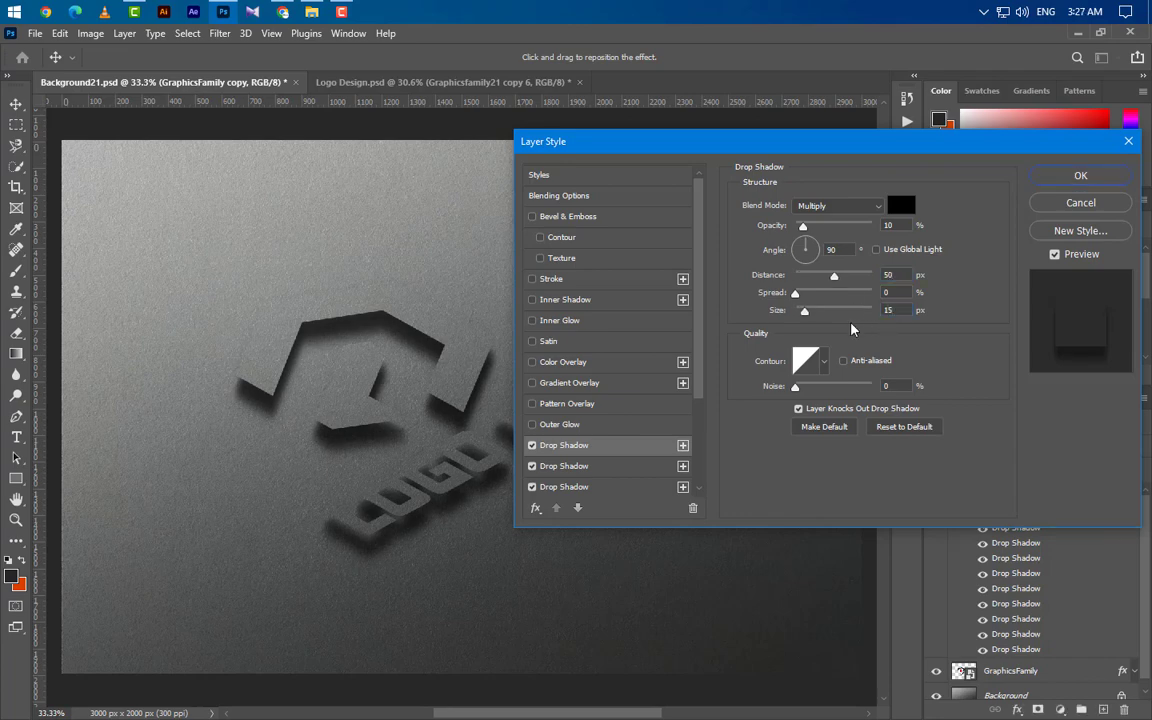
# Set the second drop shadow to 15% opacity, 46 px distance and 15 px size.
pyautogui.click(621, 472)
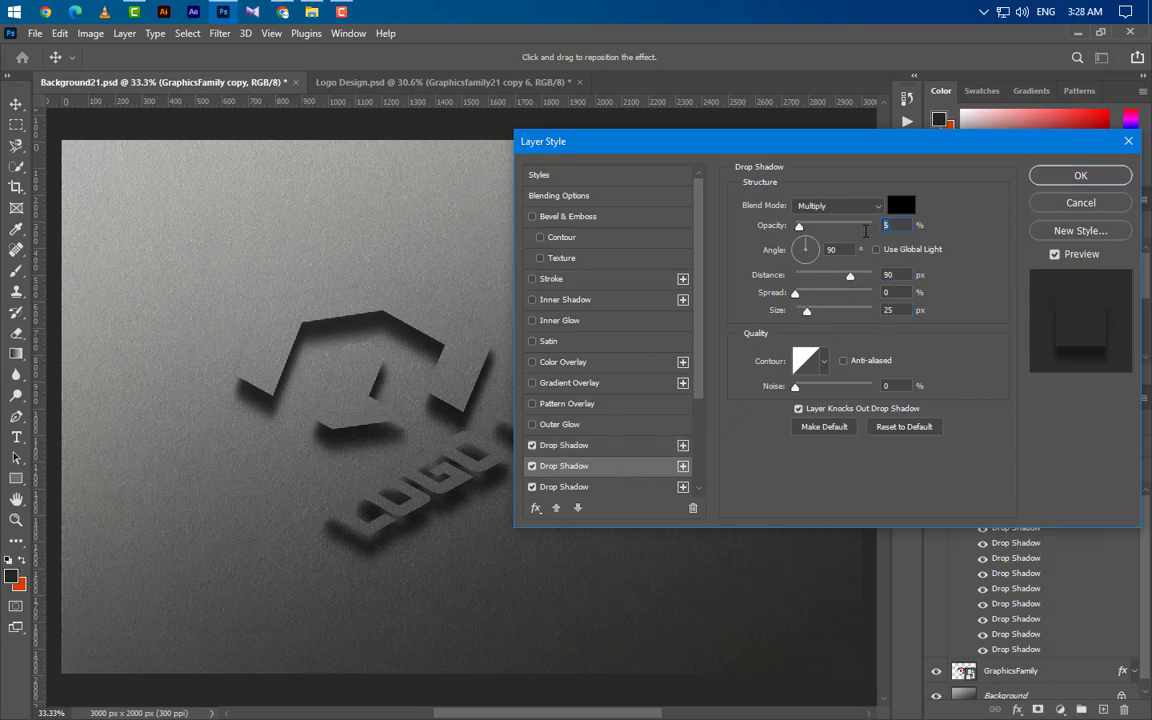
pyautogui.write('15')
pyautogui.press('Tab')
pyautogui.press('Tab')
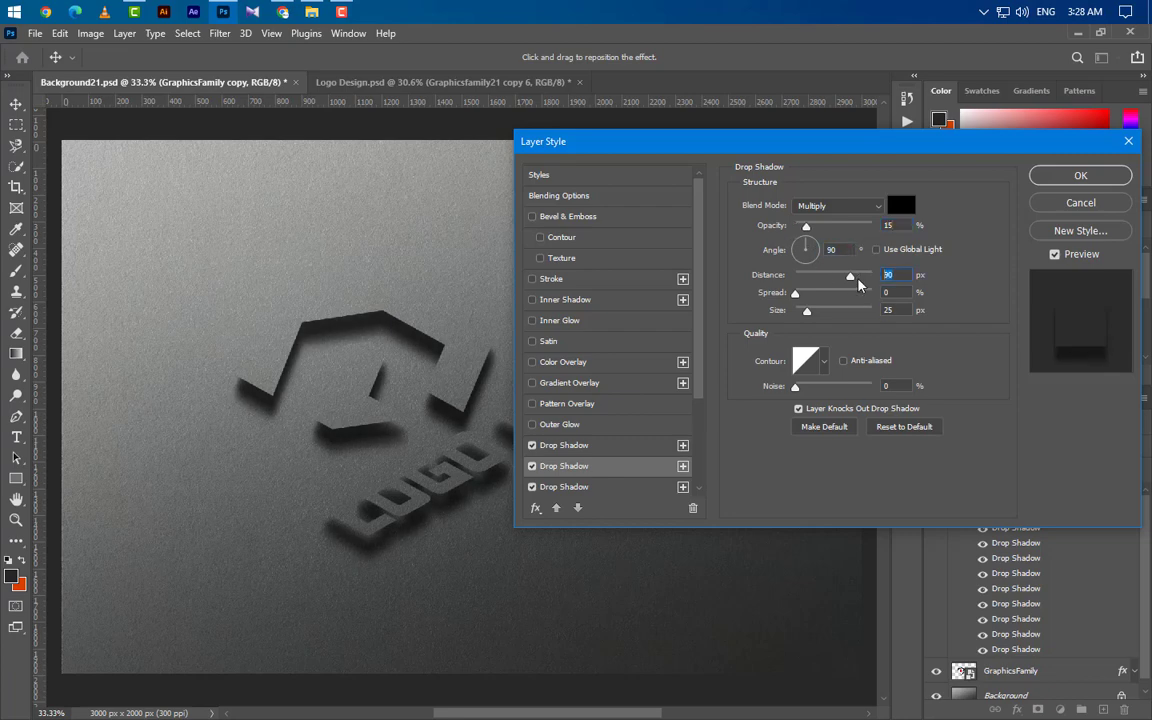
pyautogui.write('4')
pyautogui.write('6')
pyautogui.press('Tab')
pyautogui.press('Tab')
pyautogui.write('15')
# Set the third drop shadow to 15% opacity, 40 px distance and 16 px size.
pyautogui.scroll(-1, 630, 484)
pyautogui.click(636, 428)
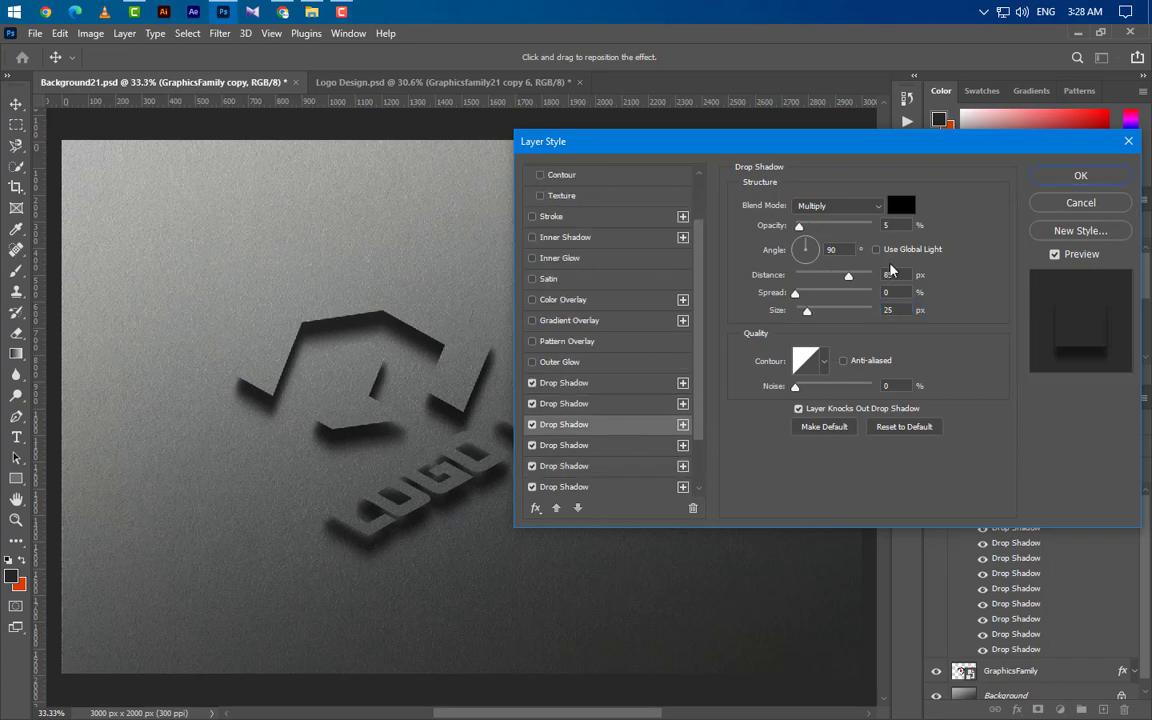
pyautogui.click(896, 224)
pyautogui.write('15')
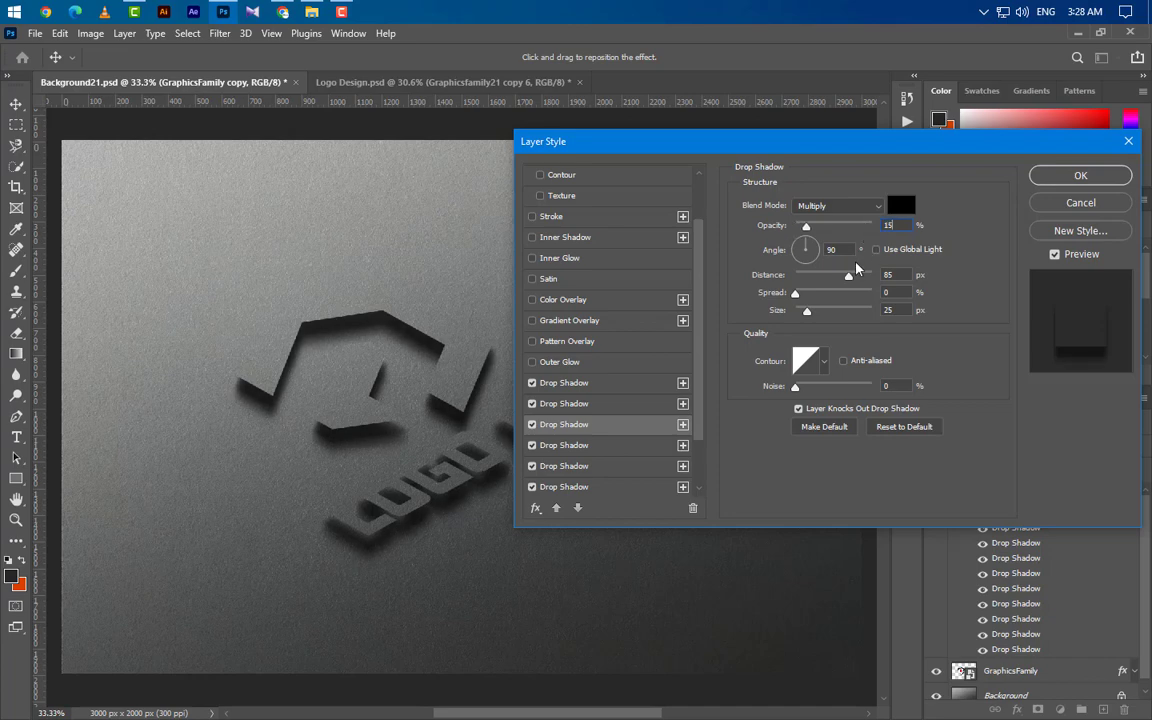
pyautogui.press('Tab')
pyautogui.press('Tab')
pyautogui.write('40')
pyautogui.moveTo(903, 309); pyautogui.dragTo(861, 312)
pyautogui.write('16')
# Set the fourth drop shadow to 15% opacity, 34 px distance and 14 px size.
pyautogui.click(617, 447)
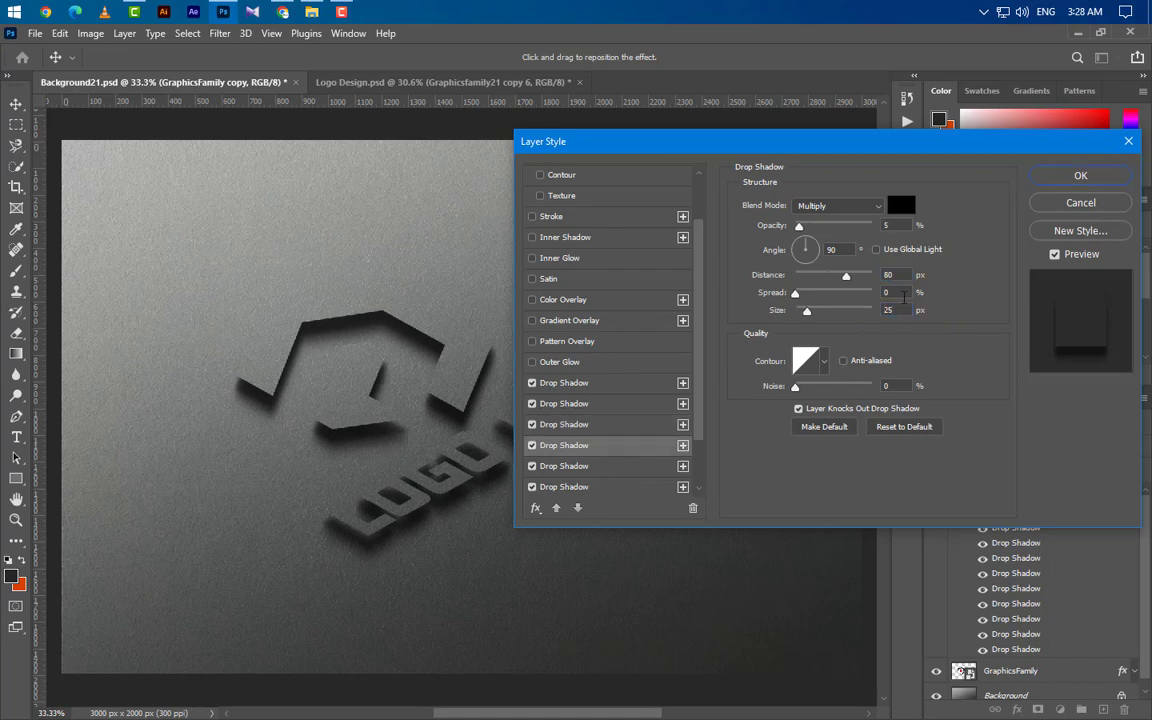
pyautogui.moveTo(903, 225); pyautogui.dragTo(870, 234)
pyautogui.write('15')
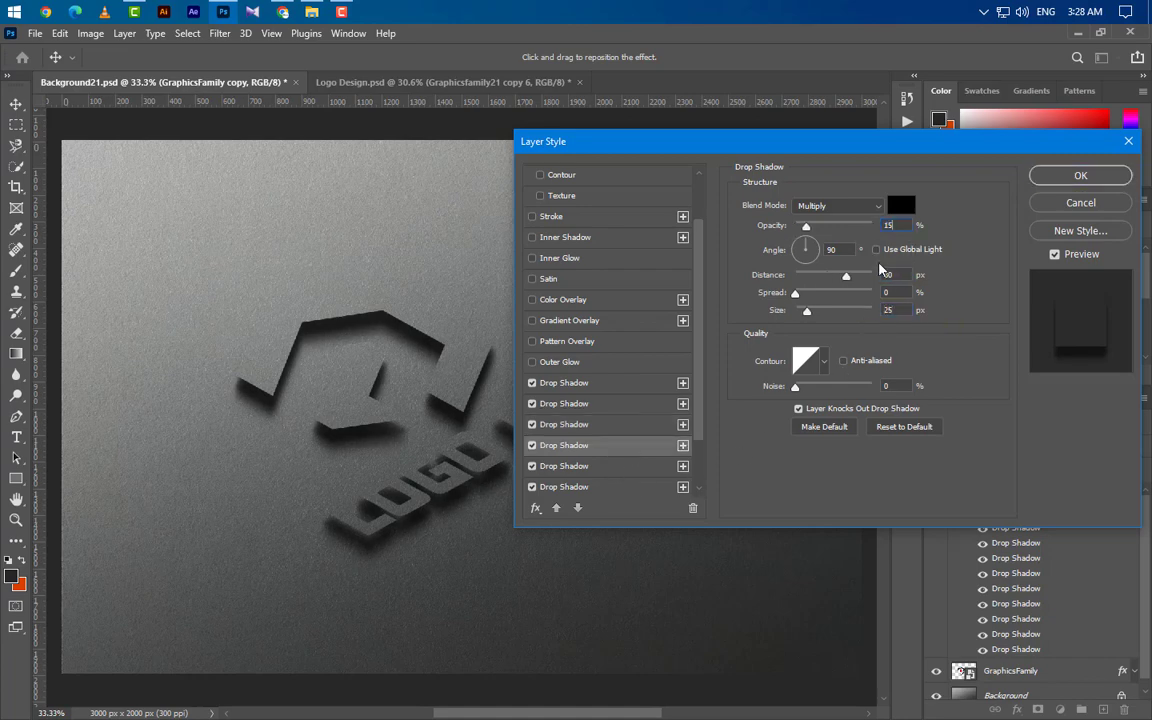
pyautogui.press('Tab')
pyautogui.press('Tab')
pyautogui.write('34')
pyautogui.press('Tab')
pyautogui.press('Tab')
pyautogui.write('14')
# Set the fifth drop shadow to 15% opacity, 31 px distance and 8 px size.
pyautogui.click(626, 467)
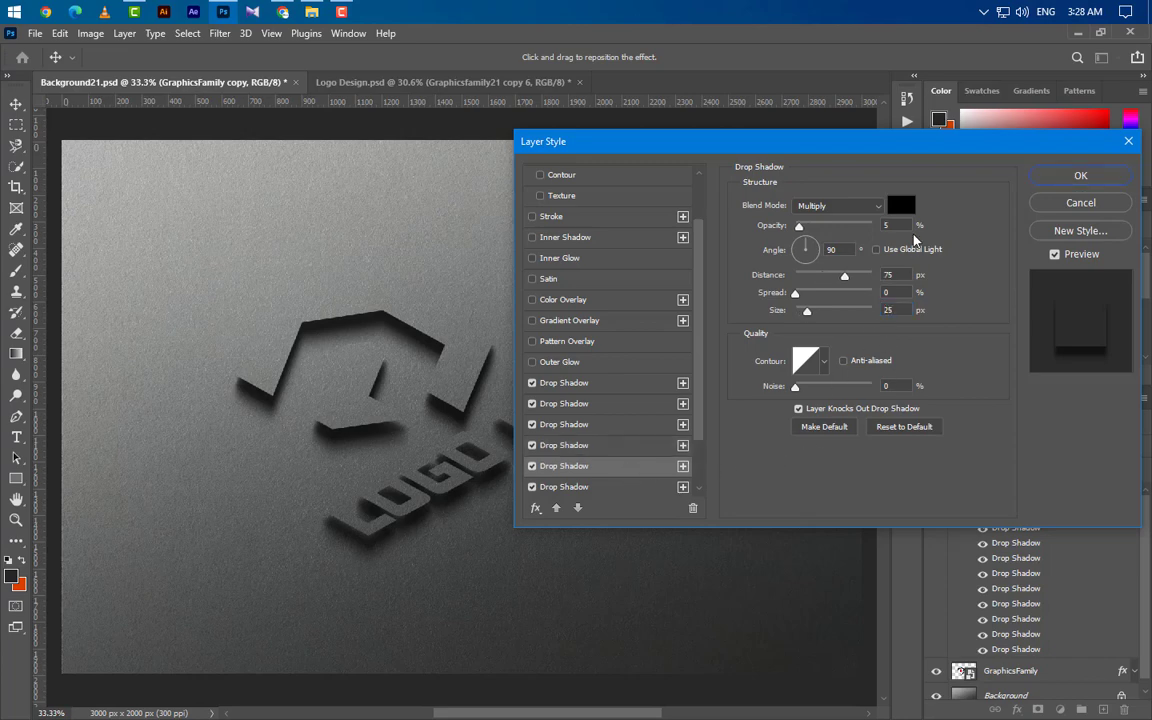
pyautogui.doubleClick(890, 225)
pyautogui.write('15')
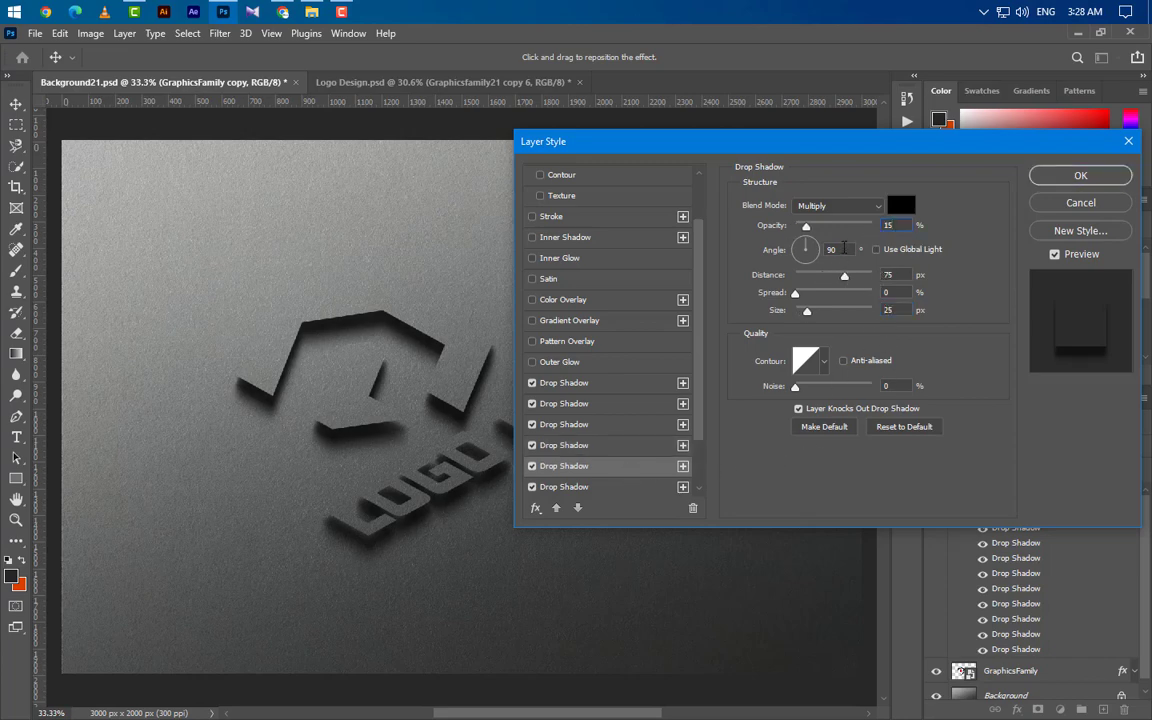
pyautogui.press('Tab')
pyautogui.press('Tab')
pyautogui.write('31')
pyautogui.press('Tab')
pyautogui.write('8')
# Set the sixth drop shadow to 15% opacity and 24 px distance.
pyautogui.click(620, 488)
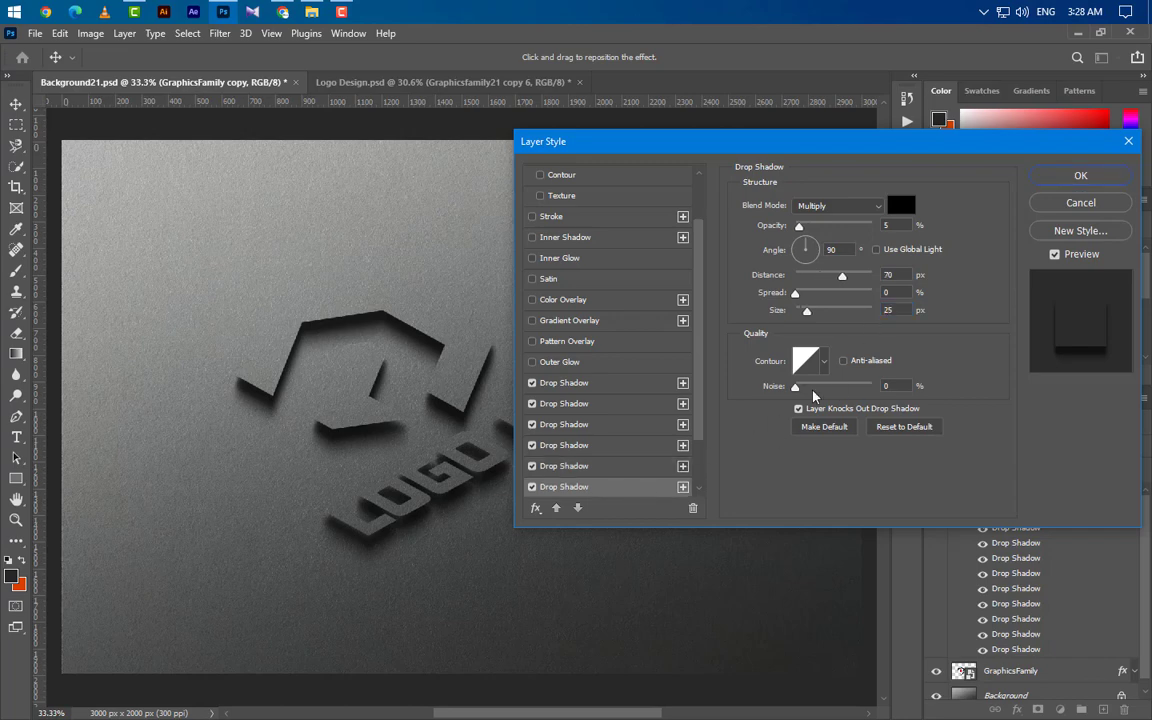
pyautogui.write('15')
pyautogui.press('Tab')
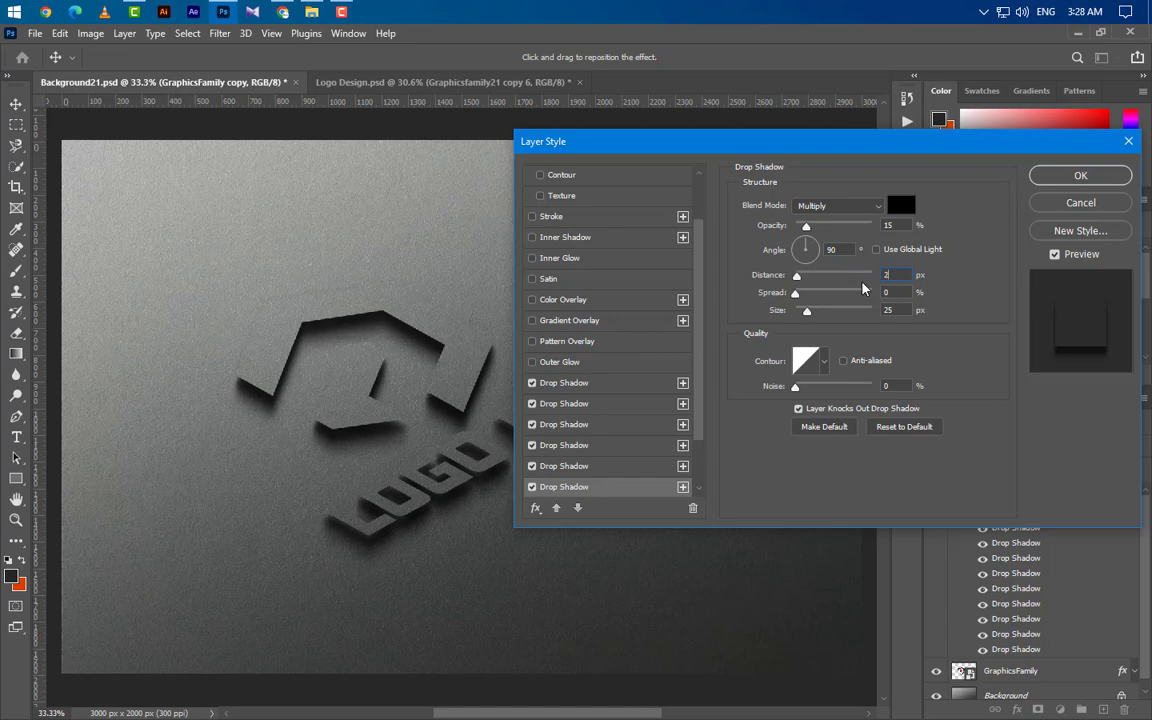
pyautogui.write('24')
pyautogui.press('Tab')
# Set the seventh drop shadow to 21% opacity, 22 px distance and 6 px size.
pyautogui.scroll(-1, 610, 450)
pyautogui.click(611, 444)
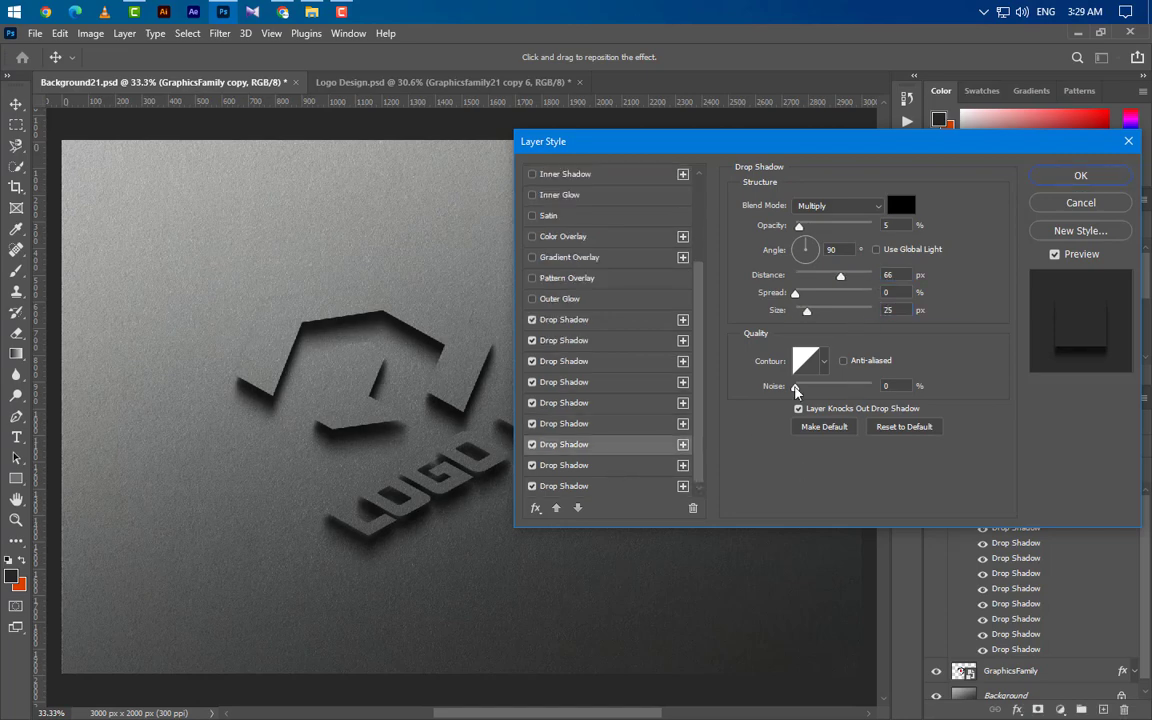
pyautogui.moveTo(897, 226); pyautogui.dragTo(850, 238)
pyautogui.write('2')
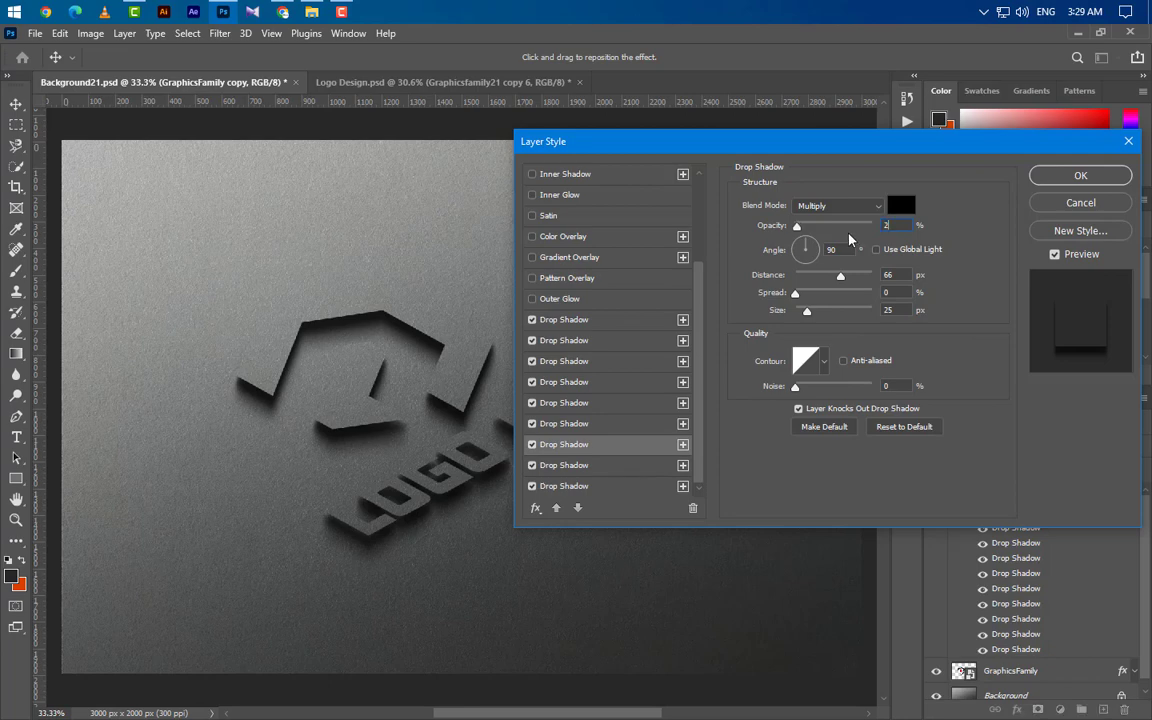
pyautogui.write('1')
pyautogui.press('Tab')
pyautogui.press('Tab')
pyautogui.write('22')
pyautogui.press('Tab')
pyautogui.press('Tab')
pyautogui.write('6')
# Set the eighth drop shadow to 21% opacity, 32 px distance and 10 px size.
pyautogui.click(663, 466)
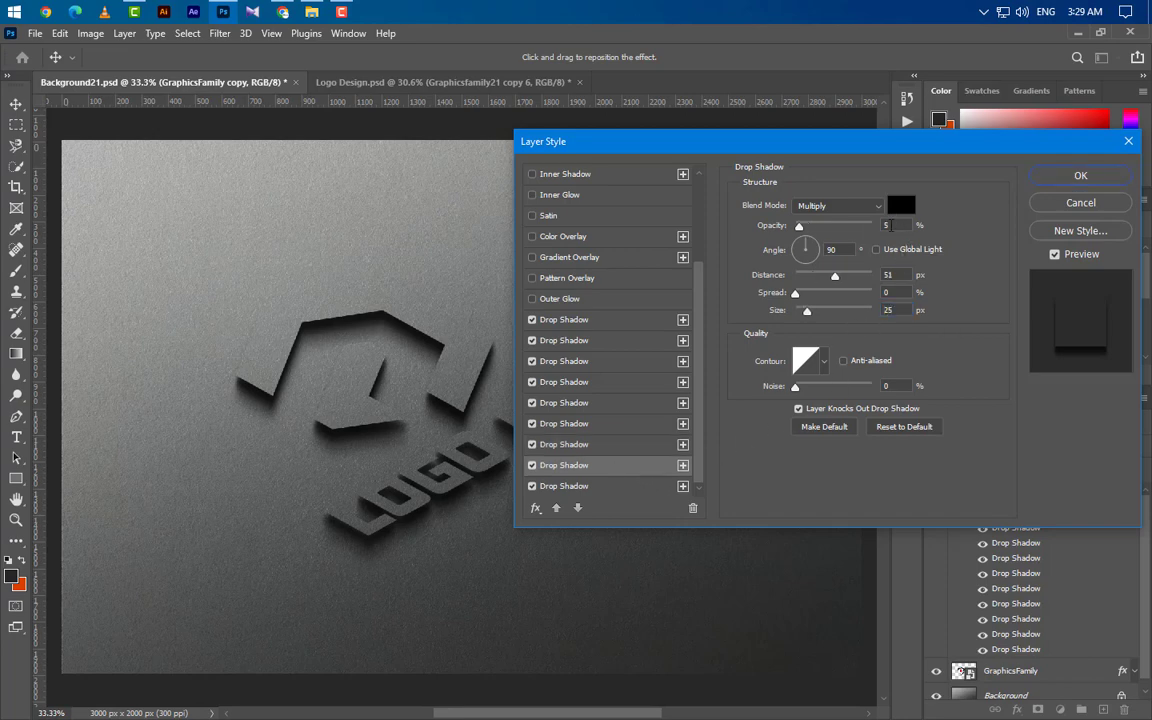
pyautogui.doubleClick(887, 226)
pyautogui.write('21')
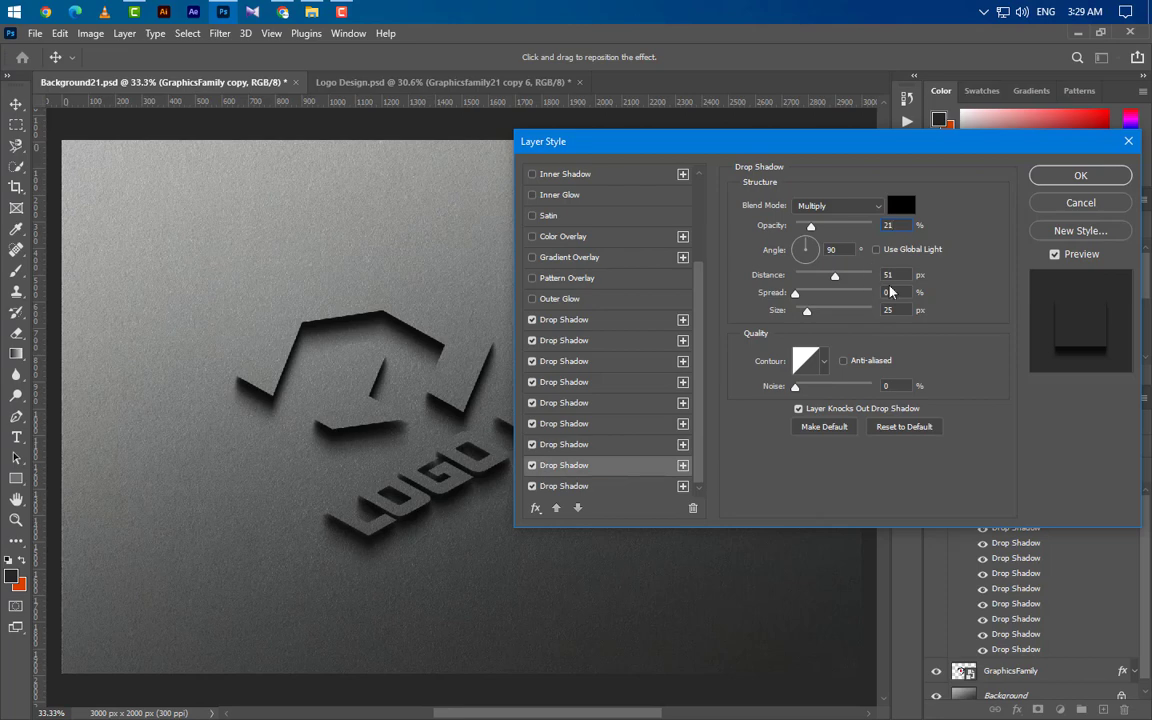
pyautogui.doubleClick(888, 275)
pyautogui.write('32')
pyautogui.doubleClick(866, 313)
pyautogui.write('10')
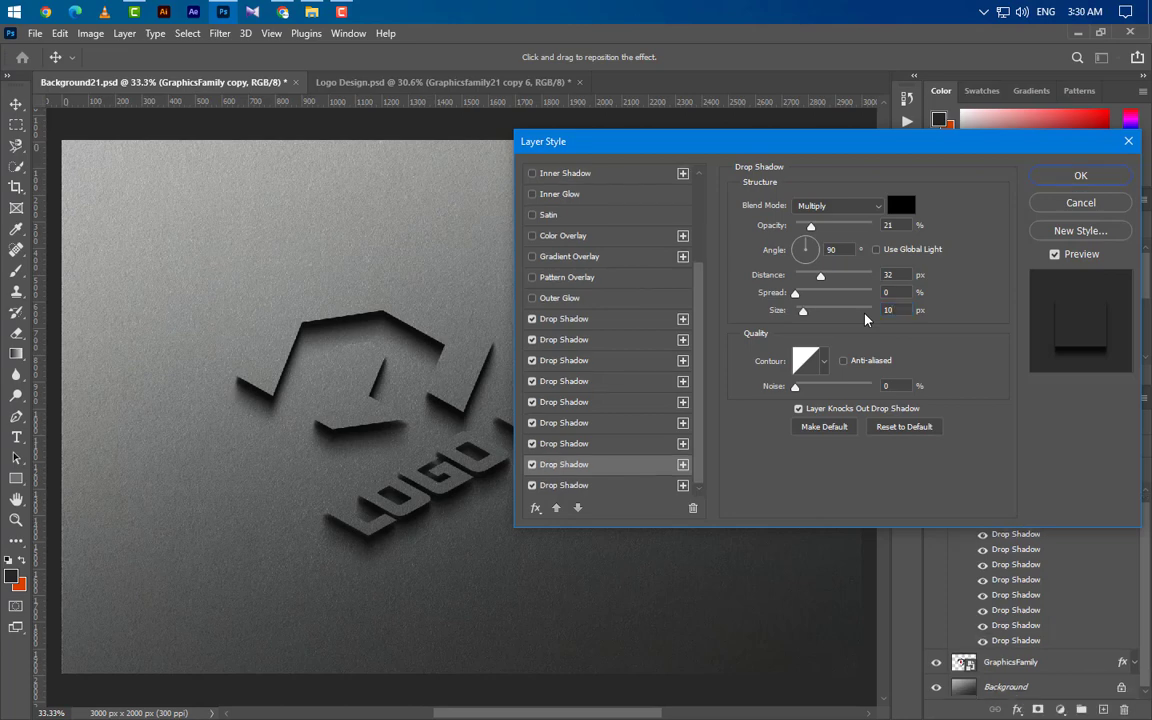
# Change the eighth drop shadow's opacity to 55% and its distance to 9 px.
pyautogui.doubleClick(855, 229)
pyautogui.write('55')
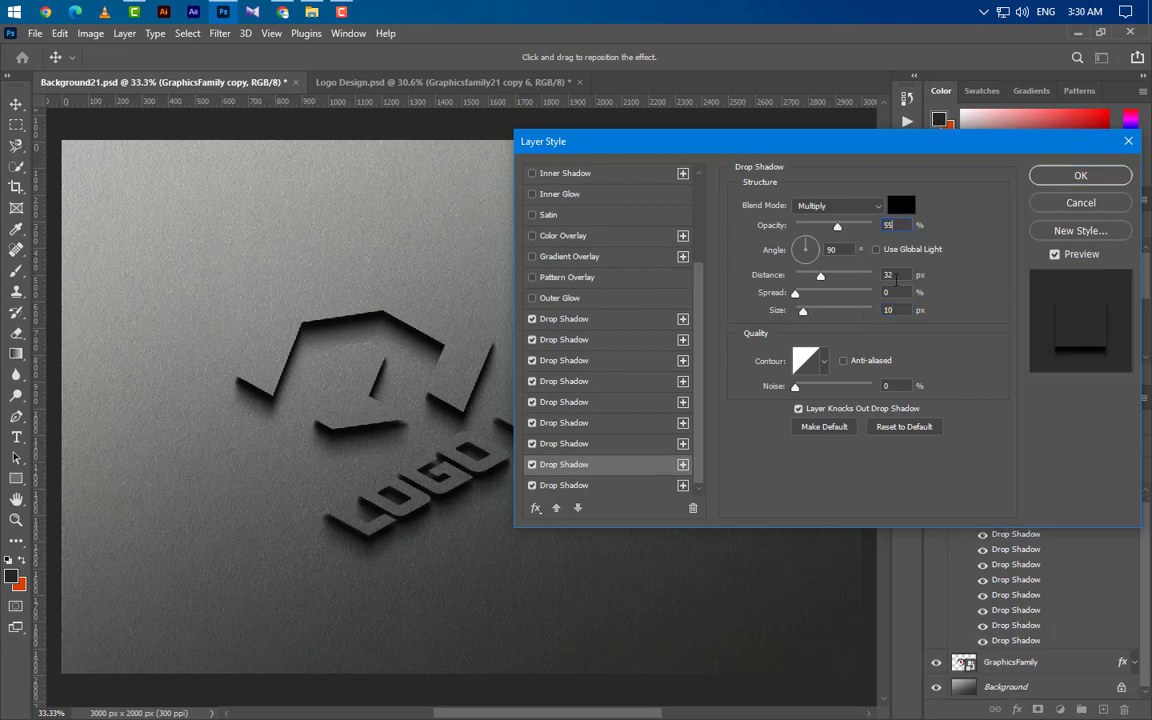
pyautogui.doubleClick(863, 274)
pyautogui.write('9')
pyautogui.doubleClick(857, 311)
# Set the ninth drop shadow to 48% opacity, 6 px distance and 6 px size, and apply the layer style.
pyautogui.click(600, 486)
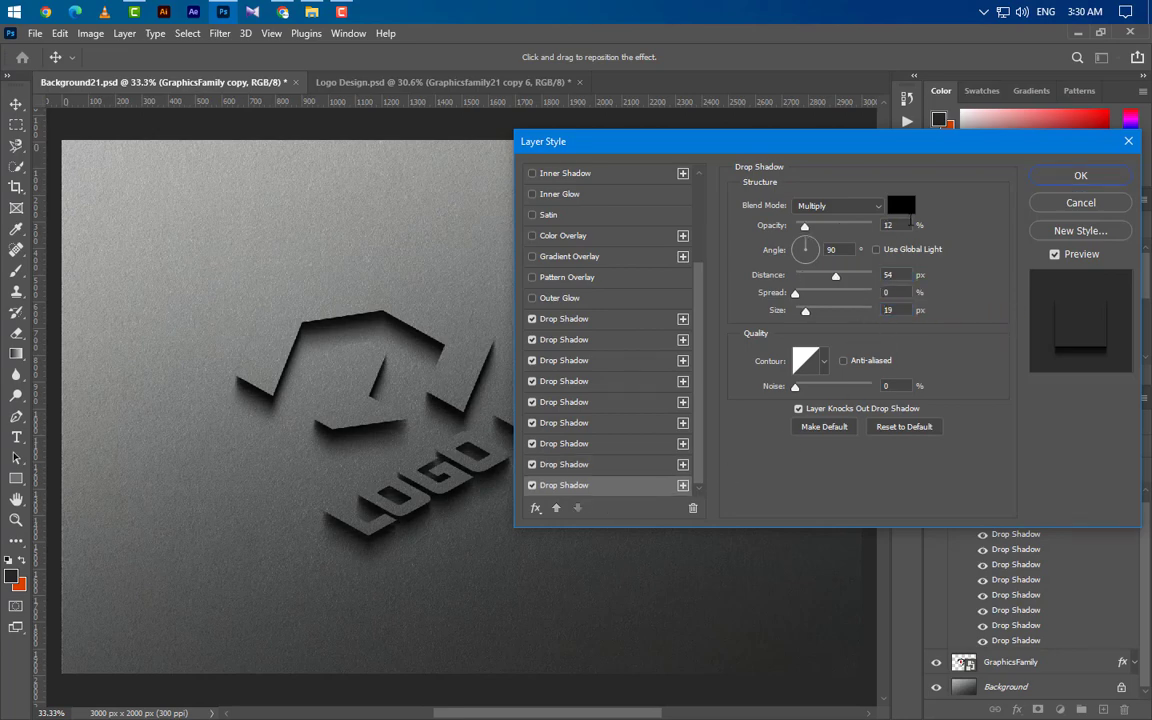
pyautogui.doubleClick(888, 225)
pyautogui.write('48')
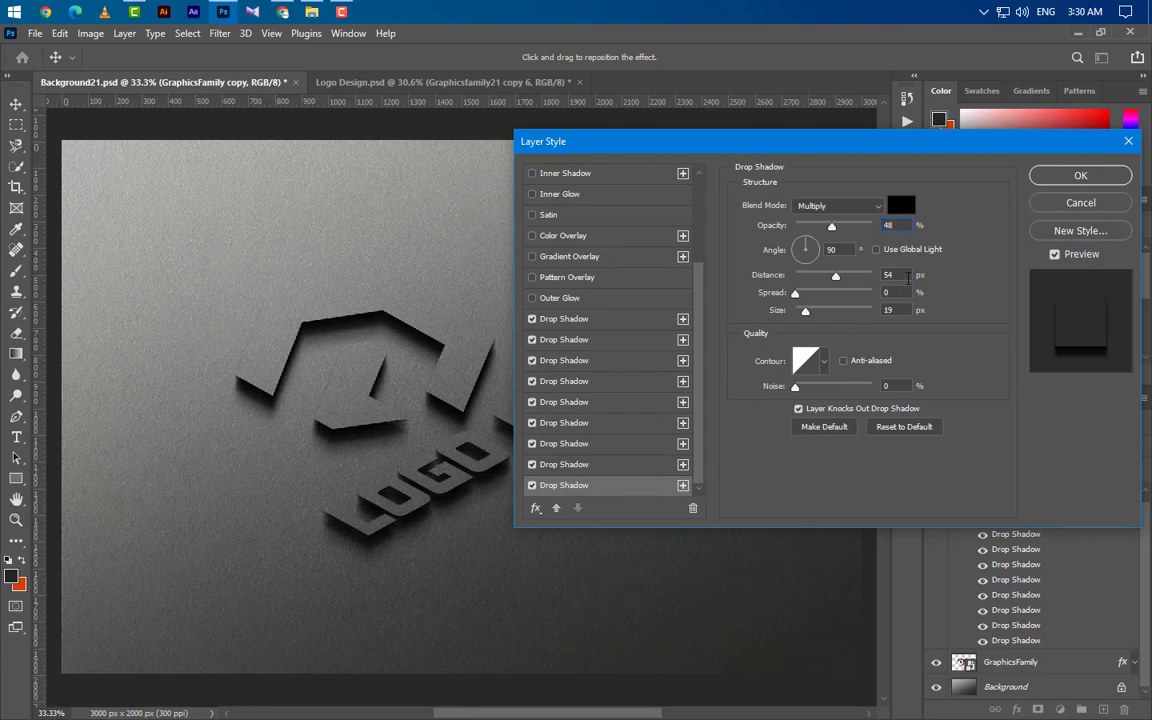
pyautogui.doubleClick(887, 274)
pyautogui.write('6')
pyautogui.press('Tab')
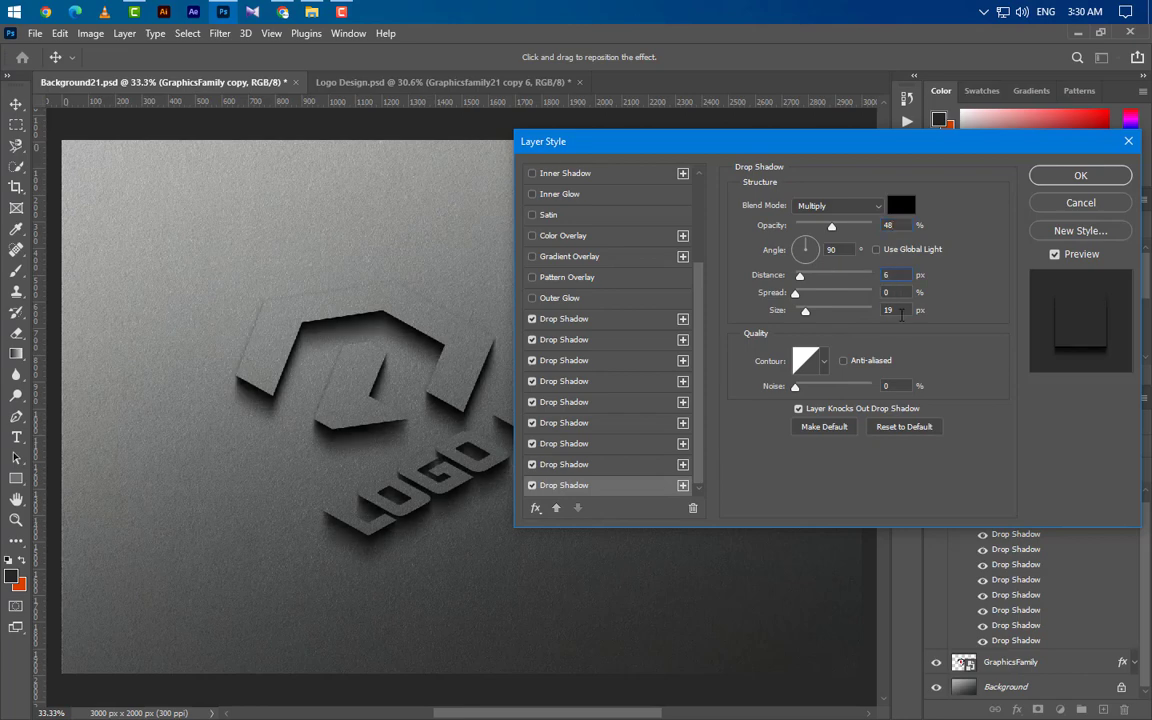
pyautogui.write('6')
pyautogui.click(1080, 175)
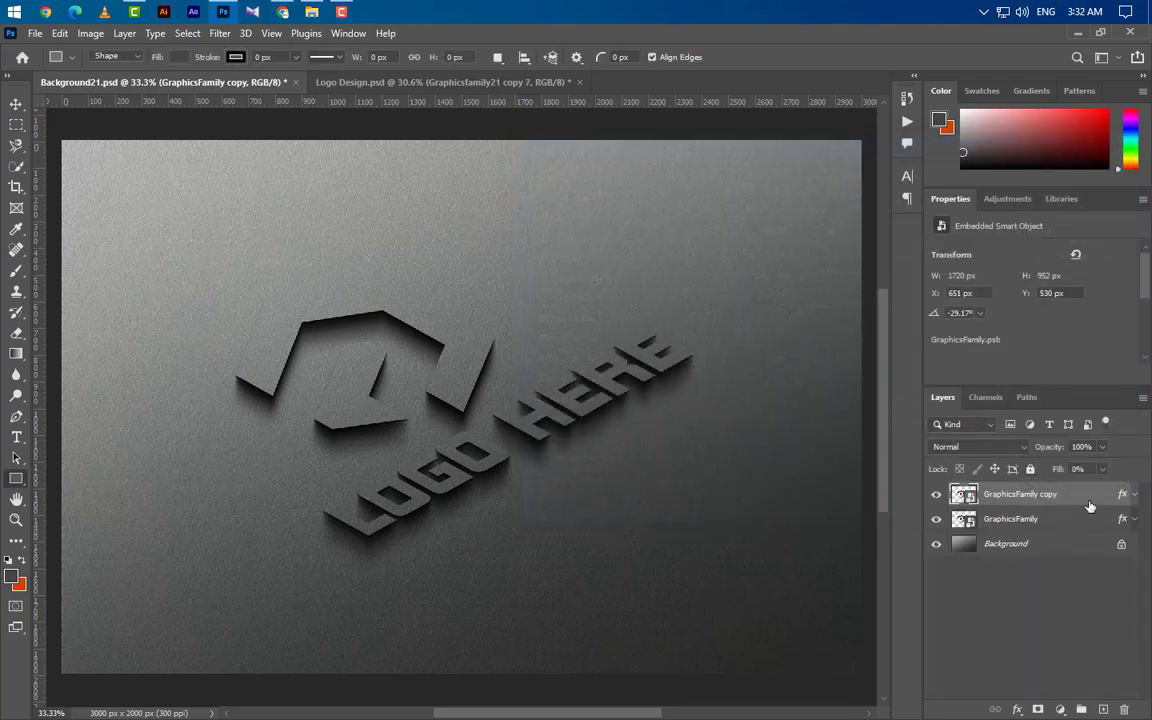
# Duplicate the GraphicsFamily copy layer as GraphicsFamily copy 2 and clear the duplicate's layer style.
pyautogui.rightClick(1085, 501)
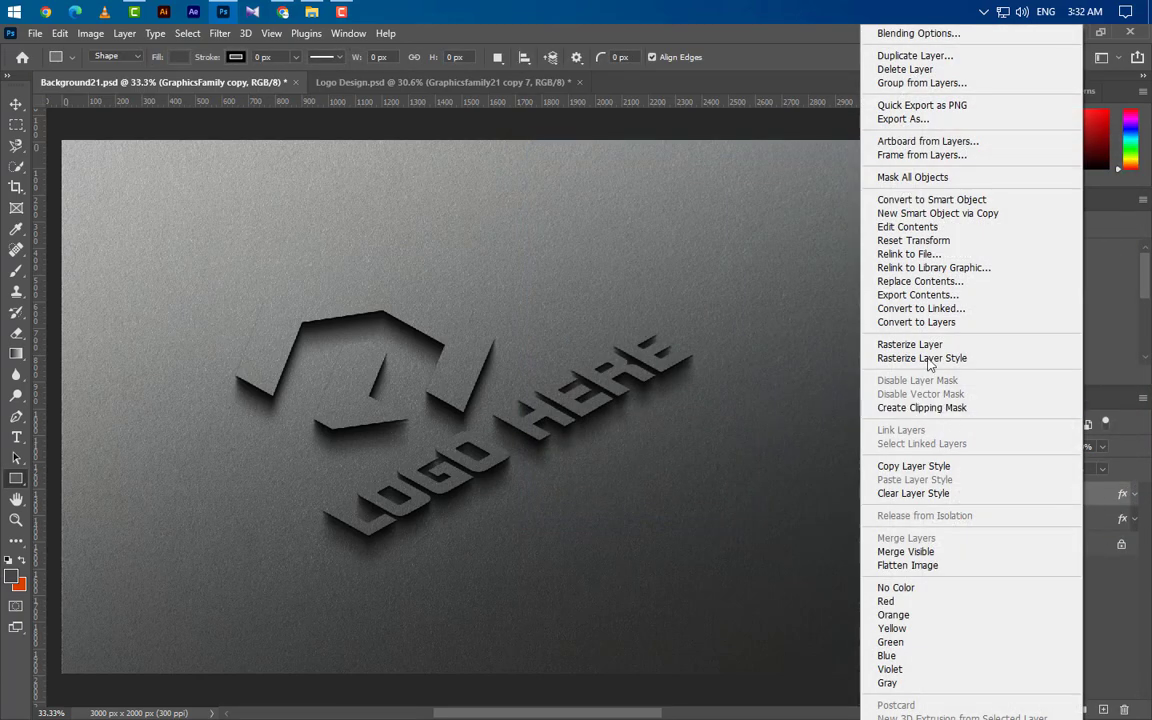
pyautogui.click(935, 54)
pyautogui.click(696, 216)
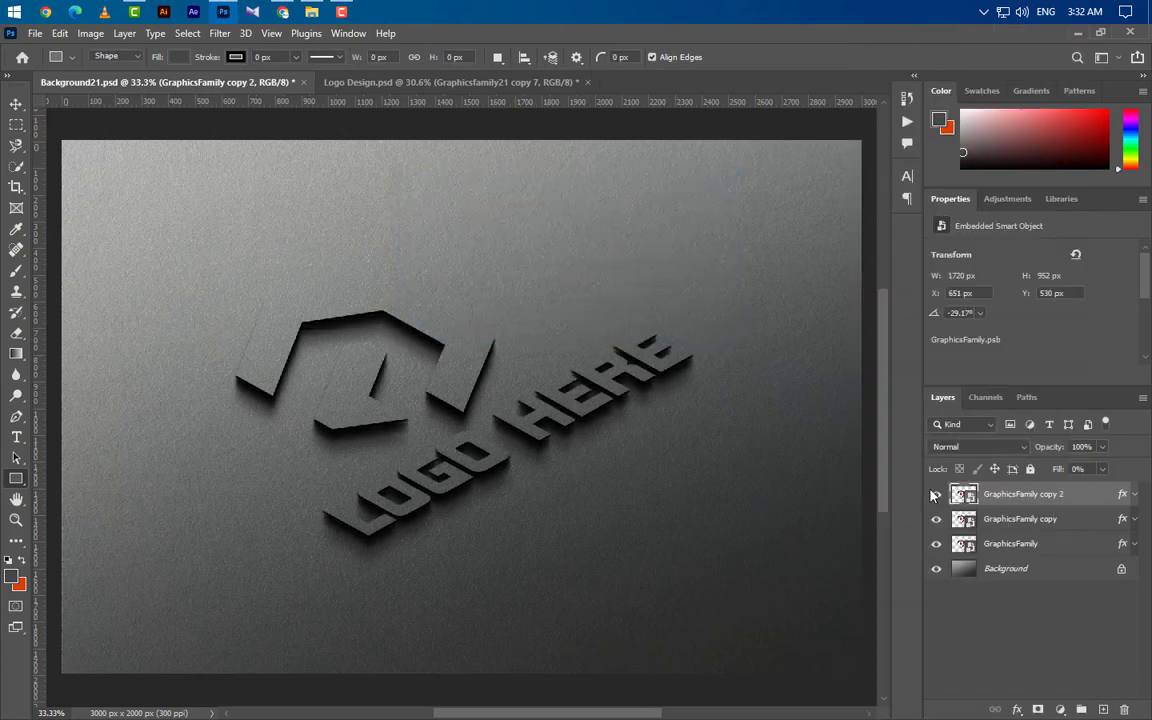
pyautogui.rightClick(1097, 499)
pyautogui.click(953, 493)
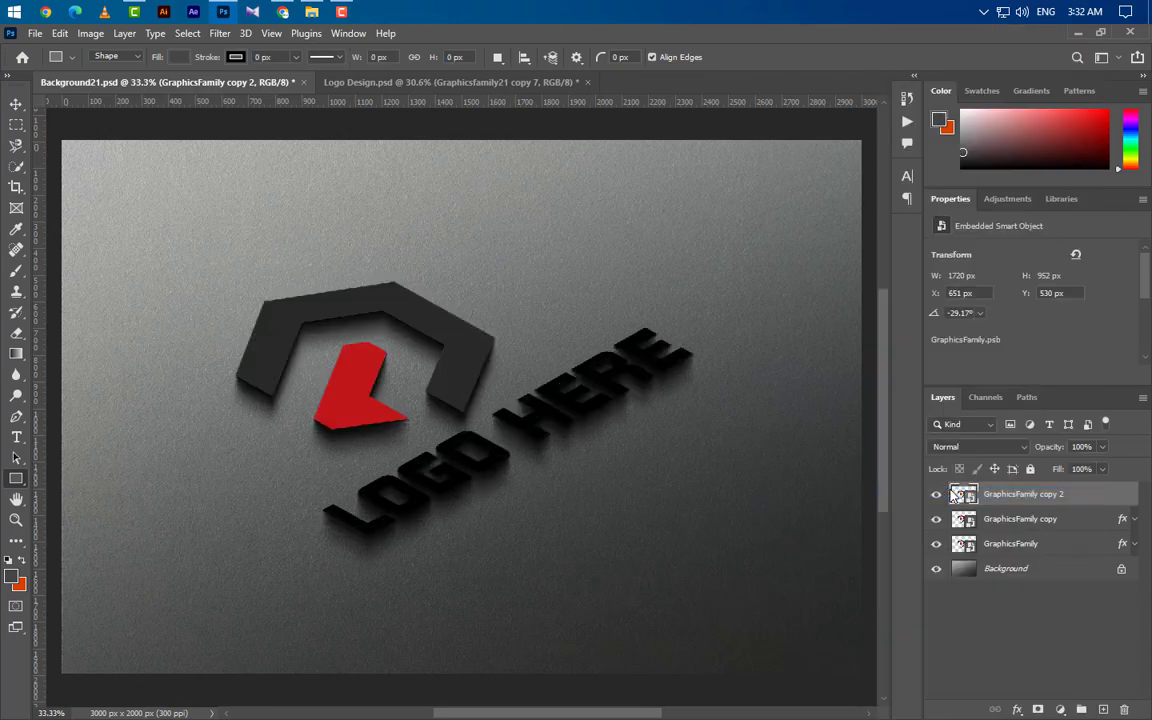
# Add a Gradient Overlay to GraphicsFamily copy 2 and set its gradient's first color stop location to 15%.
pyautogui.rightClick(1097, 499)
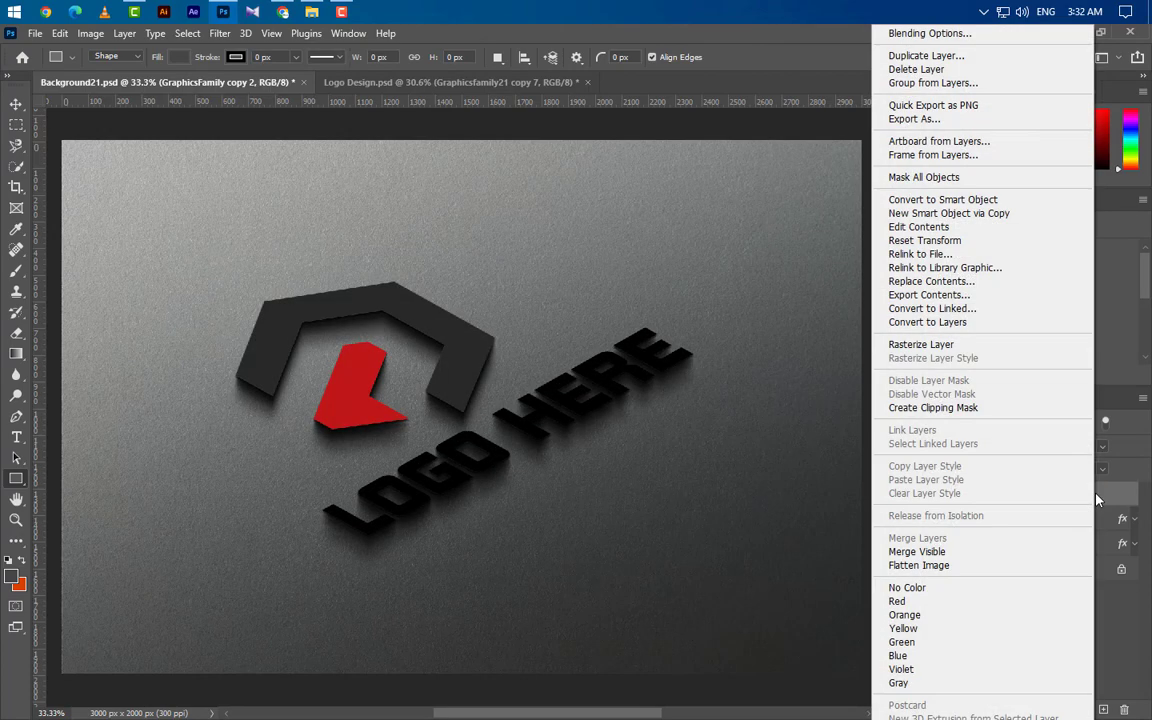
pyautogui.click(935, 34)
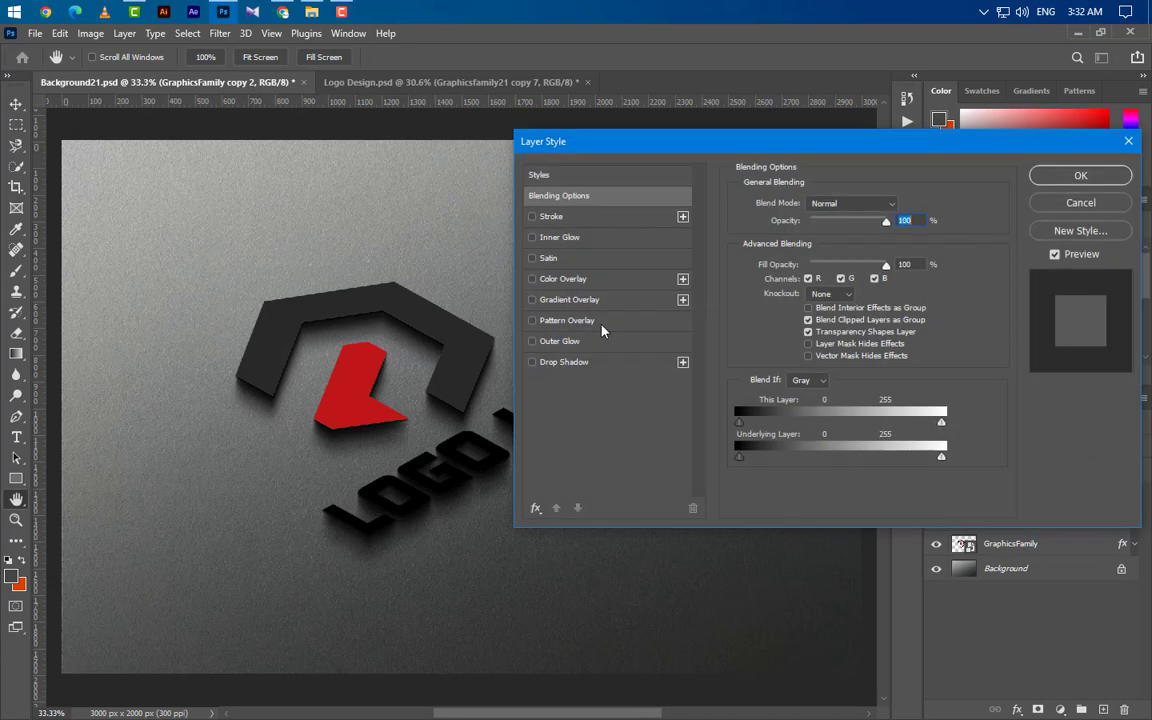
pyautogui.click(613, 302)
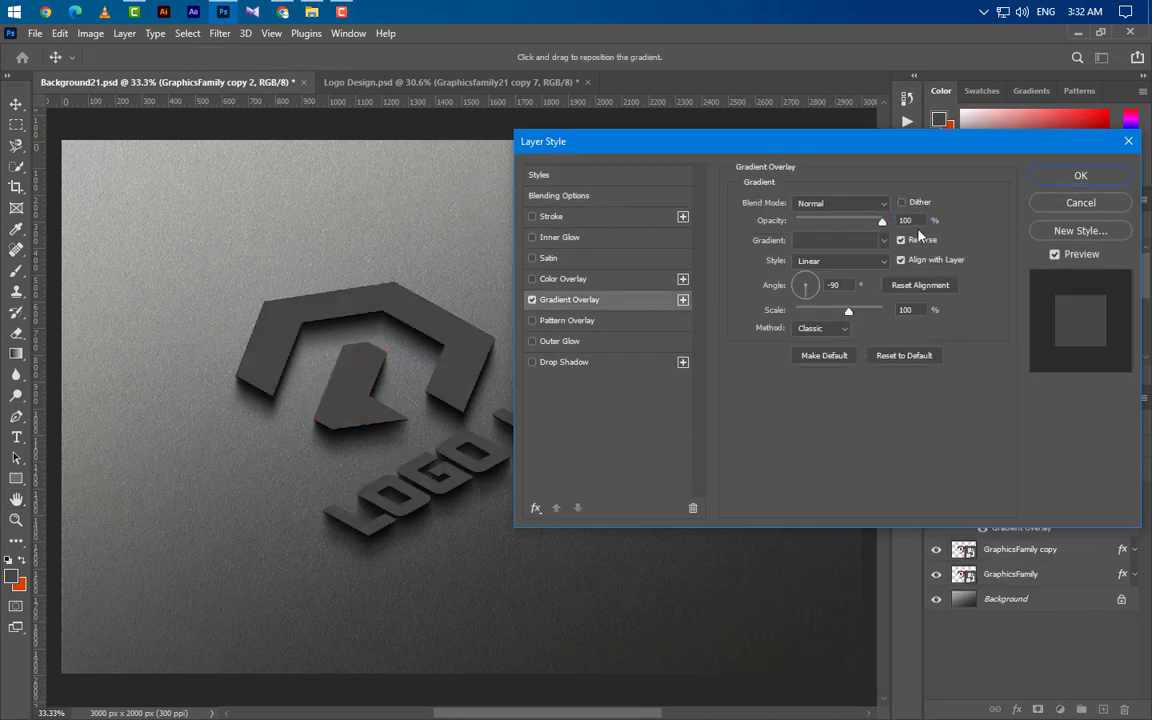
pyautogui.click(840, 241)
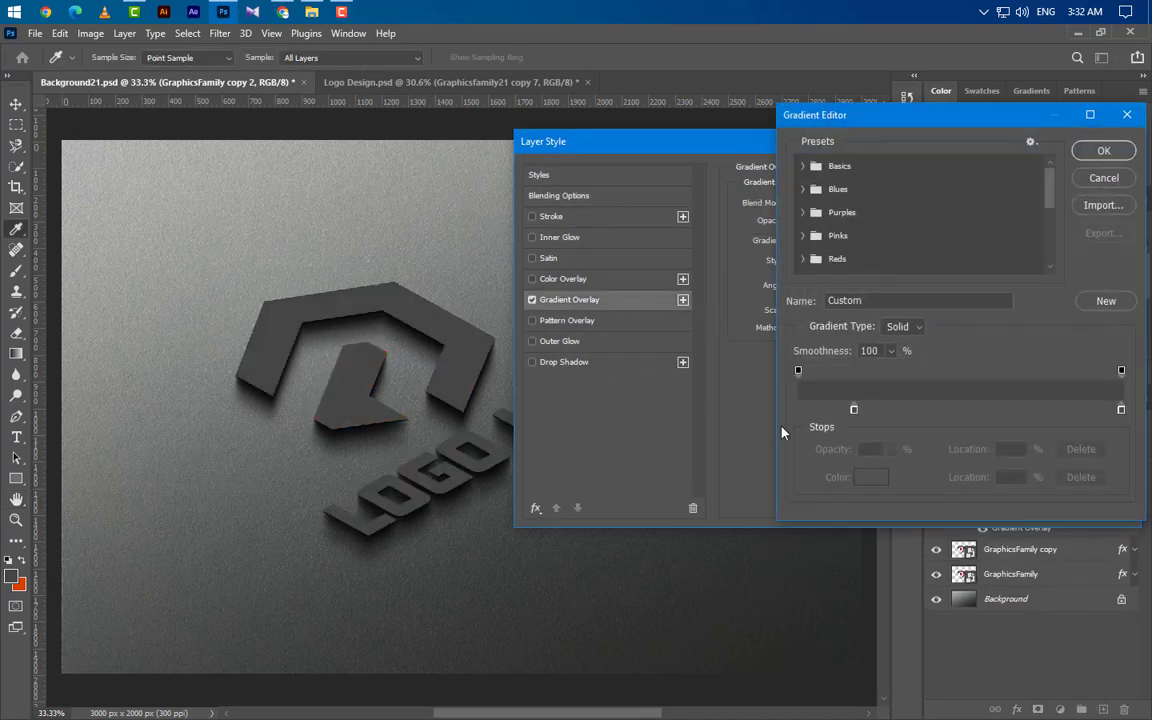
pyautogui.click(855, 411)
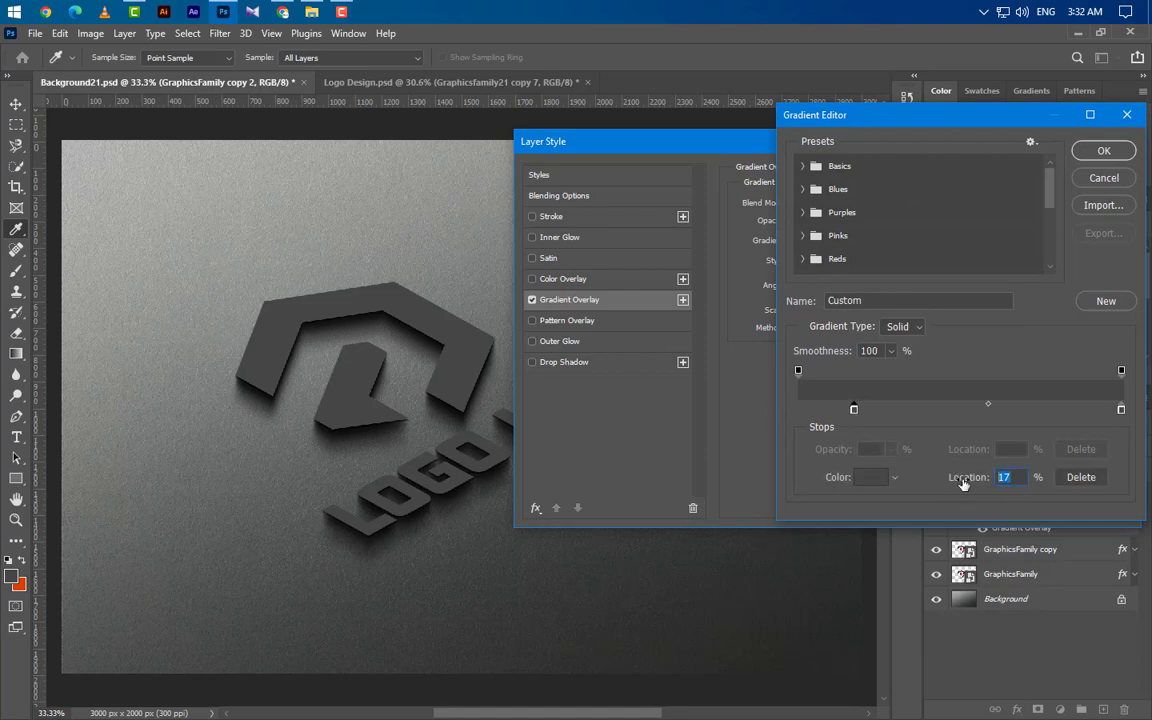
pyautogui.write('15')
# Check the hex colors of the gradient's last and first color stops.
pyautogui.doubleClick(1121, 409)
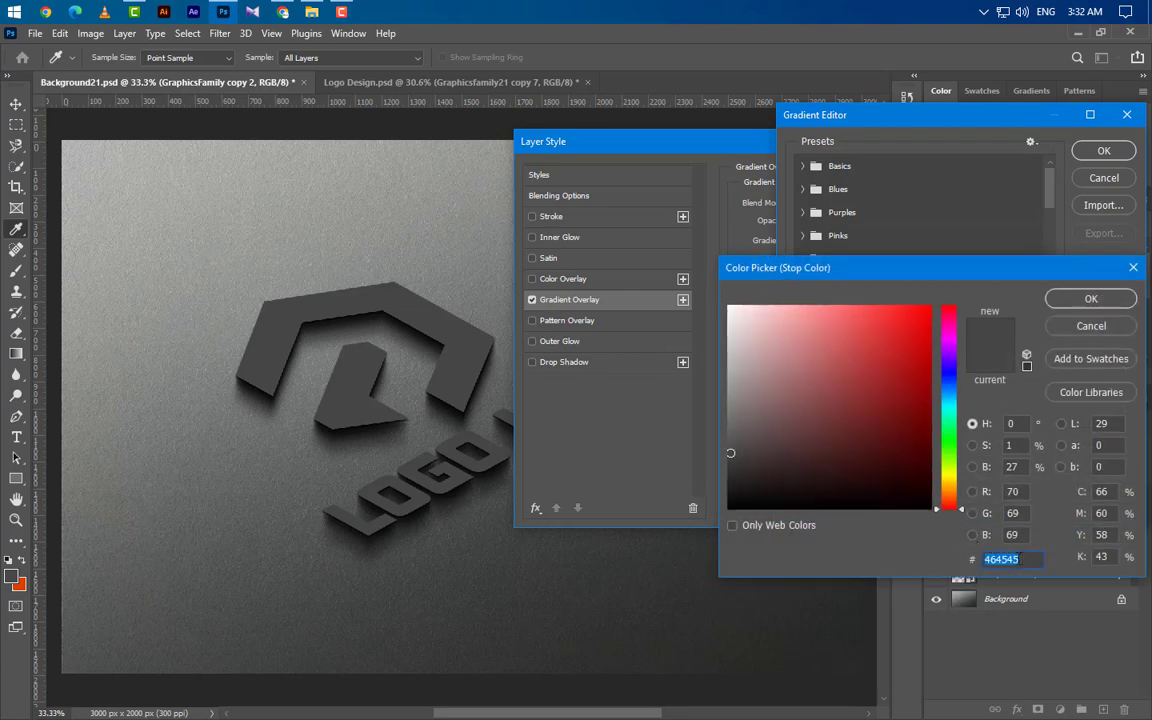
pyautogui.click(1092, 318)
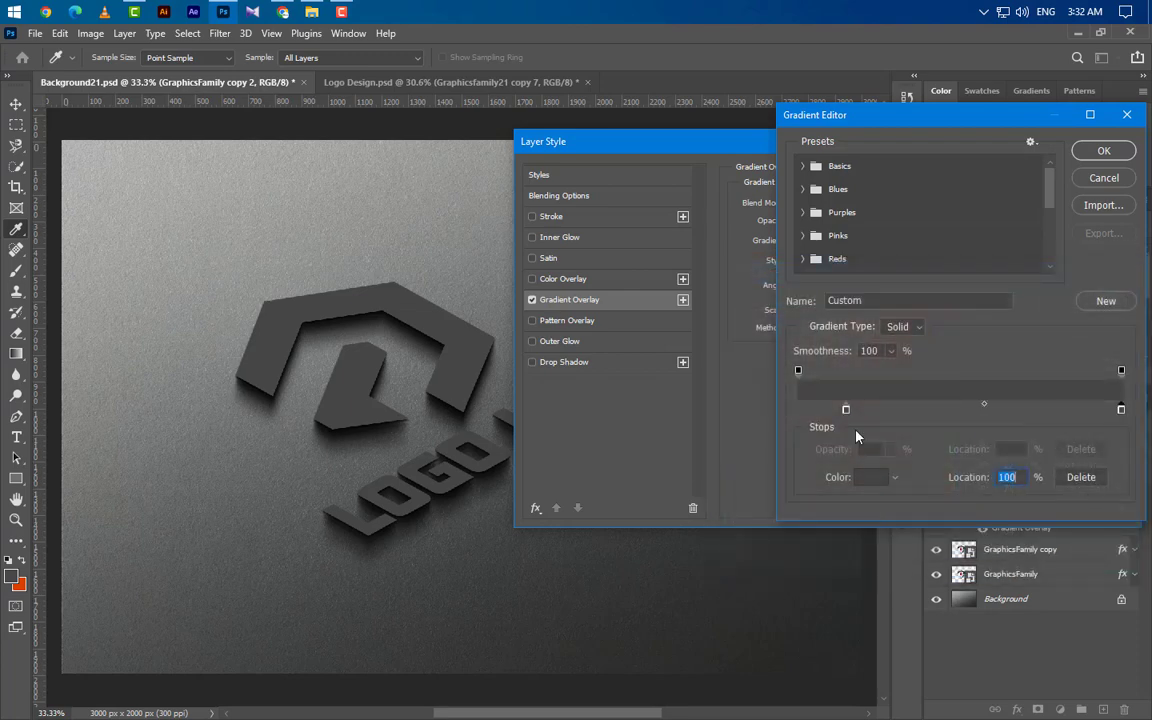
pyautogui.click(847, 410)
pyautogui.doubleClick(847, 410)
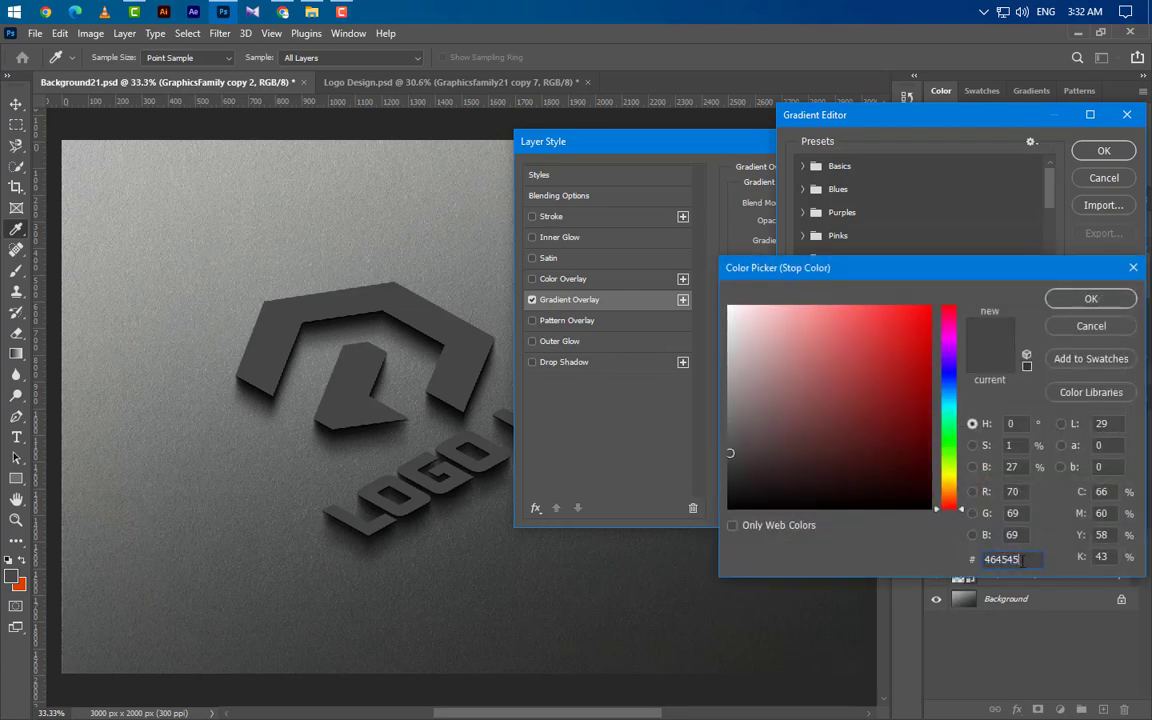
pyautogui.click(1098, 301)
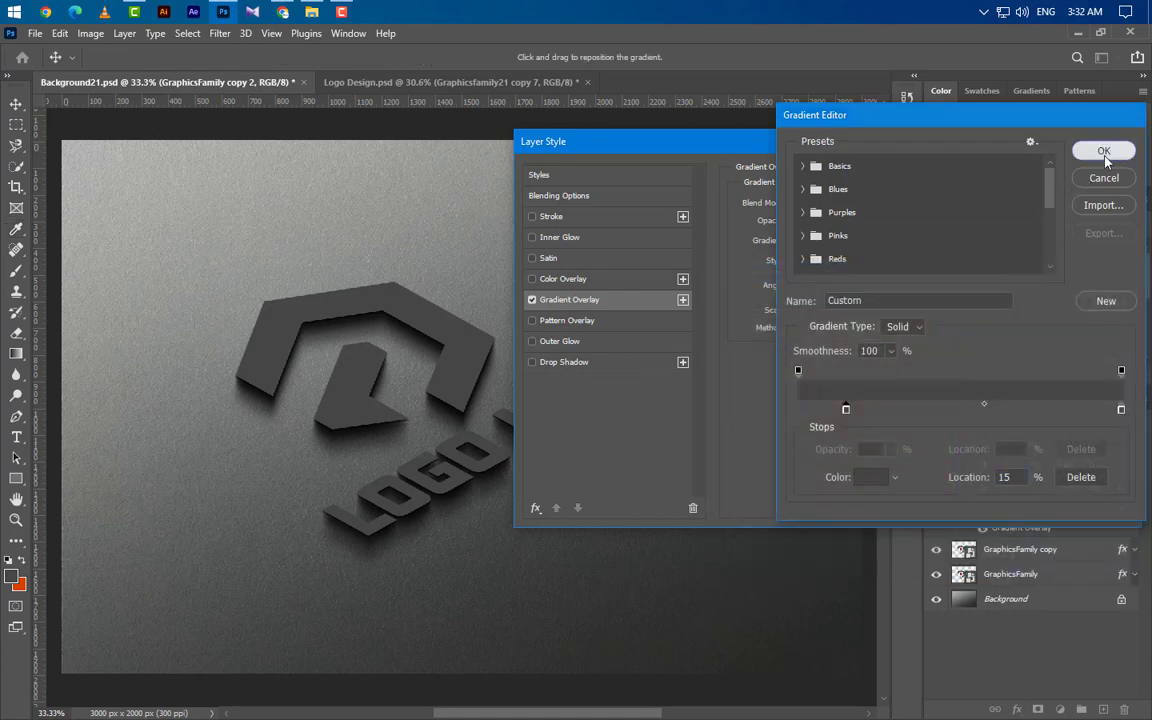
# Accept the gradient and set the Gradient Overlay to 100% opacity and a -90° angle.
pyautogui.click(1102, 150)
pyautogui.moveTo(914, 222); pyautogui.dragTo(893, 219)
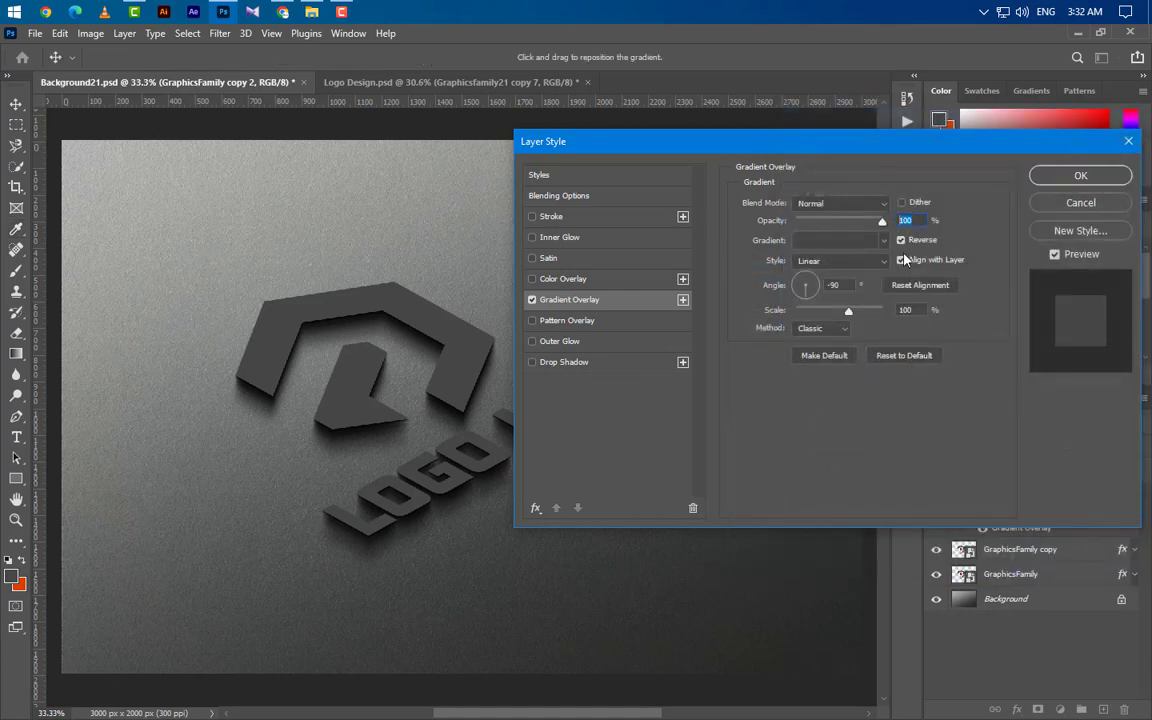
pyautogui.moveTo(857, 284); pyautogui.dragTo(826, 285)
# Add a Satin effect to GraphicsFamily copy 2 with the Overlay blend mode and a white color.
pyautogui.click(566, 260)
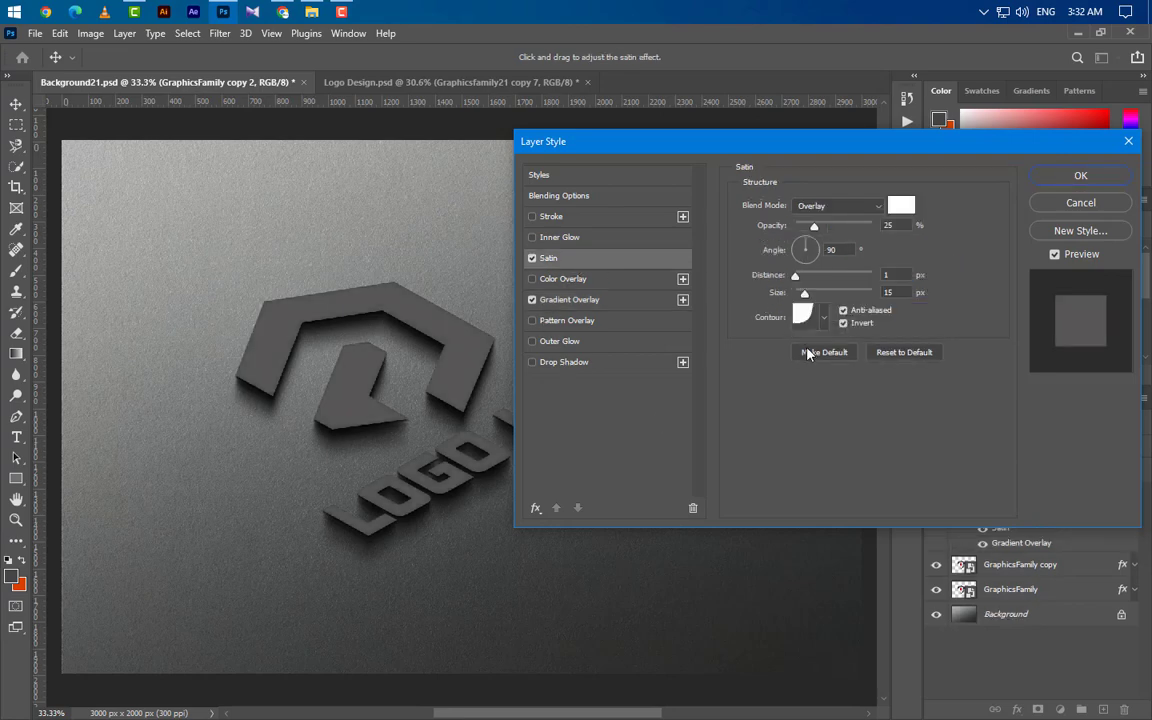
pyautogui.click(840, 206)
pyautogui.click(829, 402)
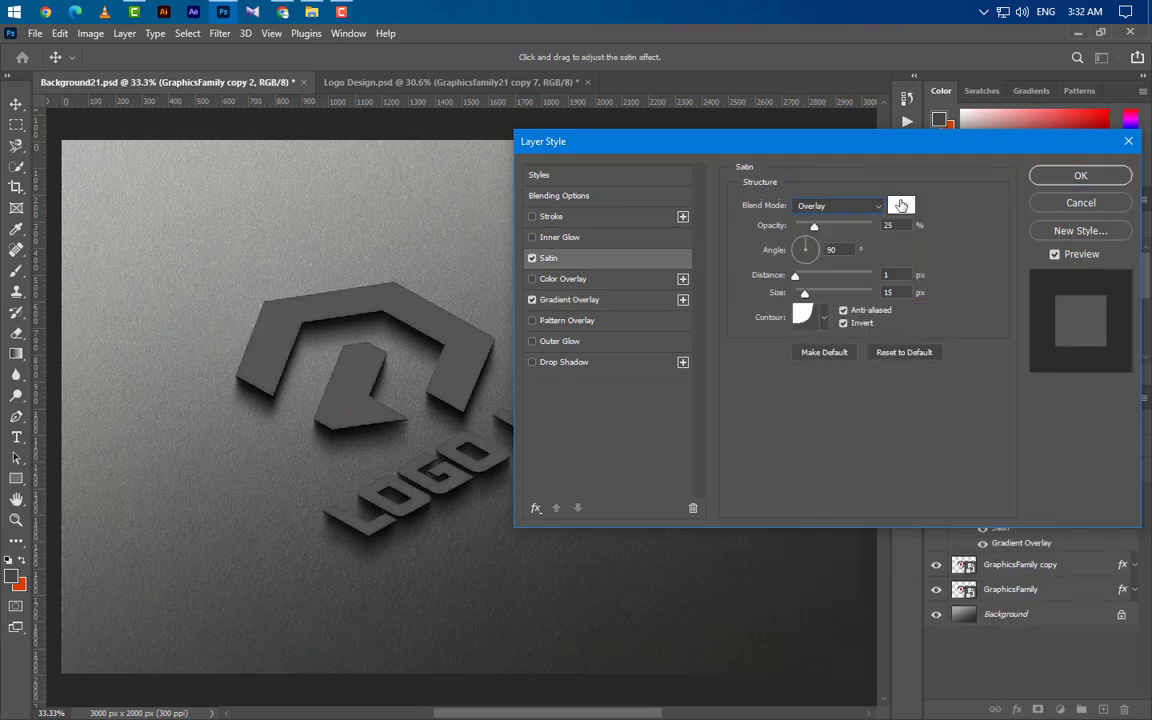
pyautogui.click(901, 206)
pyautogui.click(1085, 305)
# Set the Satin to a 90° angle, 15 px size and an inverted, deeply curved contour, and apply the layer style.
pyautogui.click(845, 251)
pyautogui.click(905, 292)
pyautogui.click(824, 317)
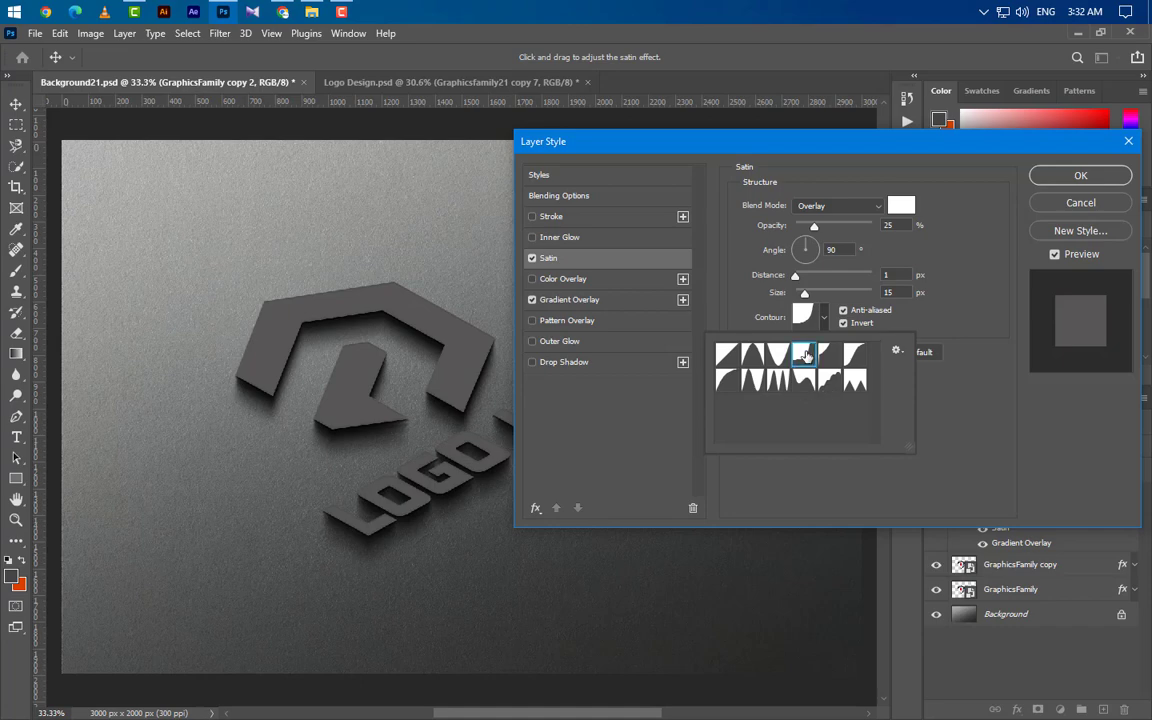
pyautogui.click(950, 383)
pyautogui.click(1080, 175)
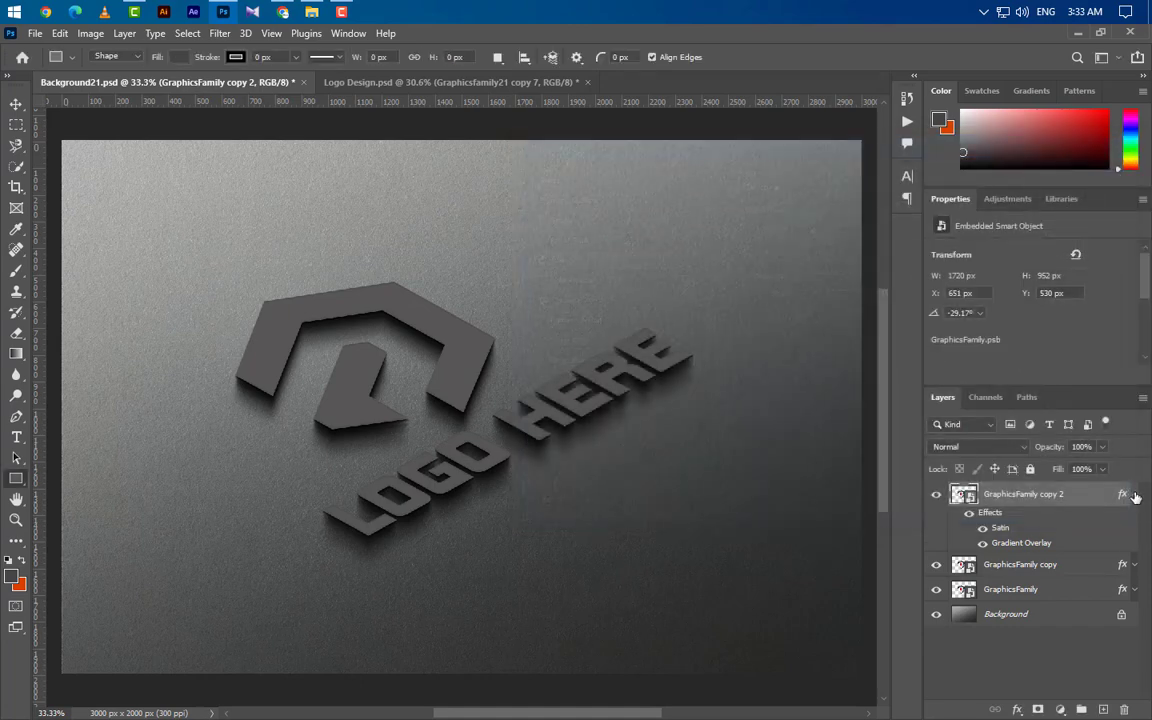
# Duplicate the GraphicsFamily copy 2 layer as GraphicsFamily copy 3 and clear the duplicate's layer style.
pyautogui.rightClick(1078, 500)
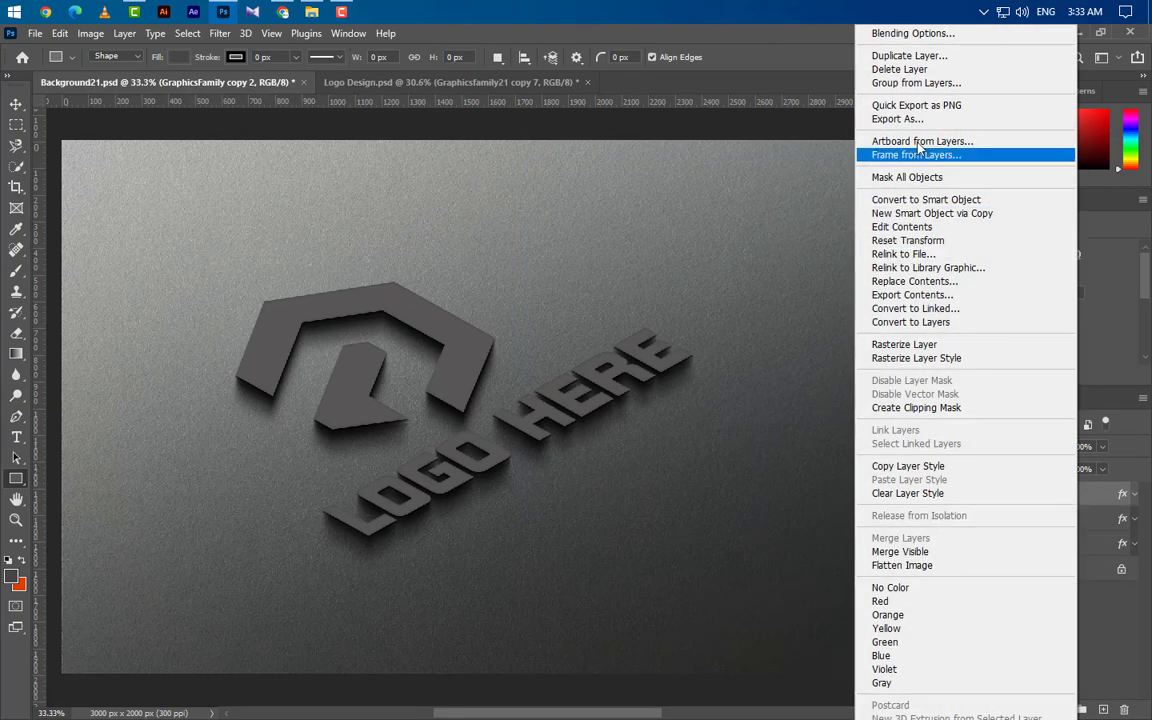
pyautogui.click(909, 55)
pyautogui.click(702, 214)
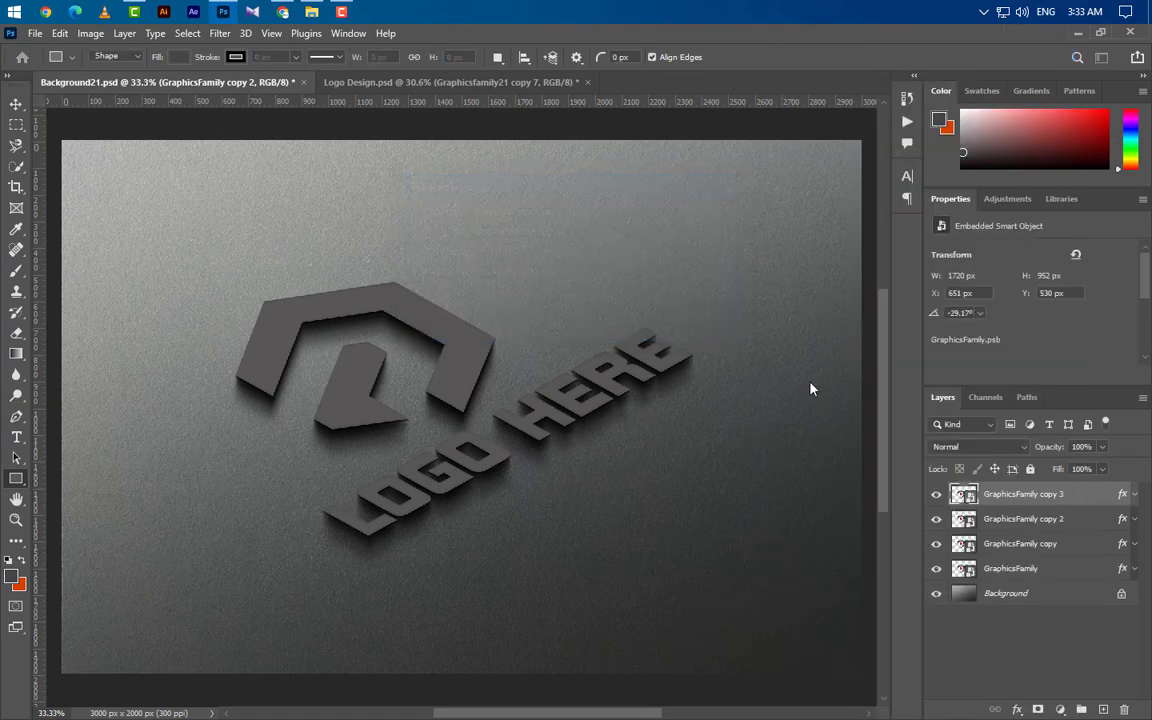
pyautogui.rightClick(1083, 500)
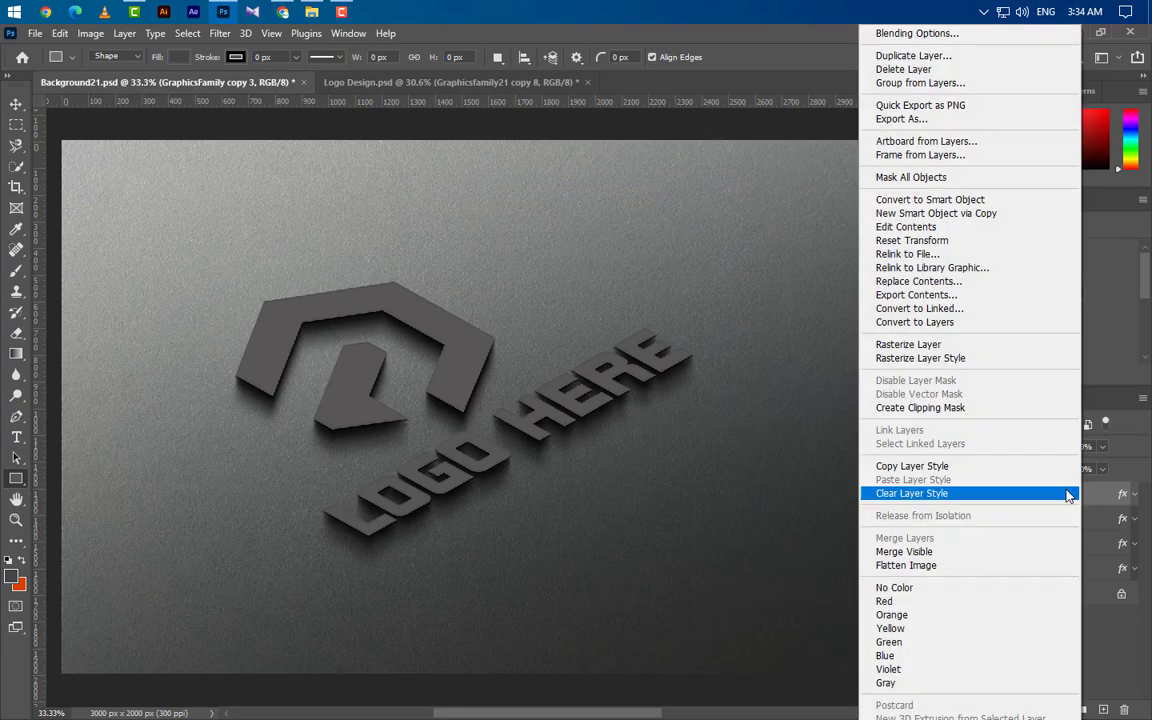
pyautogui.click(921, 494)
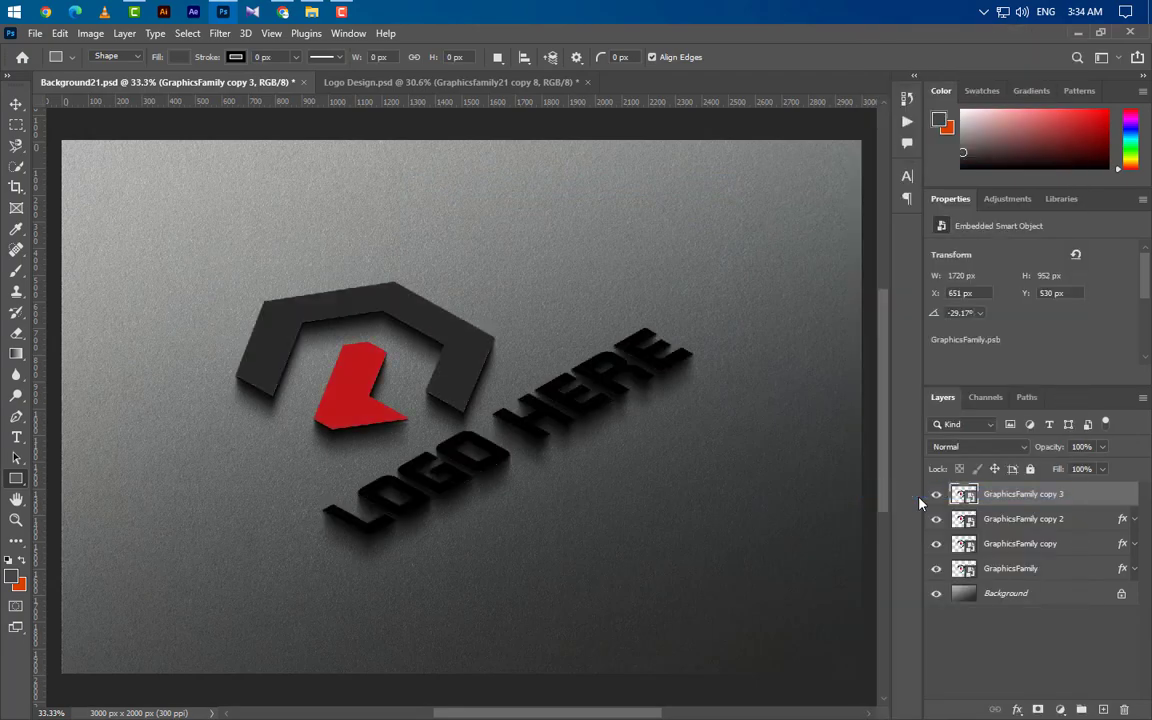
# Add a Bevel & Emboss to GraphicsFamily copy 3 with Inner Bevel, Smooth technique, 615% depth, 1 px size and 3 px soften.
pyautogui.rightClick(1082, 500)
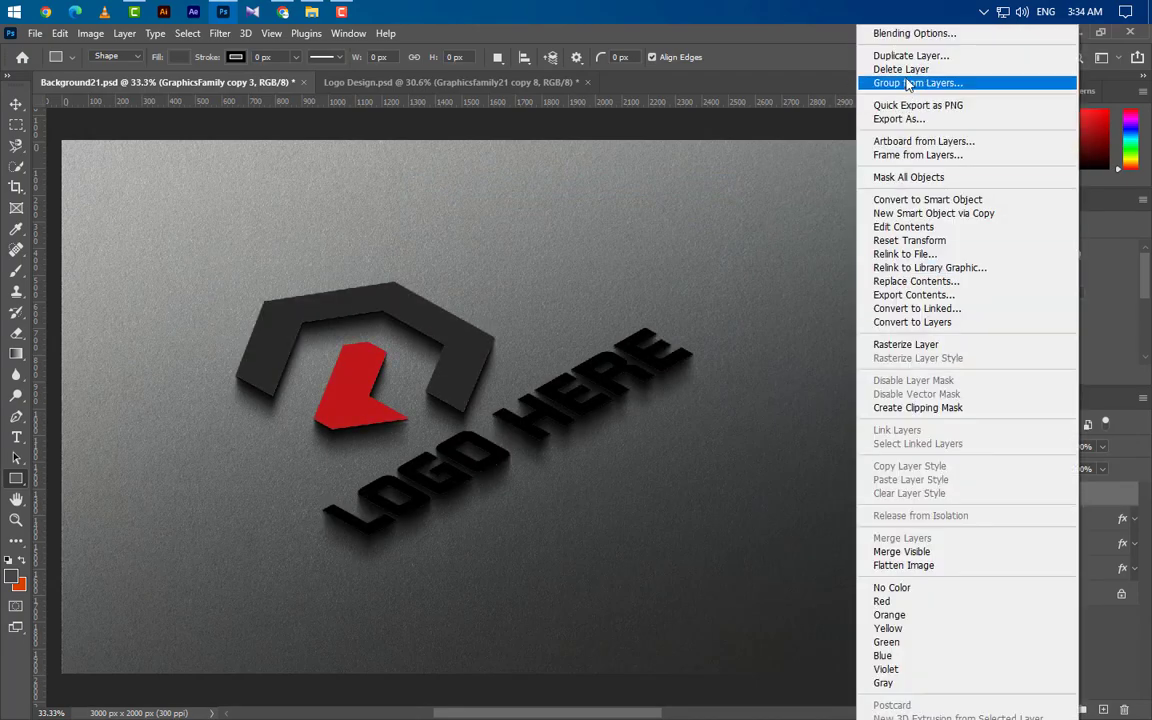
pyautogui.click(914, 33)
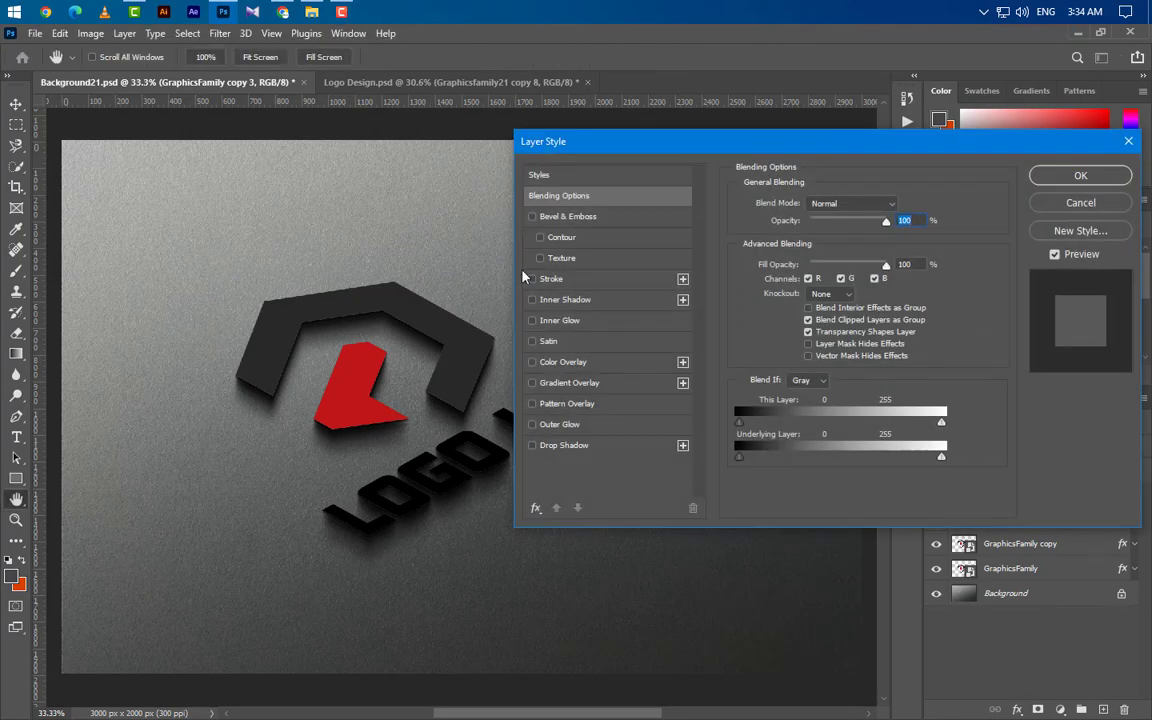
pyautogui.click(590, 220)
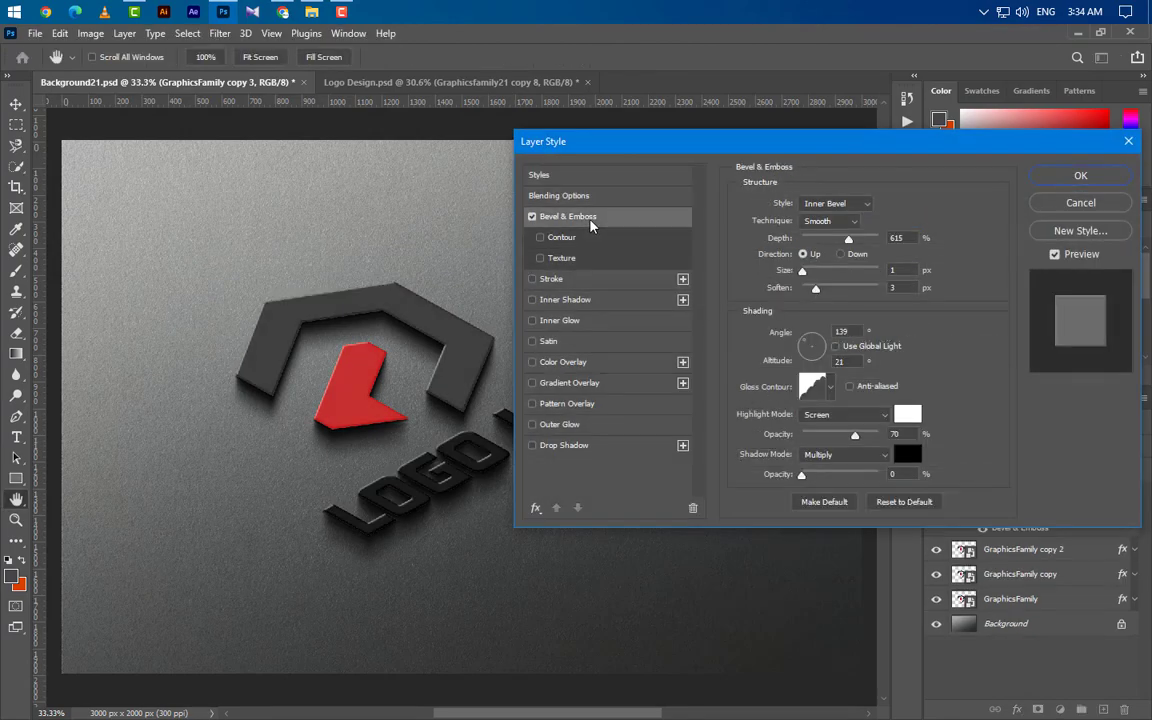
pyautogui.click(838, 205)
pyautogui.click(825, 211)
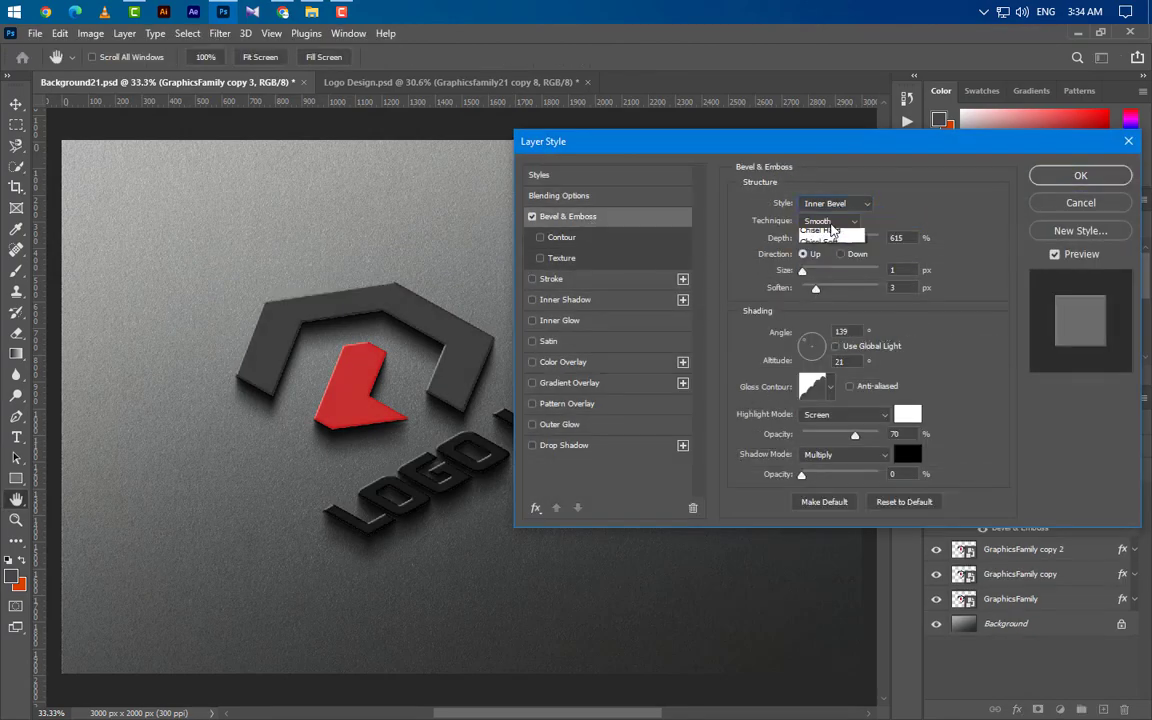
pyautogui.click(828, 234)
pyautogui.click(879, 289)
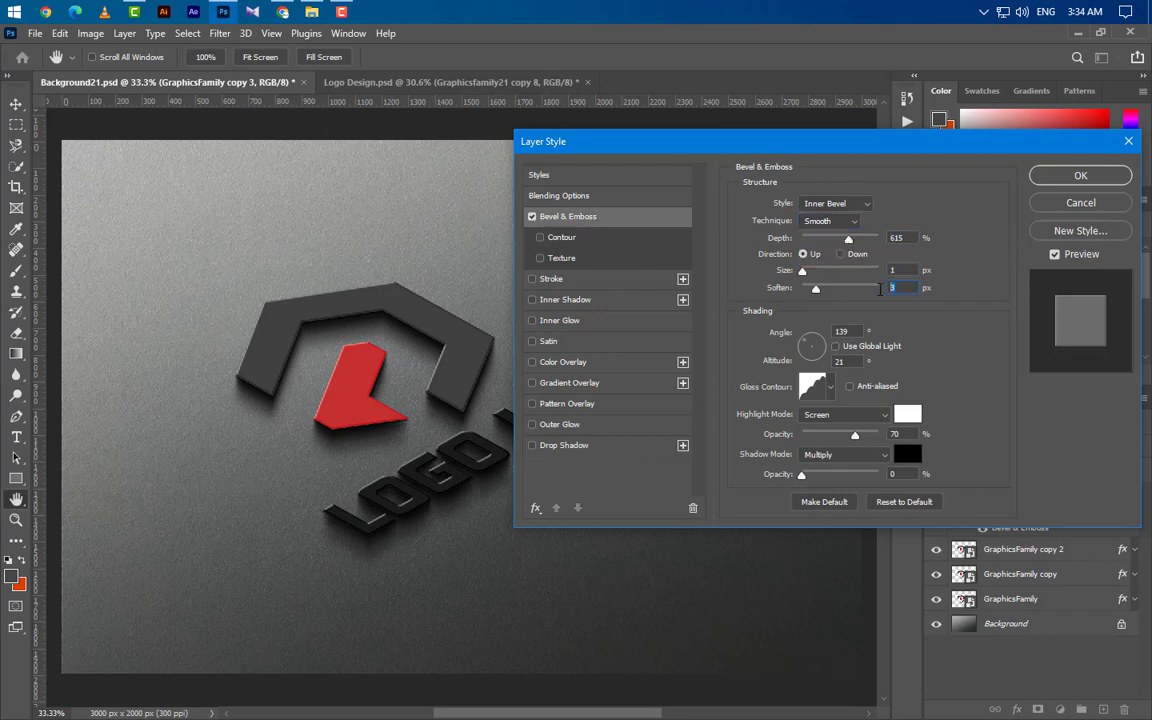
# Set the bevel's angle to 139° with the stepped gloss contour and use a white Screen highlight at 70% opacity.
pyautogui.click(824, 332)
pyautogui.click(829, 386)
pyautogui.click(910, 387)
pyautogui.click(857, 418)
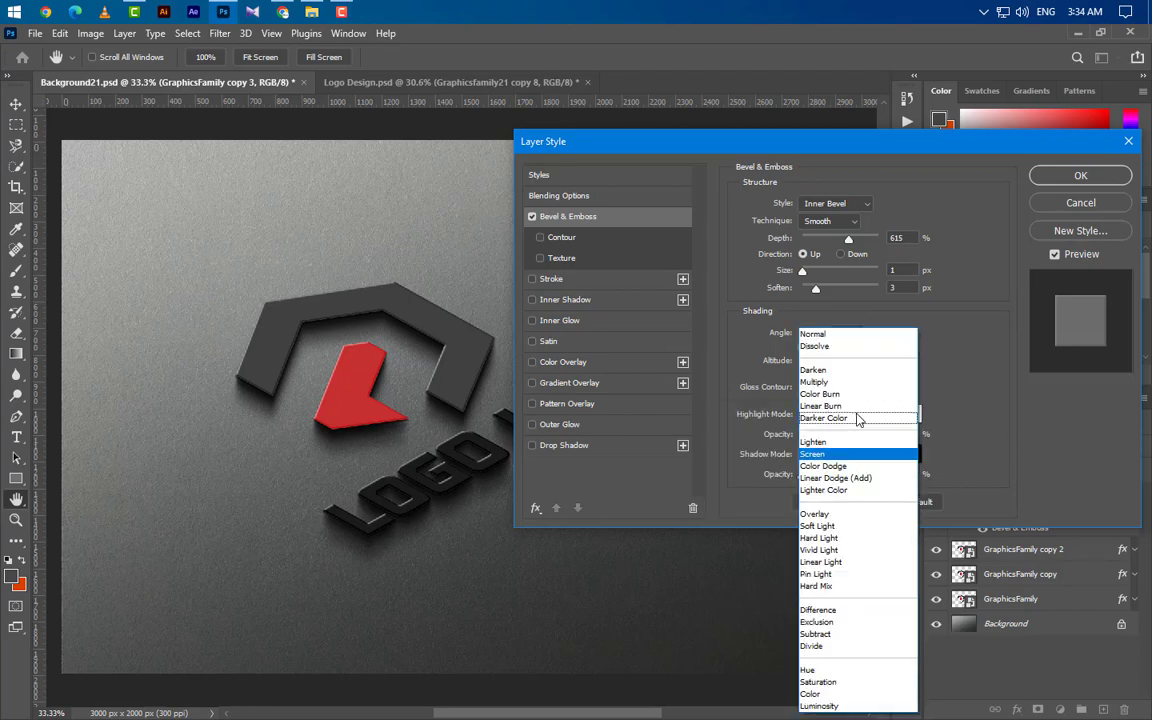
pyautogui.click(899, 455)
pyautogui.click(908, 416)
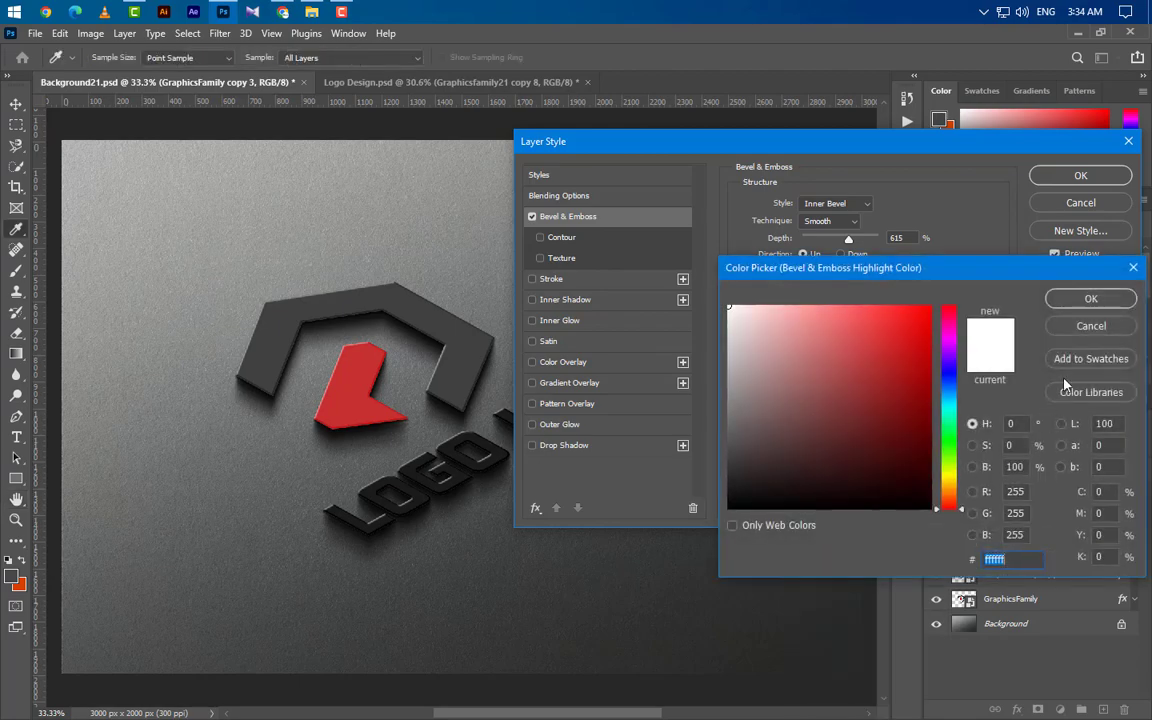
pyautogui.click(1090, 298)
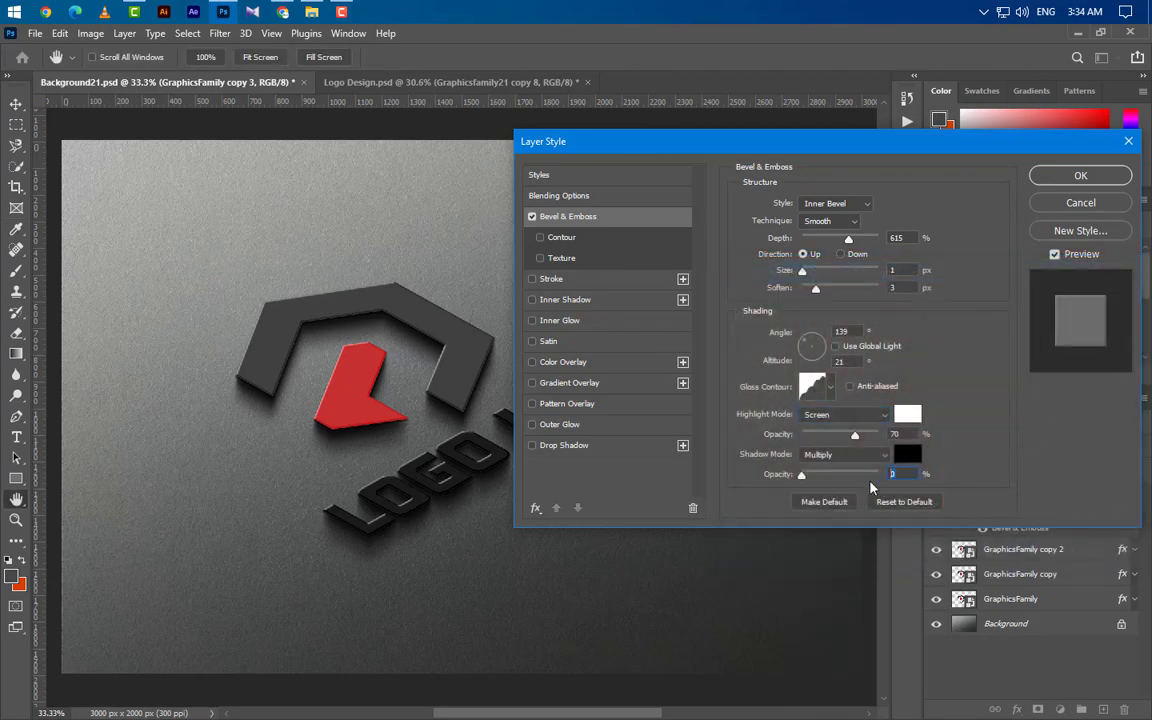
# Set the bevel's shadow to black at 0% opacity and apply the layer style.
pyautogui.click(908, 454)
pyautogui.click(1090, 300)
pyautogui.click(1078, 177)
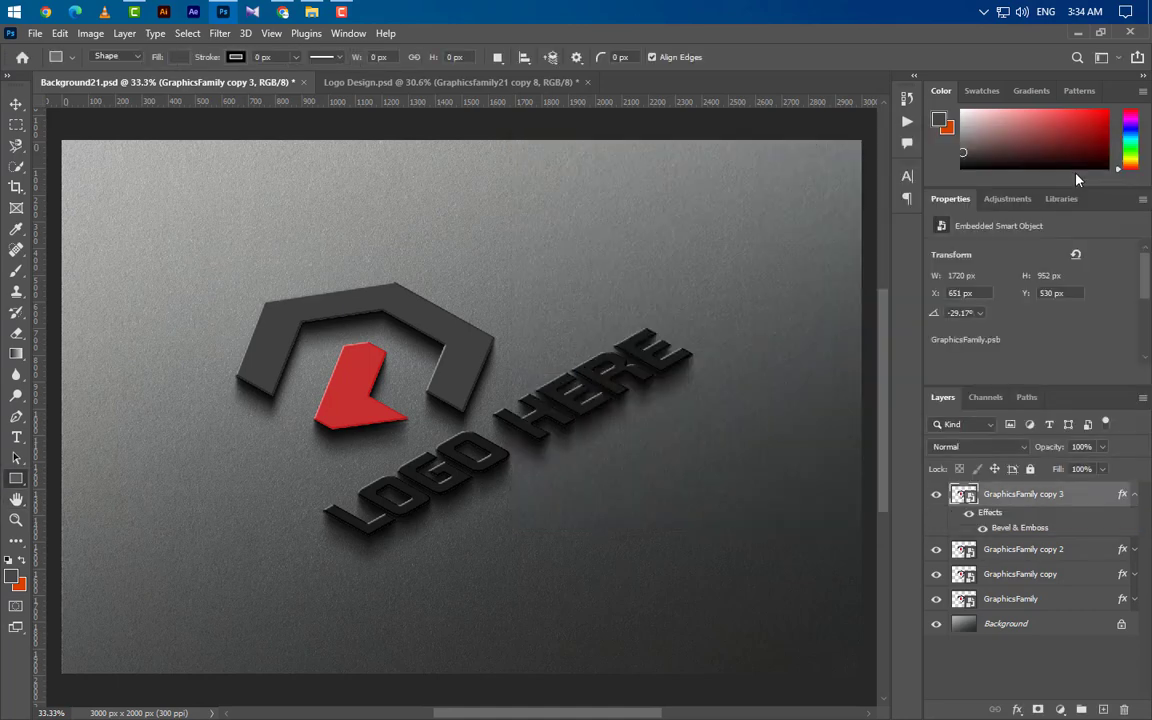
# Set GraphicsFamily copy 3's fill to 0% and duplicate the layer as GraphicsFamily copy 4.
pyautogui.click(1102, 471)
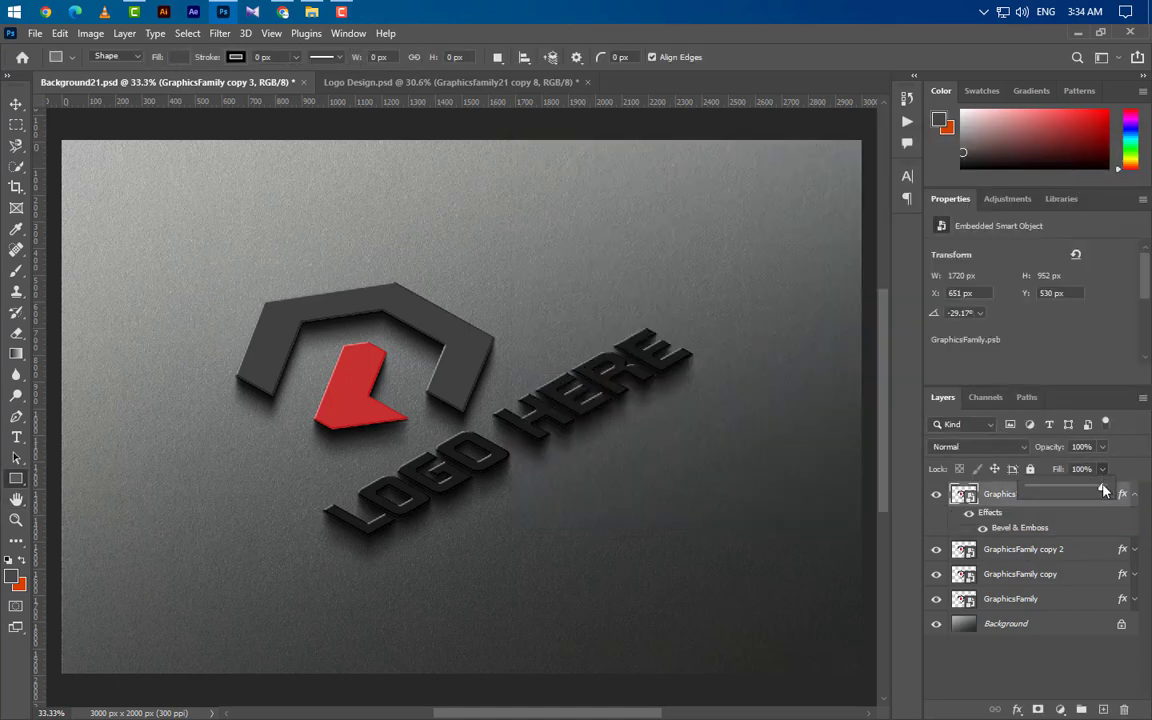
pyautogui.moveTo(1103, 490); pyautogui.dragTo(1025, 490)
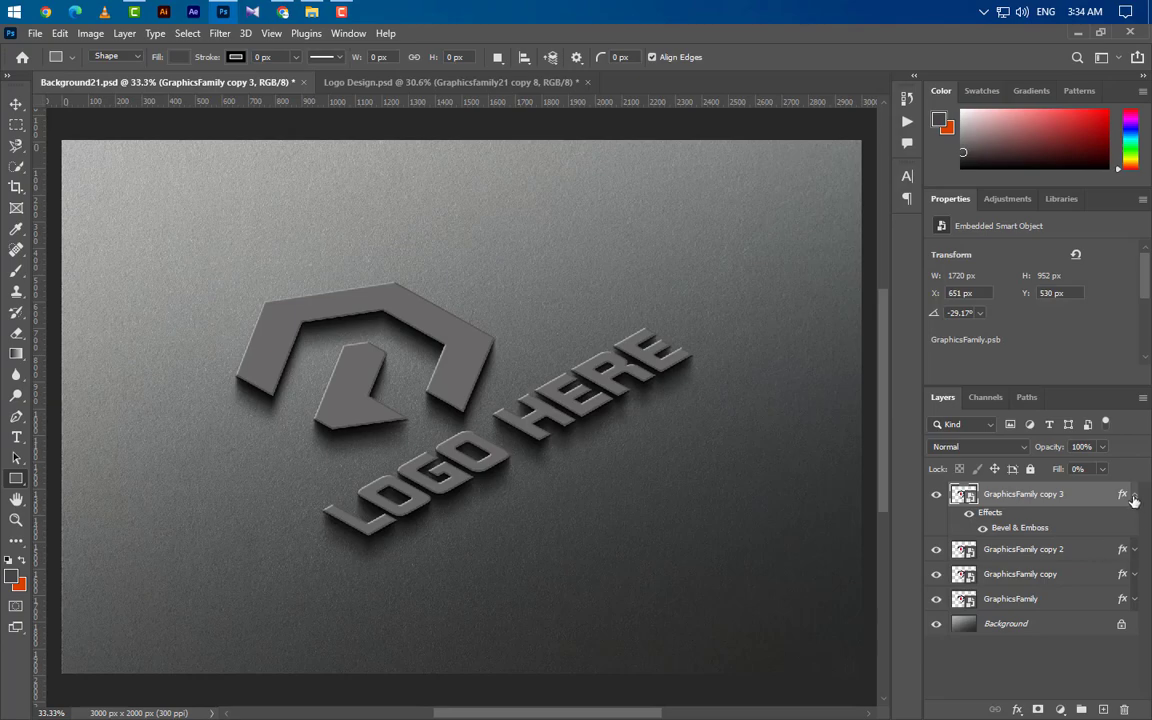
pyautogui.rightClick(1073, 493)
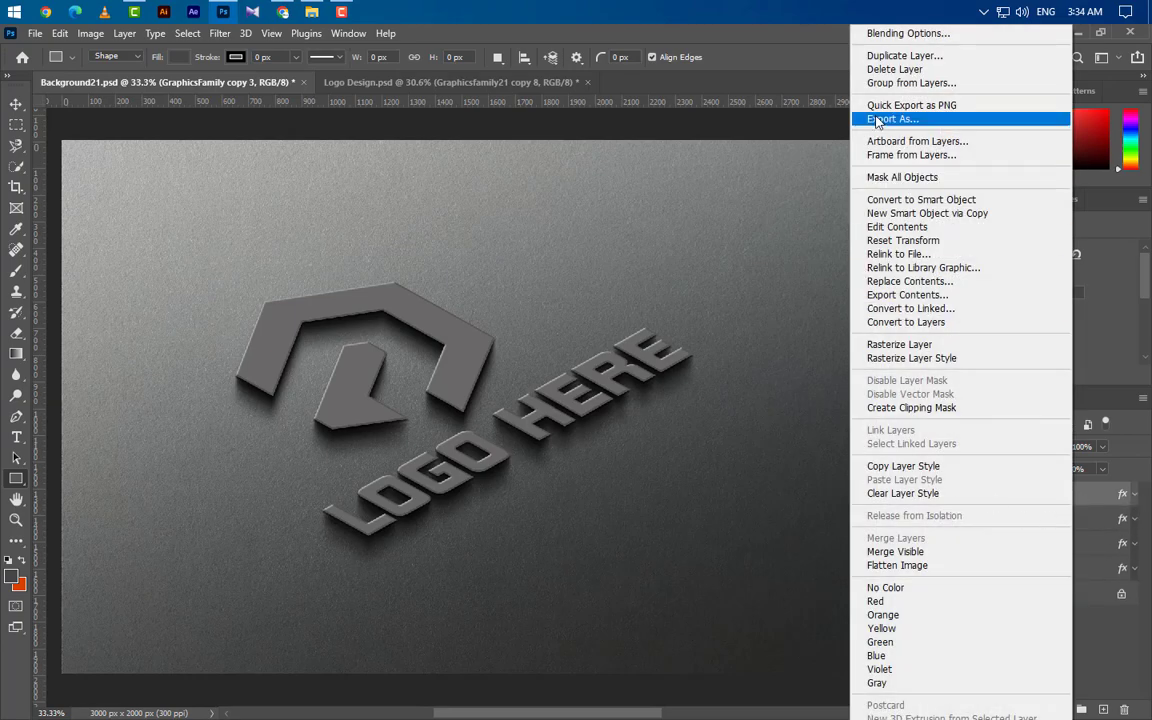
pyautogui.click(904, 55)
pyautogui.click(707, 216)
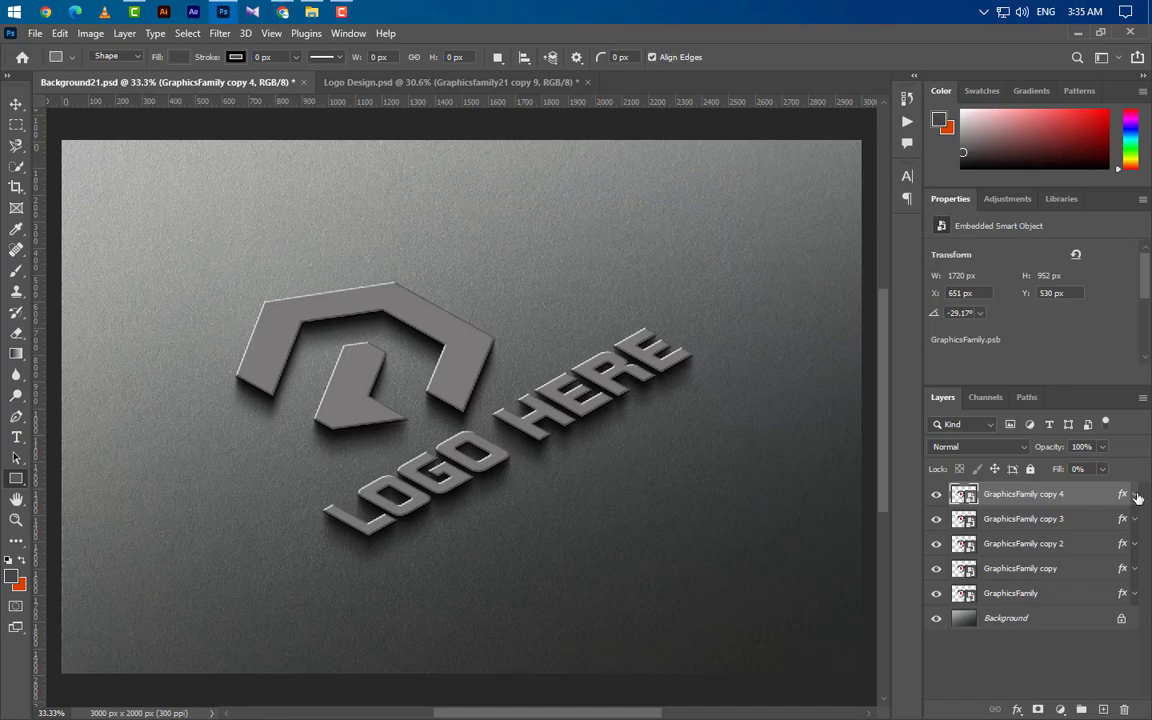
# Set GraphicsFamily copy 4's Bevel & Emboss to 5 px soften, -31° angle and 26° altitude.
pyautogui.click(1136, 495)
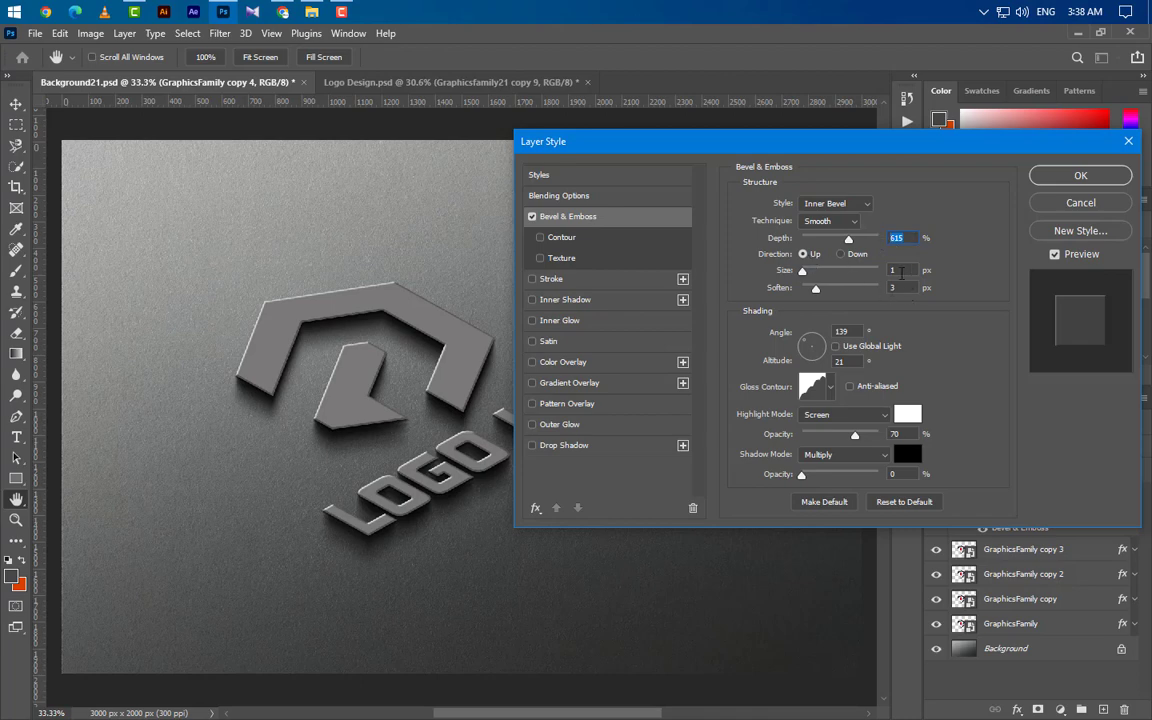
pyautogui.press('Tab')
pyautogui.press('Tab')
pyautogui.write('5')
pyautogui.press('Tab')
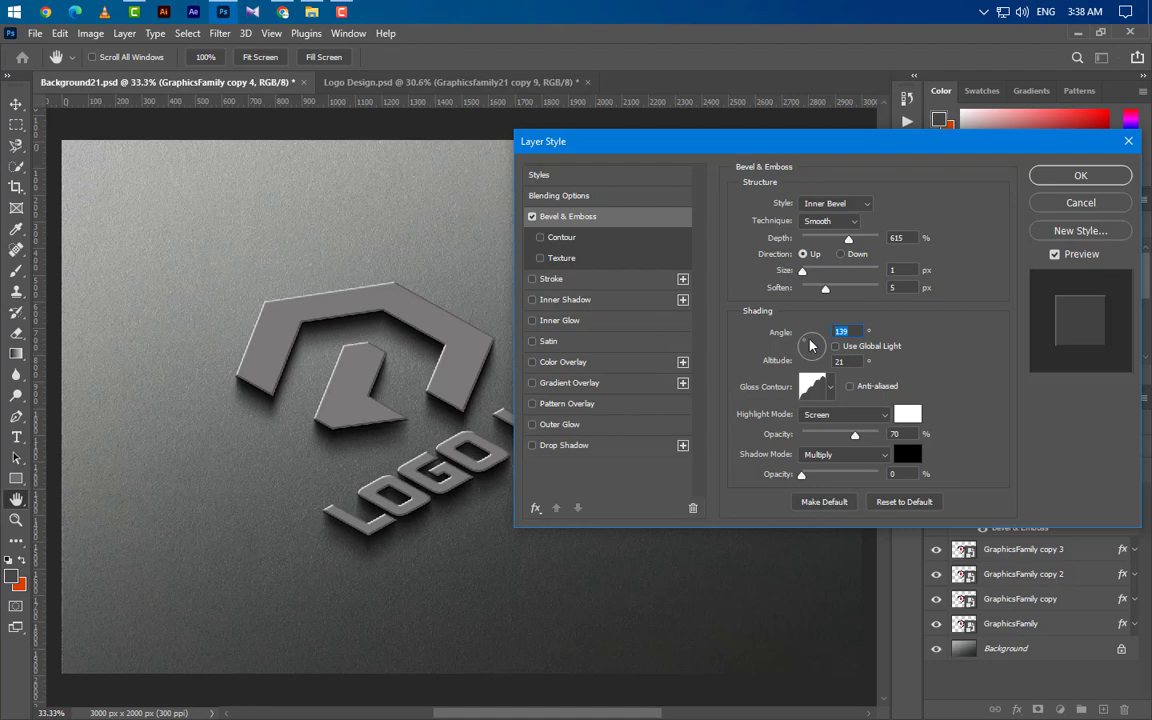
pyautogui.write('-31')
pyautogui.press('Tab')
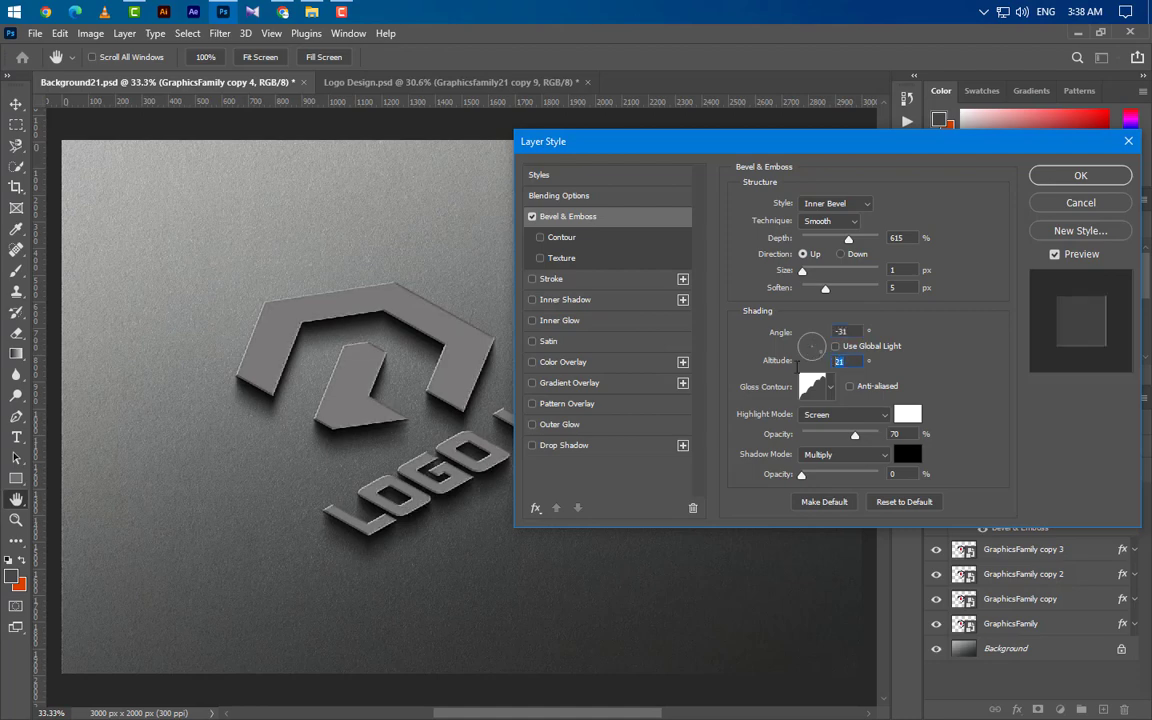
pyautogui.write('26')
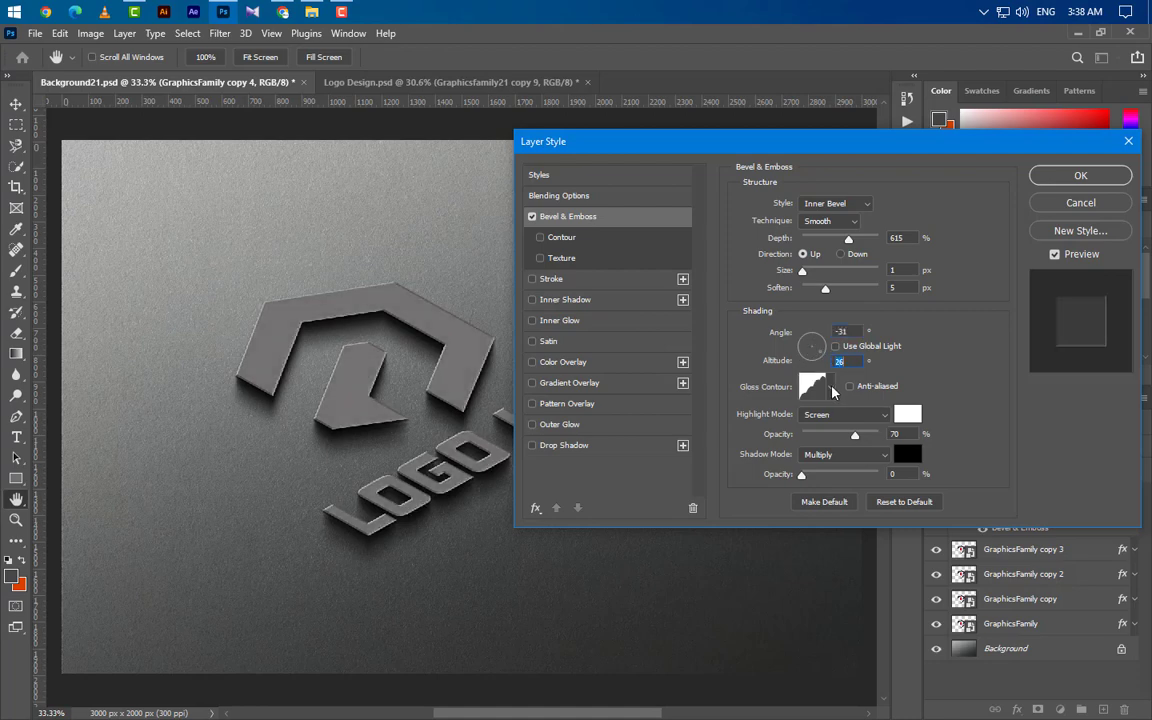
# Change the bevel's gloss contour to the wavy descending slope preset.
pyautogui.click(830, 386)
pyautogui.click(811, 451)
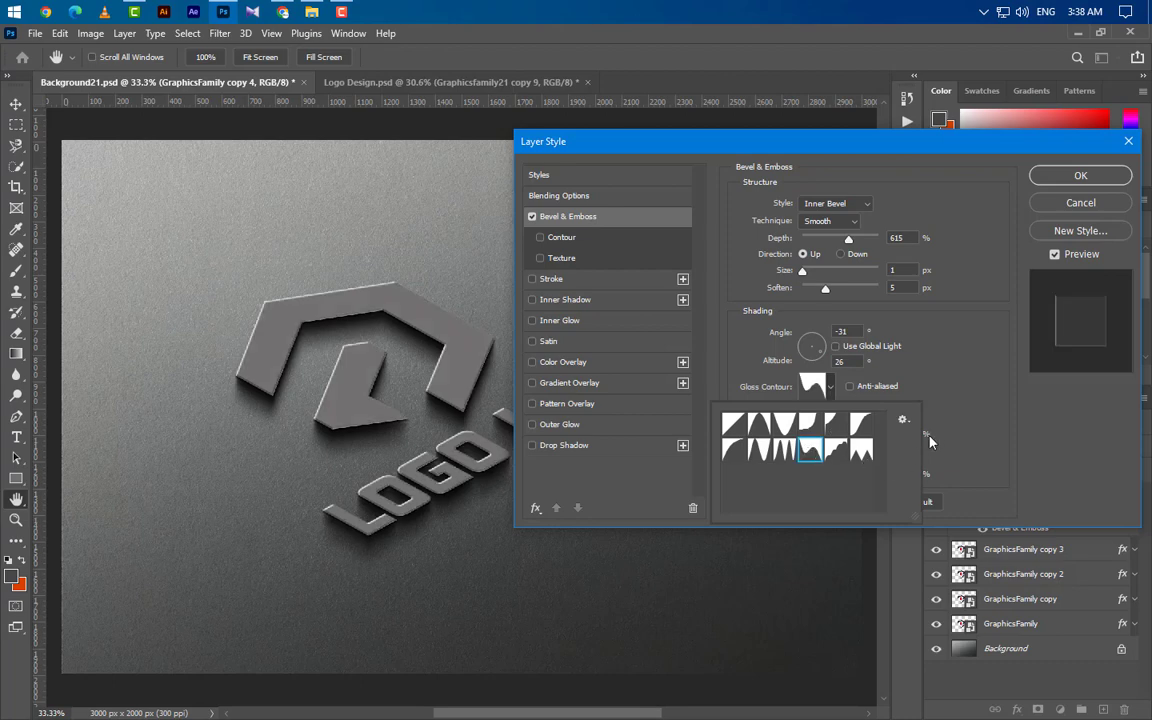
pyautogui.click(833, 390)
# Set the bevel's highlight mode to Color Dodge in white at 100% opacity.
pyautogui.click(862, 418)
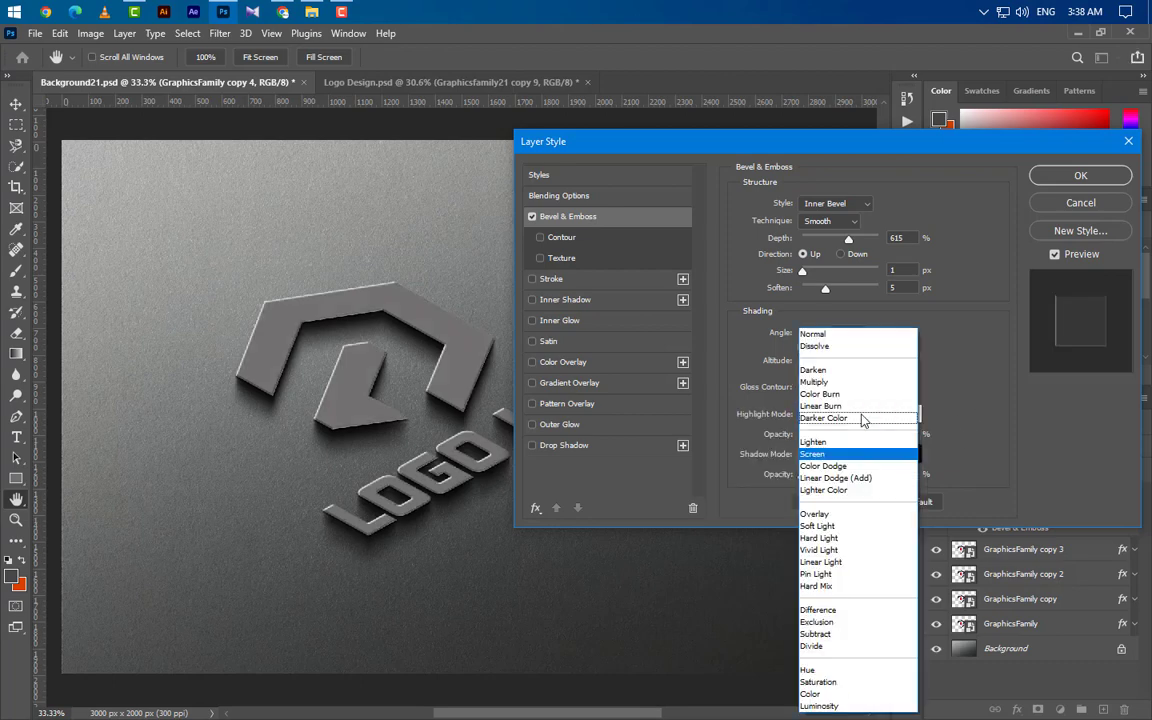
pyautogui.click(866, 462)
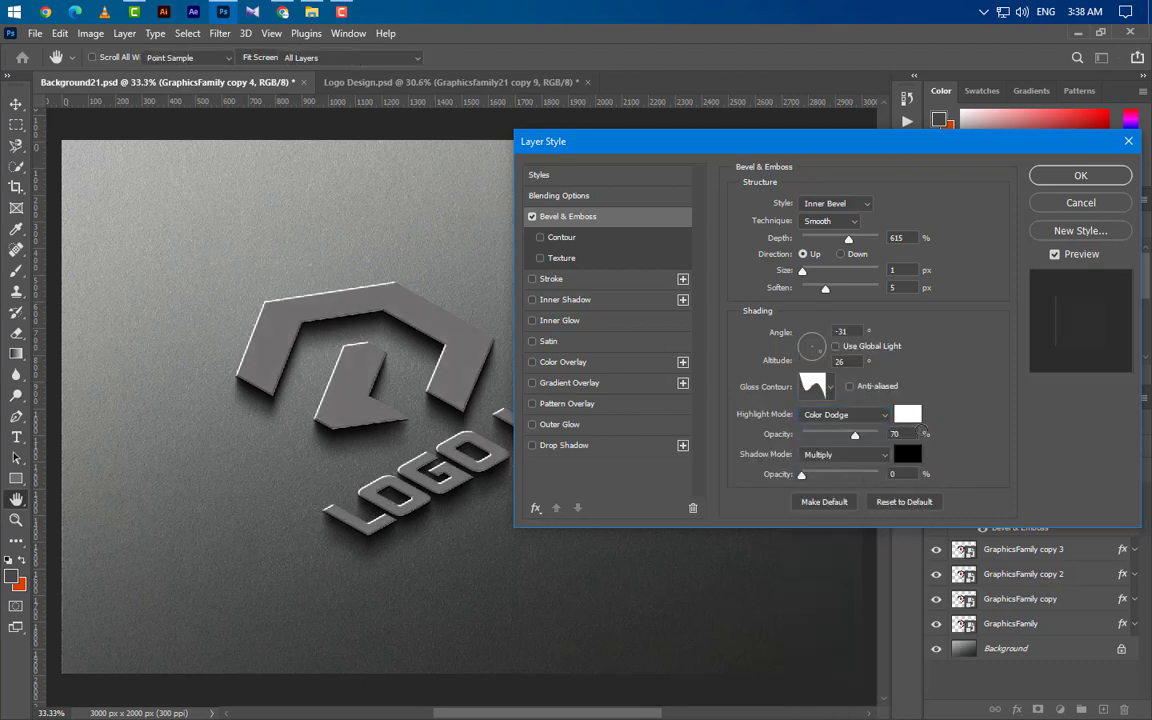
pyautogui.click(907, 414)
pyautogui.click(1103, 327)
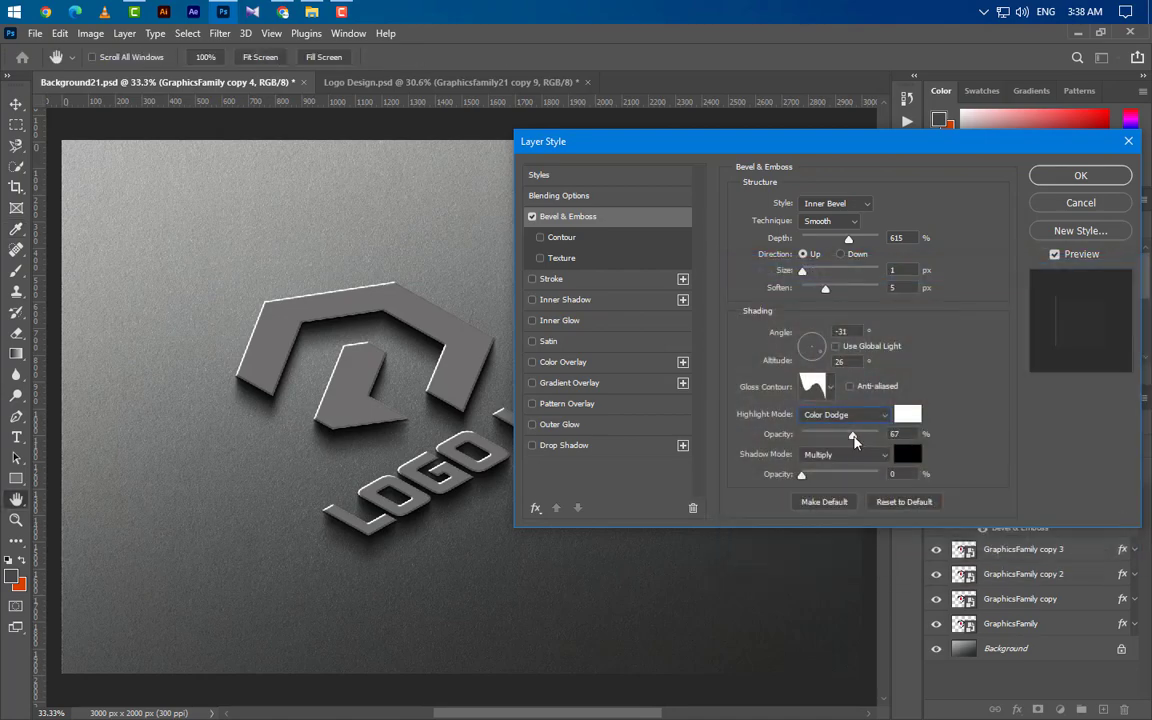
pyautogui.moveTo(856, 436); pyautogui.dragTo(982, 457)
# Set the bevel's shadow to black in Multiply mode at 100% opacity and apply the layer style.
pyautogui.click(907, 455)
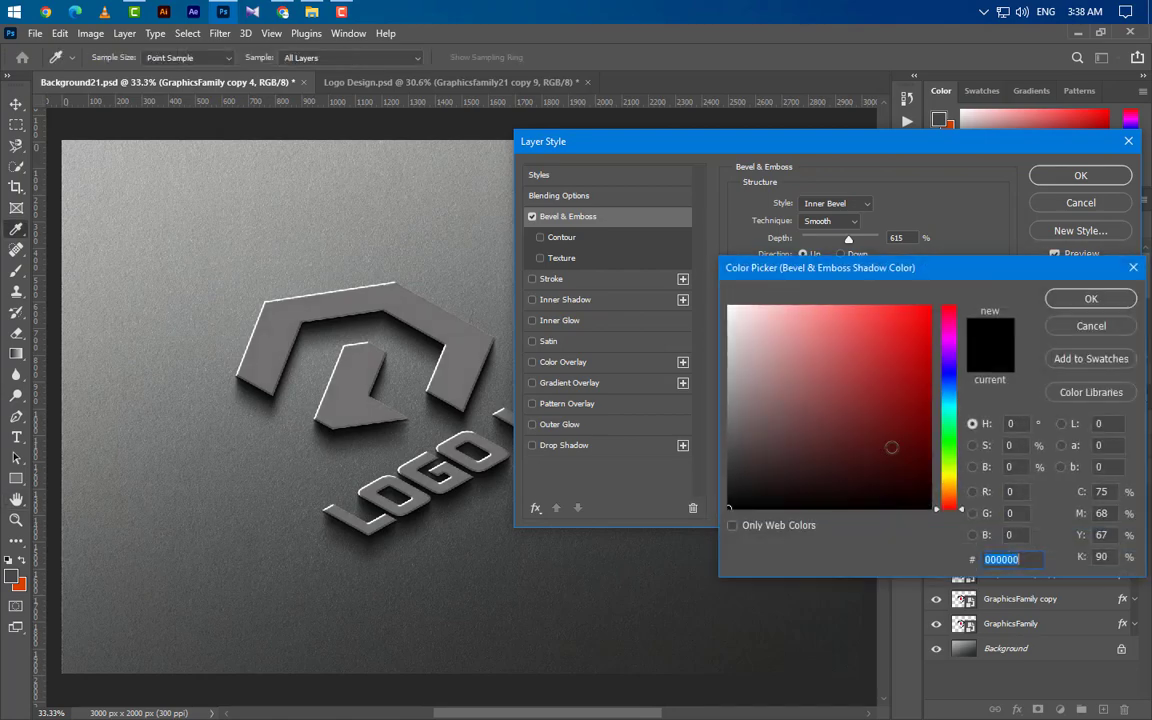
pyautogui.click(1086, 298)
pyautogui.click(838, 458)
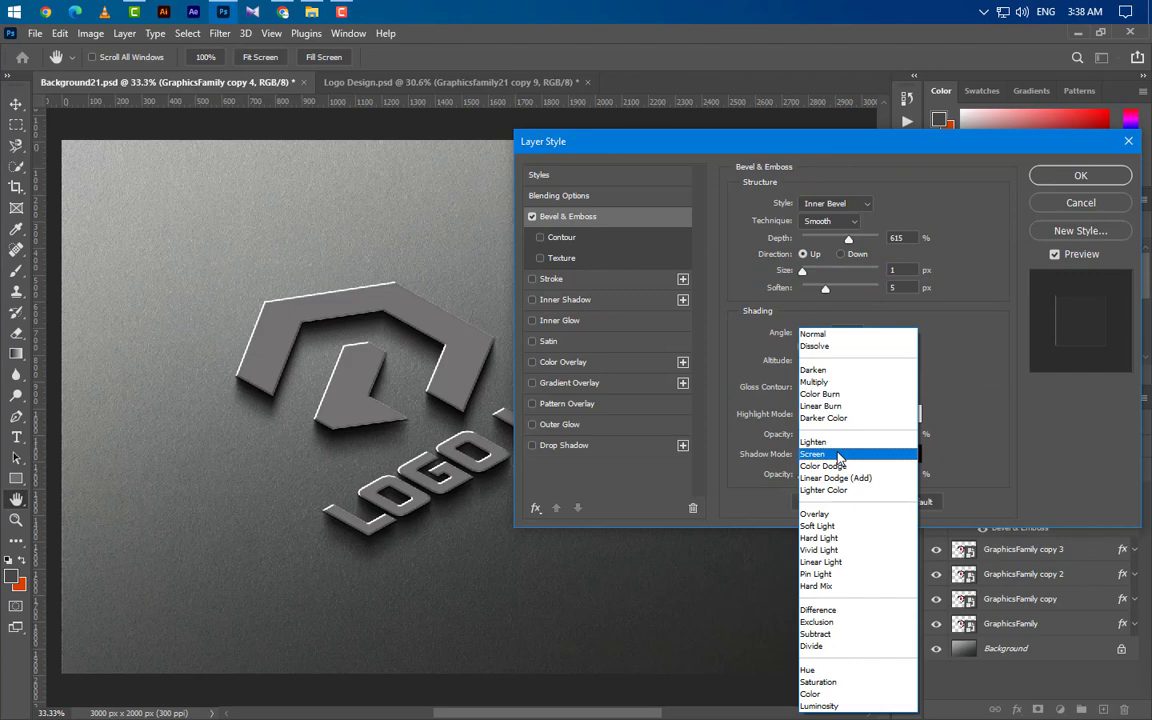
pyautogui.click(814, 384)
pyautogui.moveTo(801, 476); pyautogui.dragTo(1041, 505)
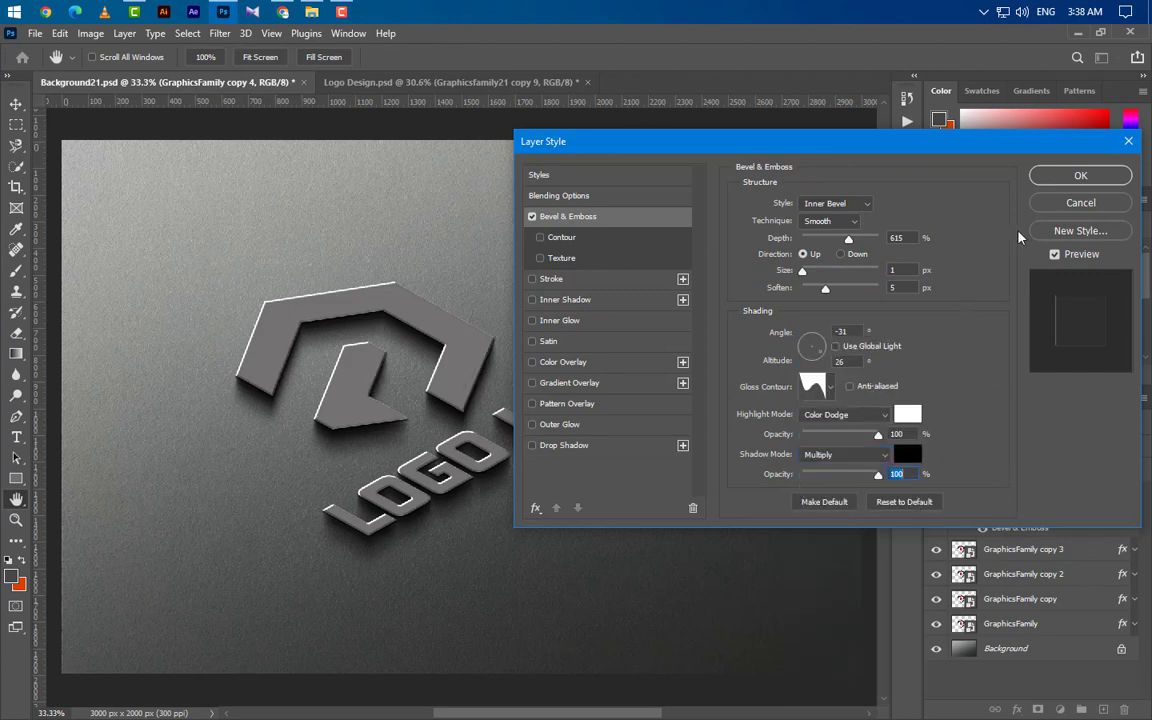
pyautogui.click(1079, 175)
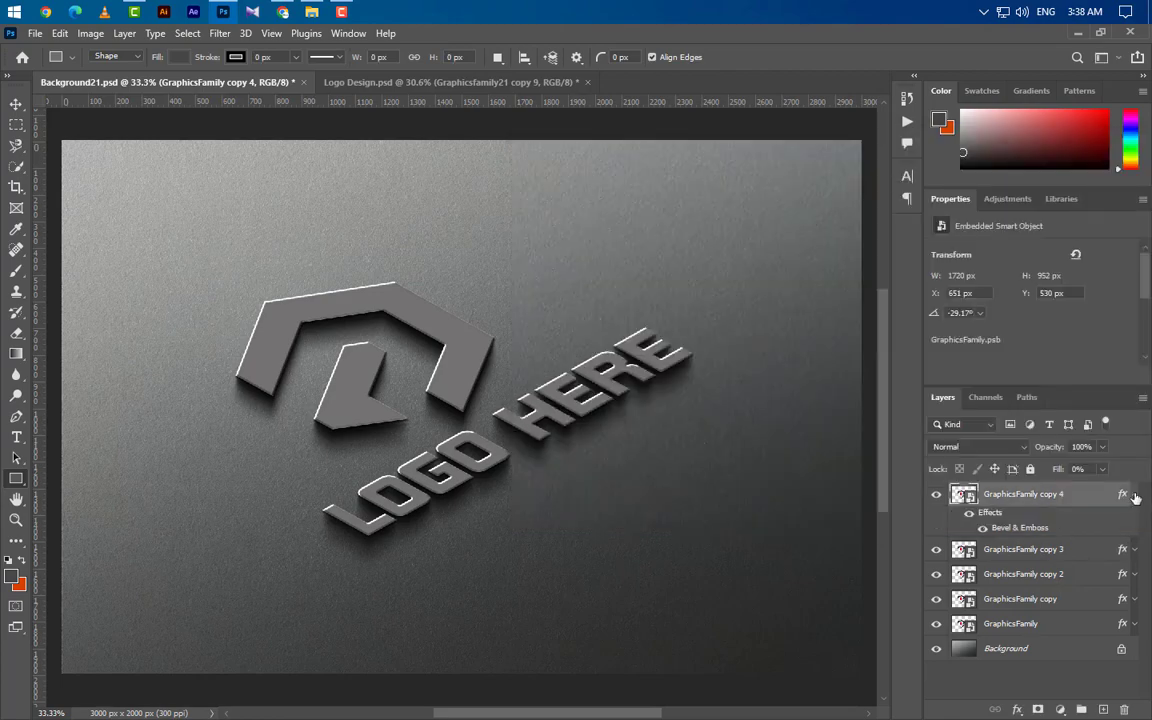
# Duplicate the GraphicsFamily copy 4 layer within the current document, with its effects list collapsed.
pyautogui.click(1135, 496)
pyautogui.rightClick(1090, 500)
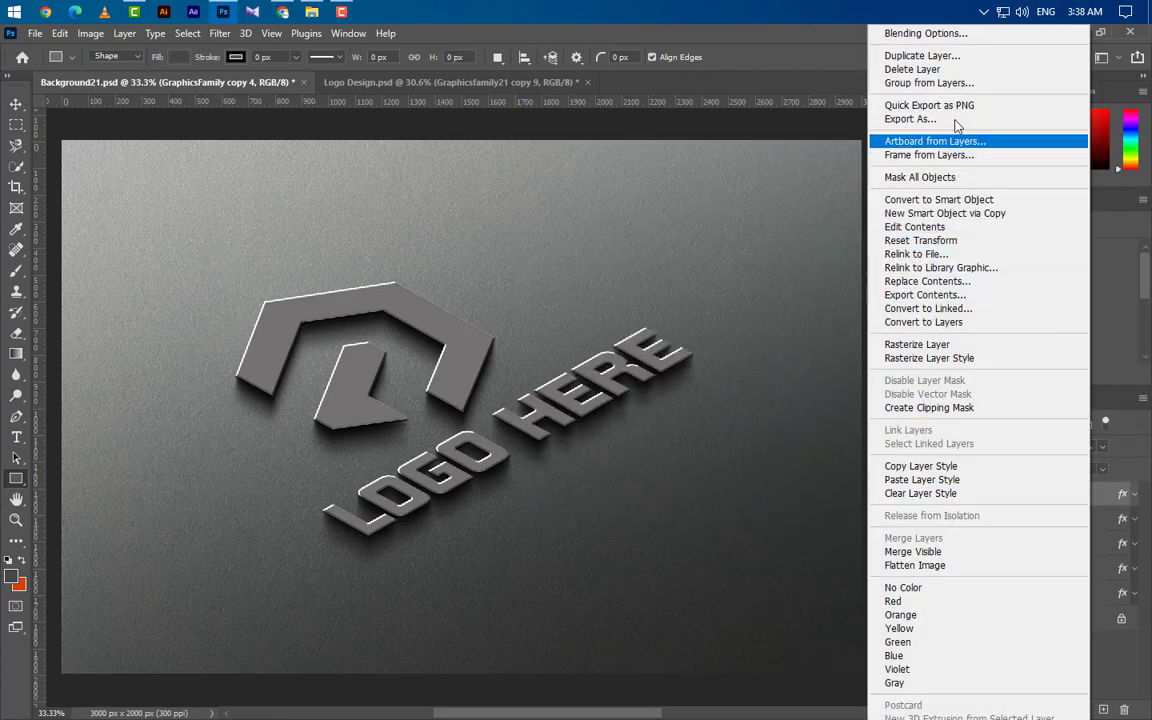
pyautogui.click(922, 55)
pyautogui.click(701, 216)
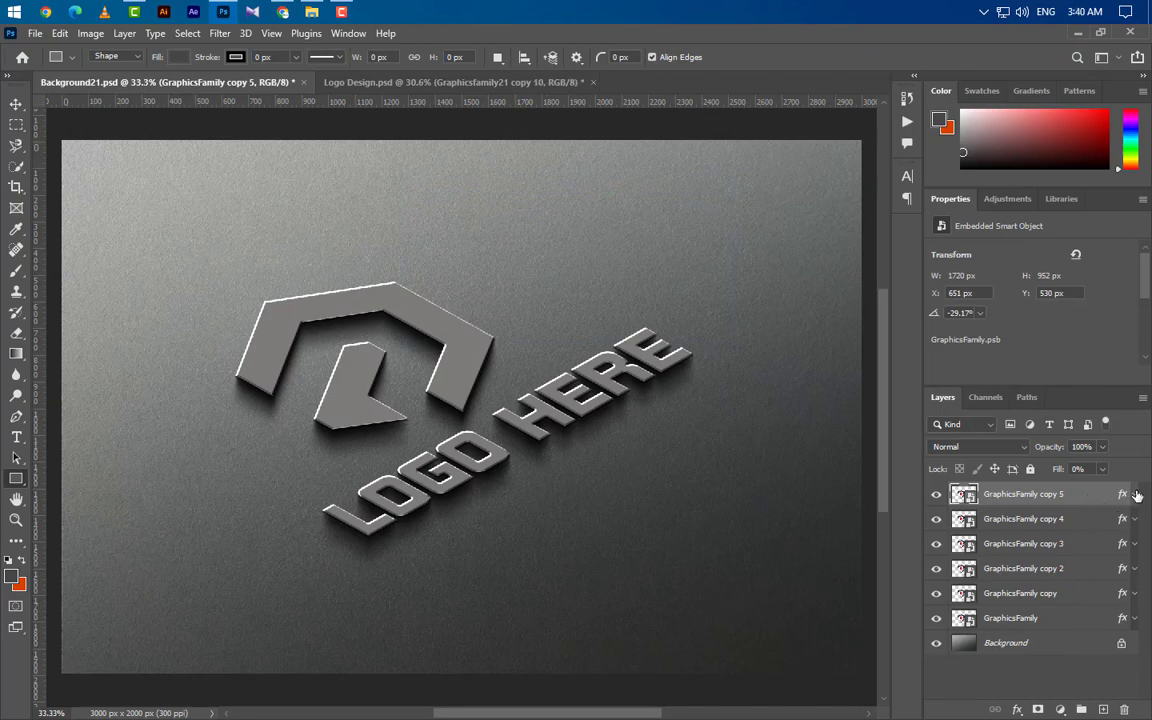
# Set GraphicsFamily copy 5's Bevel & Emboss technique to Chisel Hard with a depth of 200%.
pyautogui.click(1134, 494)
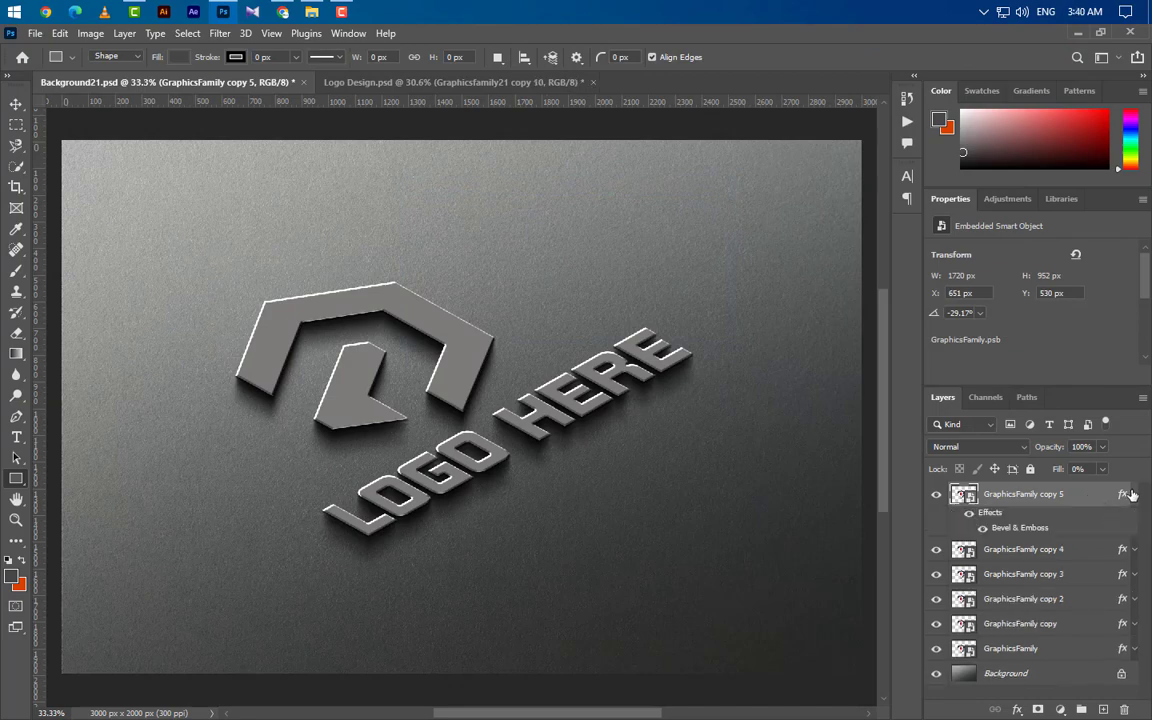
pyautogui.doubleClick(1029, 535)
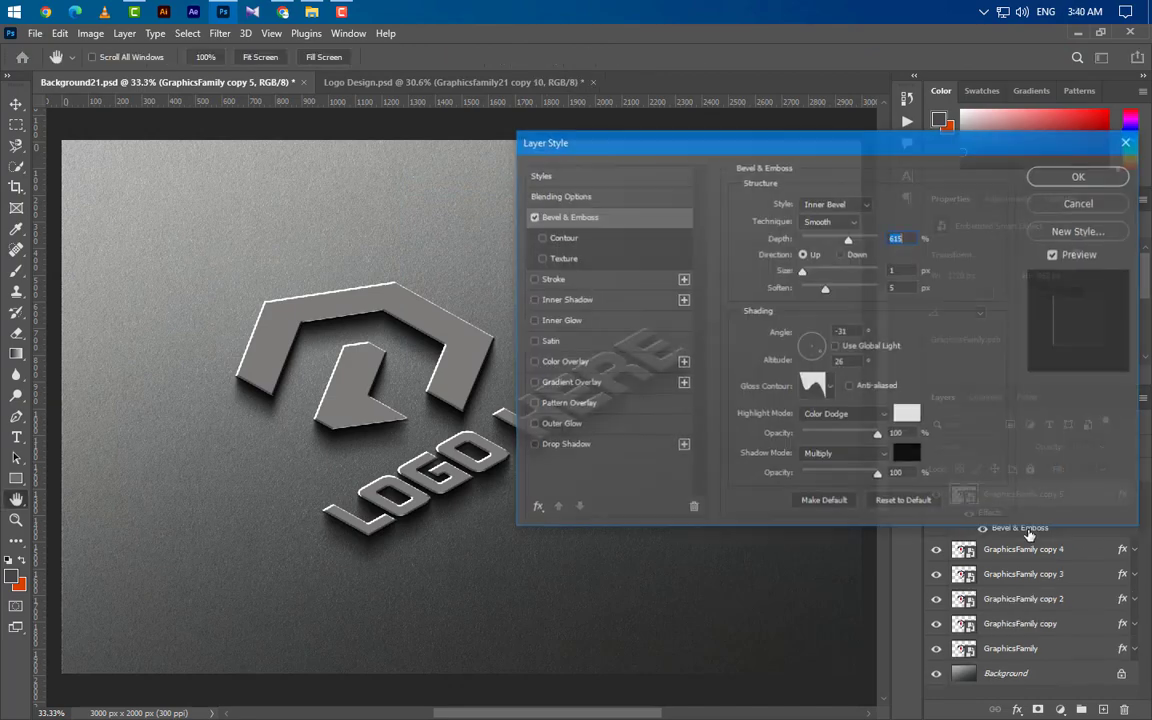
pyautogui.click(845, 221)
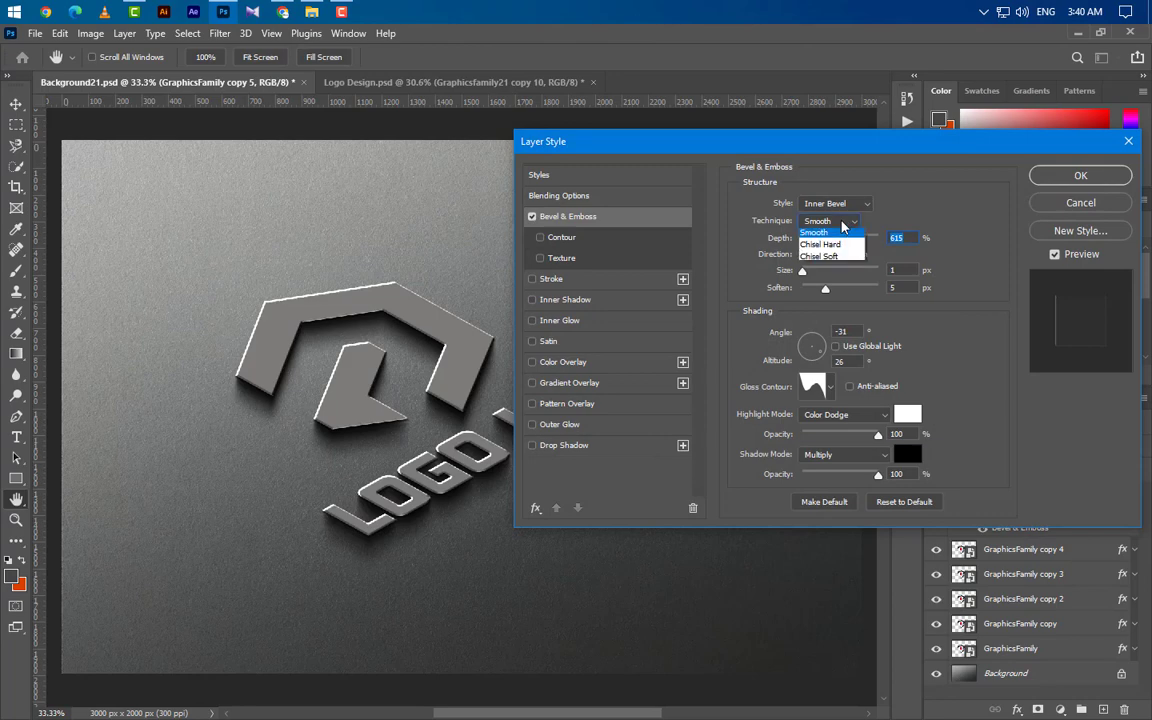
pyautogui.click(836, 243)
pyautogui.doubleClick(896, 238)
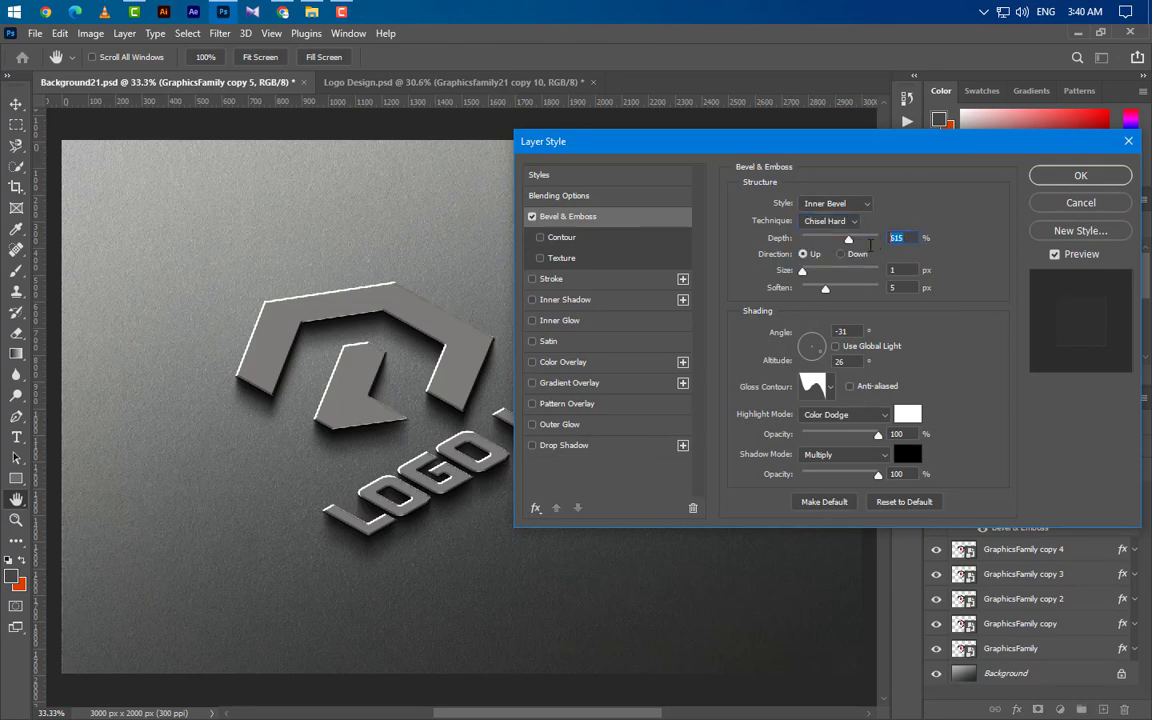
pyautogui.write('20')
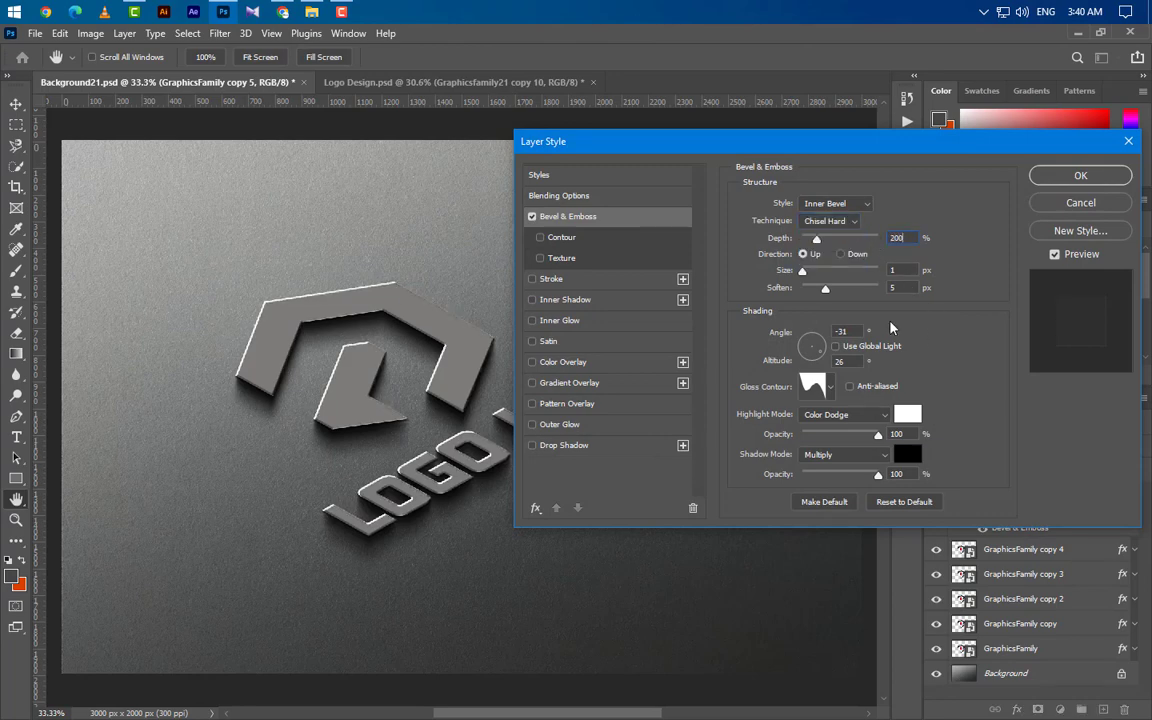
pyautogui.write('0')
# Set the bevel's soften to 4 px, its angle to -150° and its altitude to 15°.
pyautogui.moveTo(906, 270); pyautogui.dragTo(875, 292)
pyautogui.write('4')
pyautogui.press('Tab')
pyautogui.write('-150')
pyautogui.press('Tab')
pyautogui.write('15')
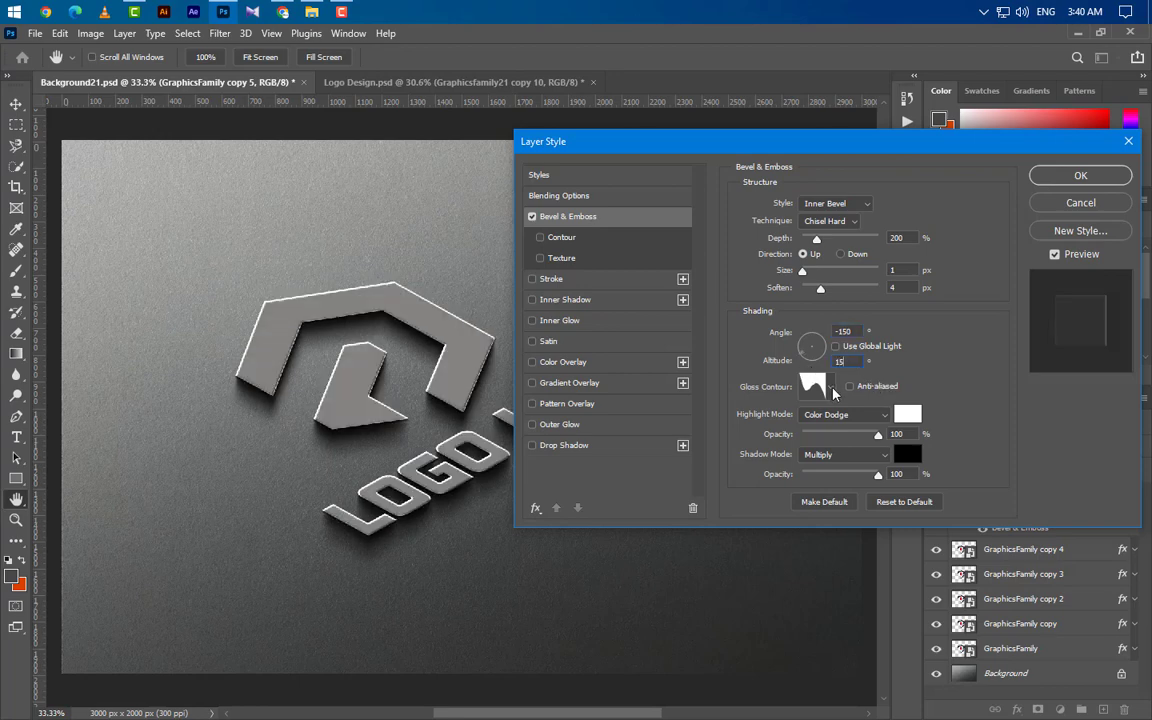
# Choose the wavy descending slope gloss contour for the bevel and set its highlight mode to Screen.
pyautogui.click(829, 388)
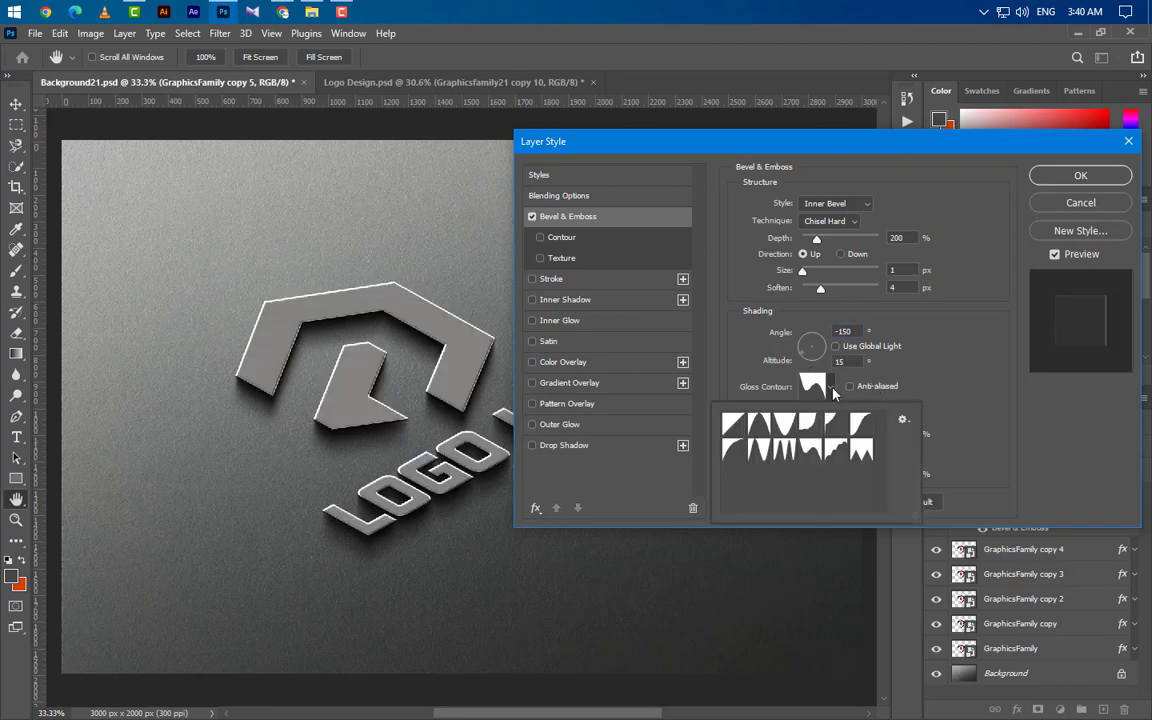
pyautogui.doubleClick(817, 450)
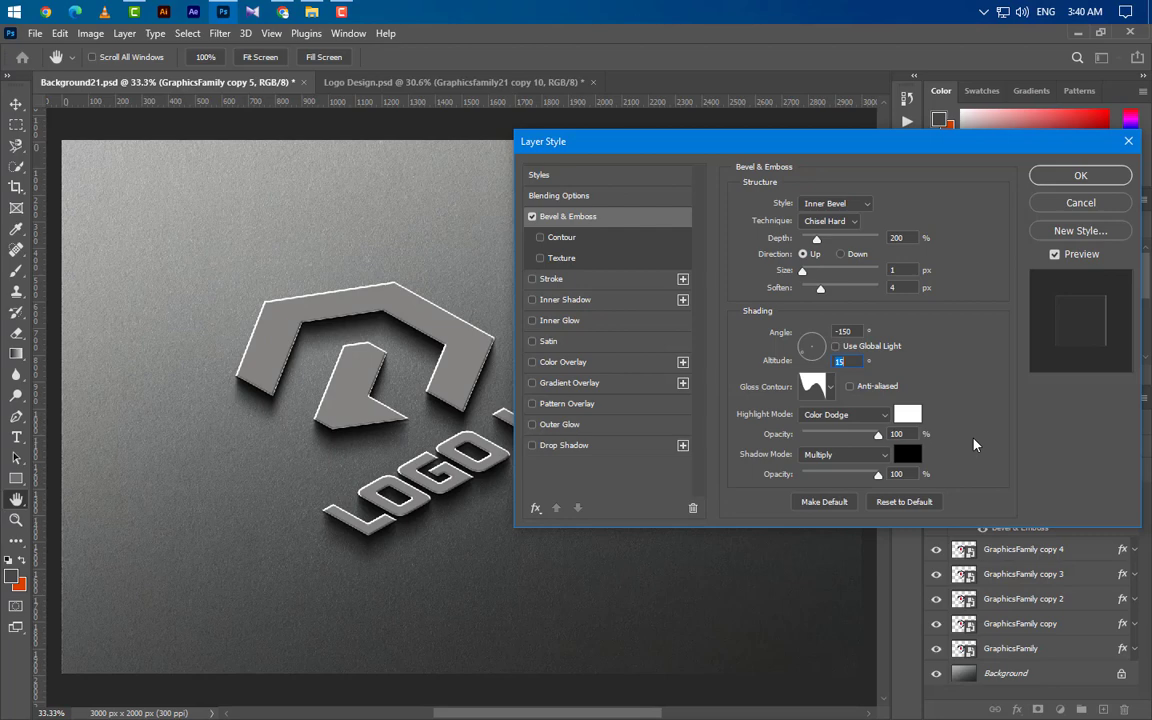
pyautogui.click(850, 414)
pyautogui.click(848, 450)
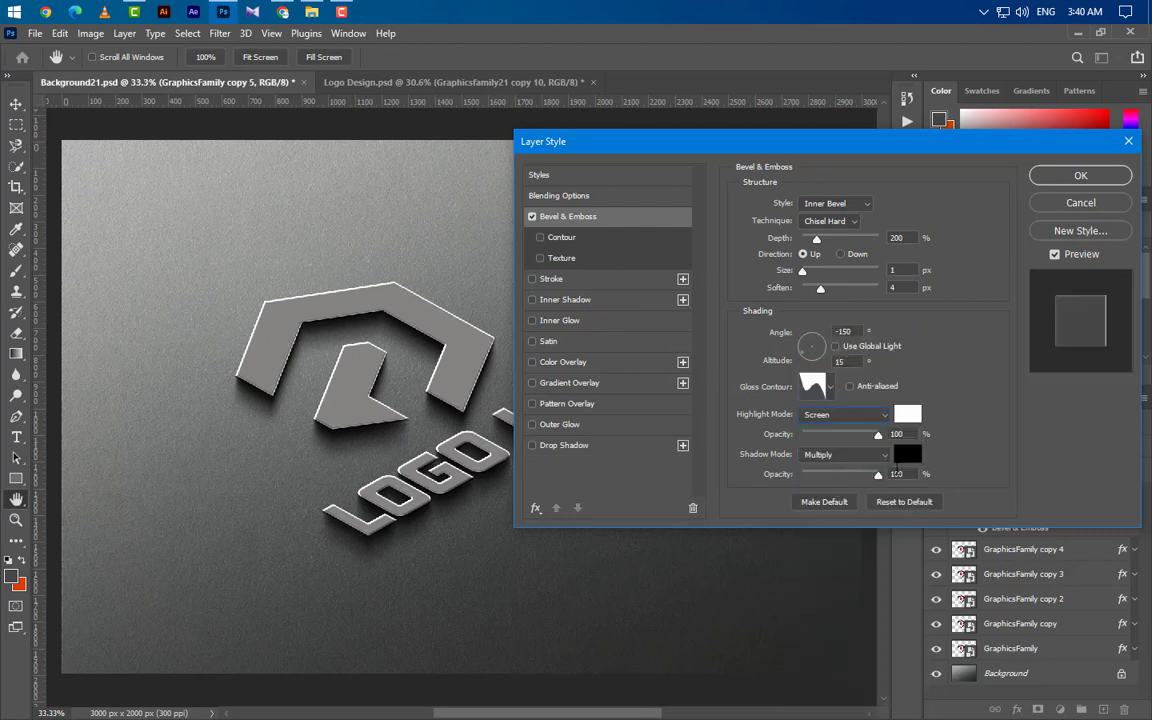
# Set the bevel's shadow to Multiply at 35% opacity and apply the layer style.
pyautogui.click(846, 454)
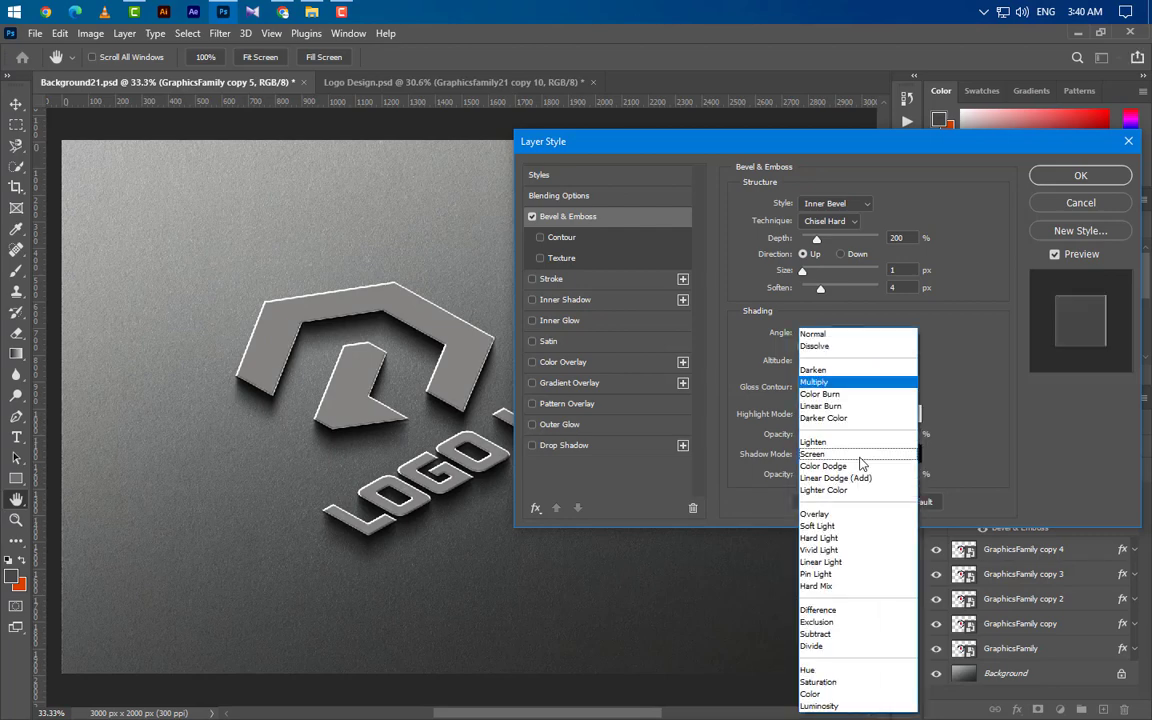
pyautogui.click(814, 382)
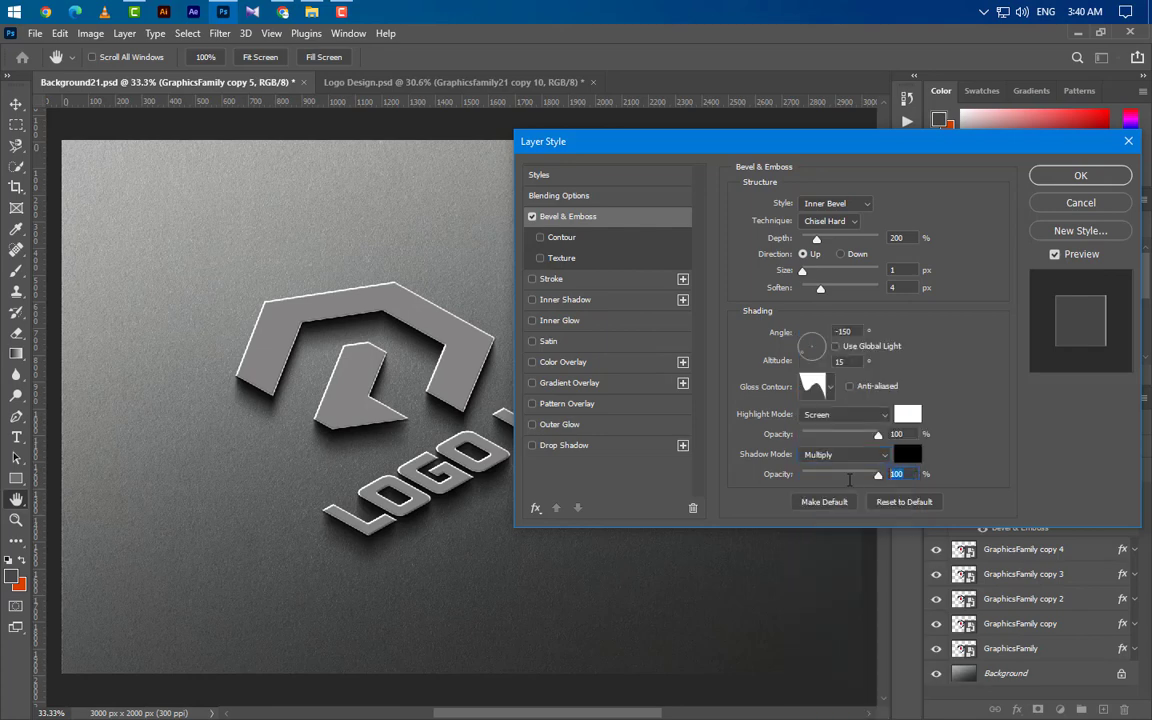
pyautogui.write('35')
pyautogui.press('Return')
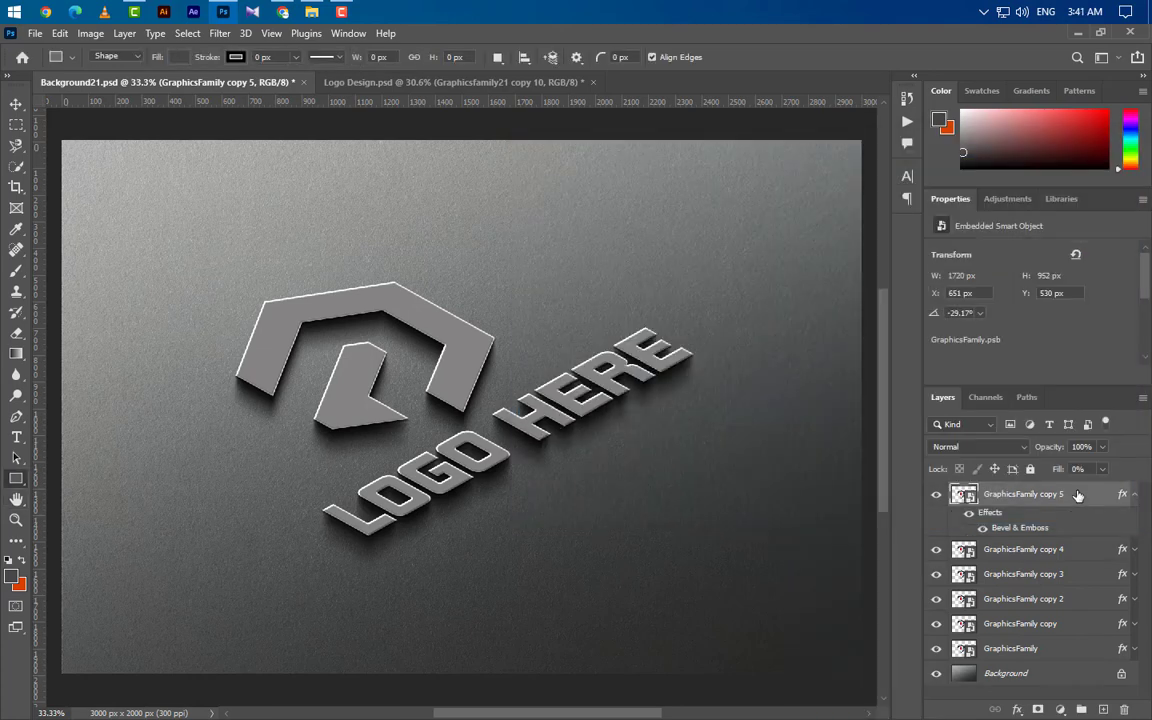
# Duplicate the GraphicsFamily copy 5 layer within the current document.
pyautogui.rightClick(1066, 510)
pyautogui.click(880, 56)
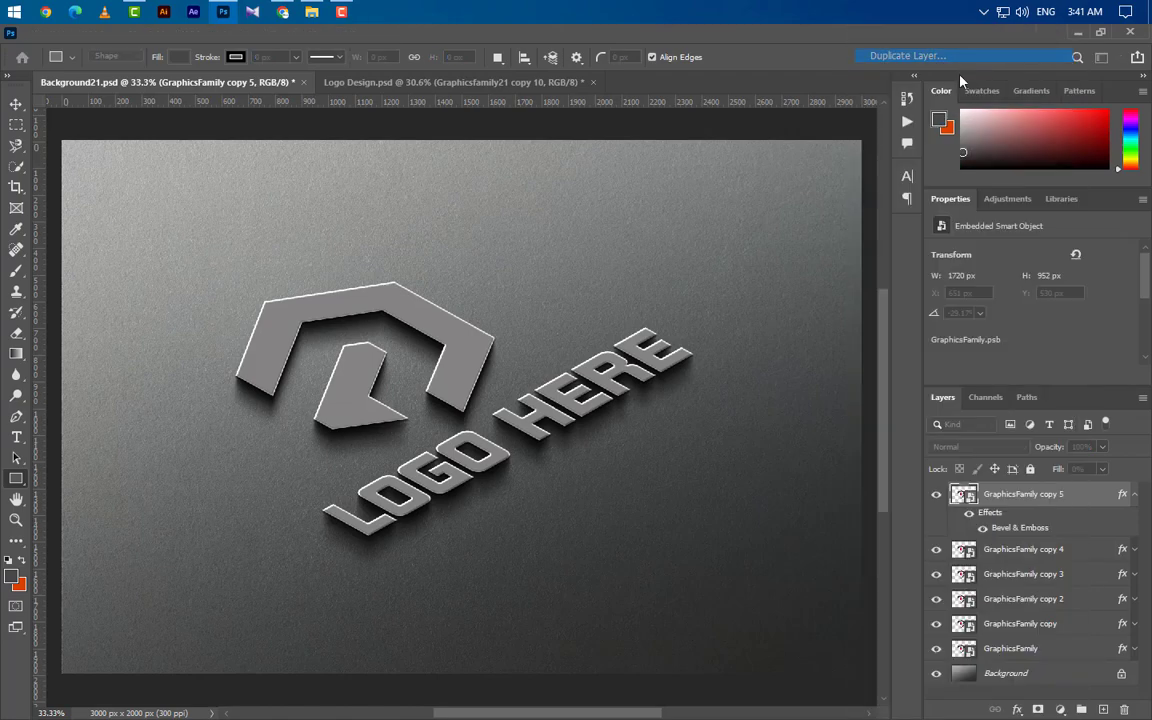
pyautogui.click(726, 226)
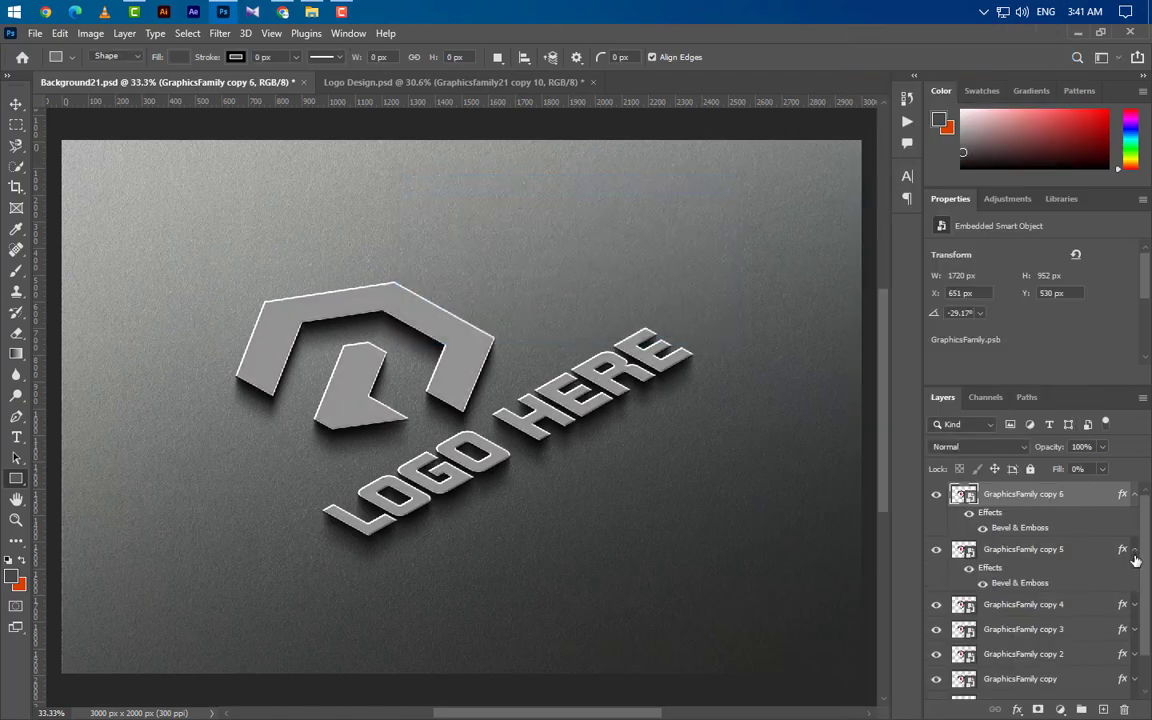
# Set GraphicsFamily copy 6's Bevel & Emboss to the Emboss style with the Smooth technique and 1000% depth.
pyautogui.doubleClick(1021, 529)
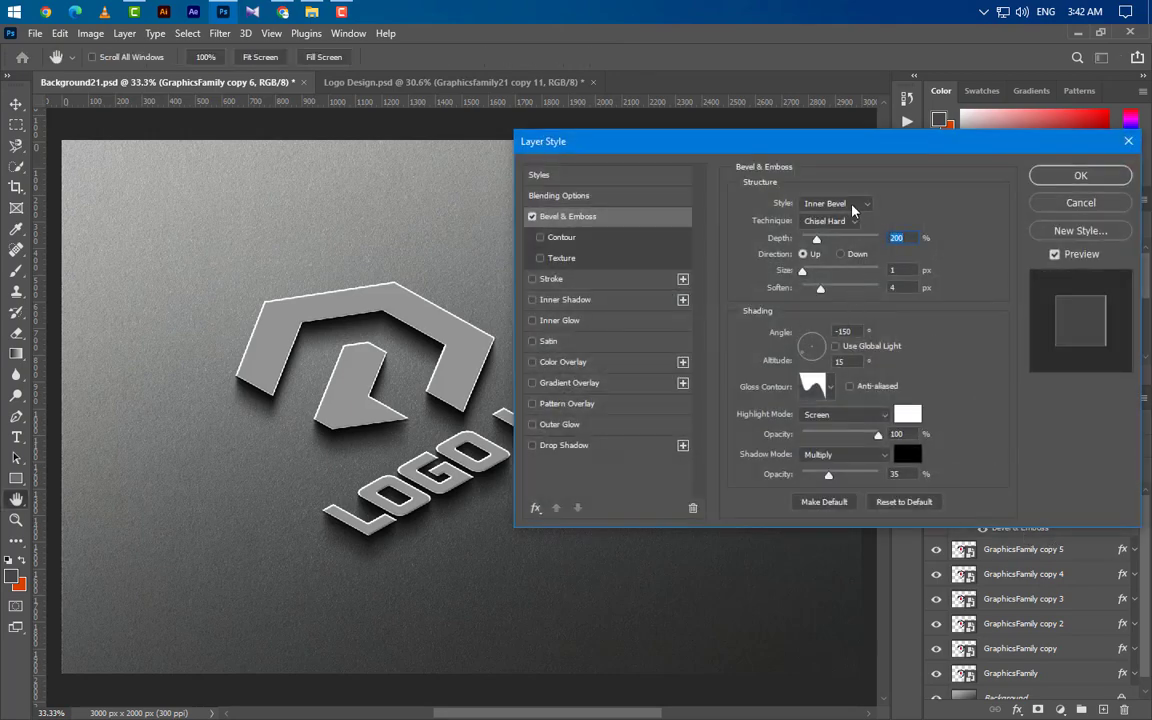
pyautogui.click(845, 204)
pyautogui.click(838, 241)
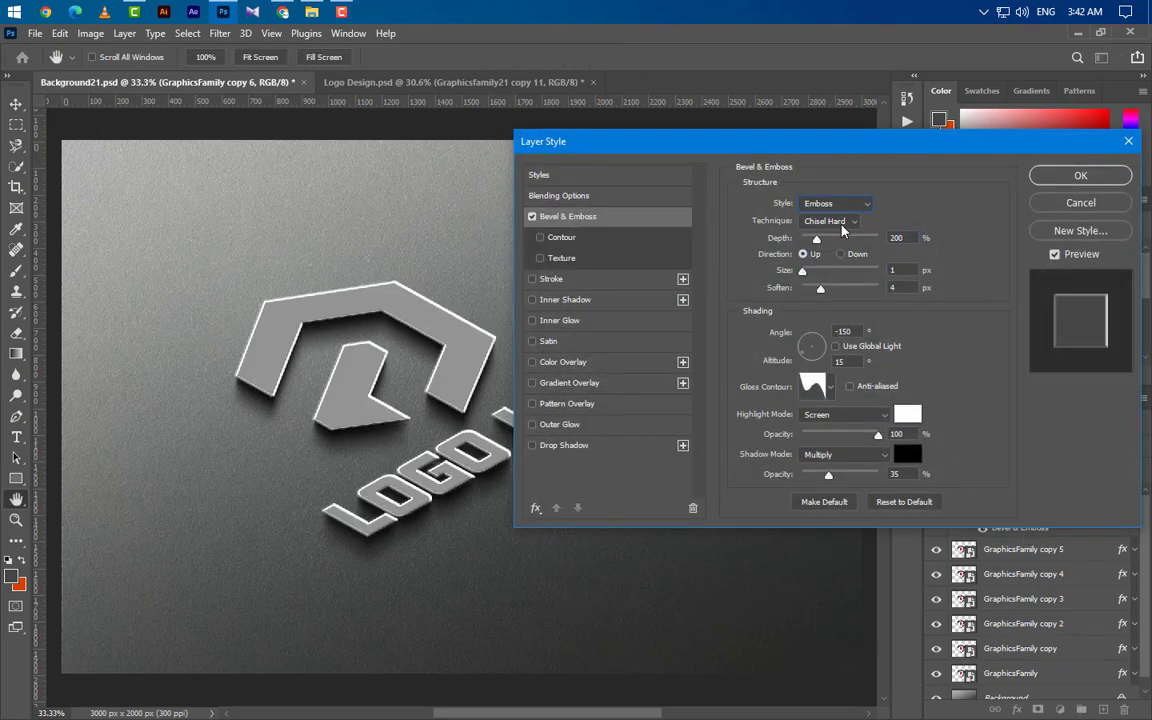
pyautogui.click(838, 220)
pyautogui.click(815, 234)
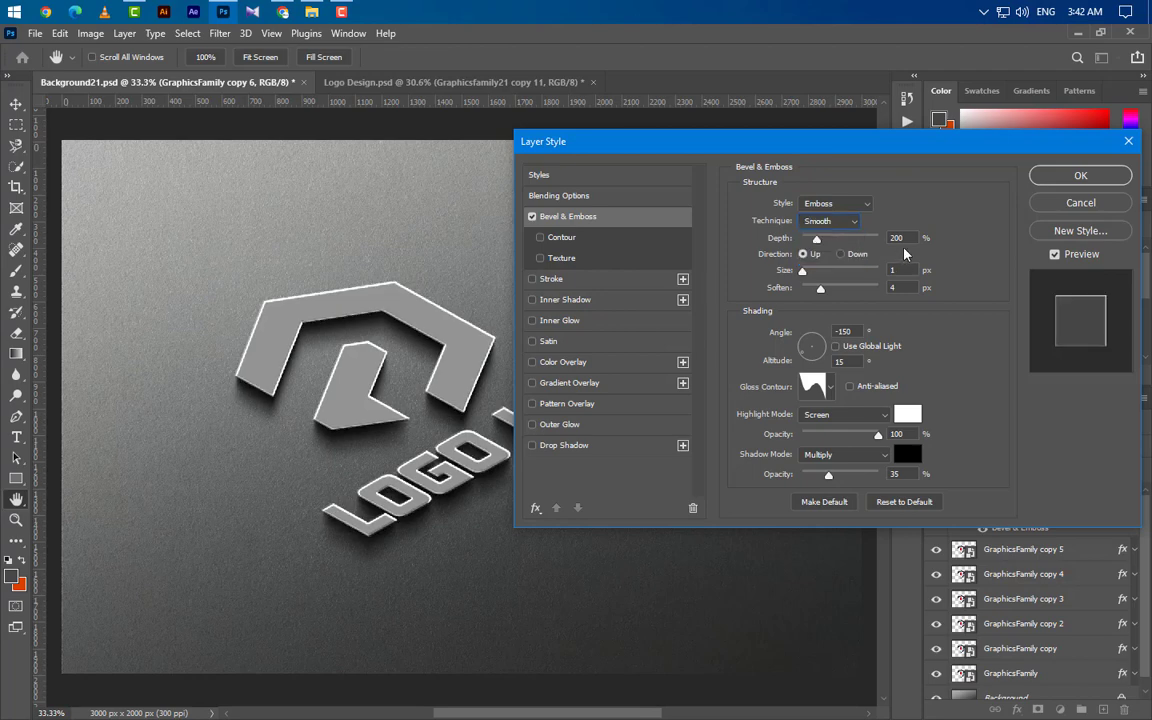
pyautogui.write('1000')
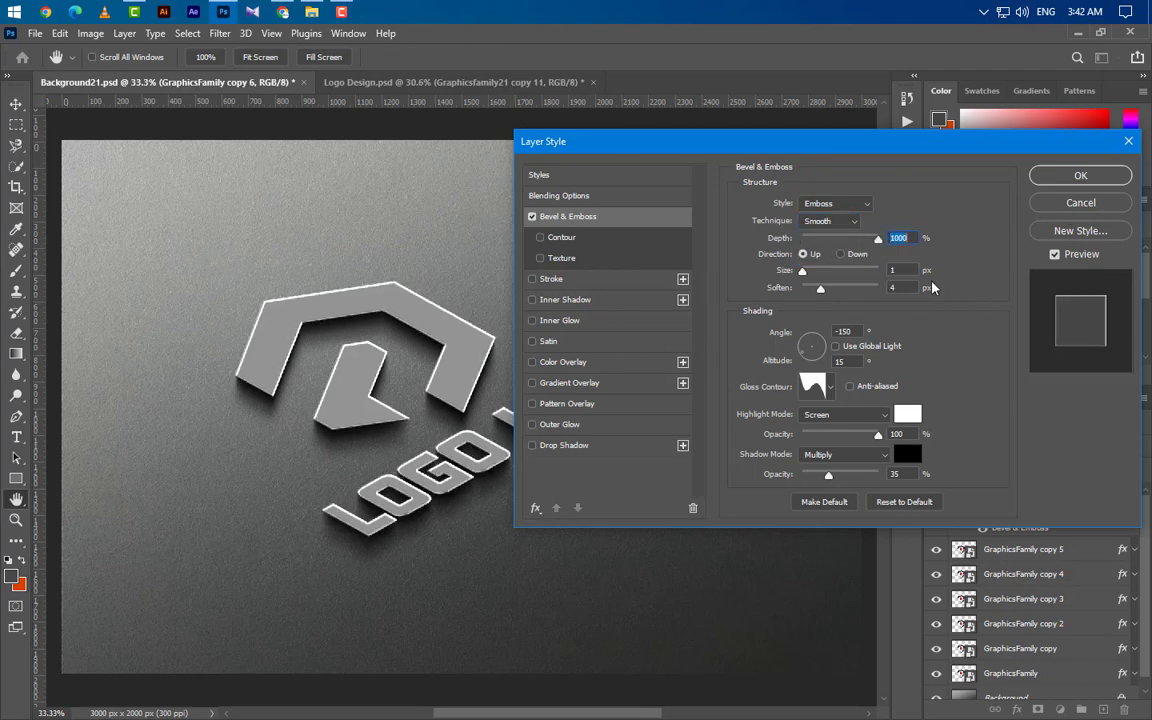
# Set the emboss's soften to 3 px, its angle to 175° and its altitude to 0°.
pyautogui.press('Tab')
pyautogui.press('Tab')
pyautogui.write('3')
pyautogui.press('Tab')
pyautogui.write('175')
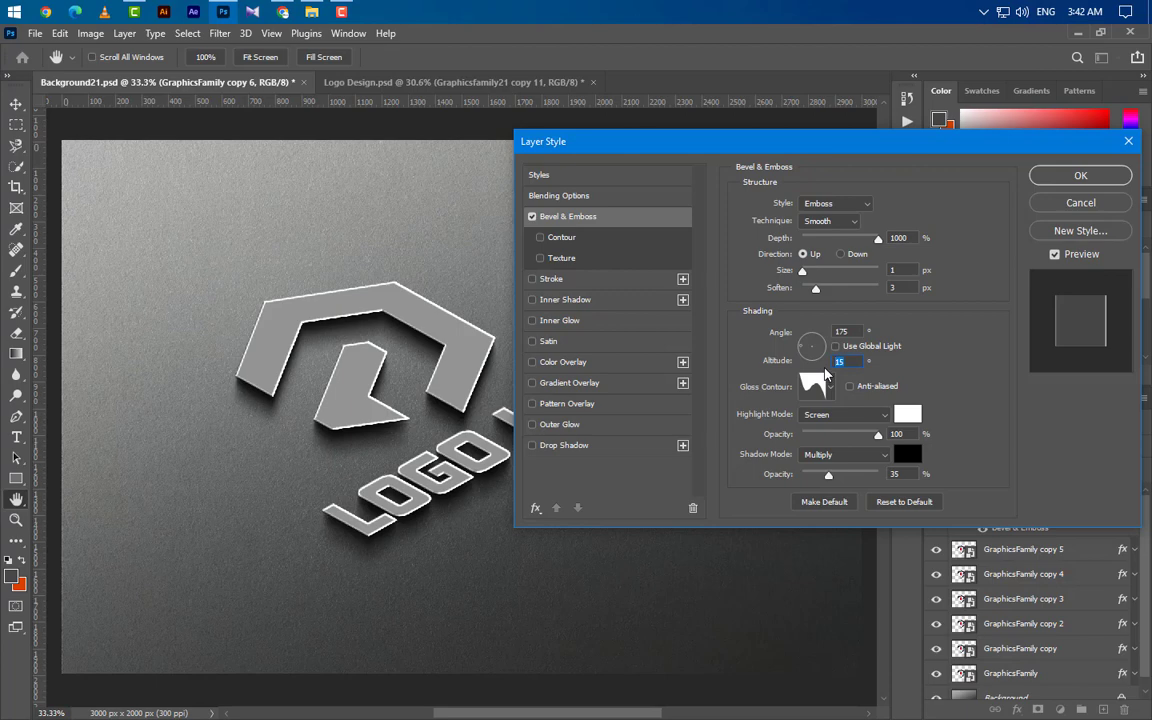
pyautogui.write('0')
# Change the emboss's gloss contour to the rounded rising curve preset.
pyautogui.click(830, 386)
pyautogui.click(733, 451)
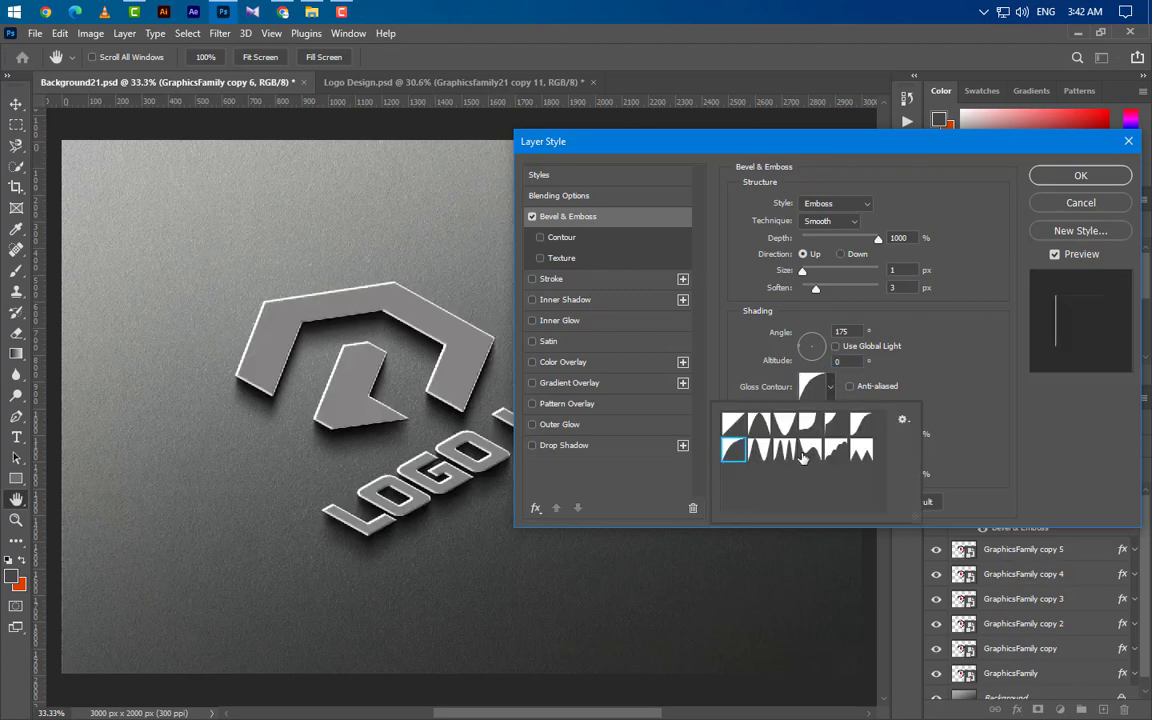
pyautogui.click(955, 381)
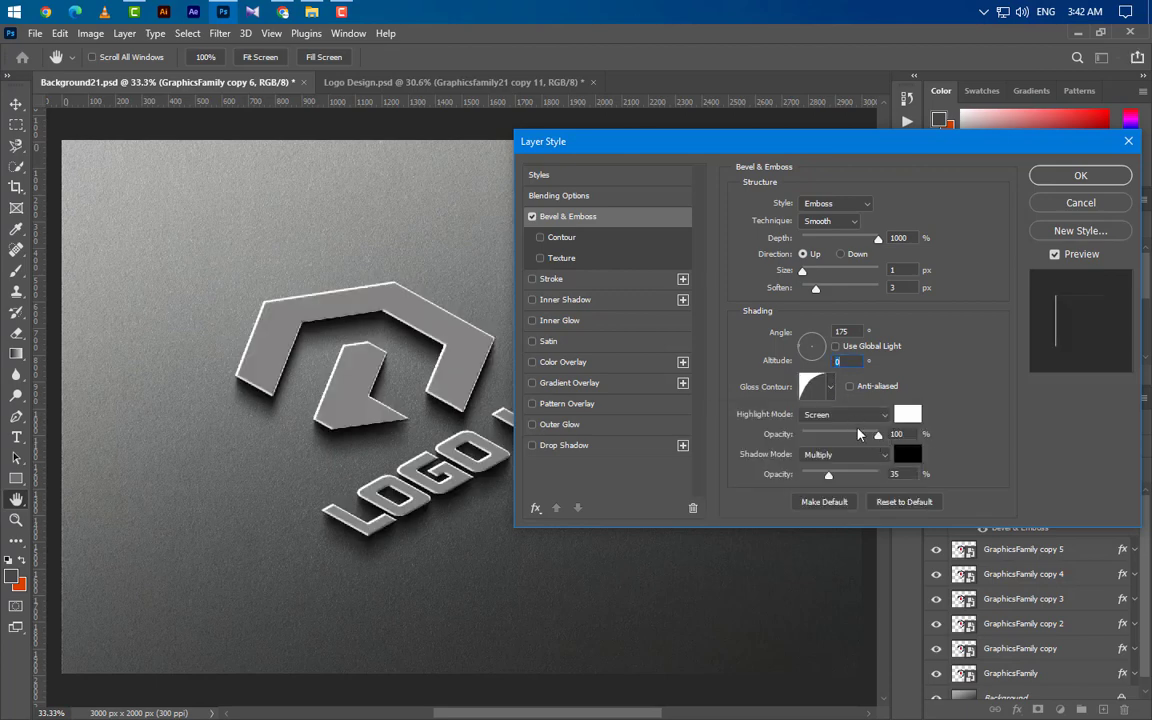
# Set the emboss's shadow opacity to 50%, apply the layer style and collapse the layer's effects list.
pyautogui.doubleClick(893, 473)
pyautogui.write('50')
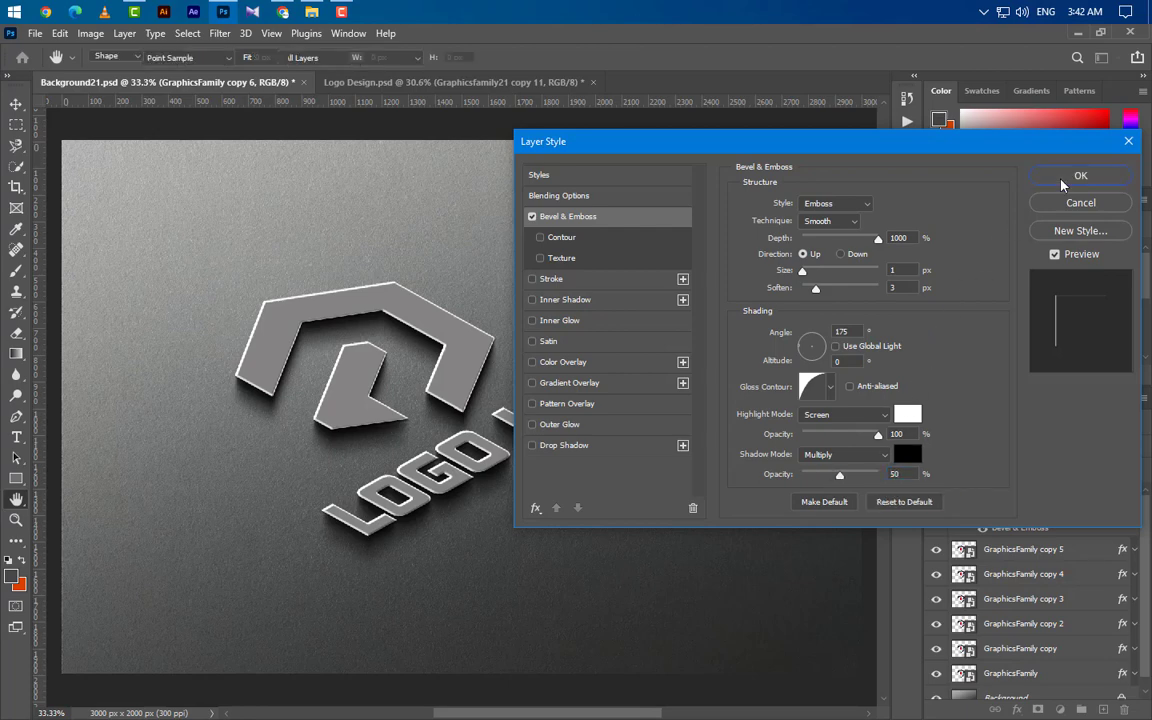
pyautogui.click(1063, 182)
pyautogui.click(1134, 494)
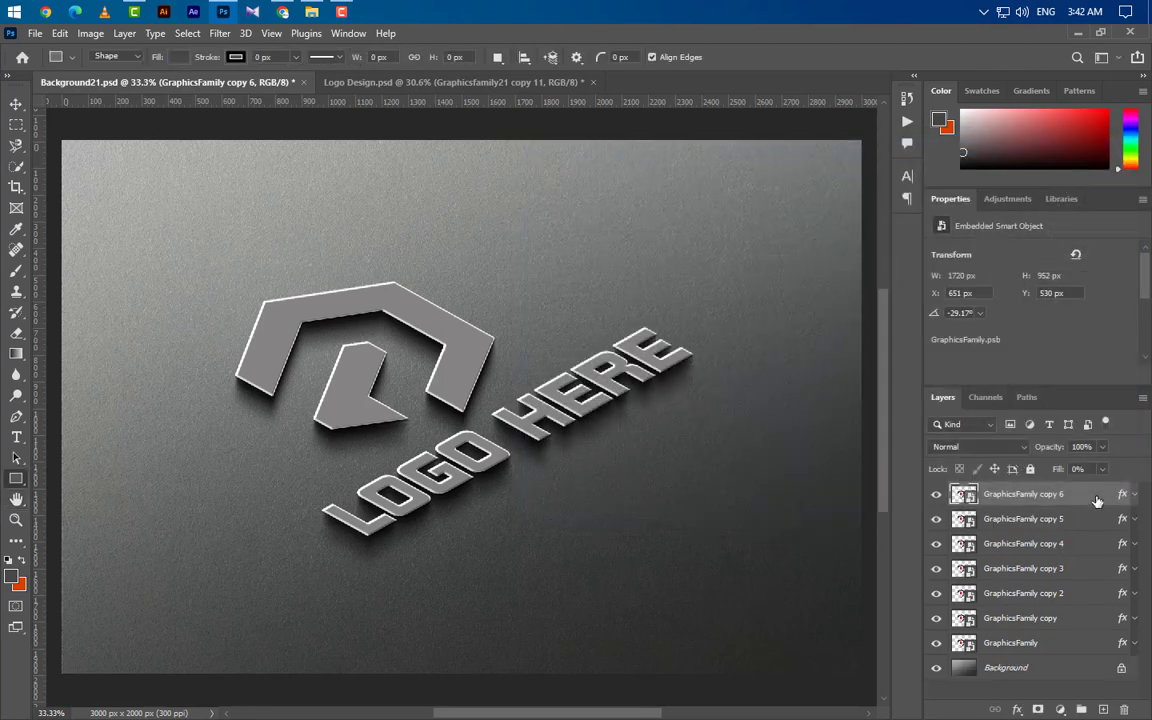
# Duplicate the GraphicsFamily copy 6 layer within the current document.
pyautogui.rightClick(1097, 500)
pyautogui.click(900, 58)
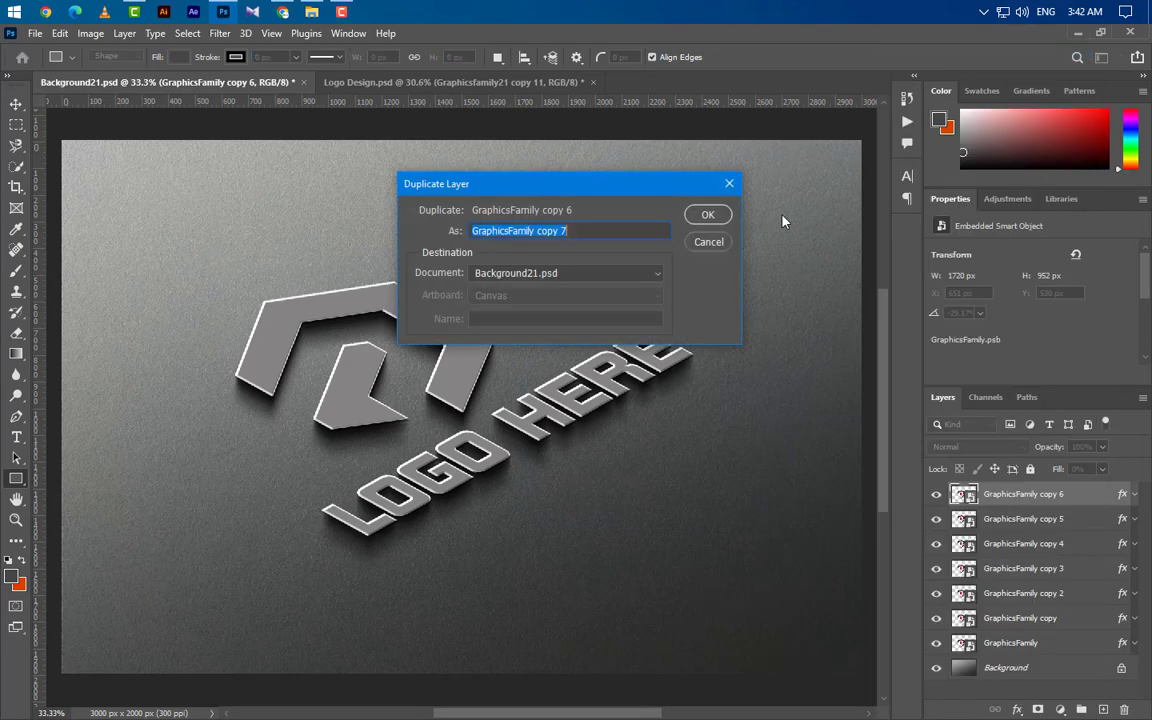
pyautogui.click(707, 214)
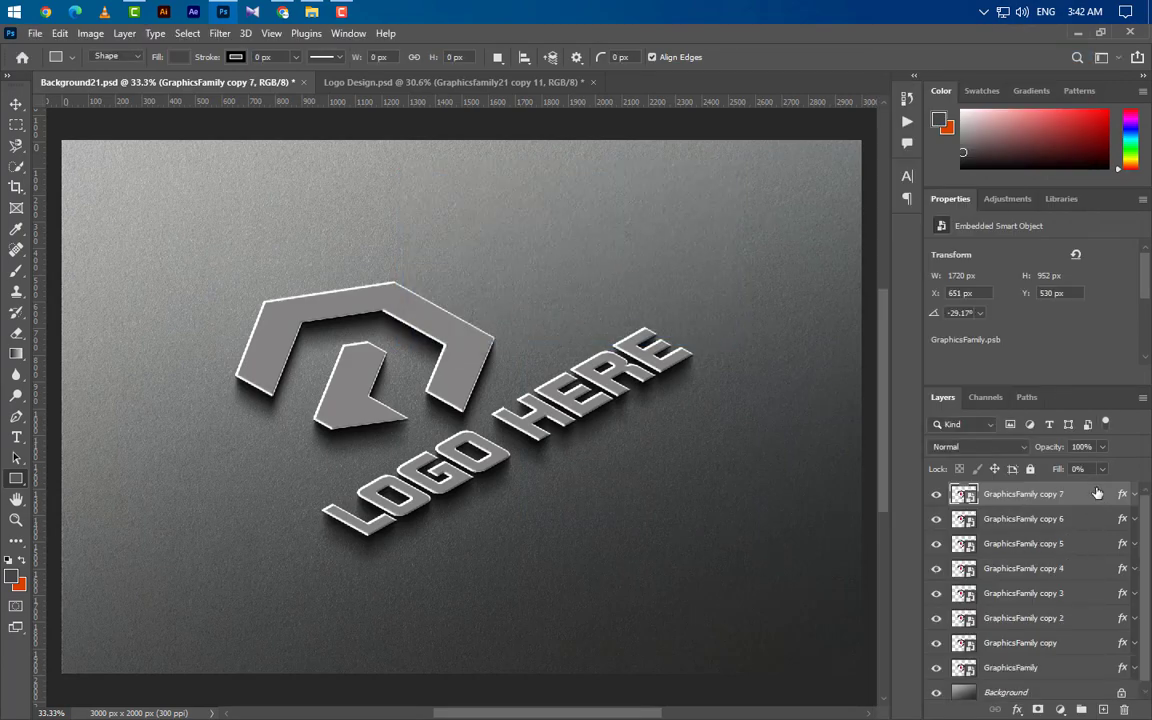
# Set GraphicsFamily copy 7's Bevel & Emboss to the Inner Bevel style with the Smooth technique and 210% depth.
pyautogui.click(1136, 498)
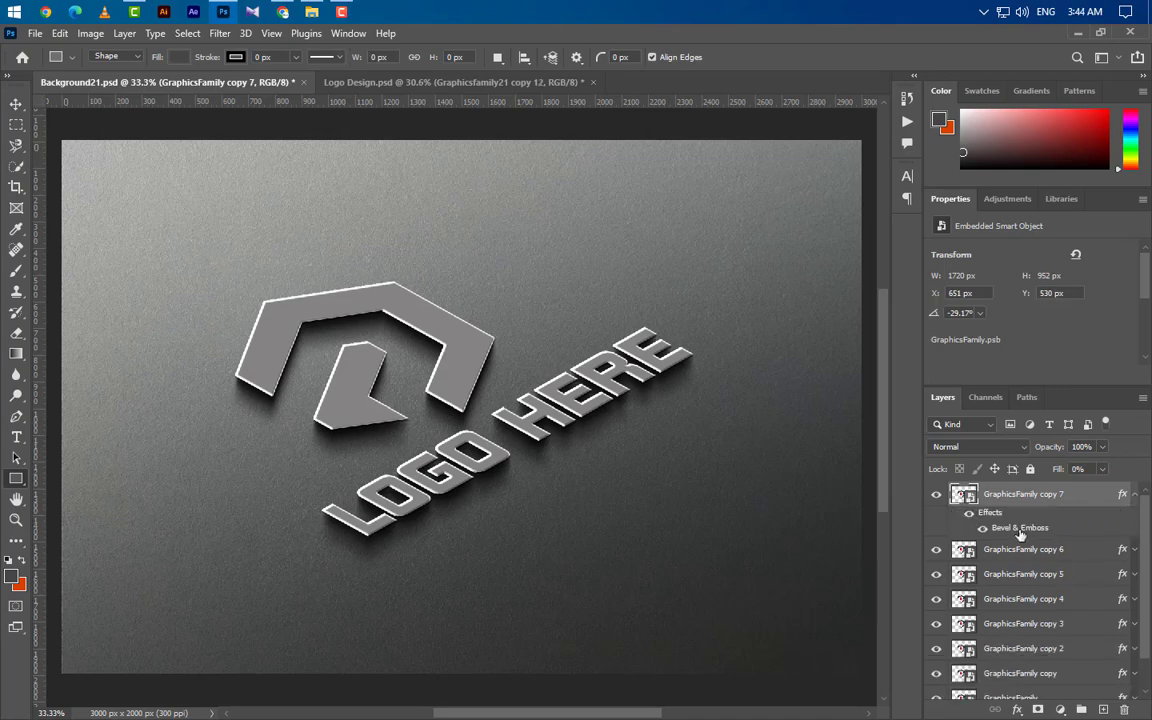
pyautogui.doubleClick(1020, 529)
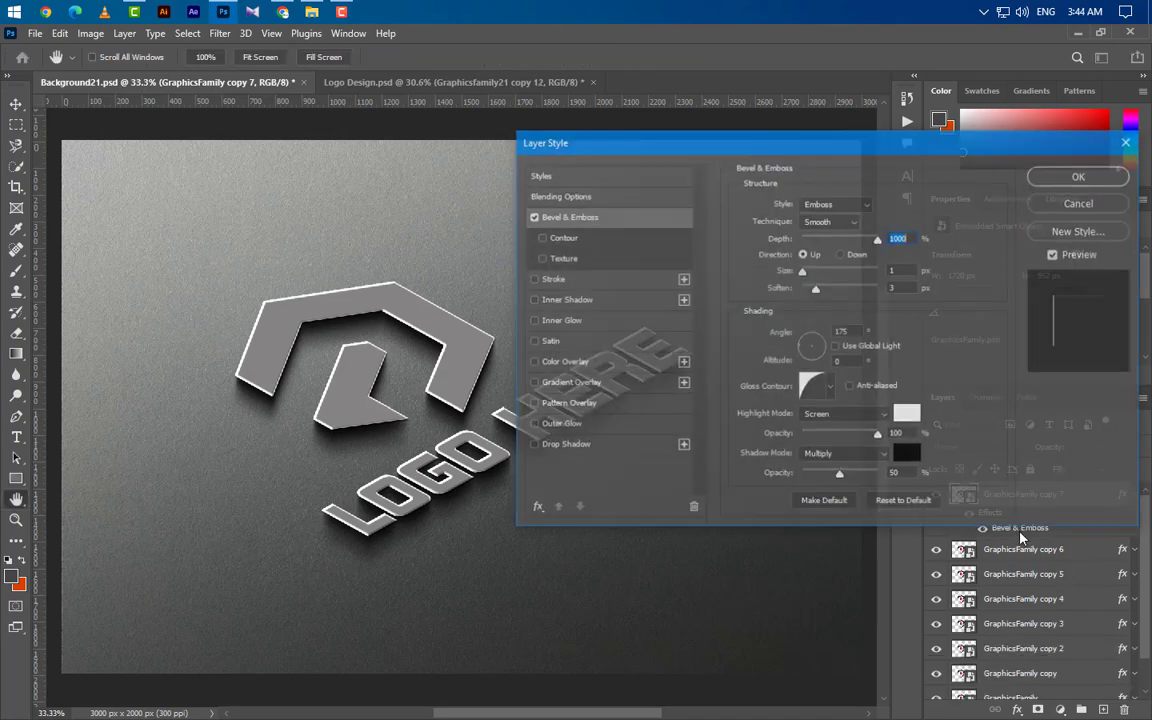
pyautogui.click(836, 203)
pyautogui.click(838, 229)
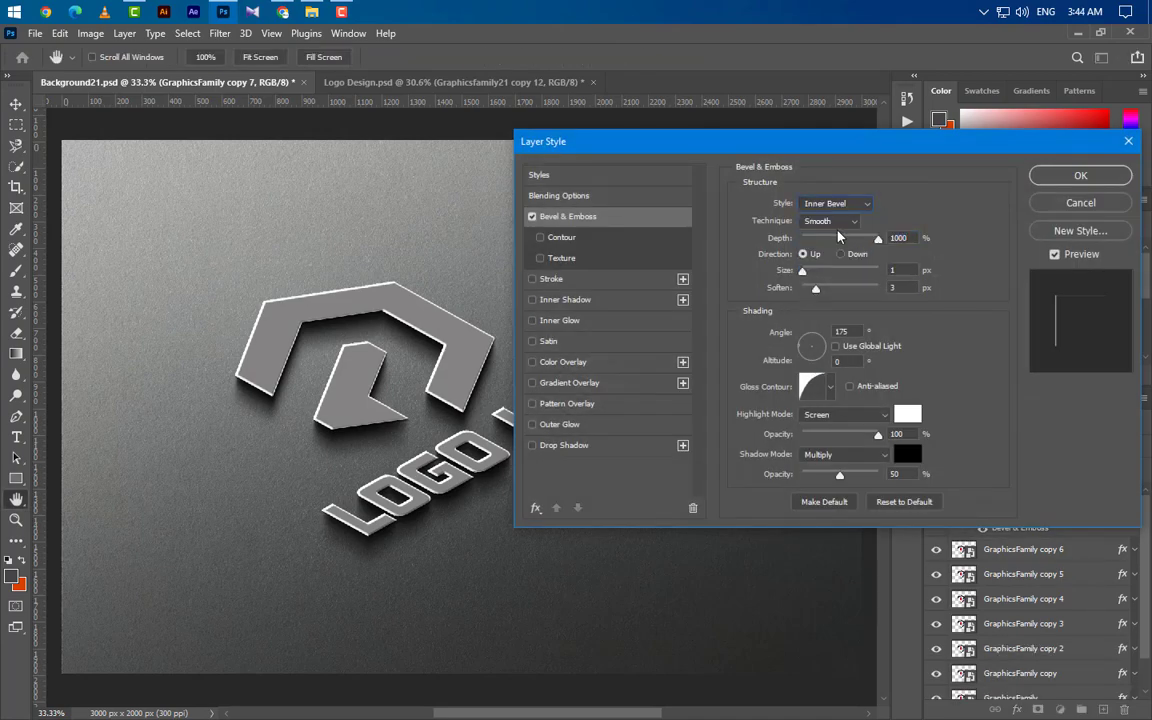
pyautogui.click(830, 220)
pyautogui.click(818, 224)
pyautogui.click(896, 238)
pyautogui.write('210')
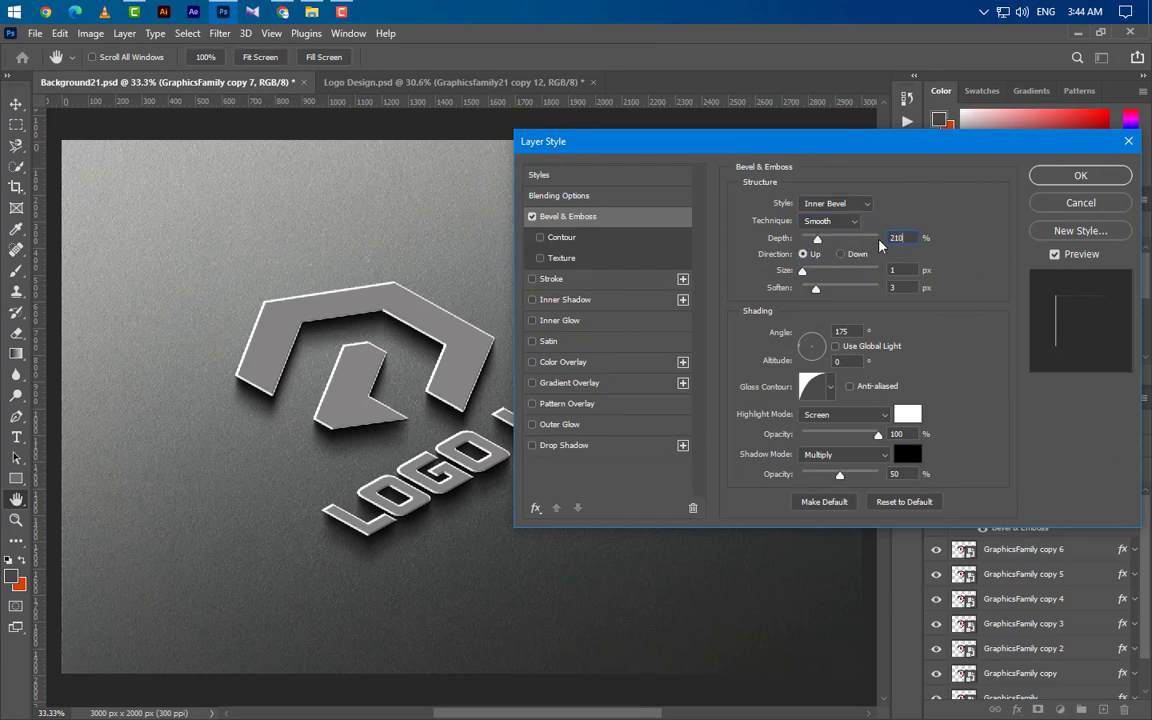
# Set the inner bevel's size to 2 px, its angle to 100° and its altitude to 22°.
pyautogui.write('2')
pyautogui.press('Tab')
pyautogui.click(857, 333)
pyautogui.write('100')
pyautogui.press('Tab')
pyautogui.write('22')
# Change the inner bevel's gloss contour to the rising S-curve preset.
pyautogui.click(832, 388)
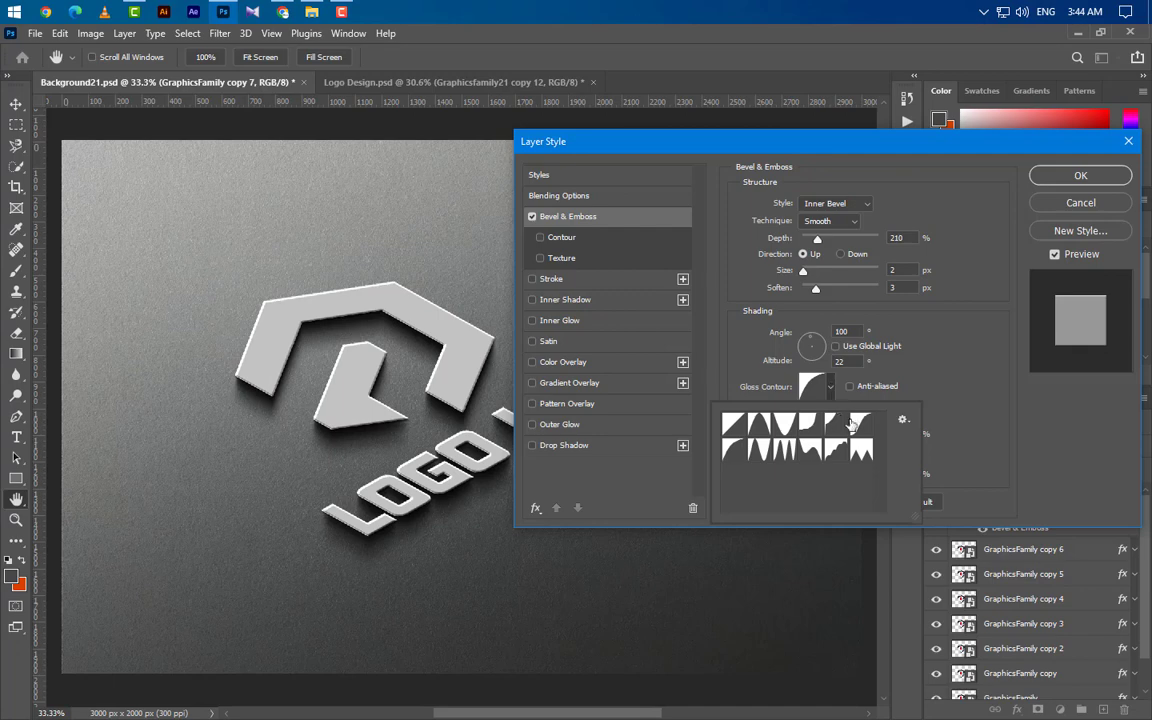
pyautogui.click(852, 422)
pyautogui.click(862, 357)
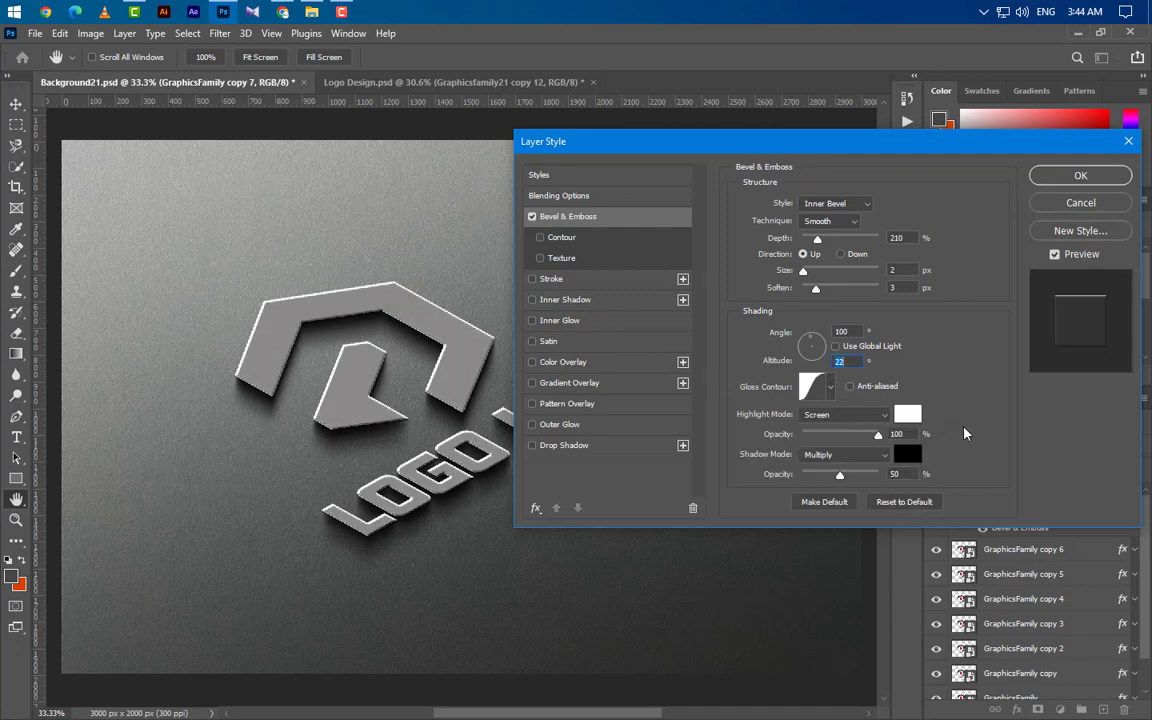
# Set the inner bevel's highlight mode to Multiply with black (000000) as its color.
pyautogui.click(864, 414)
pyautogui.click(850, 376)
pyautogui.click(907, 415)
pyautogui.moveTo(812, 447); pyautogui.dragTo(751, 601)
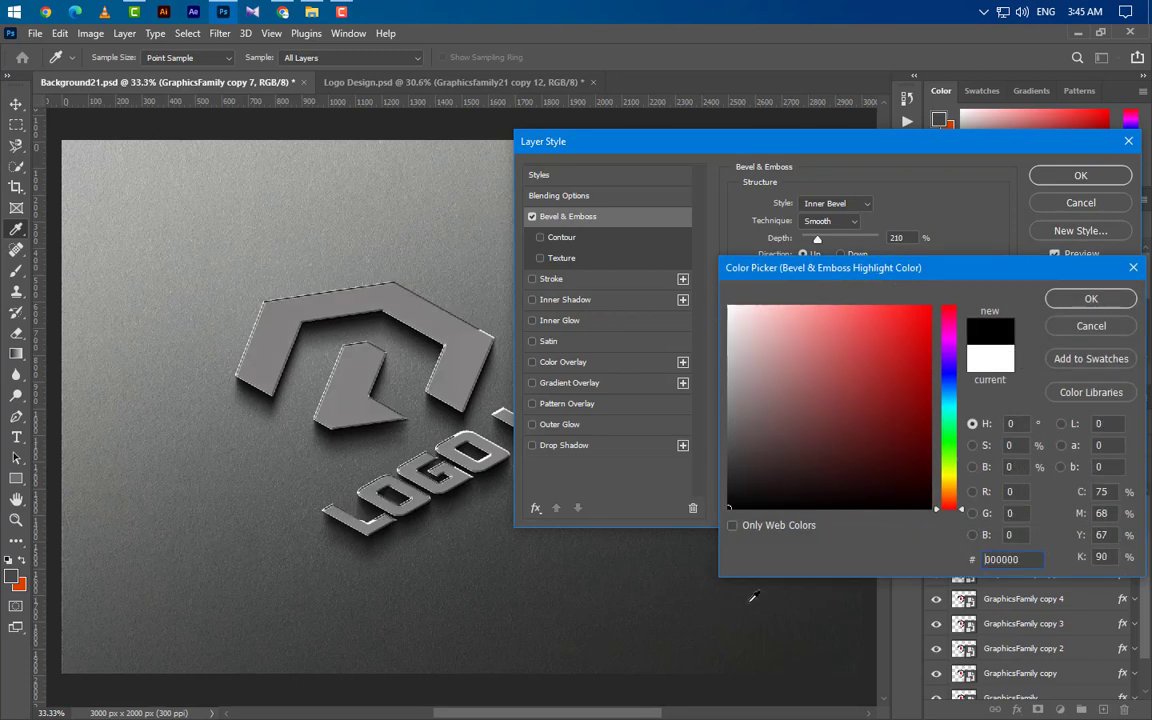
pyautogui.click(1091, 298)
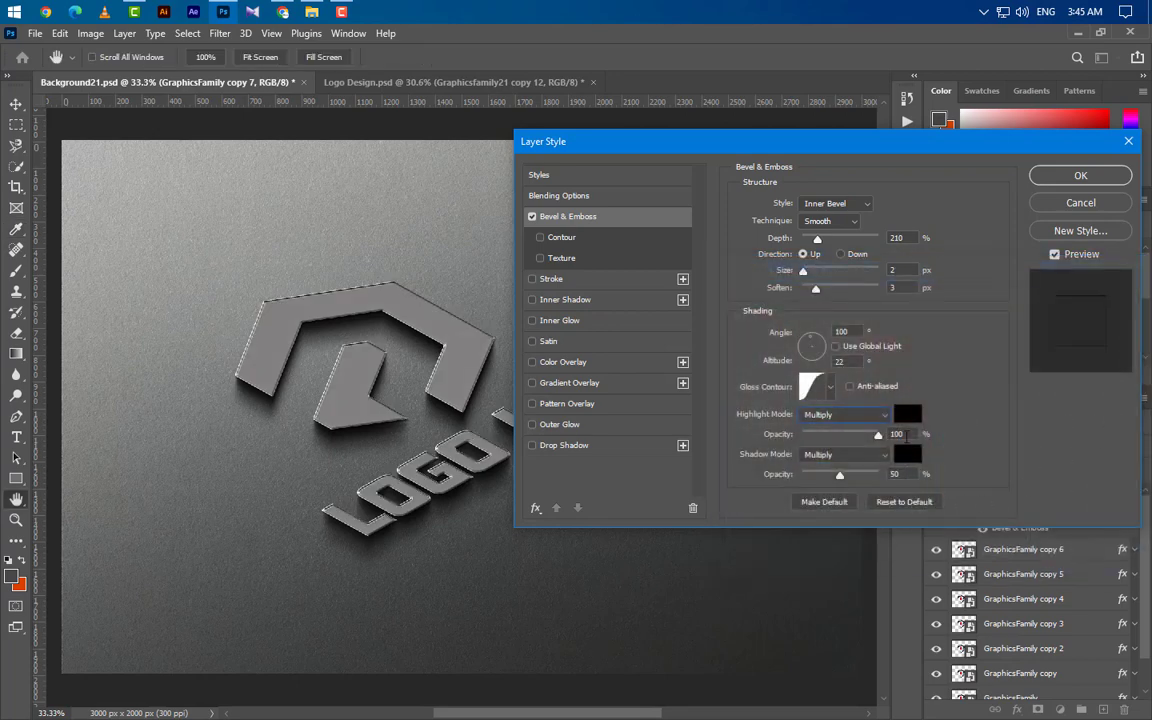
# Set the inner bevel's shadow opacity to 0%, enable its Contour with the descending rolling-slope preset, and apply the style.
pyautogui.doubleClick(895, 474)
pyautogui.write('0')
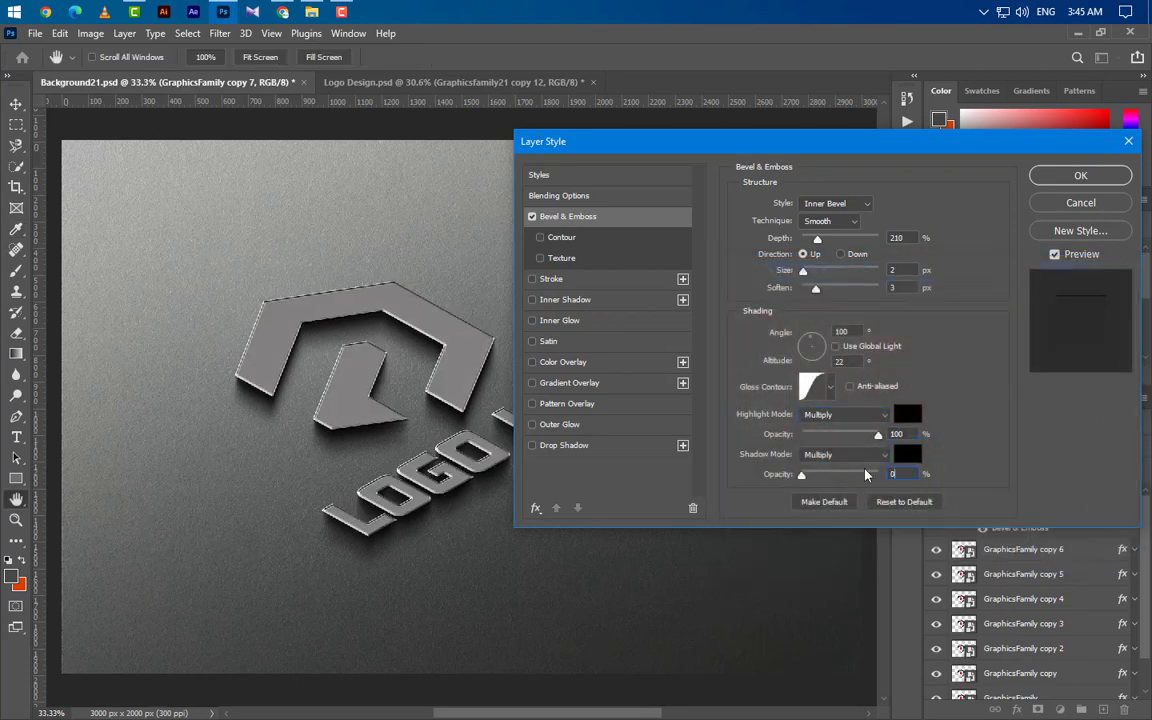
pyautogui.click(603, 241)
pyautogui.click(805, 211)
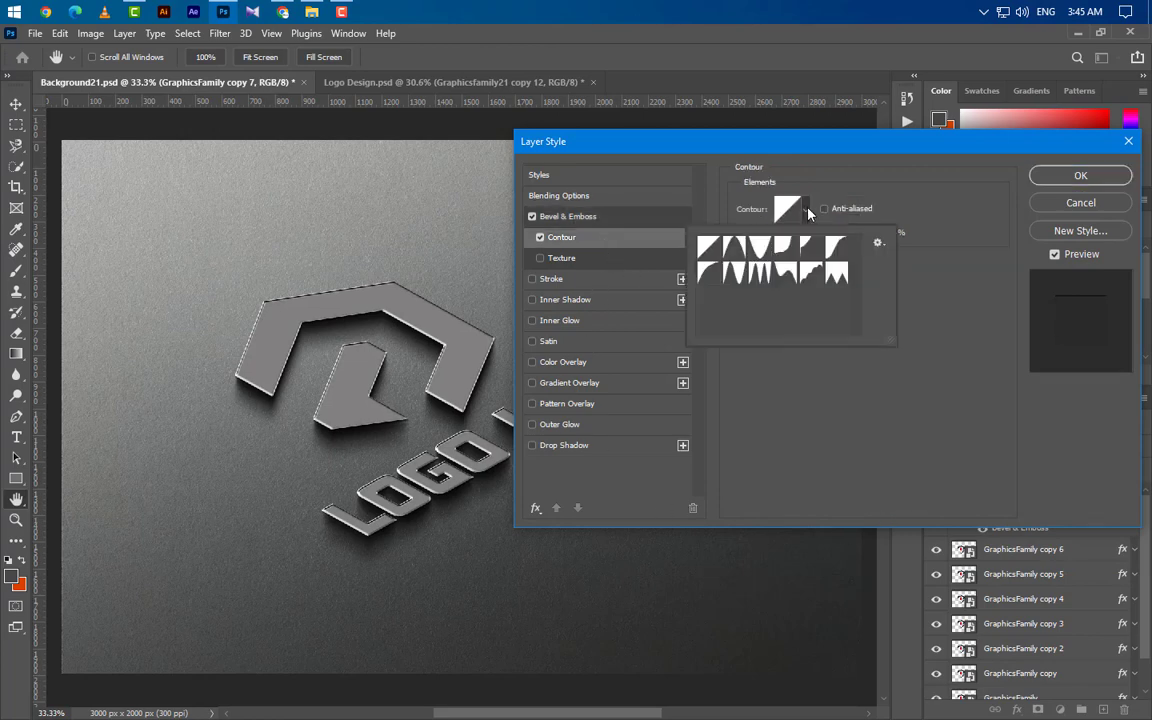
pyautogui.click(785, 272)
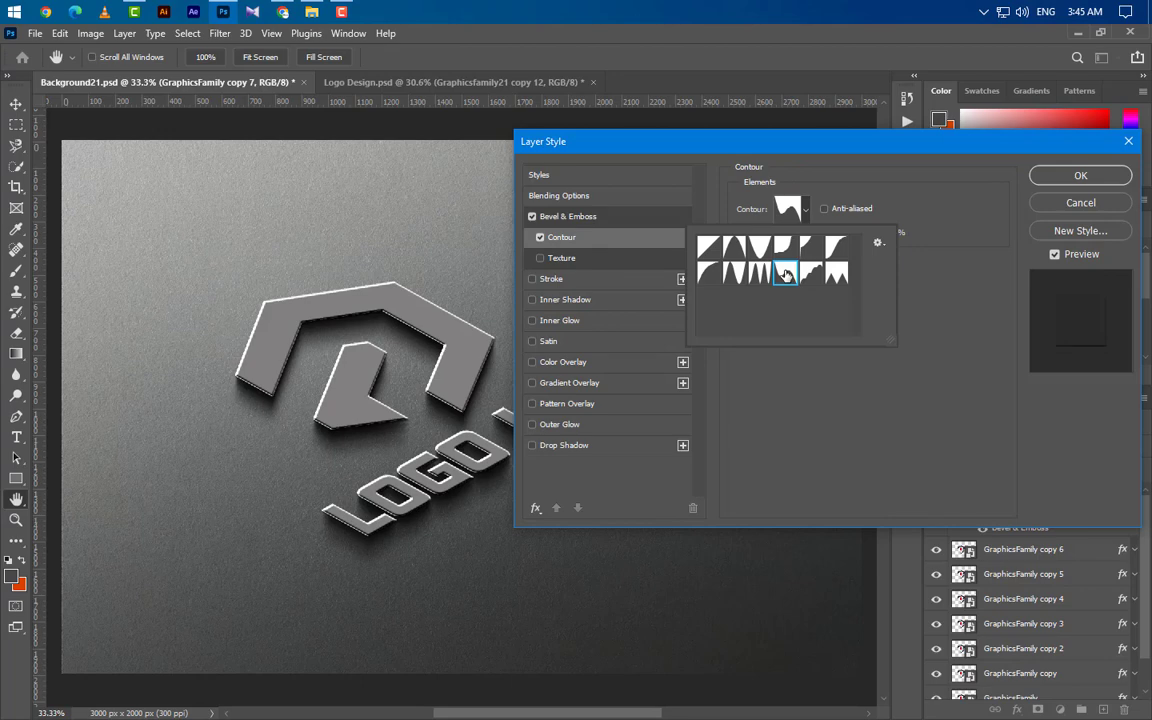
pyautogui.click(952, 292)
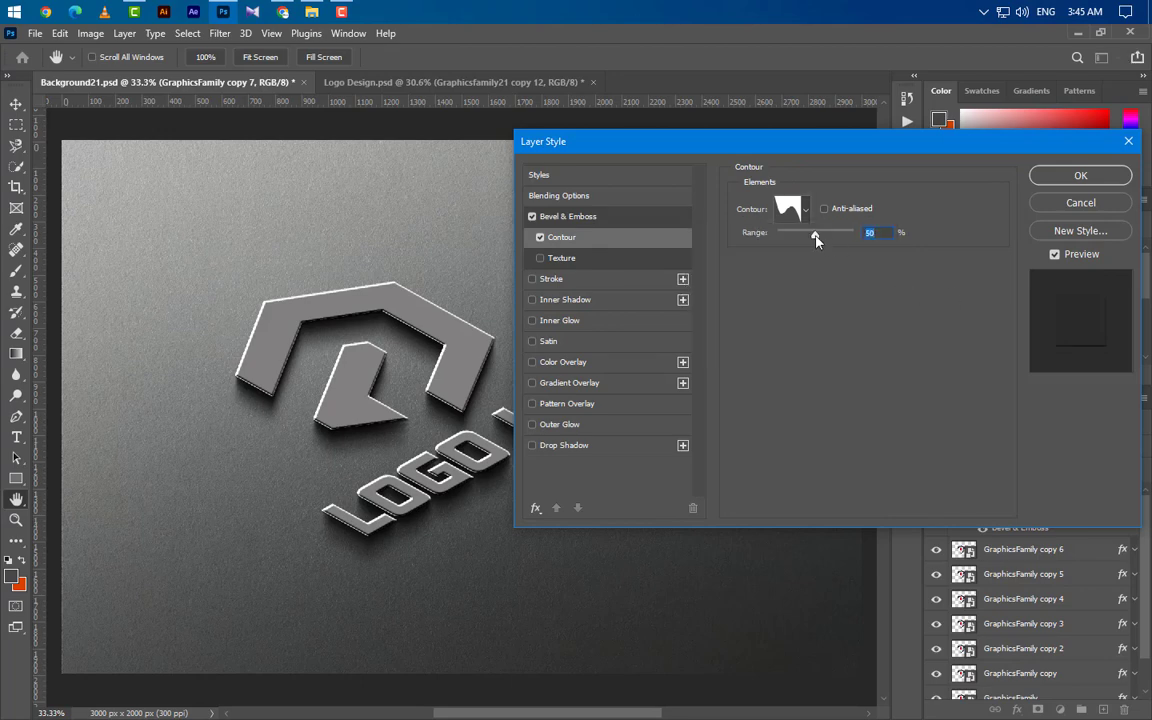
pyautogui.click(1080, 176)
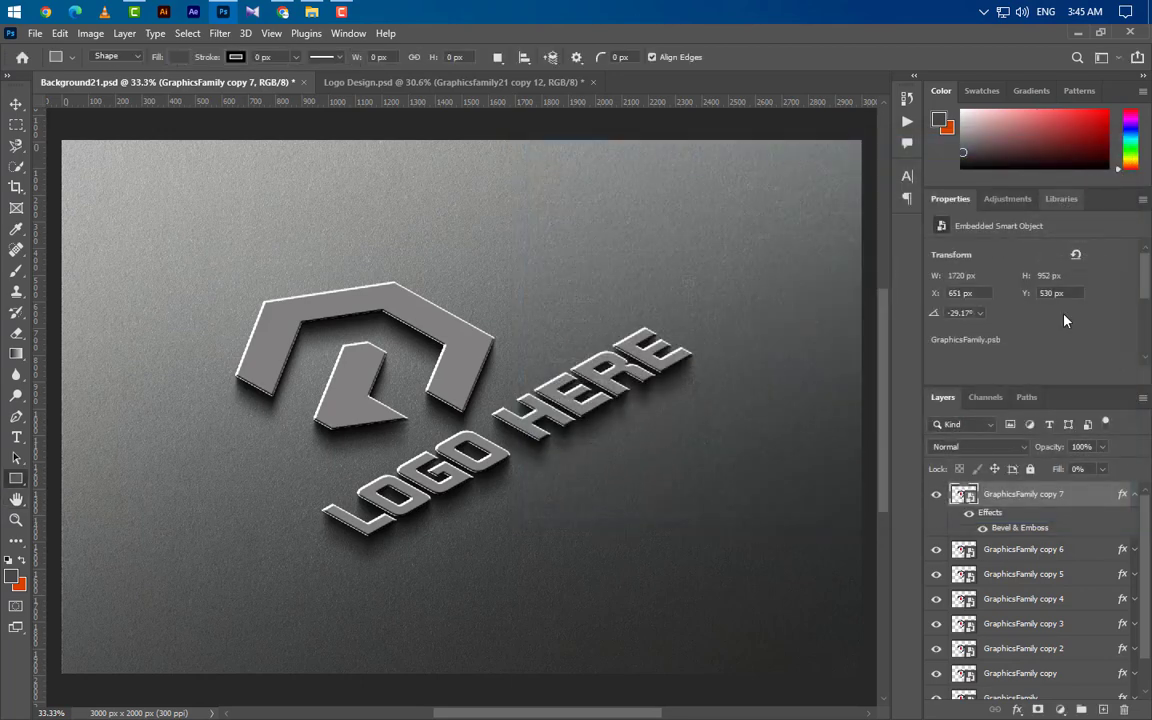
# Duplicate the GraphicsFamily copy 7 layer as GraphicsFamily copy 8.
pyautogui.click(1136, 497)
pyautogui.rightClick(1090, 494)
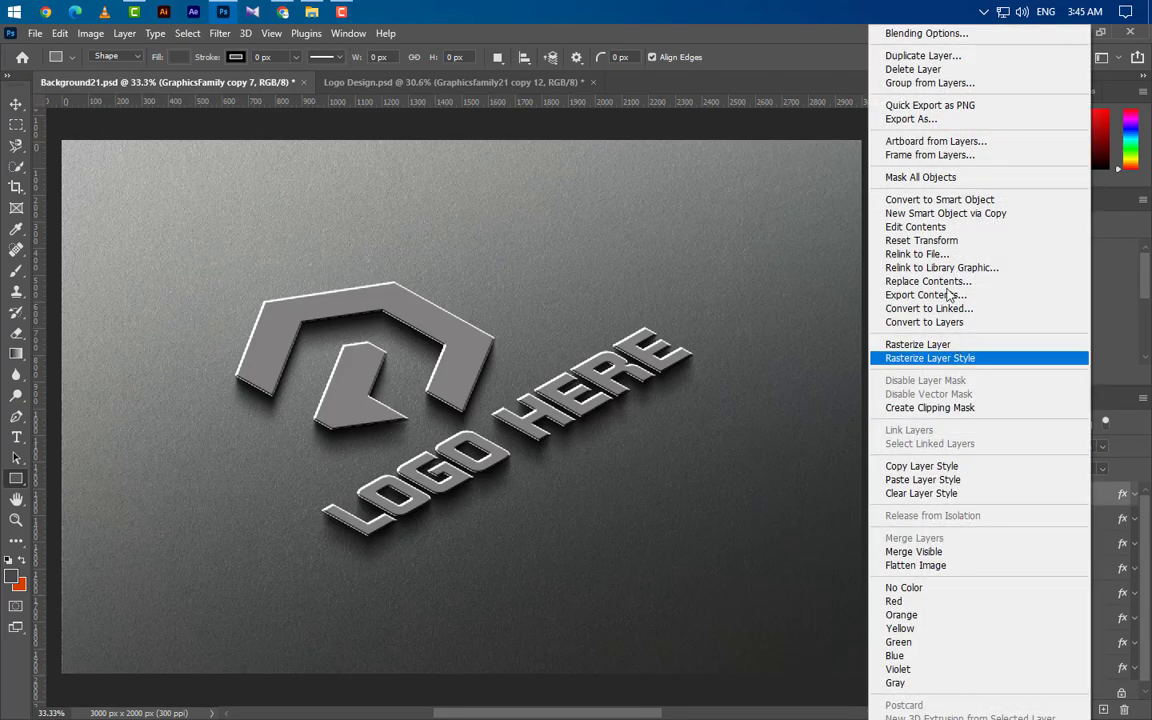
pyautogui.click(939, 60)
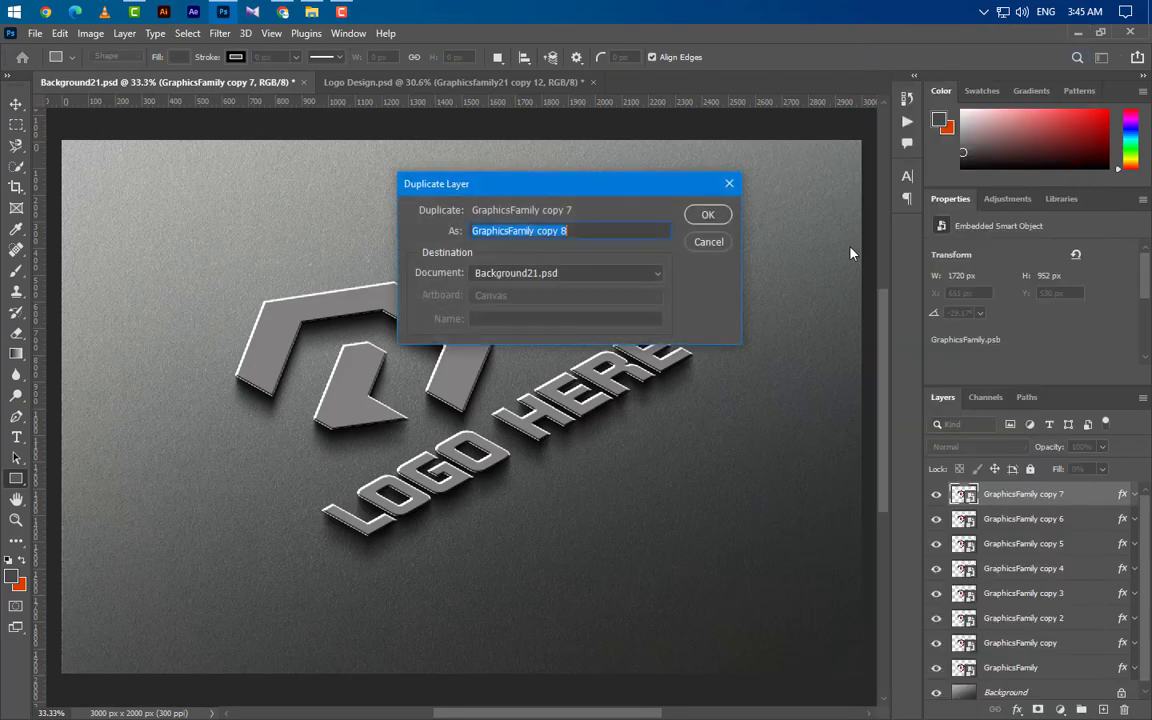
pyautogui.click(713, 221)
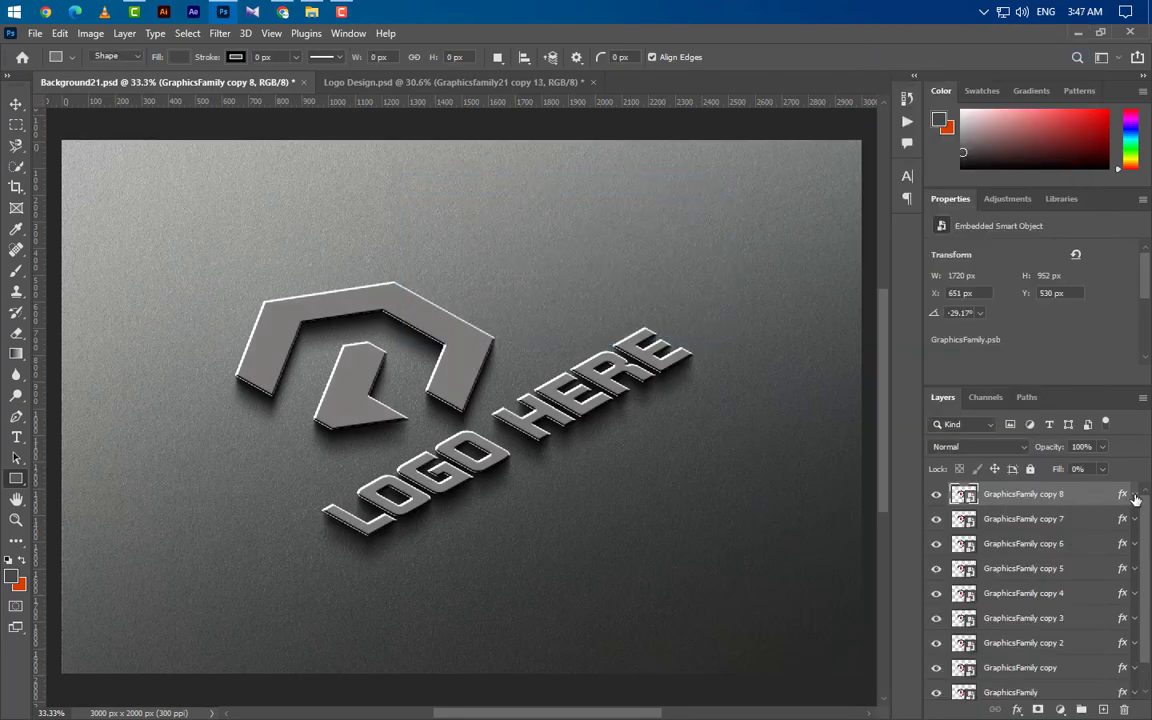
# Turn off the Contour option in GraphicsFamily copy 8's Bevel & Emboss effect.
pyautogui.click(1135, 494)
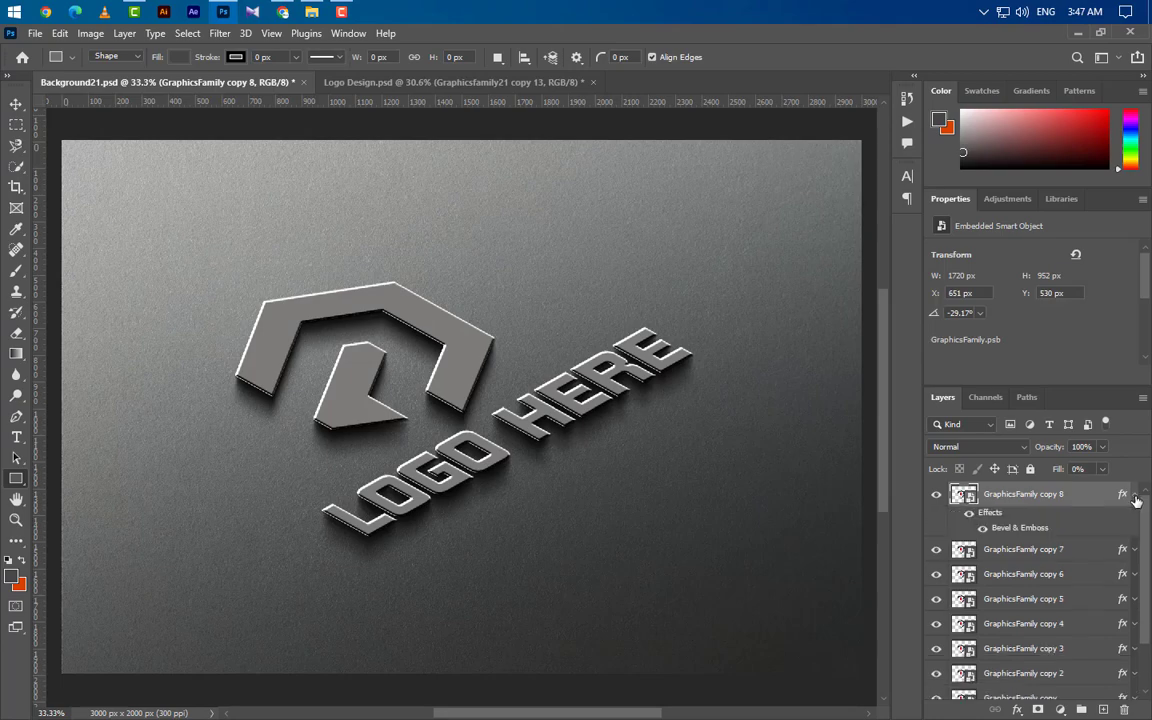
pyautogui.doubleClick(1028, 535)
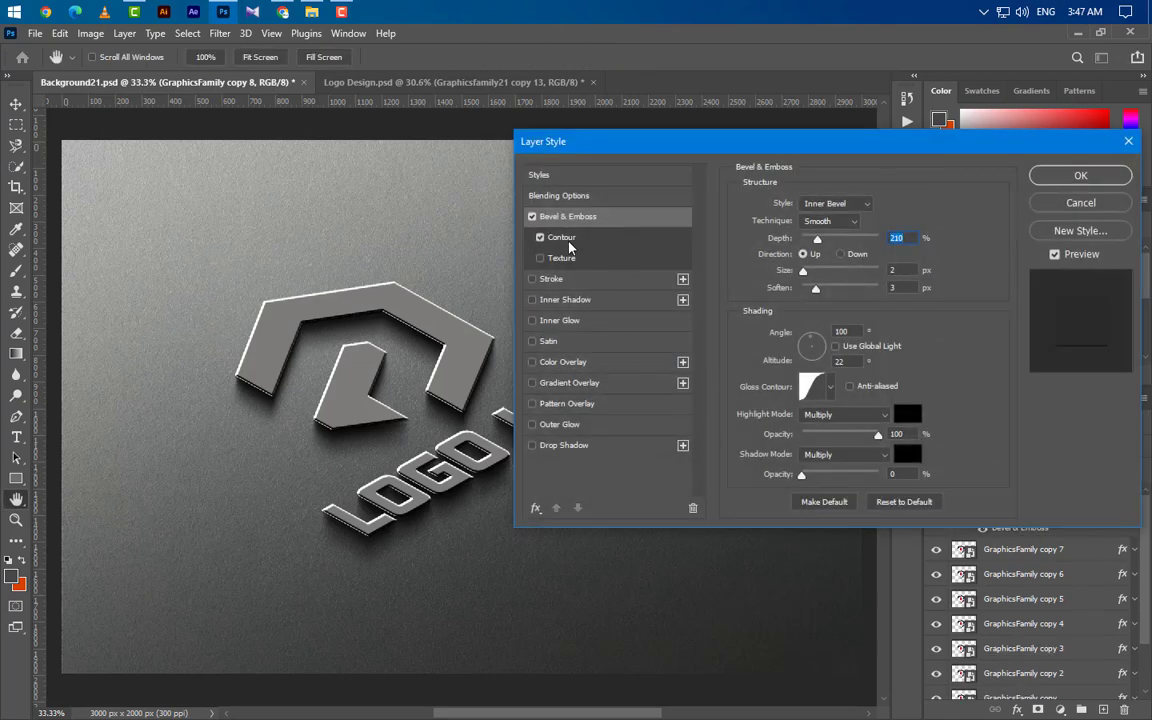
pyautogui.click(540, 238)
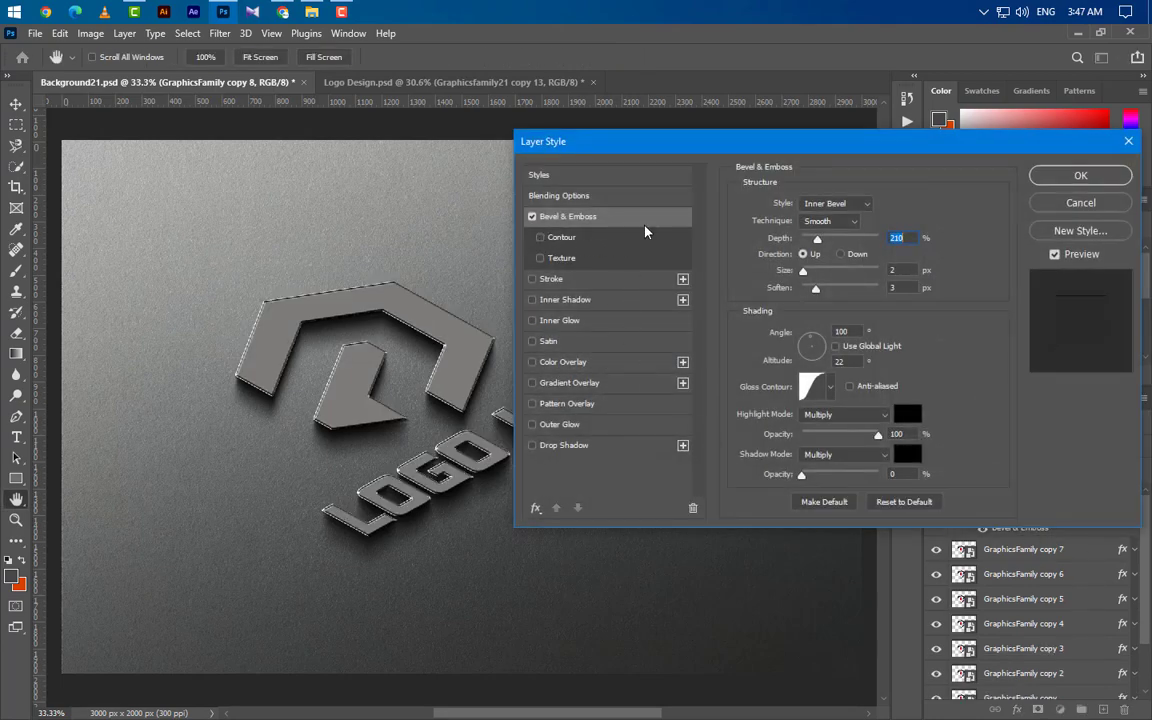
# Change the bevel of GraphicsFamily copy 8 to the Emboss style with the Smooth technique and 100% depth.
pyautogui.click(846, 205)
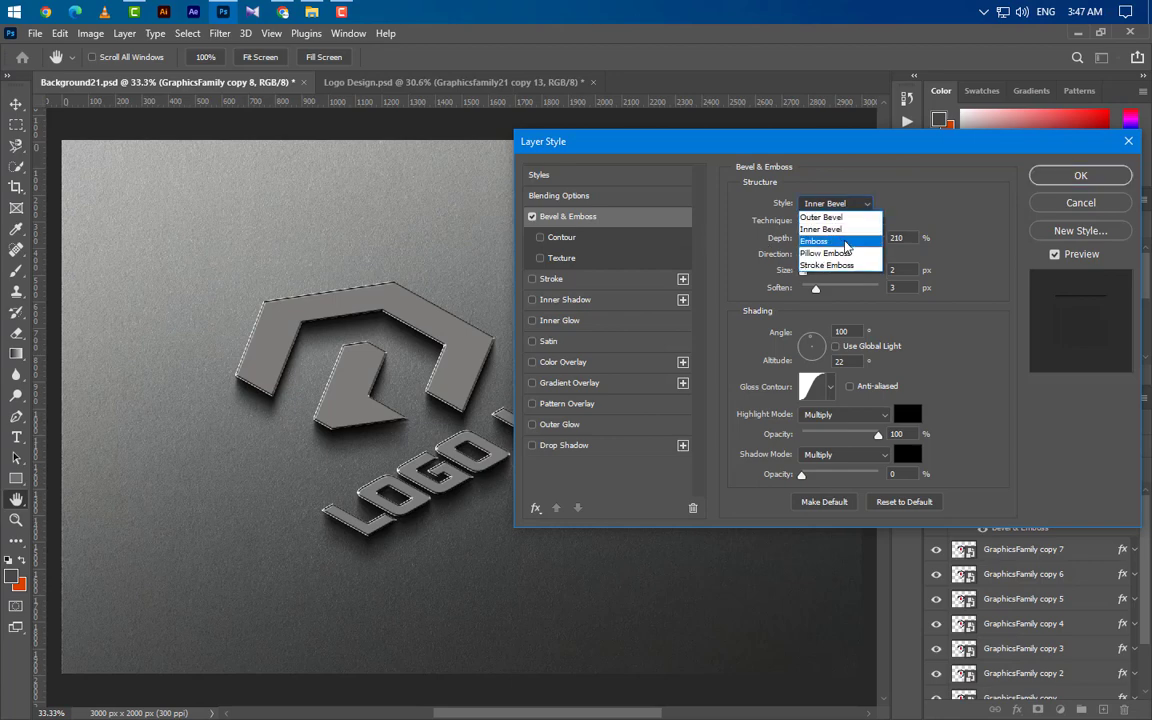
pyautogui.click(846, 242)
pyautogui.click(830, 221)
pyautogui.click(818, 237)
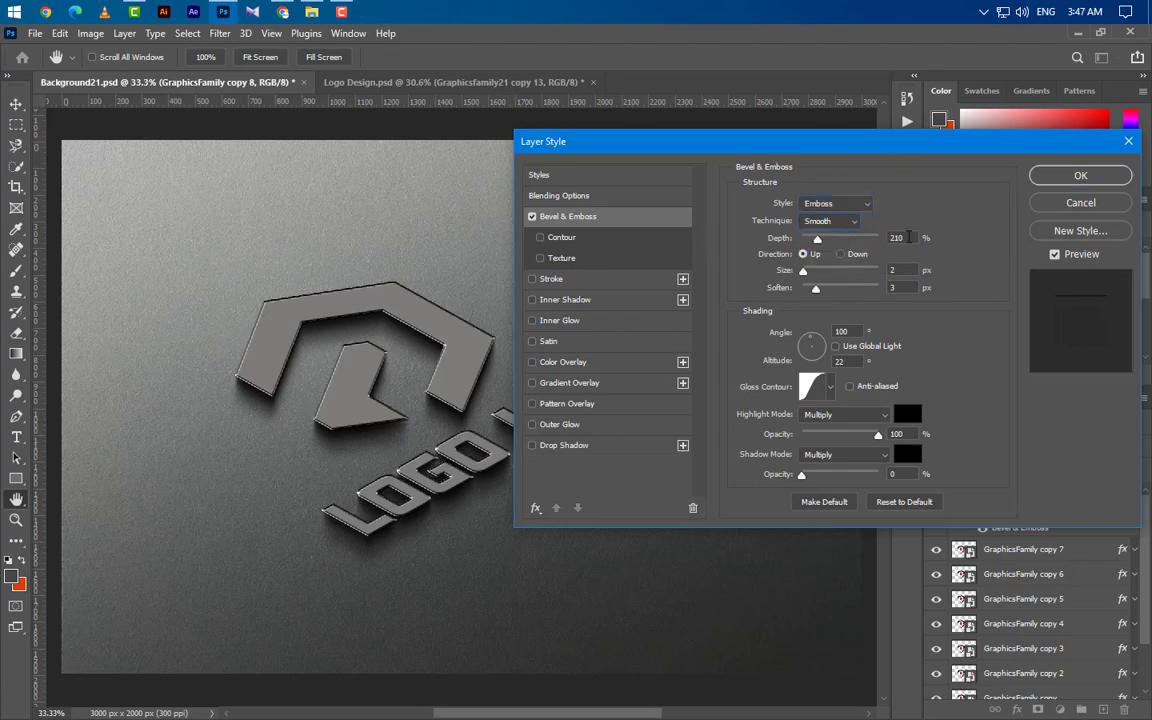
pyautogui.moveTo(909, 237); pyautogui.dragTo(869, 251)
pyautogui.write('100')
# Set the emboss size to 3 px, its angle to 50° and its altitude to 65°.
pyautogui.click(903, 269)
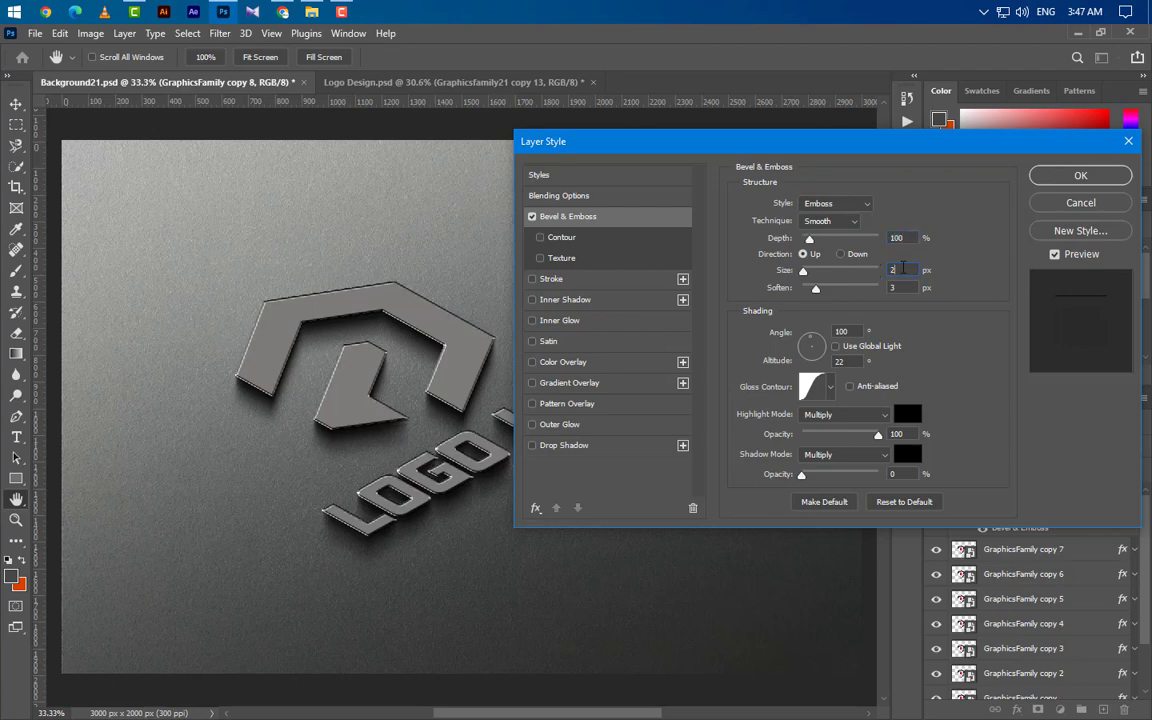
pyautogui.write('3')
pyautogui.press('Tab')
pyautogui.press('Tab')
pyautogui.write('50')
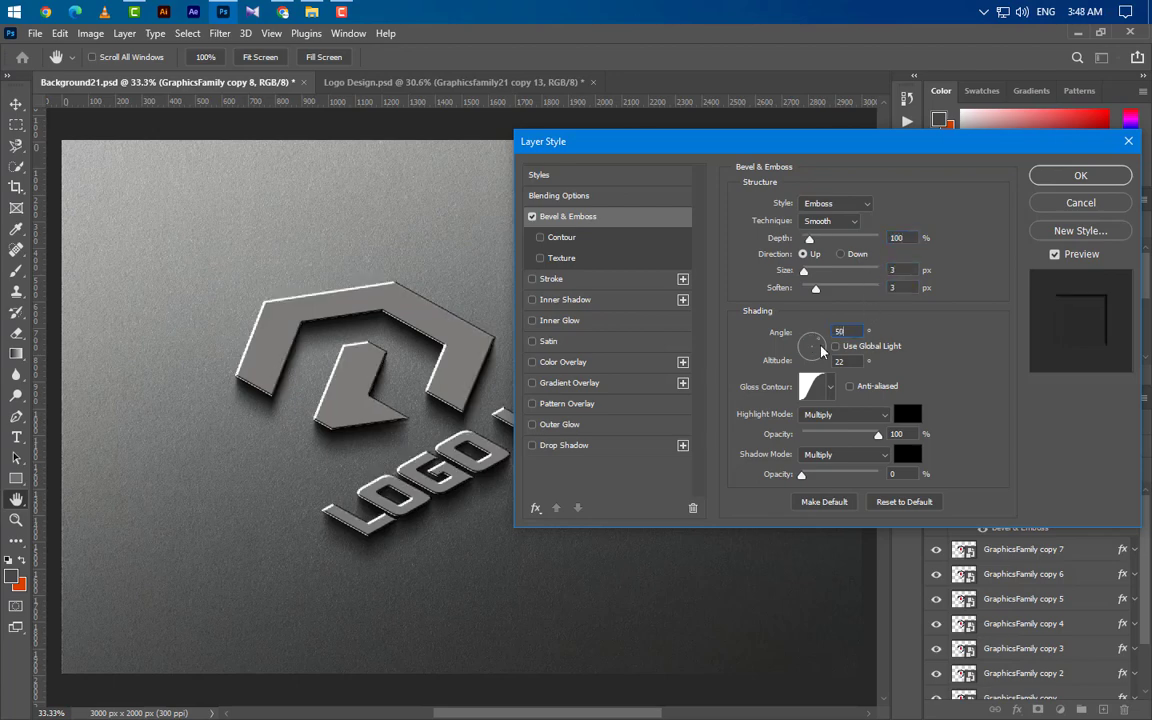
pyautogui.press('Tab')
pyautogui.write('65')
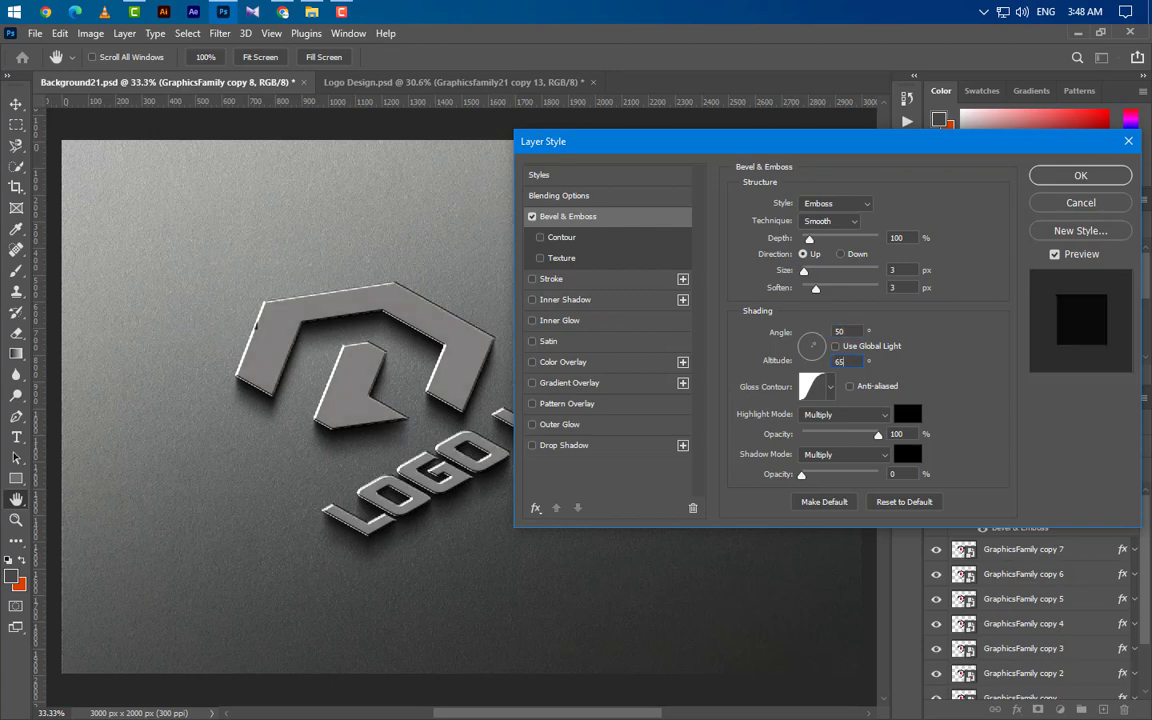
# Change the emboss gloss contour to the double-ring preset with several narrow peaks.
pyautogui.click(830, 386)
pyautogui.click(784, 450)
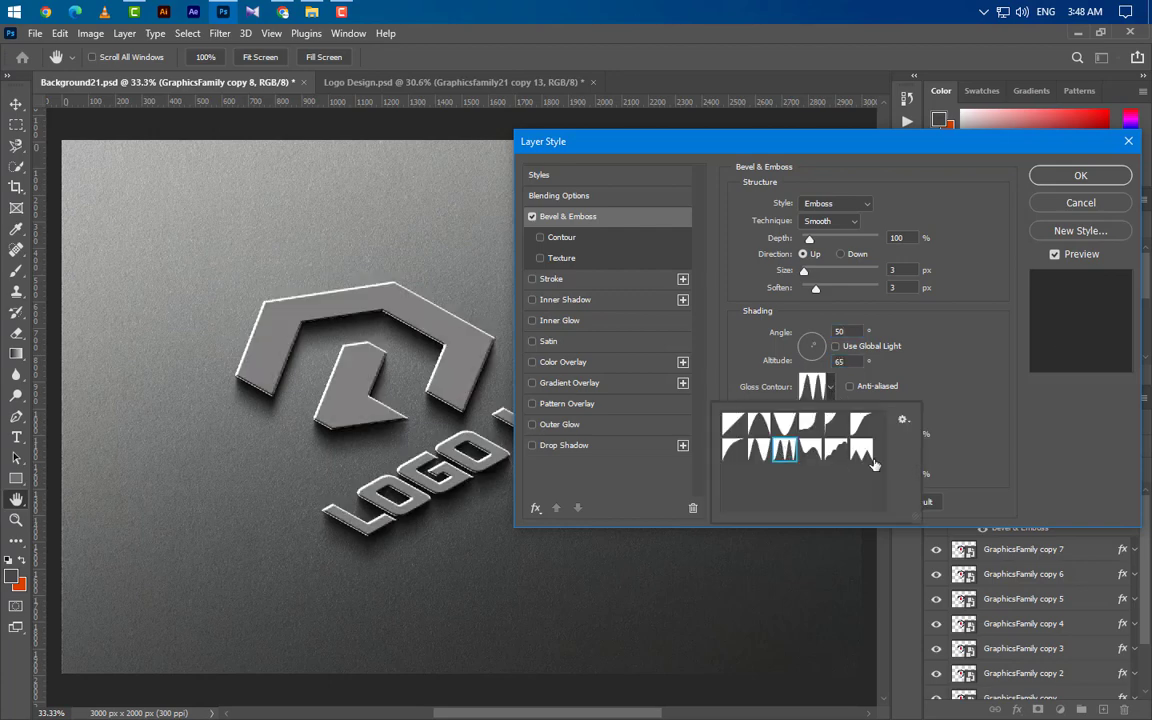
pyautogui.click(953, 390)
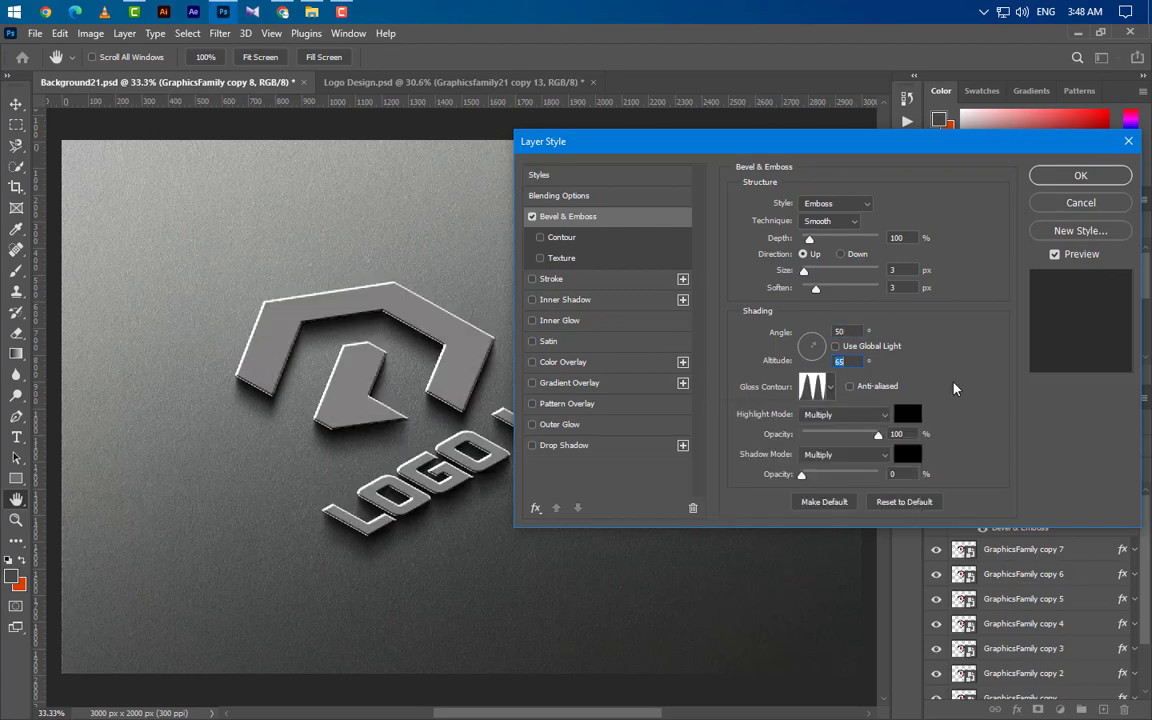
# Set the emboss highlight to white (ffffff) in Color Dodge mode at 70% opacity, and the shadow opacity to 5%.
pyautogui.click(907, 414)
pyautogui.write('ffffff')
pyautogui.press('Return')
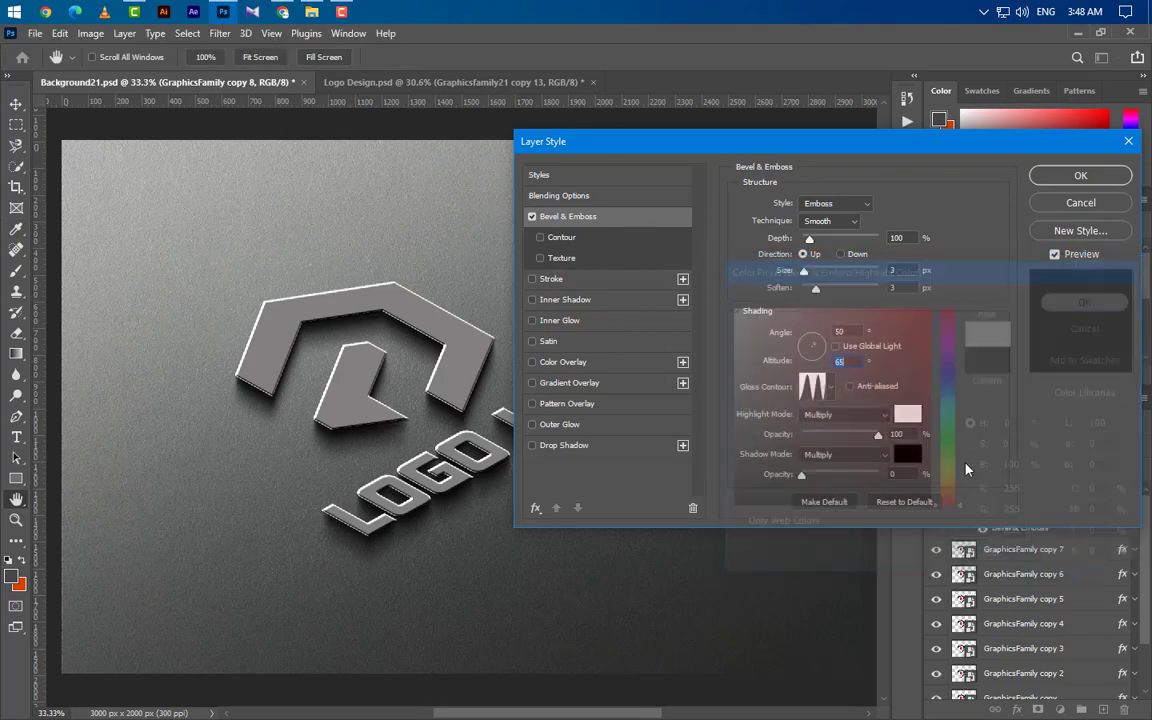
pyautogui.click(849, 418)
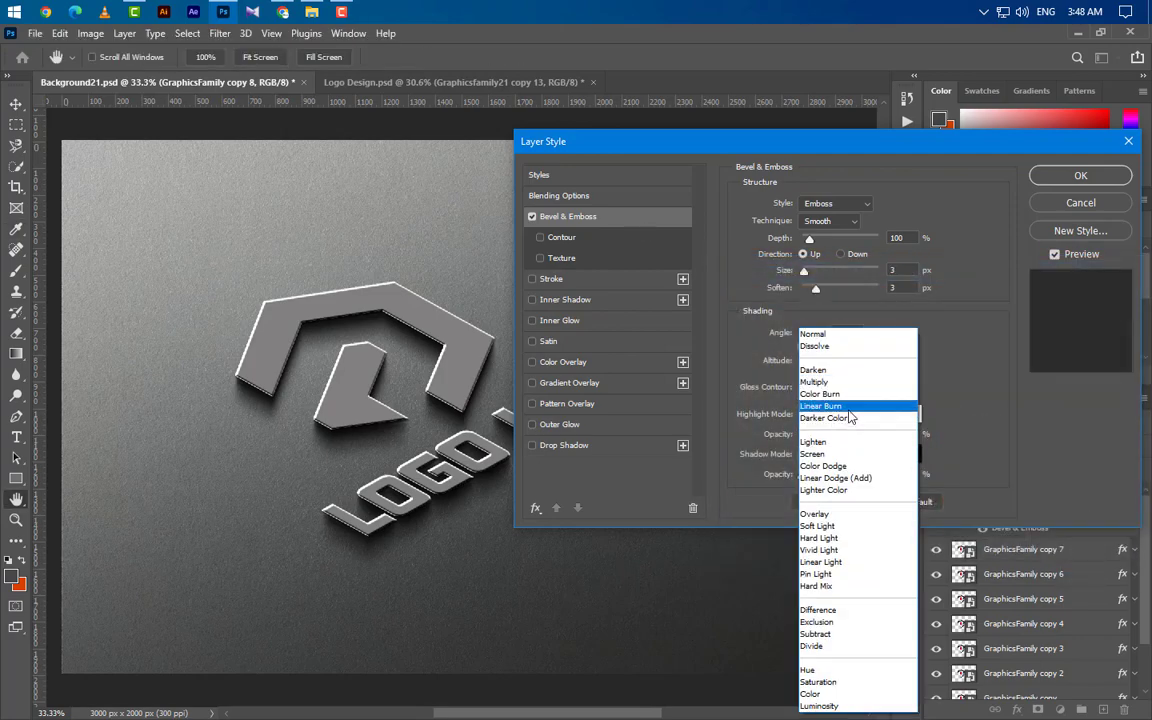
pyautogui.click(840, 466)
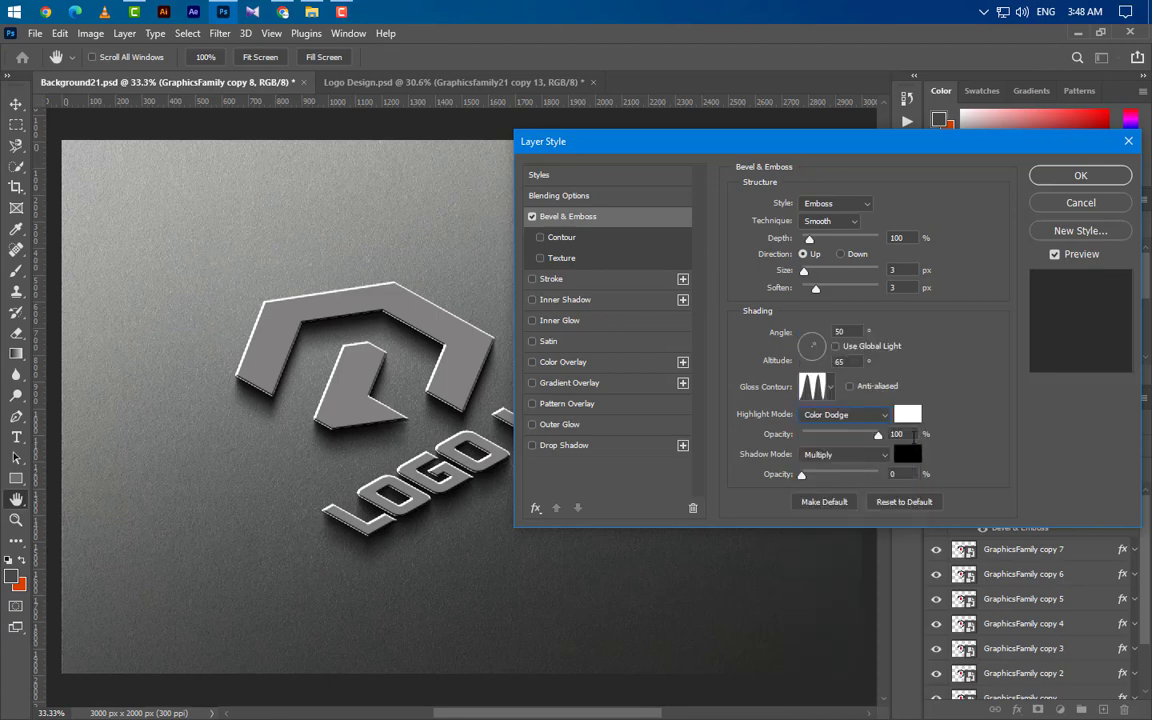
pyautogui.write('70')
pyautogui.write('5')
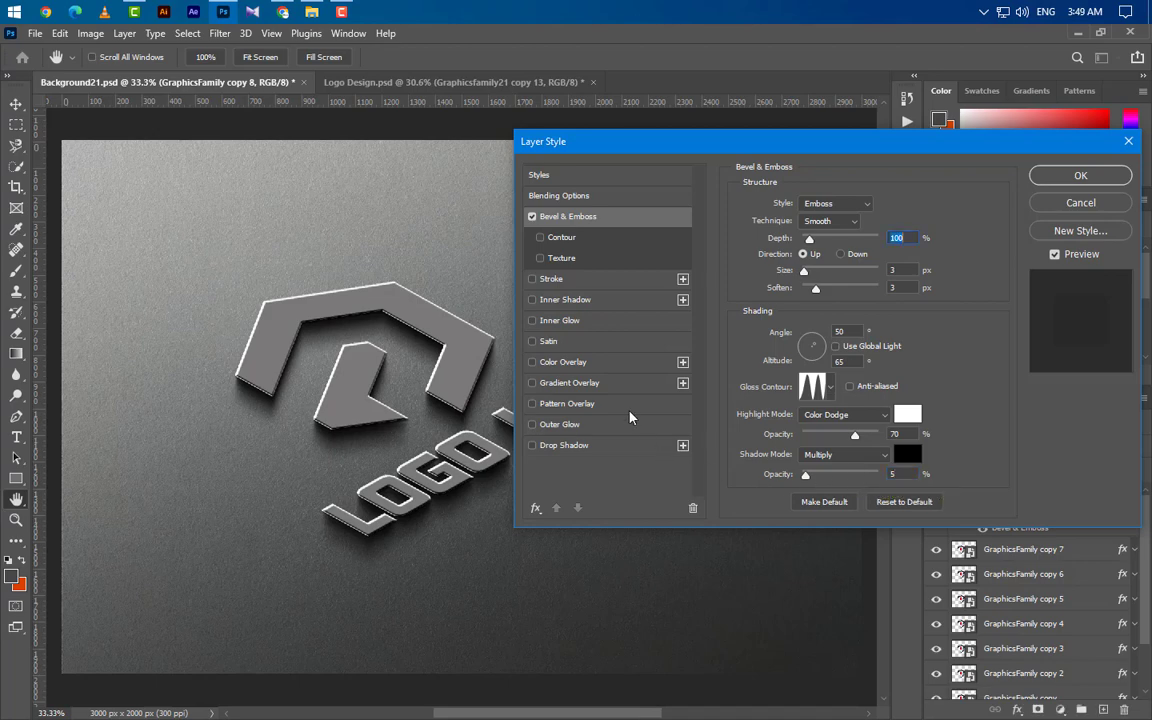
# Enable Gradient Overlay on GraphicsFamily copy 8 with the Overlay blend mode at 15% opacity.
pyautogui.click(580, 383)
pyautogui.click(840, 203)
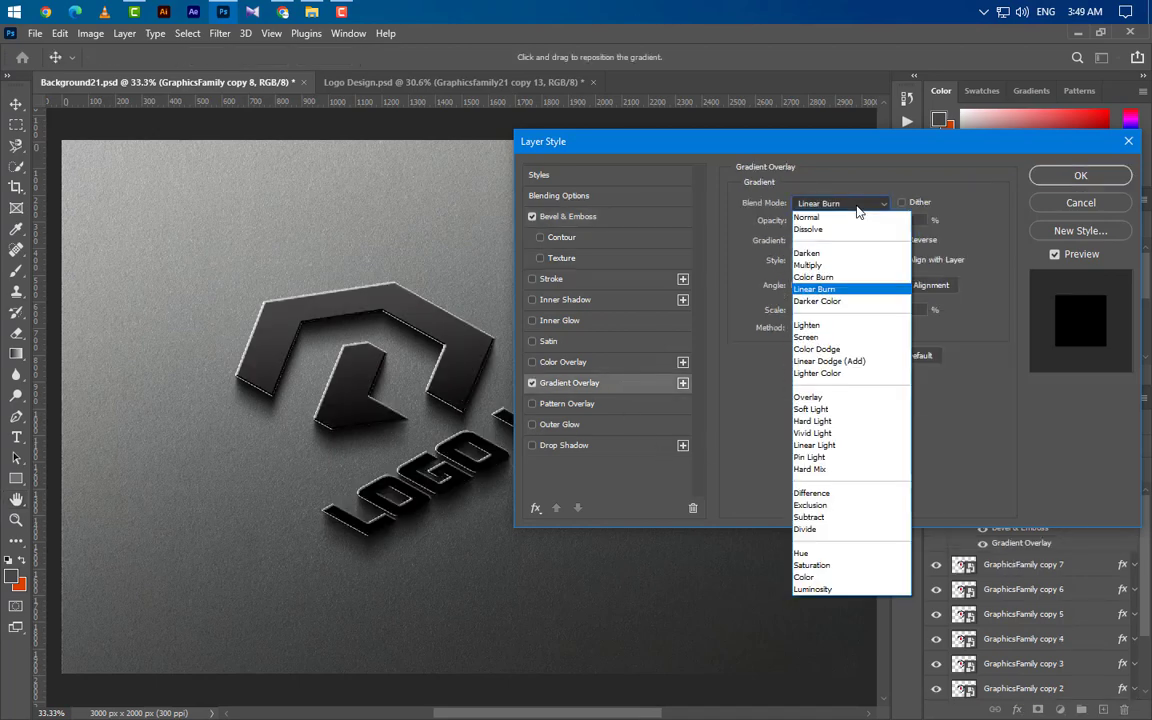
pyautogui.click(825, 398)
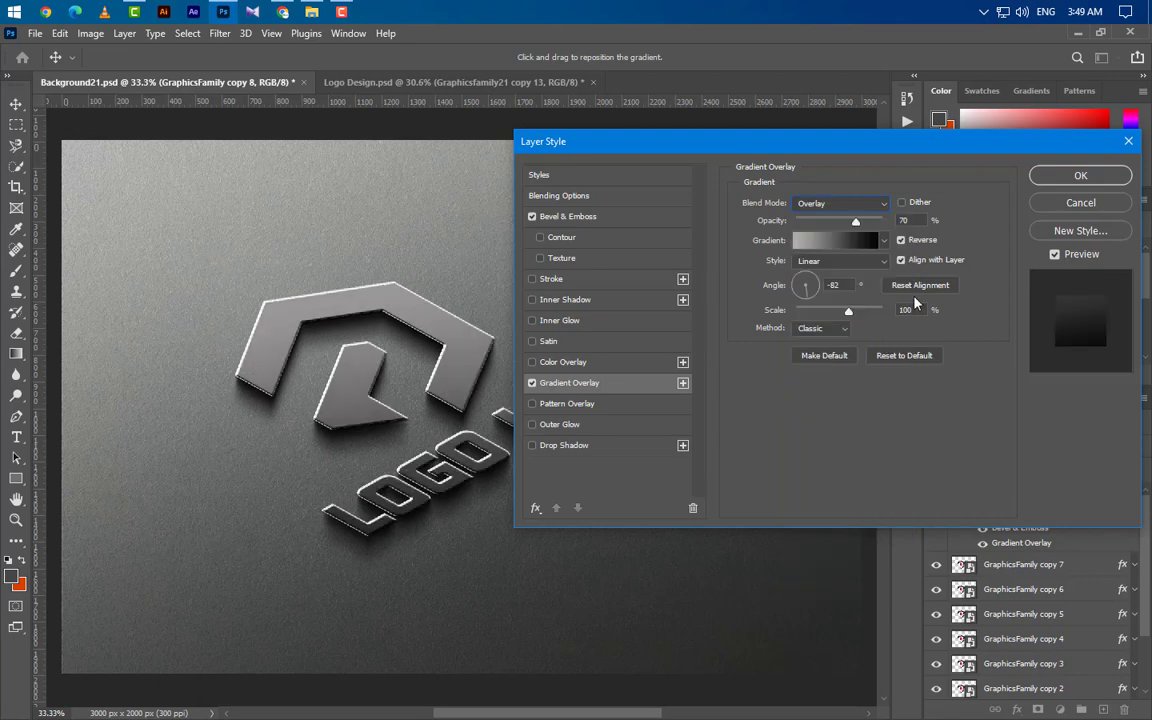
# Edit the overlay gradient so the opacity stop at its black start has 0% opacity.
pyautogui.click(870, 239)
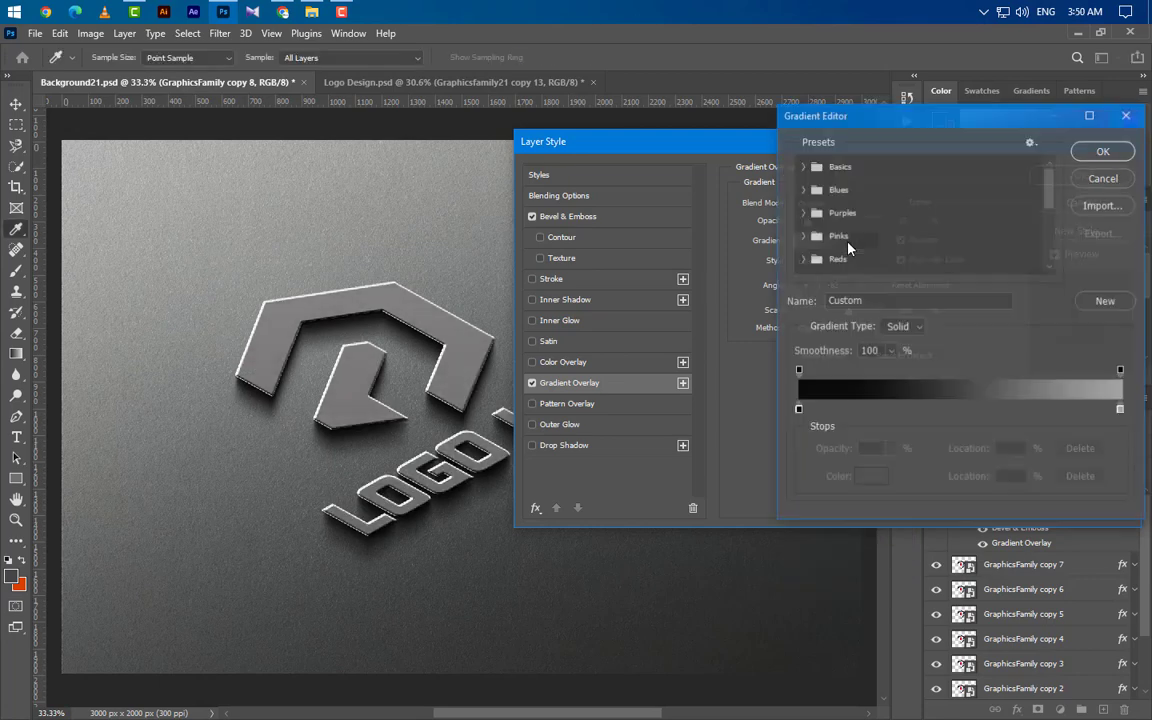
pyautogui.click(798, 371)
pyautogui.click(891, 449)
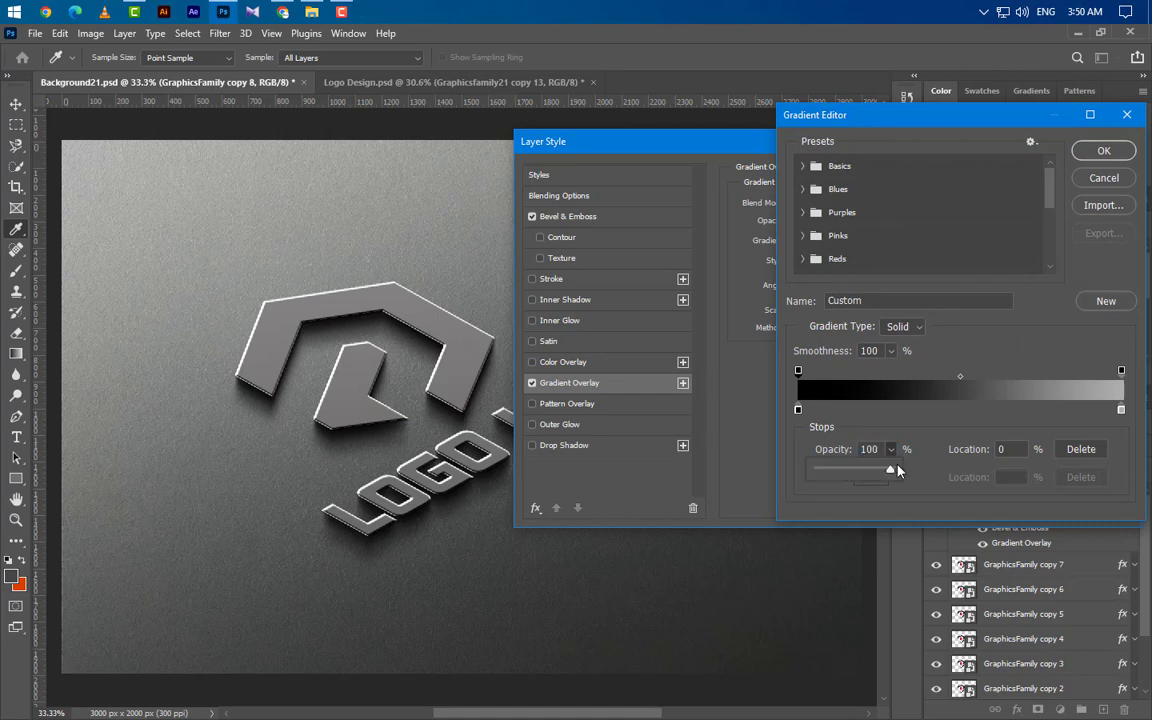
pyautogui.moveTo(892, 468); pyautogui.dragTo(643, 483)
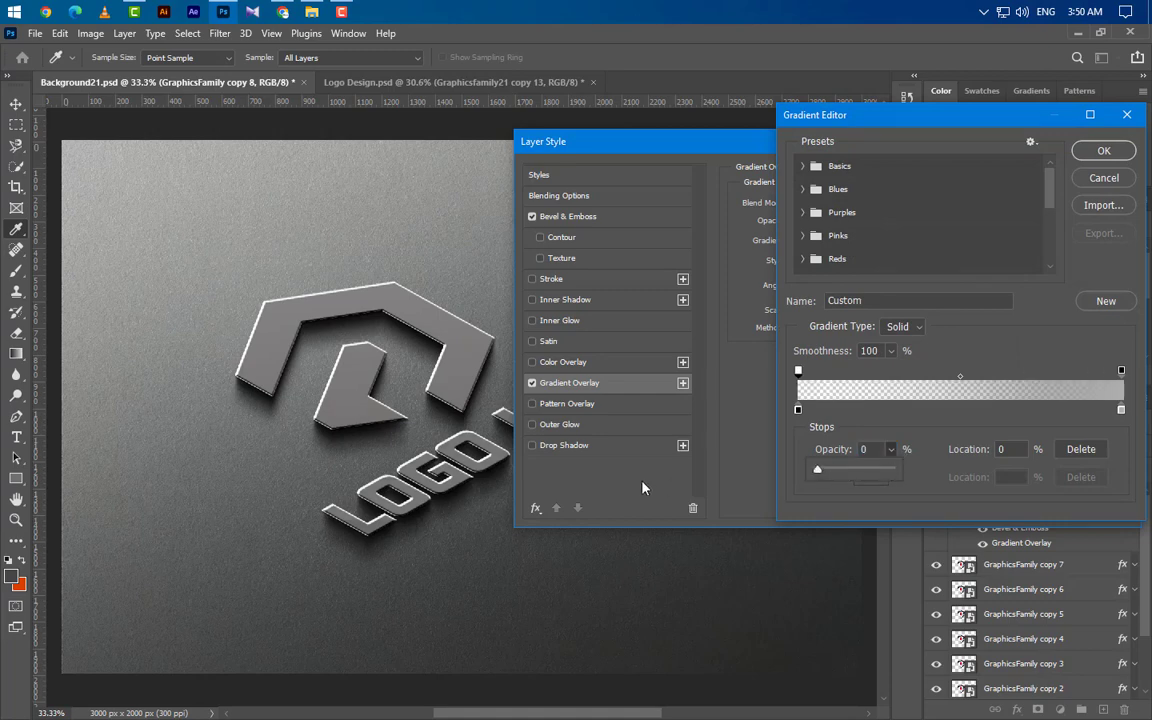
# Recolor the gradient's gray end stop to white (ffffff), place it at 65% location, and accept the gradient.
pyautogui.click(798, 410)
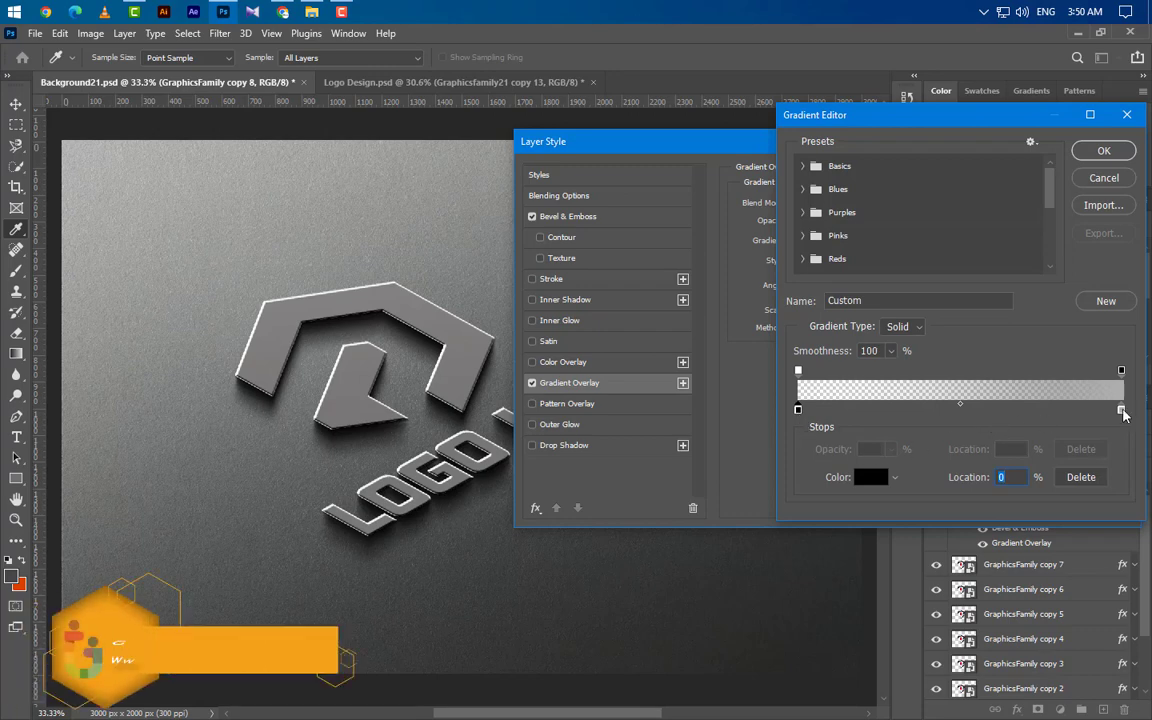
pyautogui.moveTo(1121, 410); pyautogui.dragTo(1024, 412)
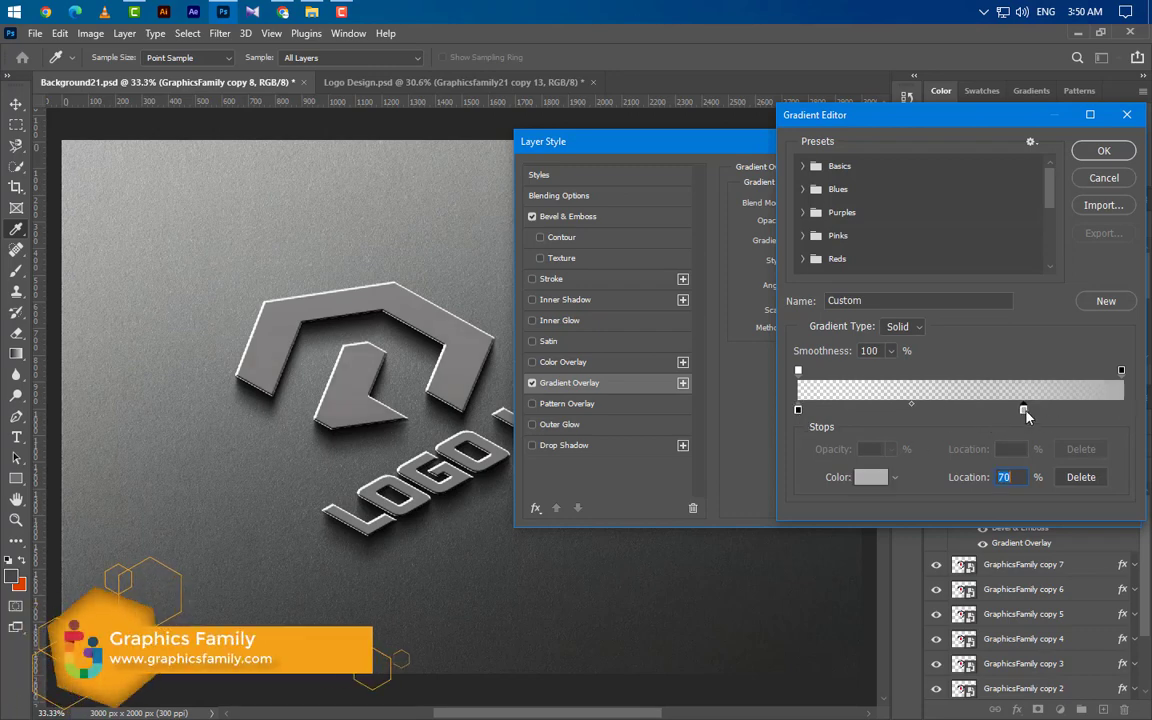
pyautogui.doubleClick(1023, 410)
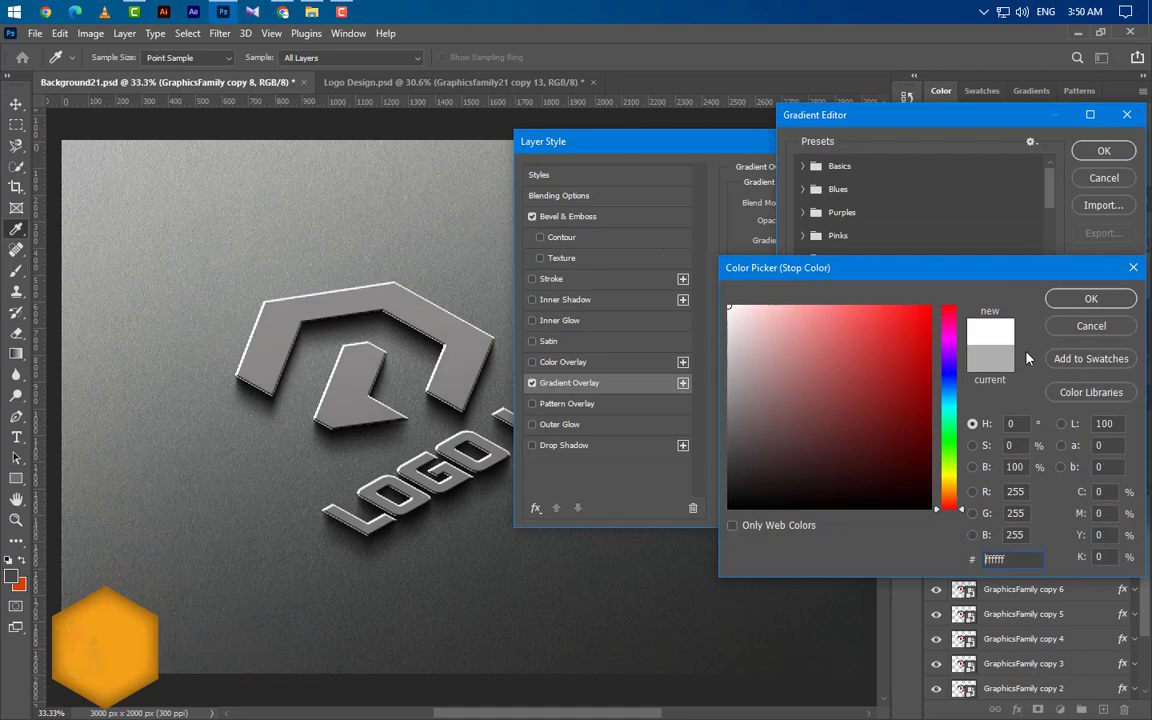
pyautogui.click(1091, 298)
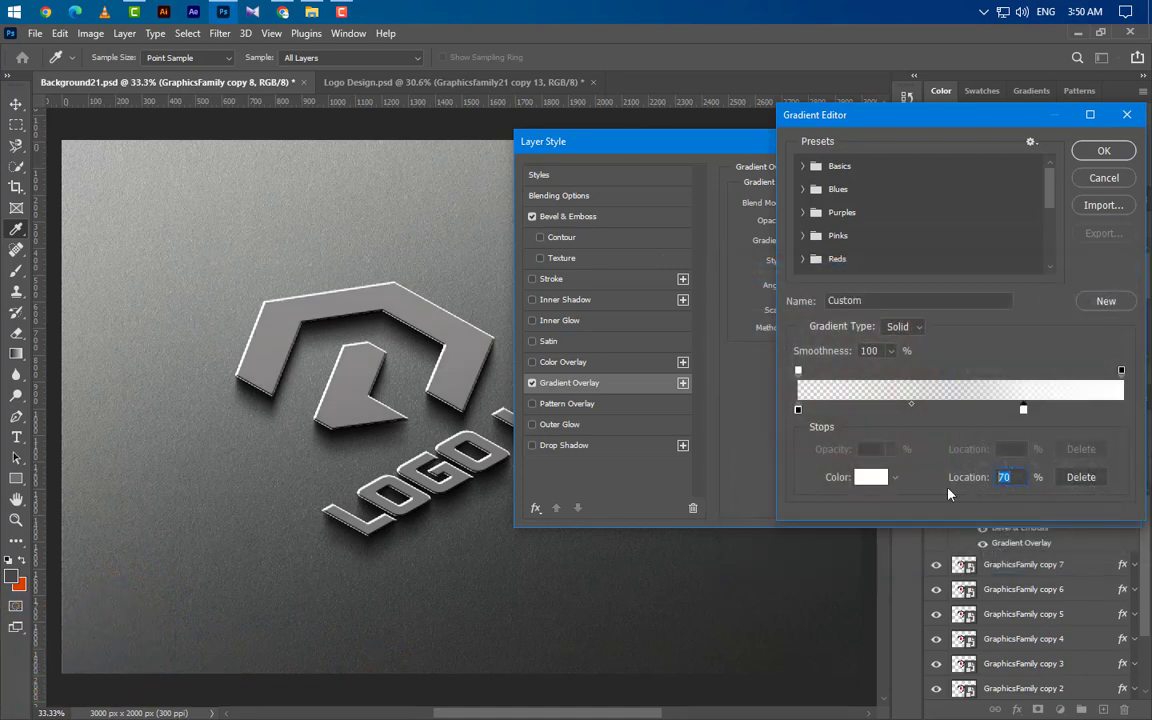
pyautogui.write('65')
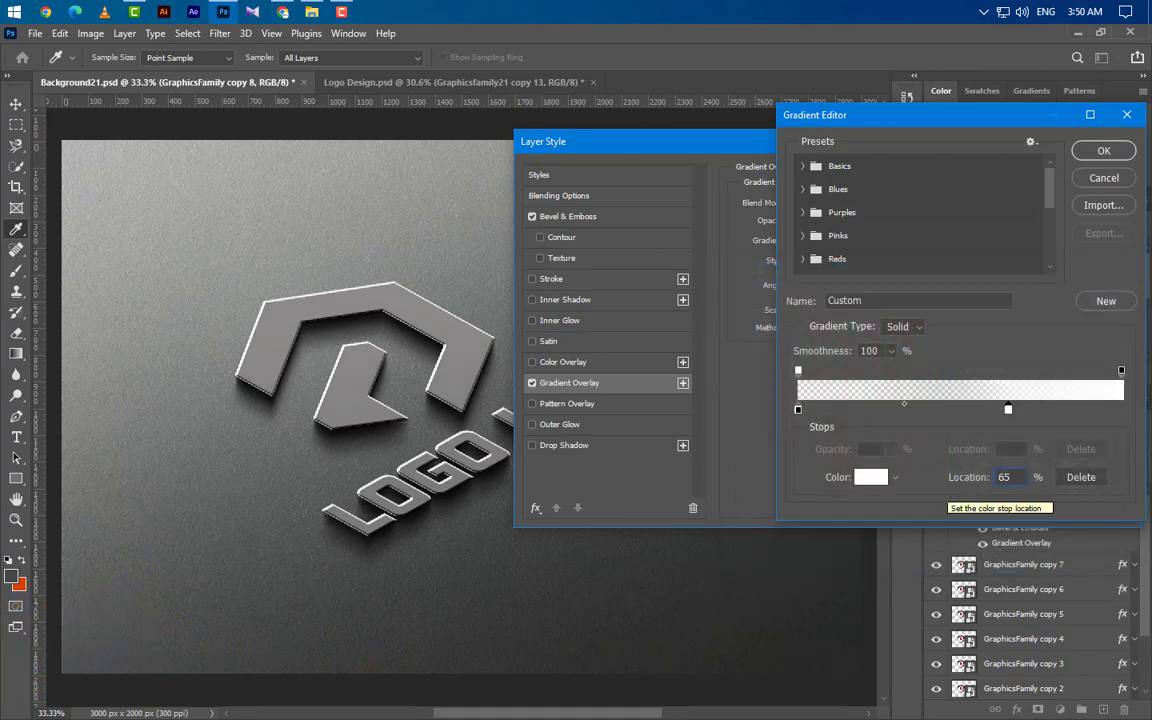
pyautogui.click(1121, 371)
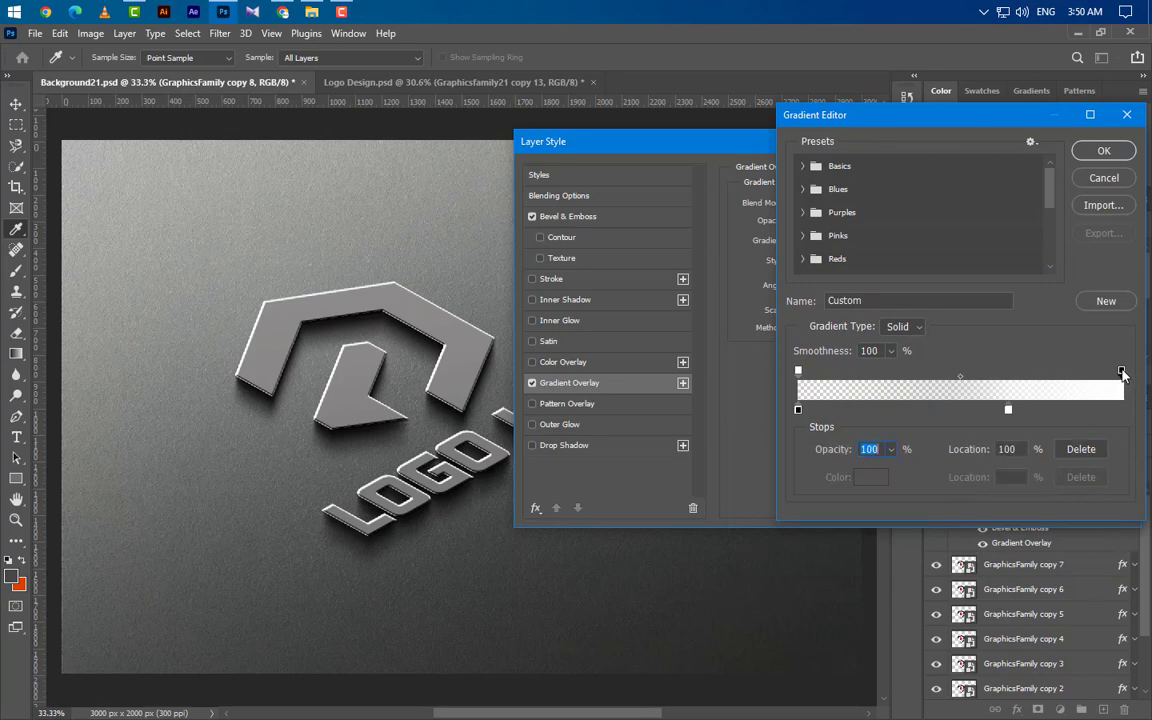
pyautogui.click(1102, 151)
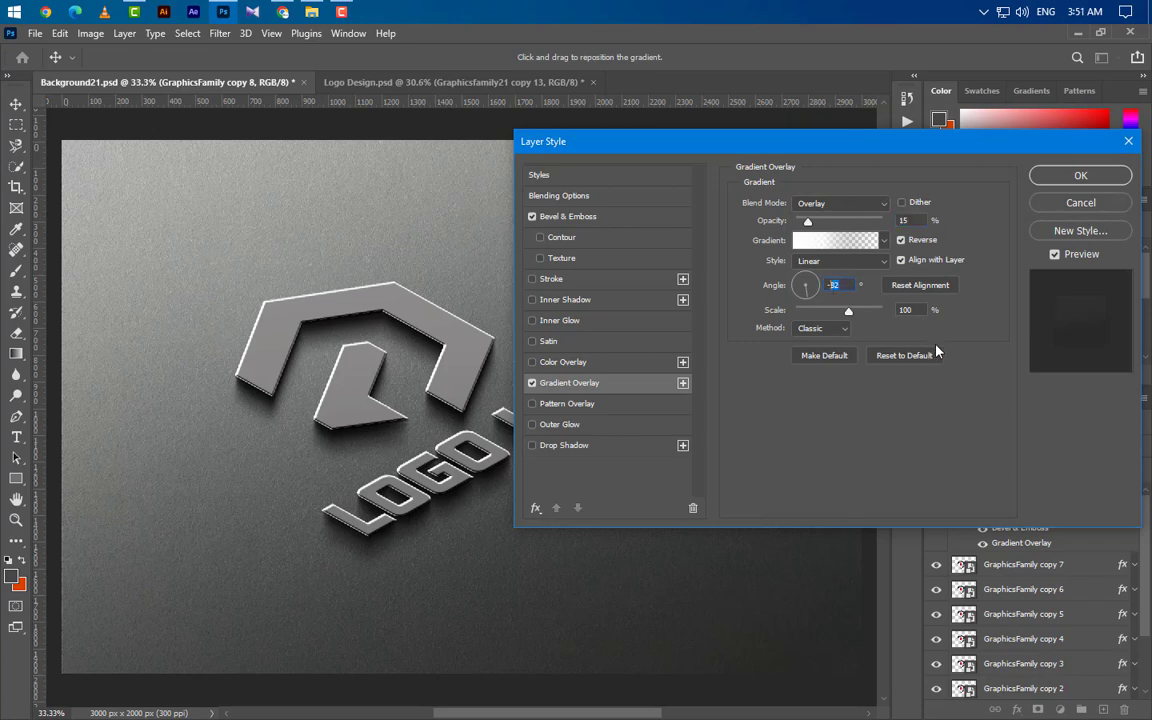
# Set the gradient overlay's angle to -80° and apply the layer style.
pyautogui.write('-80')
pyautogui.click(849, 311)
pyautogui.click(1080, 175)
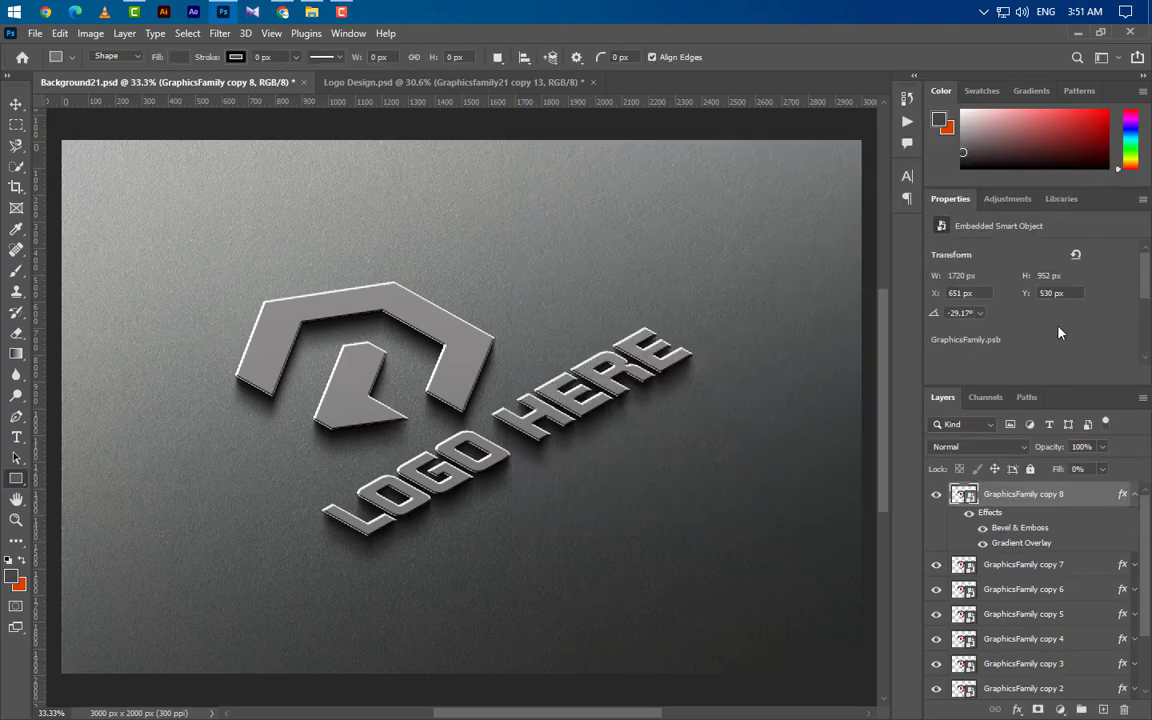
# Duplicate the GraphicsFamily copy 8 layer as GraphicsFamily copy 9 and collapse the effects list of copy 8.
pyautogui.rightClick(1082, 499)
pyautogui.click(905, 52)
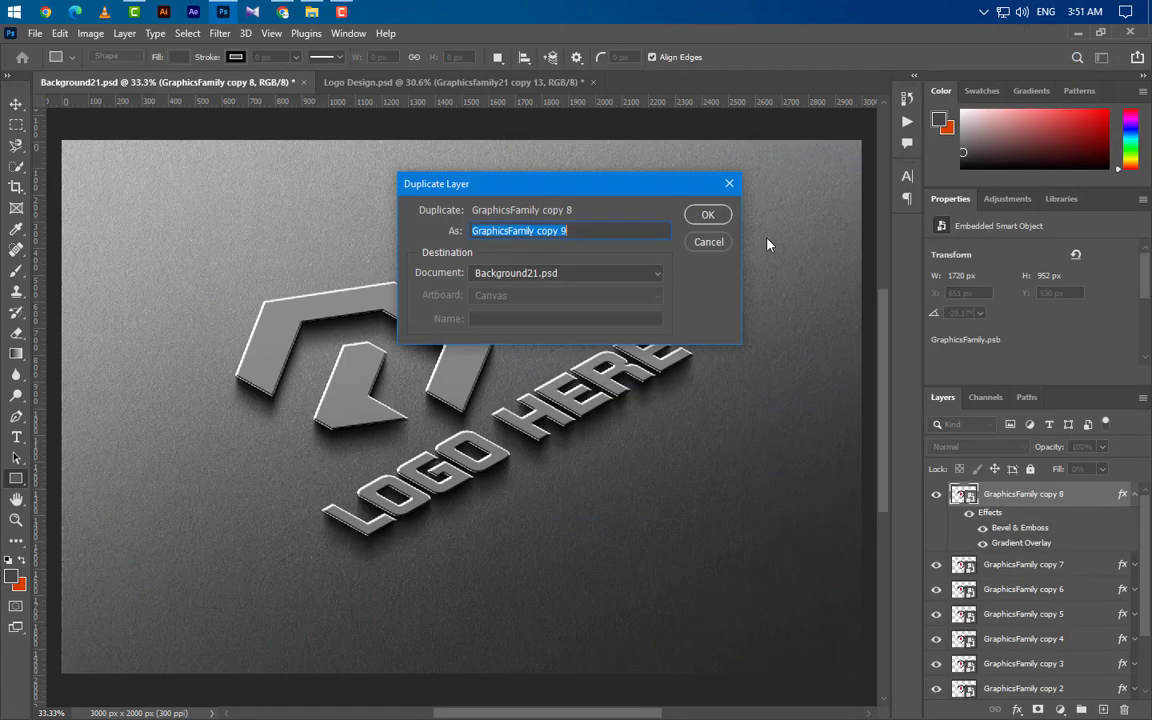
pyautogui.click(707, 214)
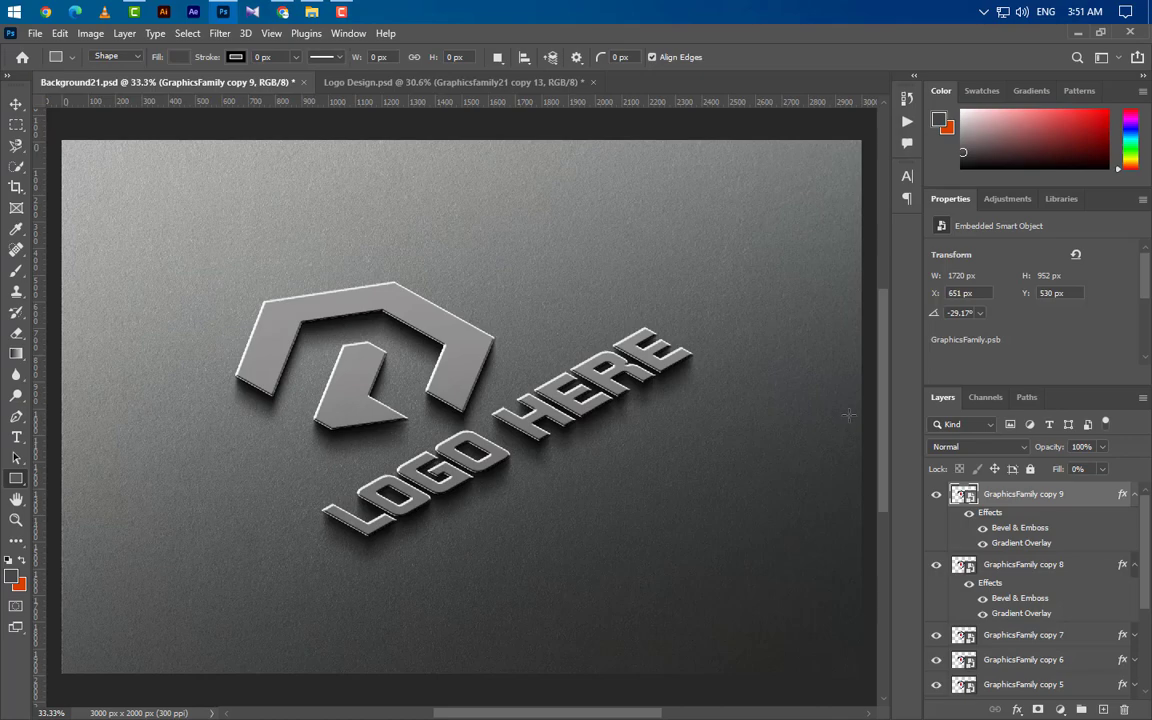
pyautogui.click(1136, 567)
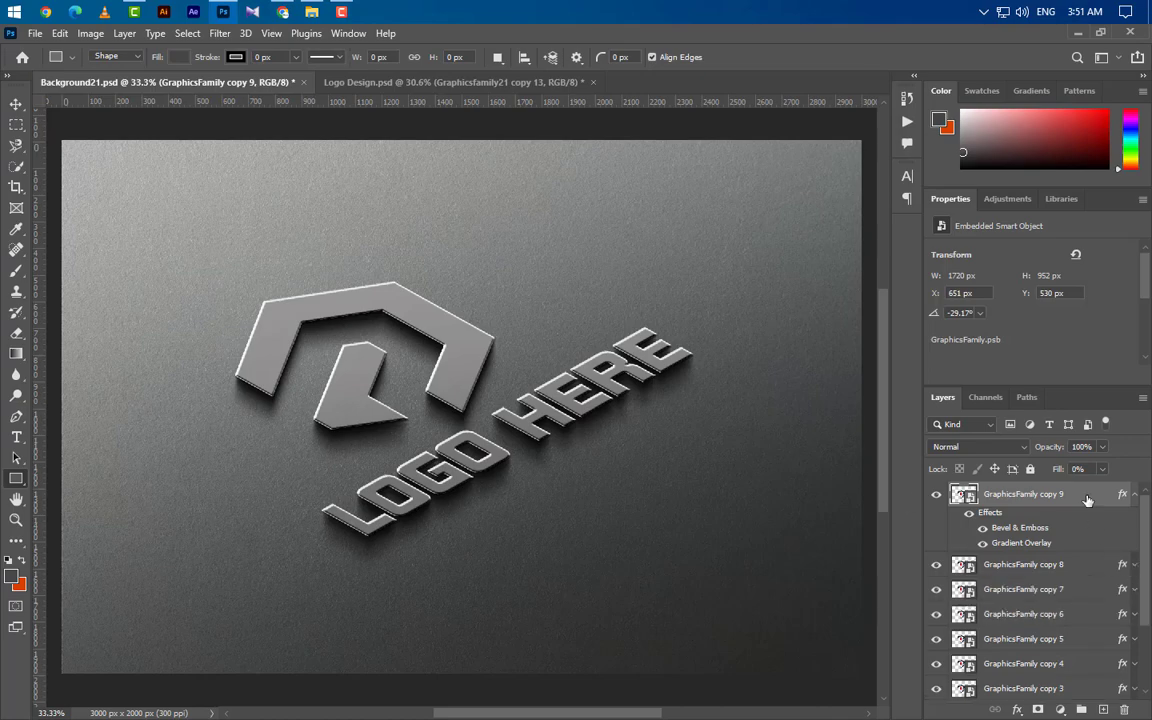
# Set GraphicsFamily copy 9's Bevel & Emboss to the Emboss style with Chisel Hard technique and 50% depth.
pyautogui.doubleClick(1027, 528)
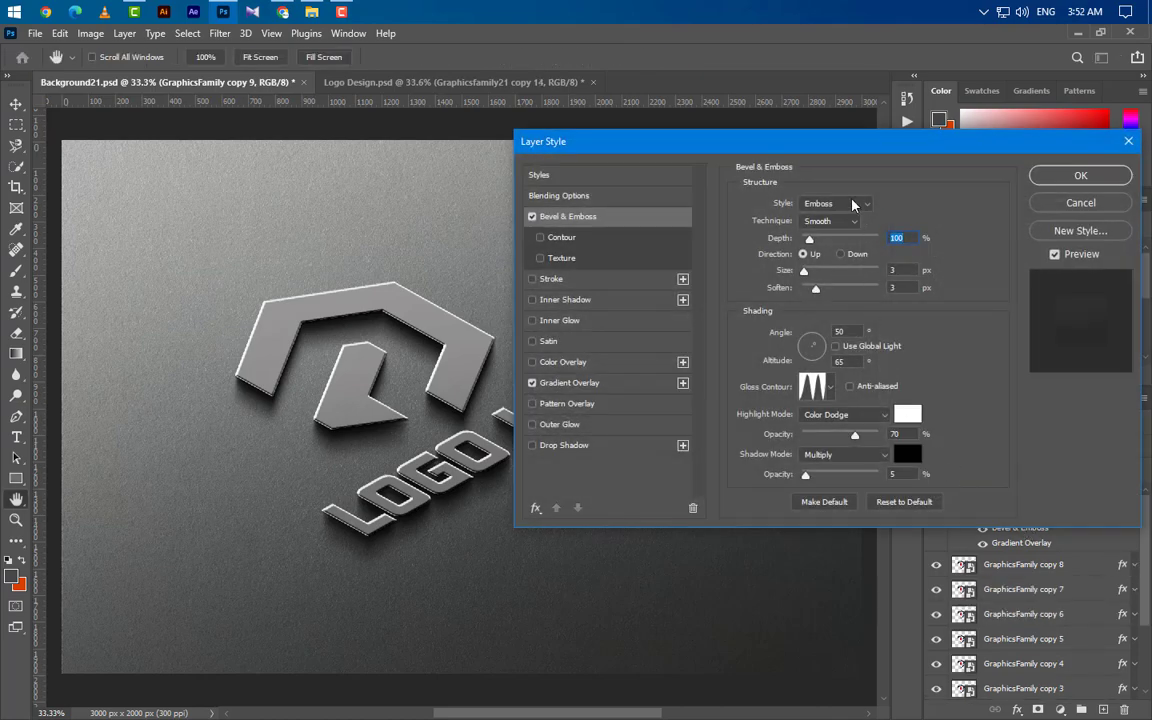
pyautogui.click(853, 204)
pyautogui.click(822, 244)
pyautogui.click(843, 221)
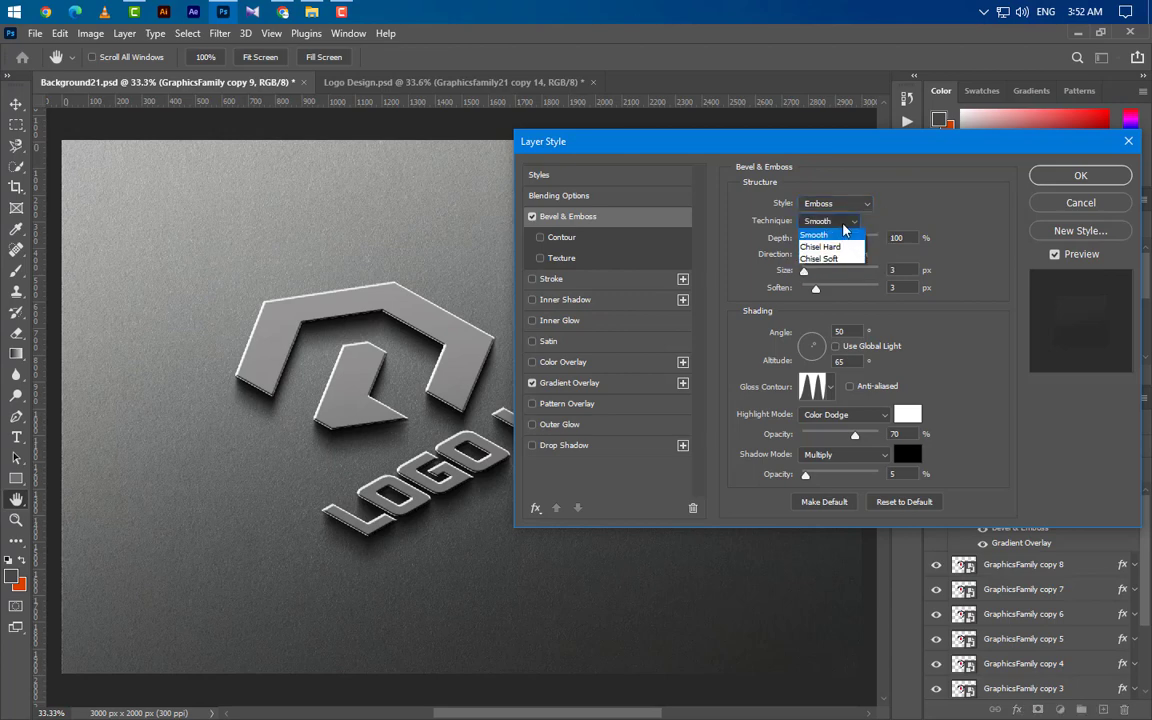
pyautogui.click(843, 247)
pyautogui.click(910, 240)
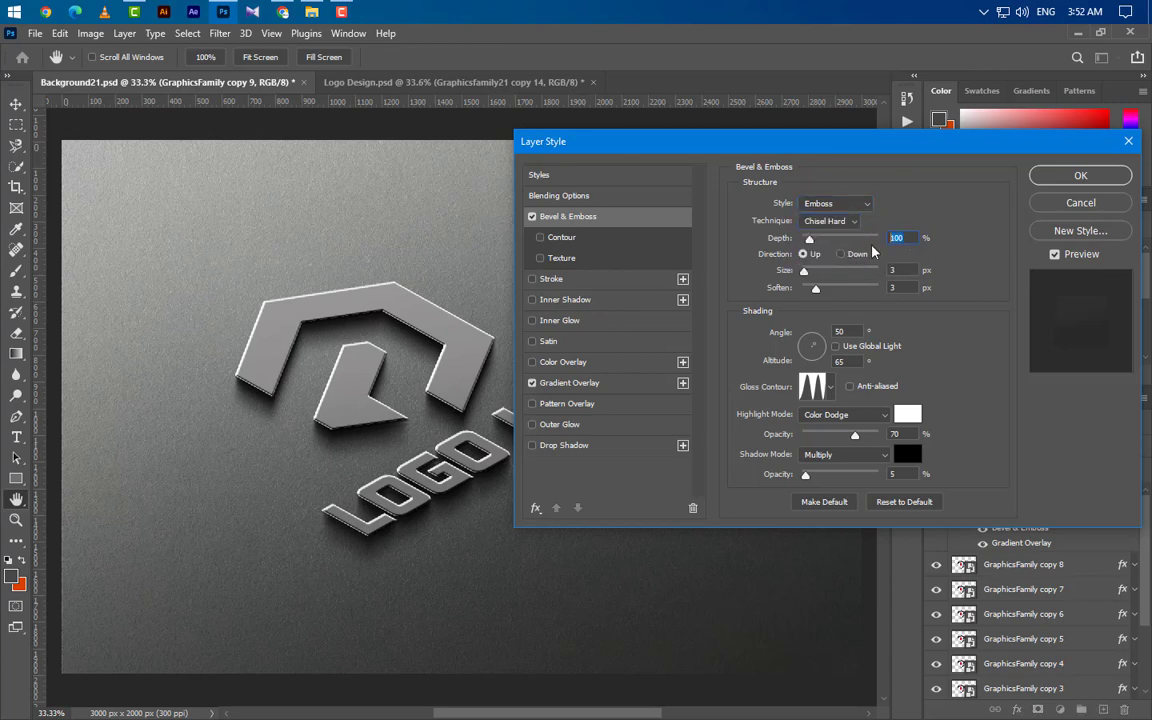
pyautogui.write('50')
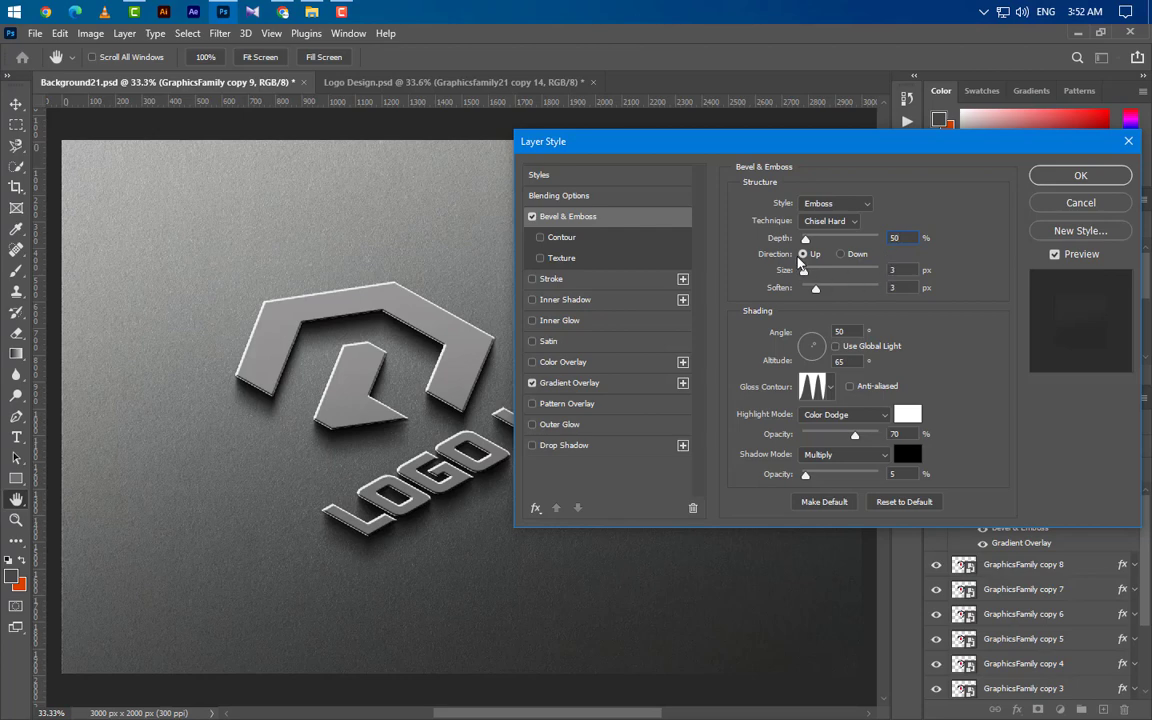
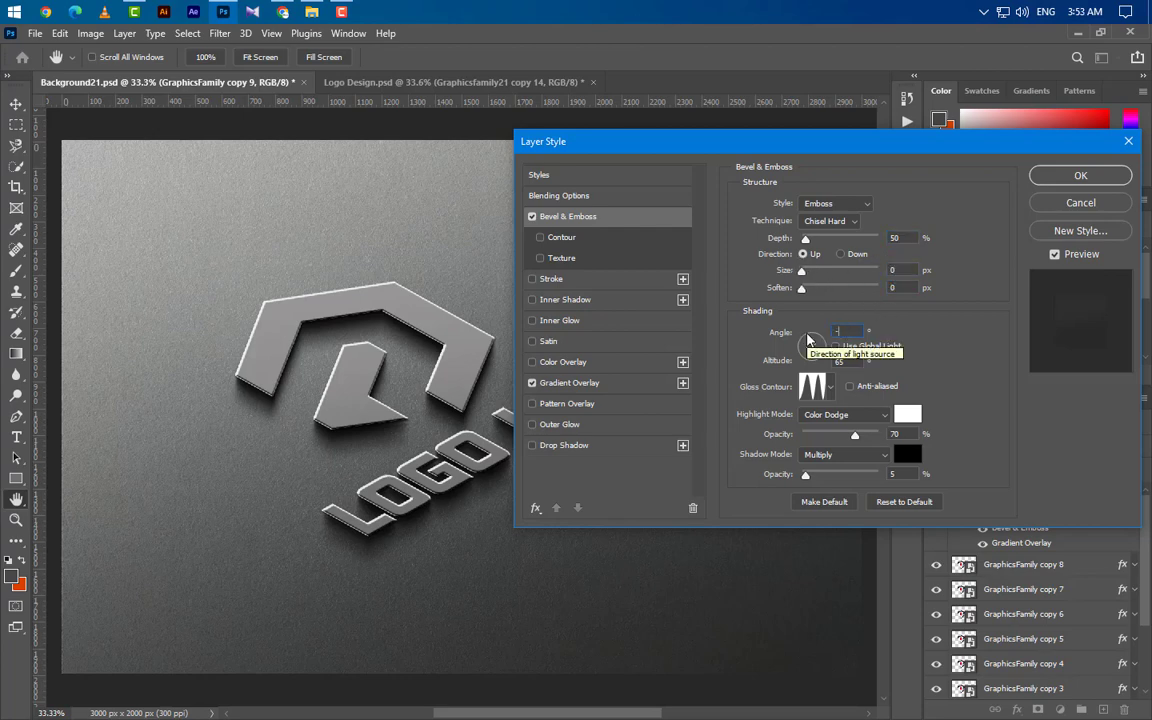
# Set the bevel shading on GraphicsFamily copy 9 to angle -140° and altitude 40°, and choose a different gloss contour preset.
pyautogui.write('-140')
pyautogui.click(846, 361)
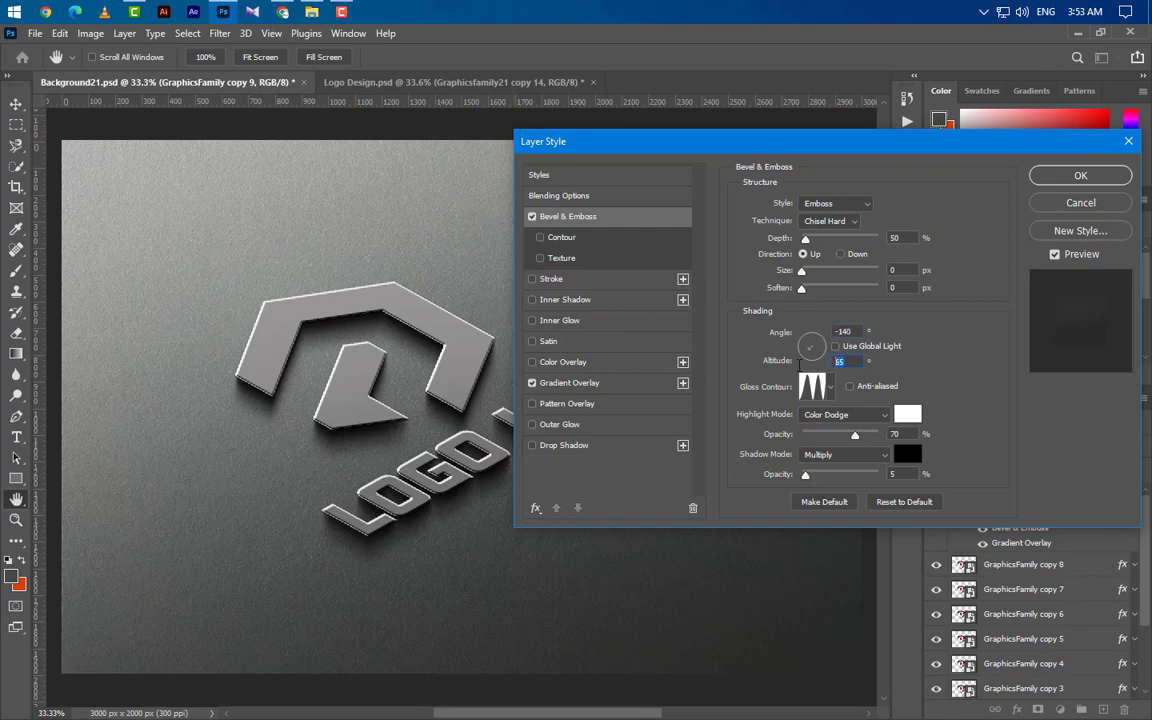
pyautogui.write('40')
pyautogui.click(830, 387)
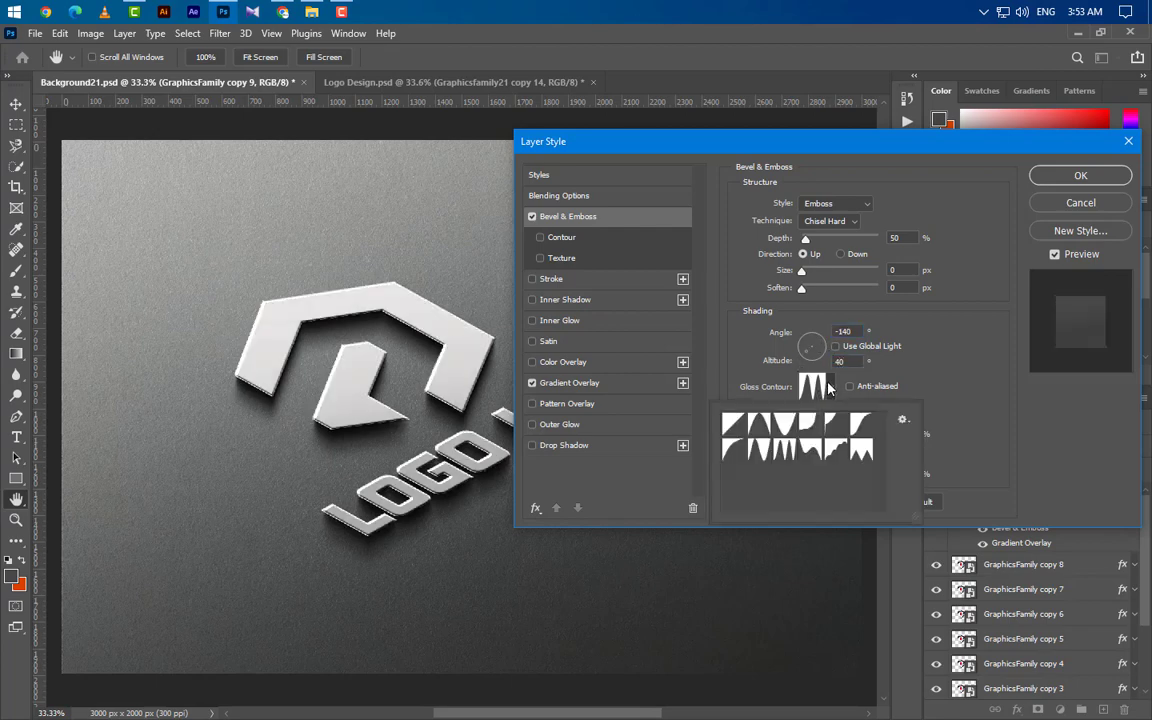
pyautogui.click(791, 466)
pyautogui.click(870, 358)
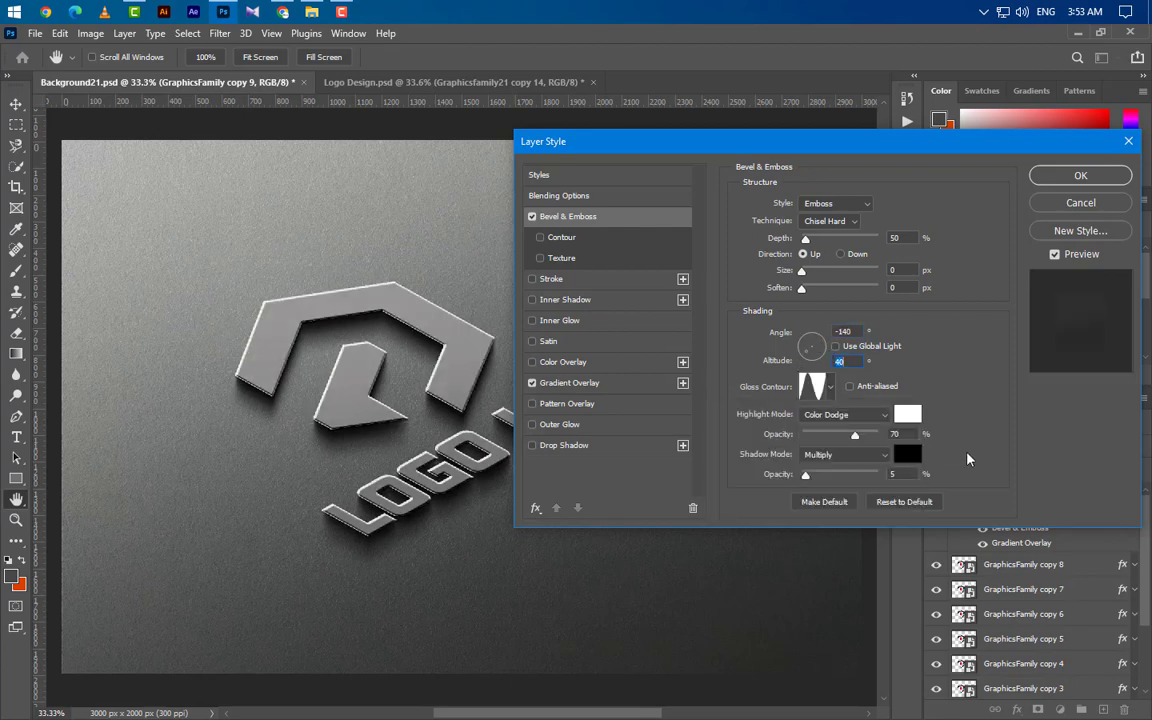
# Set the bevel's highlight opacity to 65% and its shadow opacity to 35%.
pyautogui.click(855, 435)
pyautogui.moveTo(855, 435); pyautogui.dragTo(851, 436)
pyautogui.write('35')
pyautogui.press('Tab')
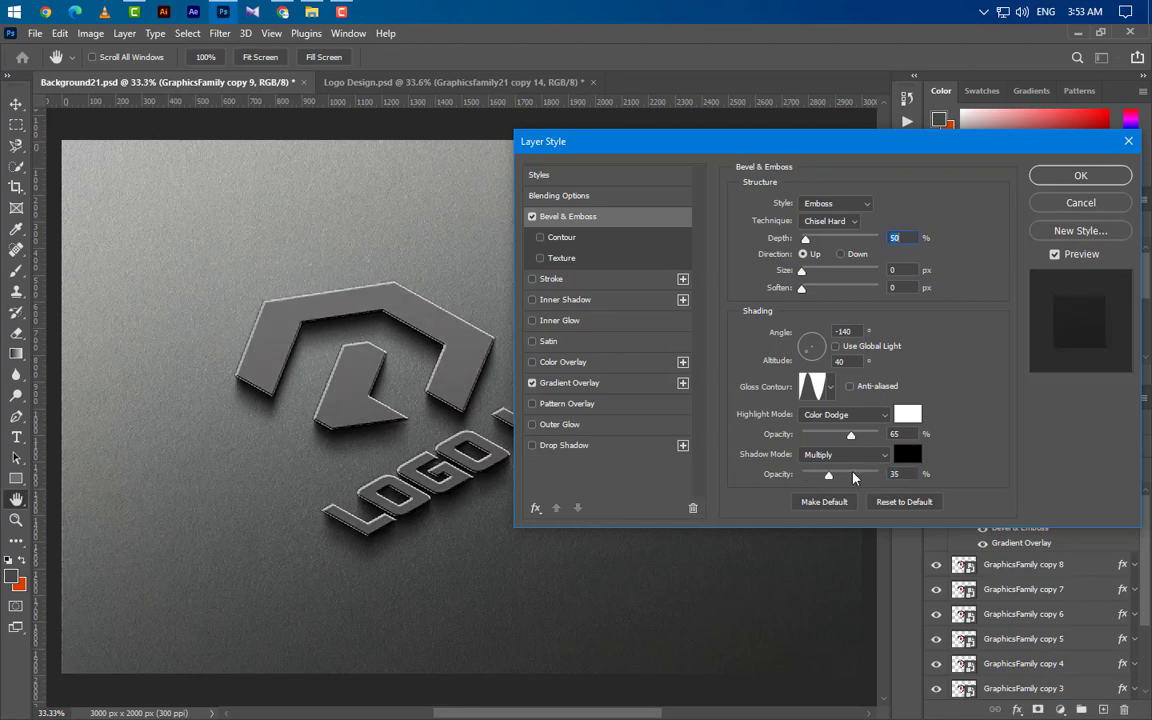
# Move the overlay gradient's white color stop to 40% location, set the Gradient Overlay opacity to 30%, and apply the layer style.
pyautogui.click(614, 394)
pyautogui.click(805, 240)
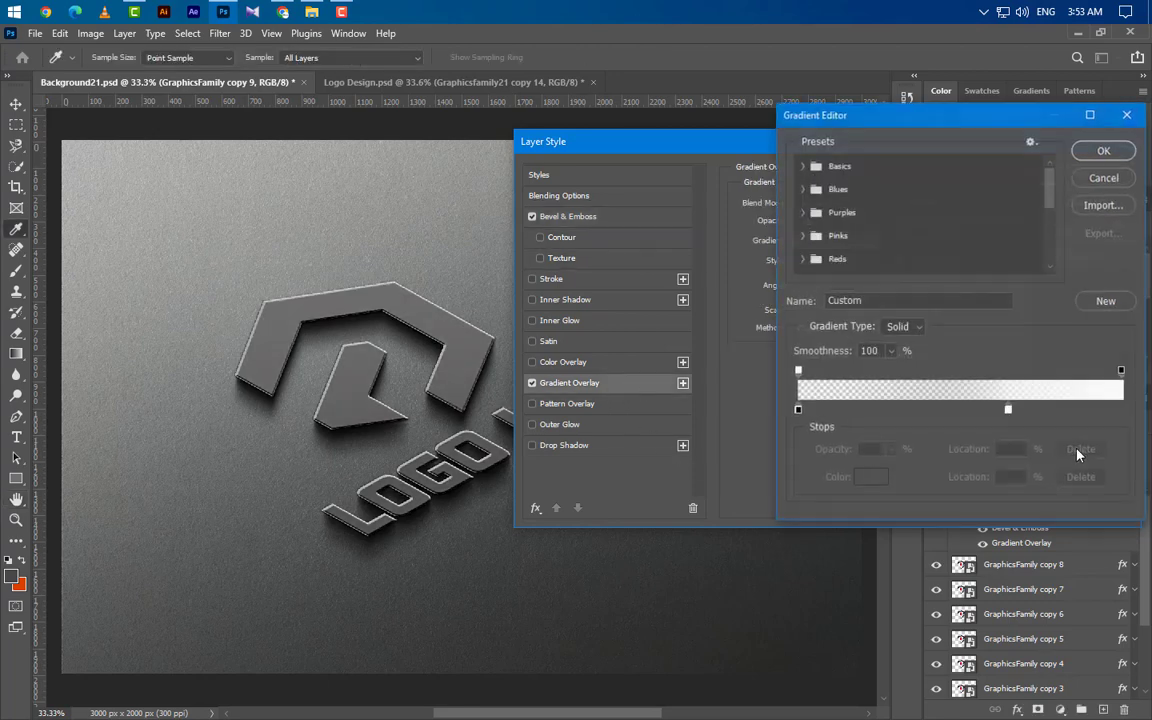
pyautogui.click(1009, 411)
pyautogui.moveTo(1020, 478); pyautogui.dragTo(957, 489)
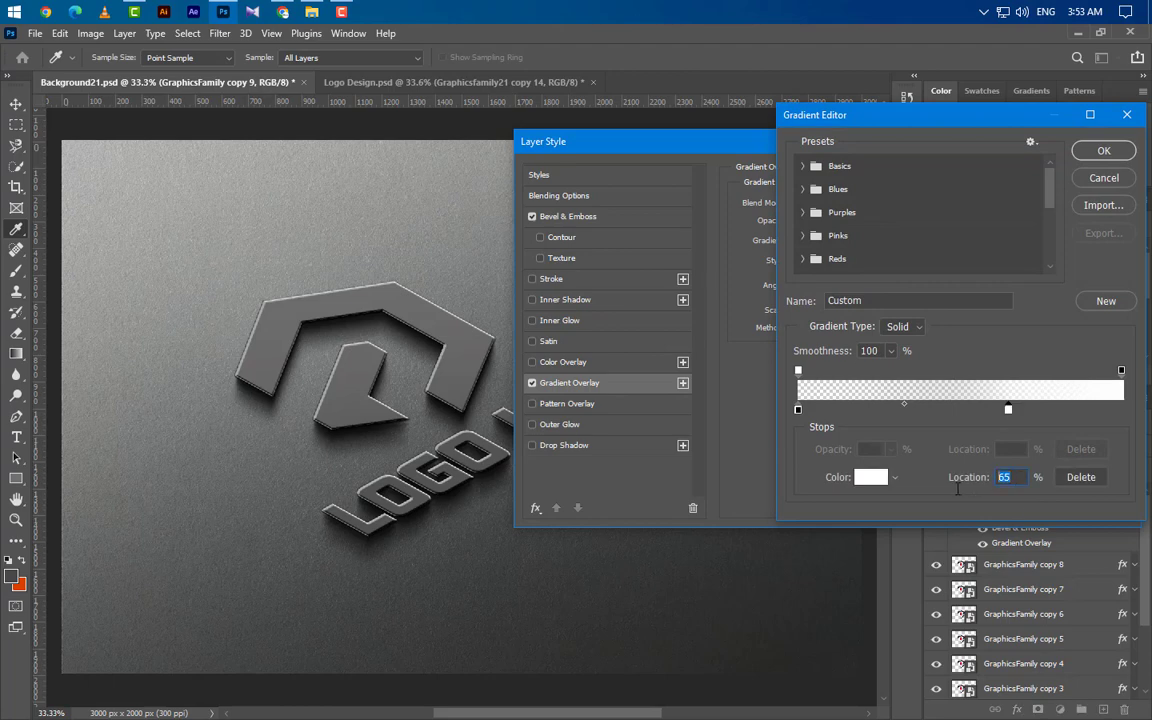
pyautogui.write('40')
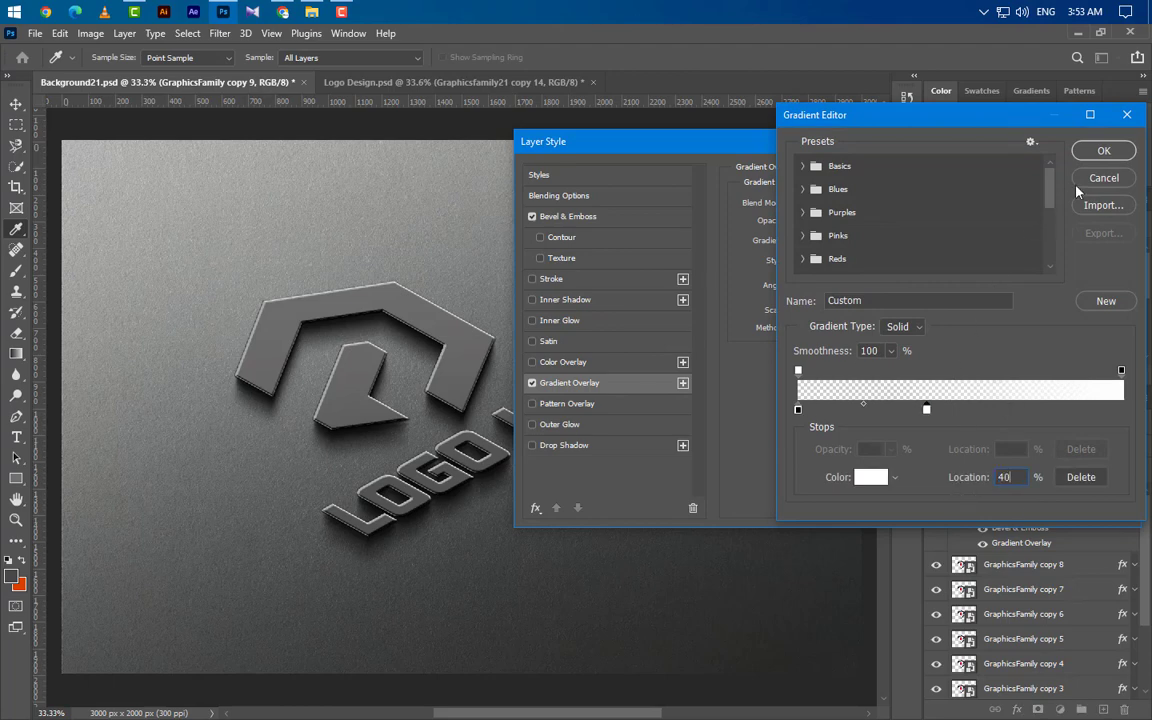
pyautogui.click(1104, 150)
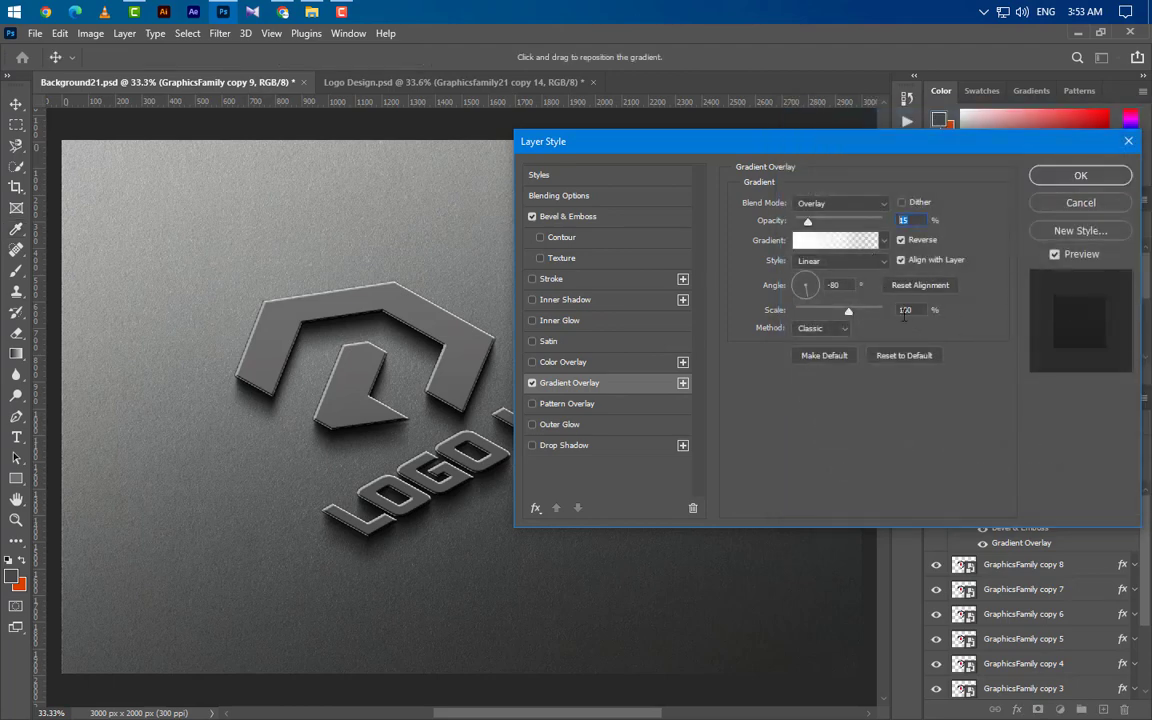
pyautogui.write('30')
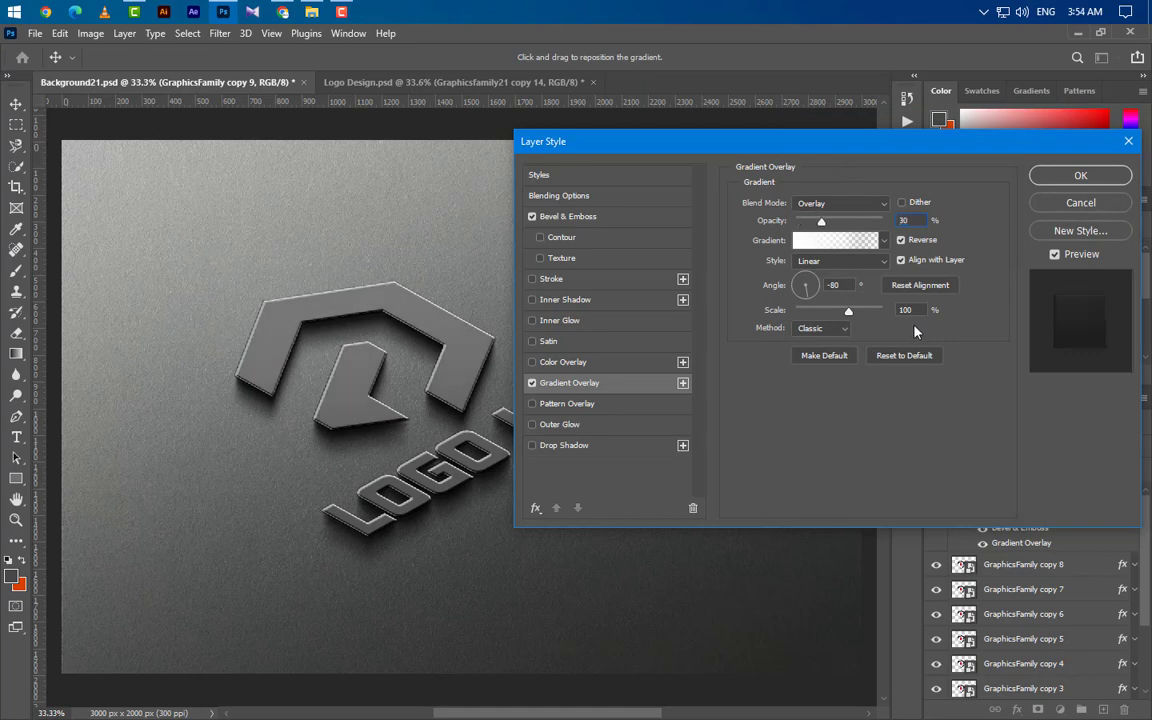
pyautogui.click(1081, 177)
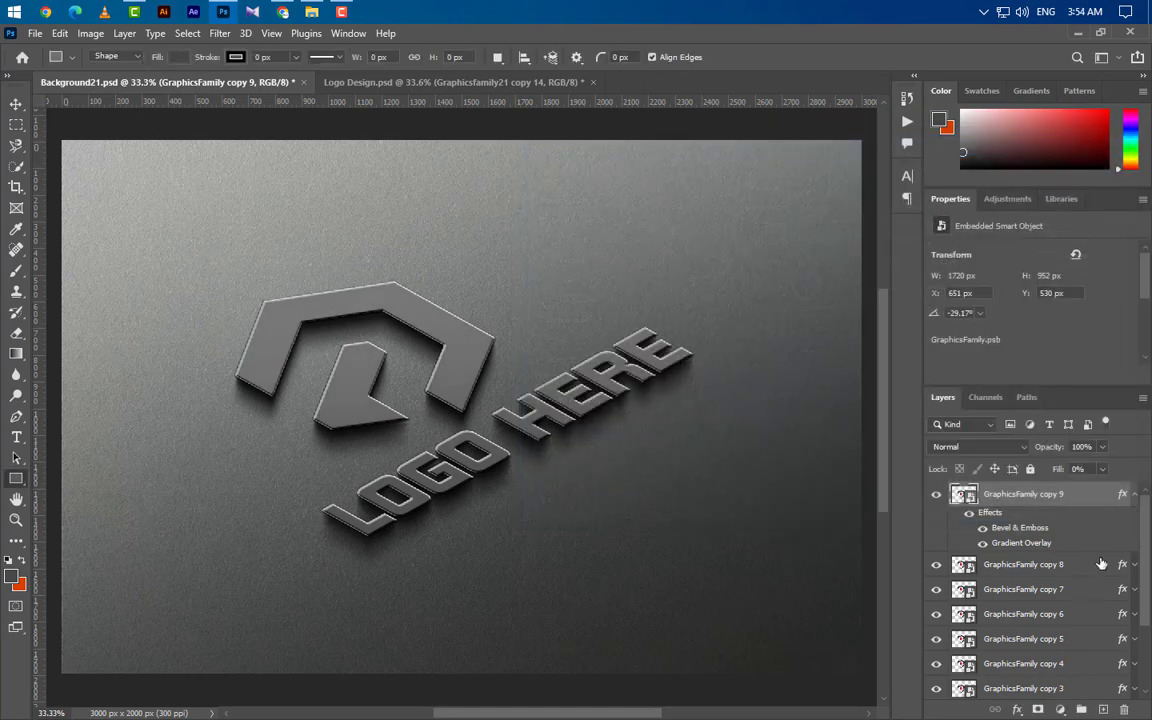
# Duplicate GraphicsFamily copy 9 as GraphicsFamily copy 10 and hide the new layer.
pyautogui.rightClick(1092, 494)
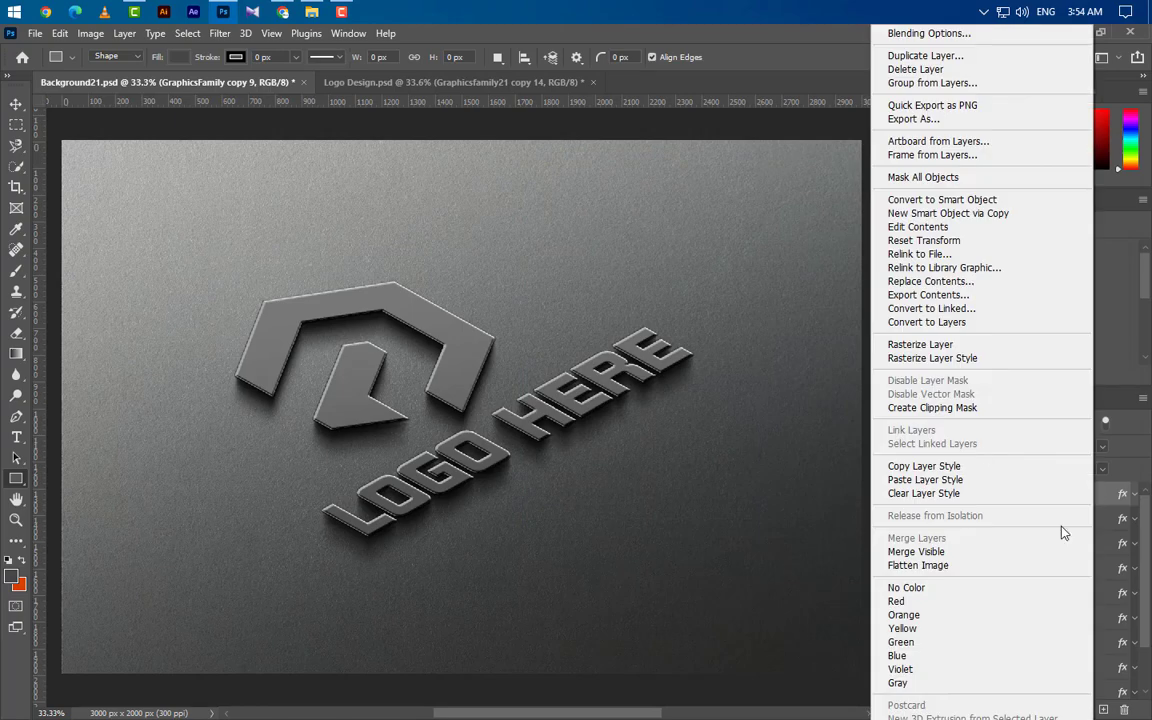
pyautogui.click(921, 56)
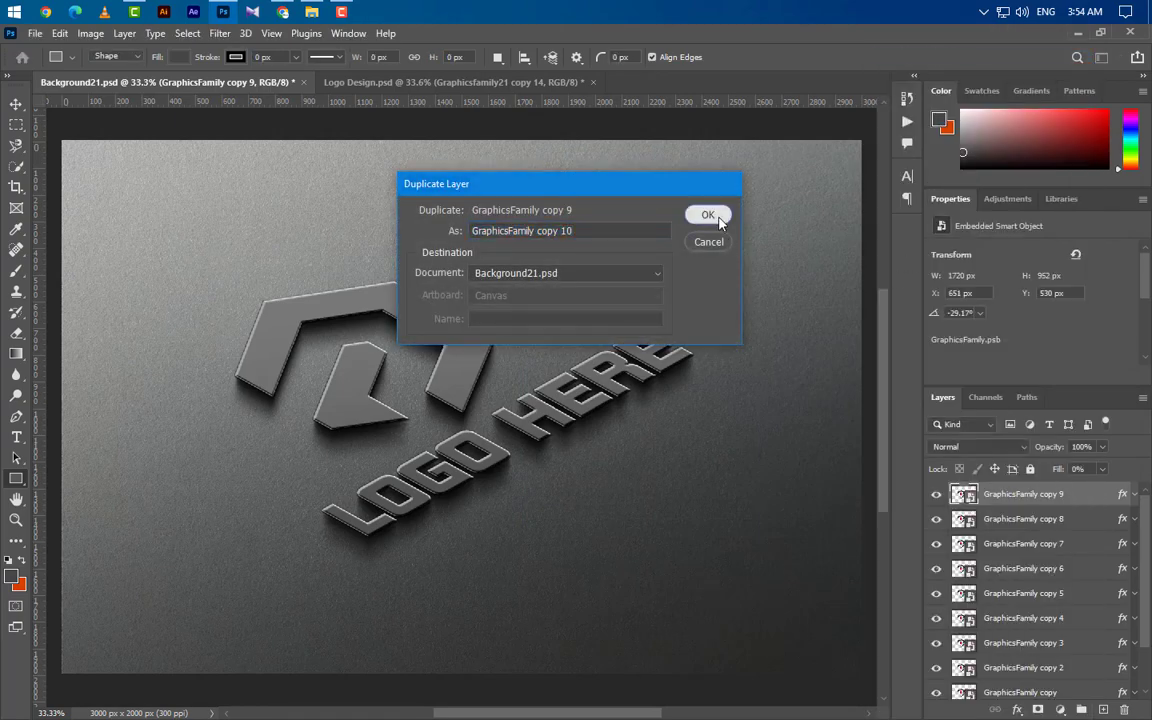
pyautogui.click(699, 216)
pyautogui.click(936, 494)
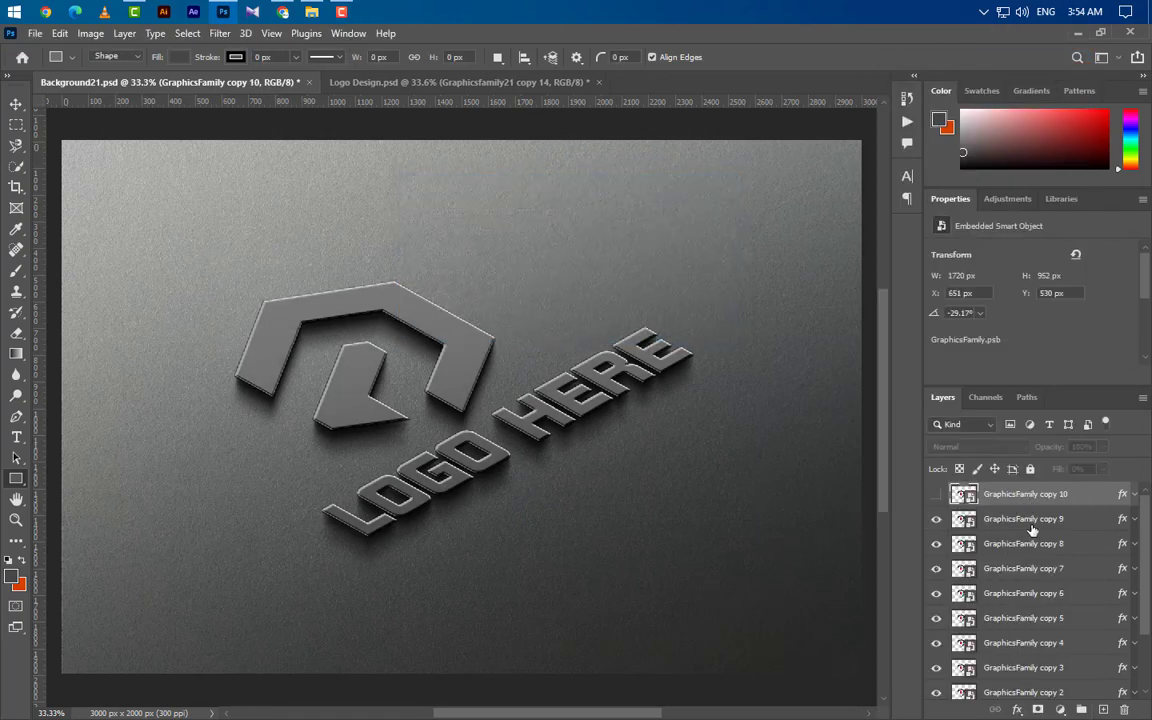
# Group all the logo layers from GraphicsFamily copy 9 down to GraphicsFamily, leaving out copy 10 and the Background.
pyautogui.click(995, 520)
pyautogui.keyDown('ctrl'); pyautogui.click(1075, 547); pyautogui.keyUp('ctrl')
pyautogui.keyDown('ctrl'); pyautogui.click(1076, 573); pyautogui.keyUp('ctrl')
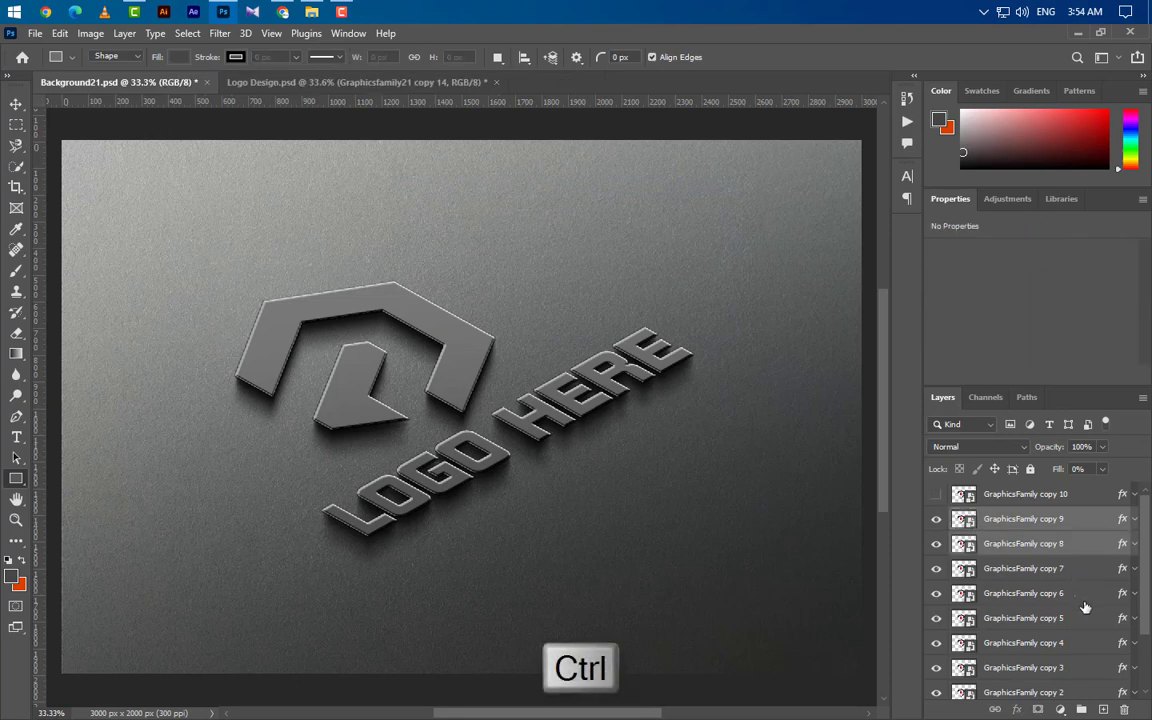
pyautogui.keyDown('ctrl'); pyautogui.click(1084, 600); pyautogui.keyUp('ctrl')
pyautogui.keyDown('ctrl'); pyautogui.click(1090, 620); pyautogui.keyUp('ctrl')
pyautogui.keyDown('ctrl'); pyautogui.click(1085, 644); pyautogui.keyUp('ctrl')
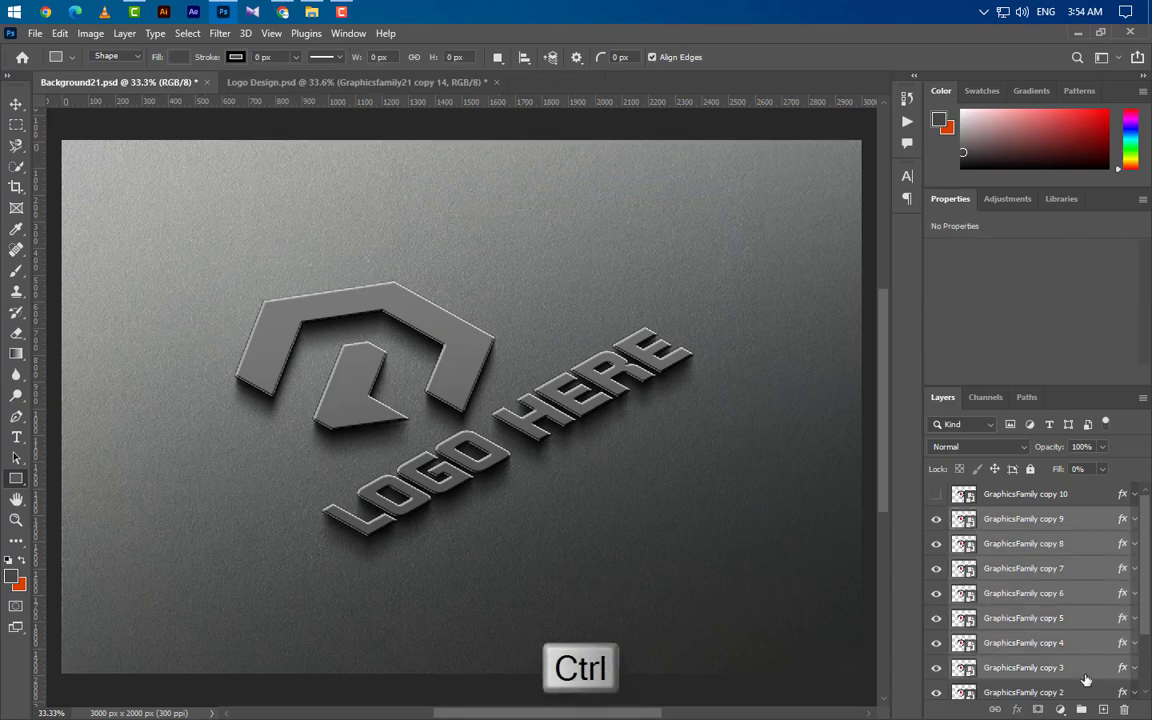
pyautogui.scroll(-3, 1080, 640)
pyautogui.keyDown('ctrl'); pyautogui.click(1073, 595); pyautogui.keyUp('ctrl')
pyautogui.keyDown('ctrl'); pyautogui.click(1071, 620); pyautogui.keyUp('ctrl')
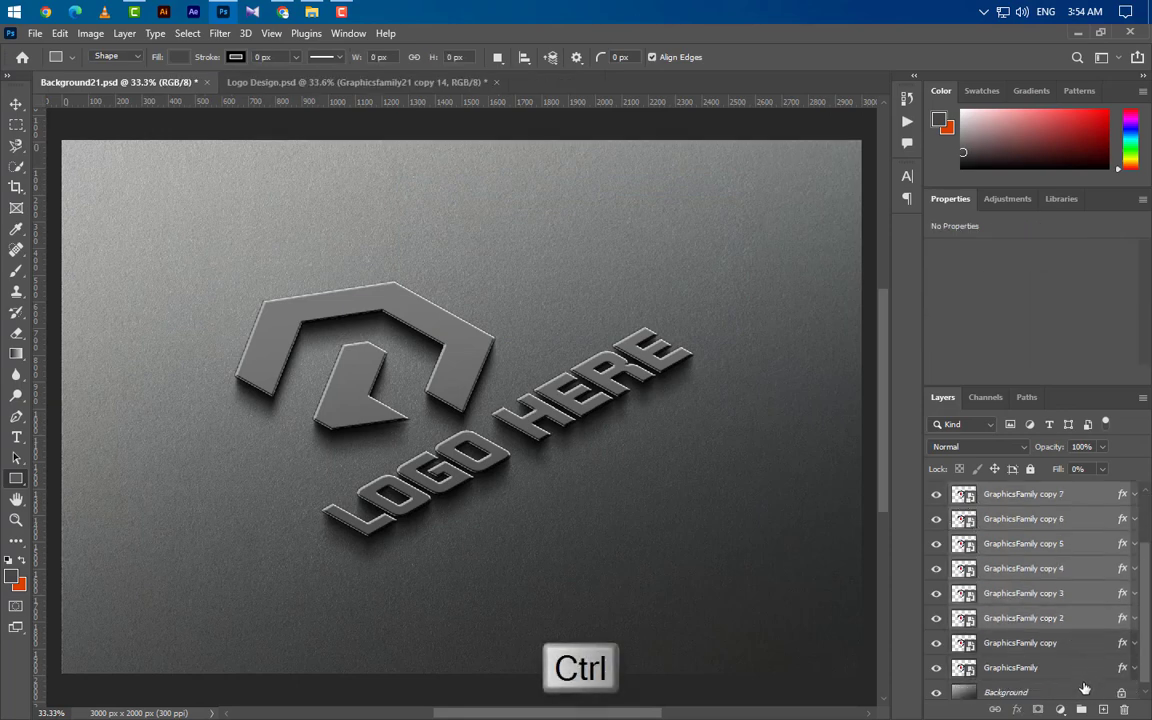
pyautogui.keyDown('ctrl'); pyautogui.click(1065, 650); pyautogui.keyUp('ctrl')
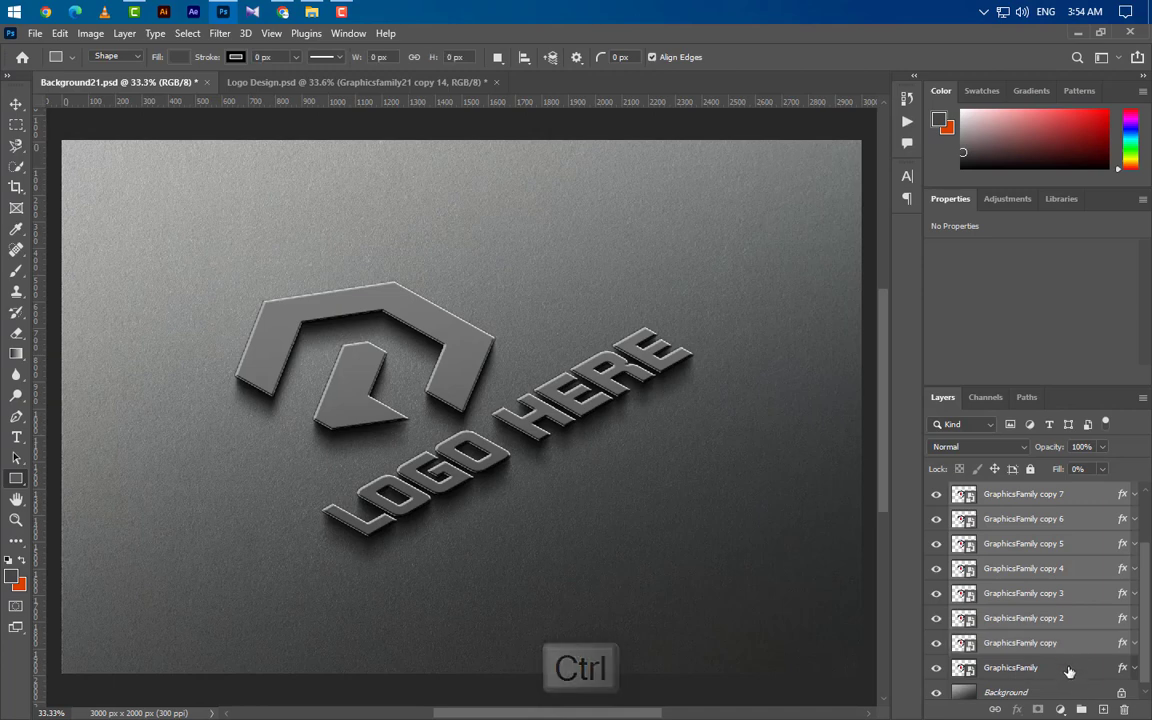
pyautogui.keyDown('ctrl'); pyautogui.click(1072, 668); pyautogui.keyUp('ctrl')
pyautogui.click(1081, 709)
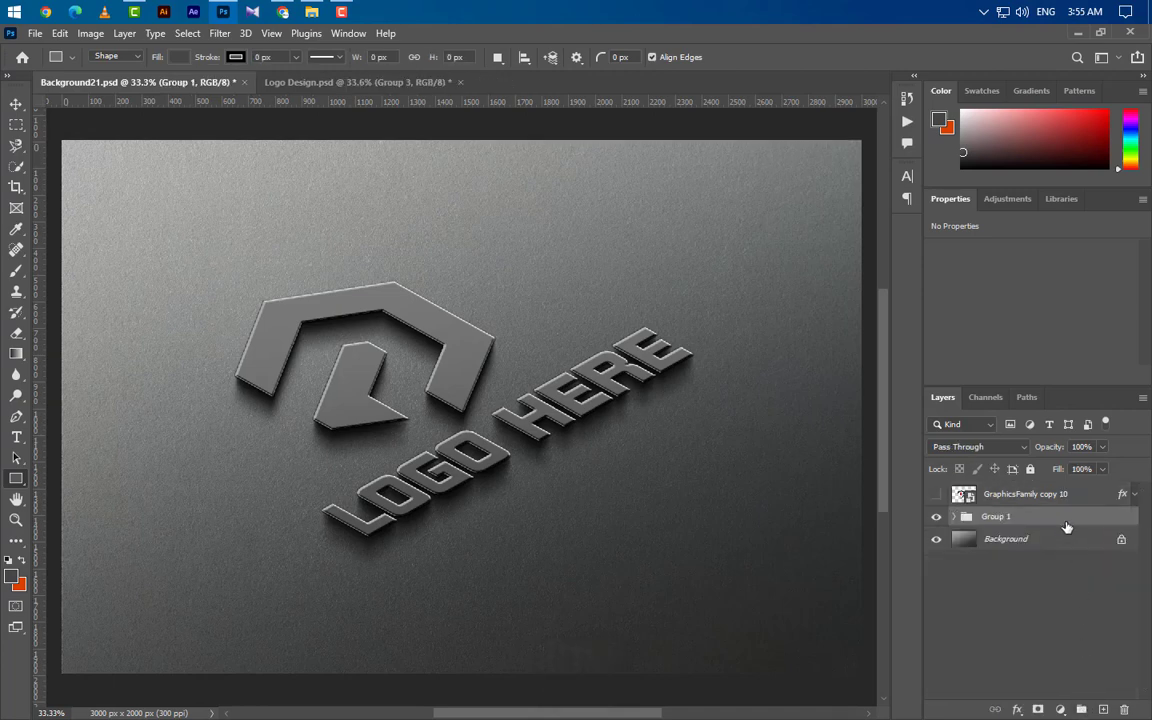
# Enable Bevel & Emboss on Group 1 with the Inner Bevel style and Smooth technique.
pyautogui.rightClick(1065, 517)
pyautogui.click(950, 79)
pyautogui.click(640, 218)
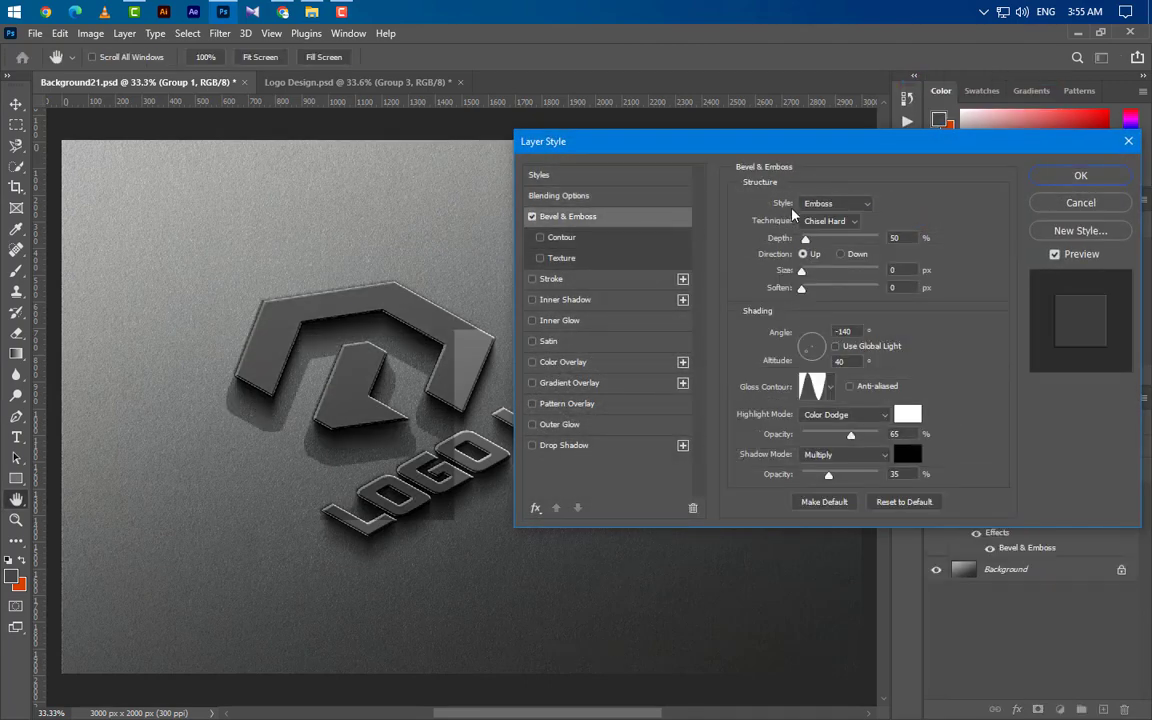
pyautogui.click(836, 203)
pyautogui.click(821, 229)
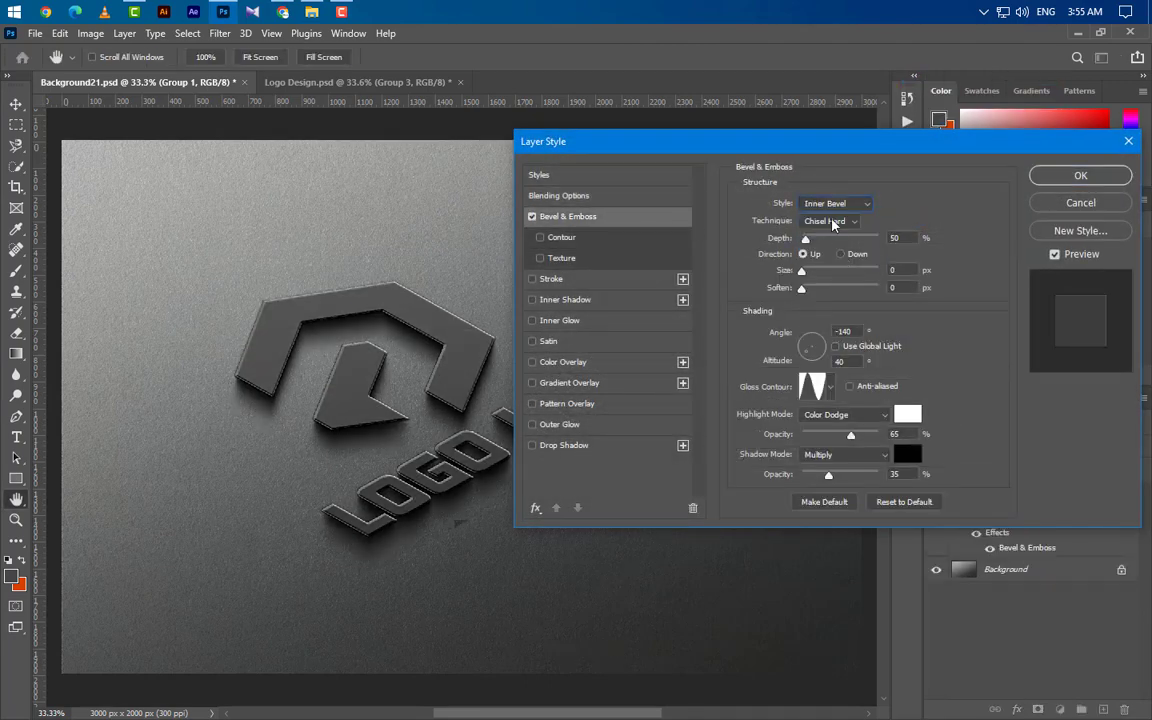
pyautogui.click(830, 221)
pyautogui.click(815, 235)
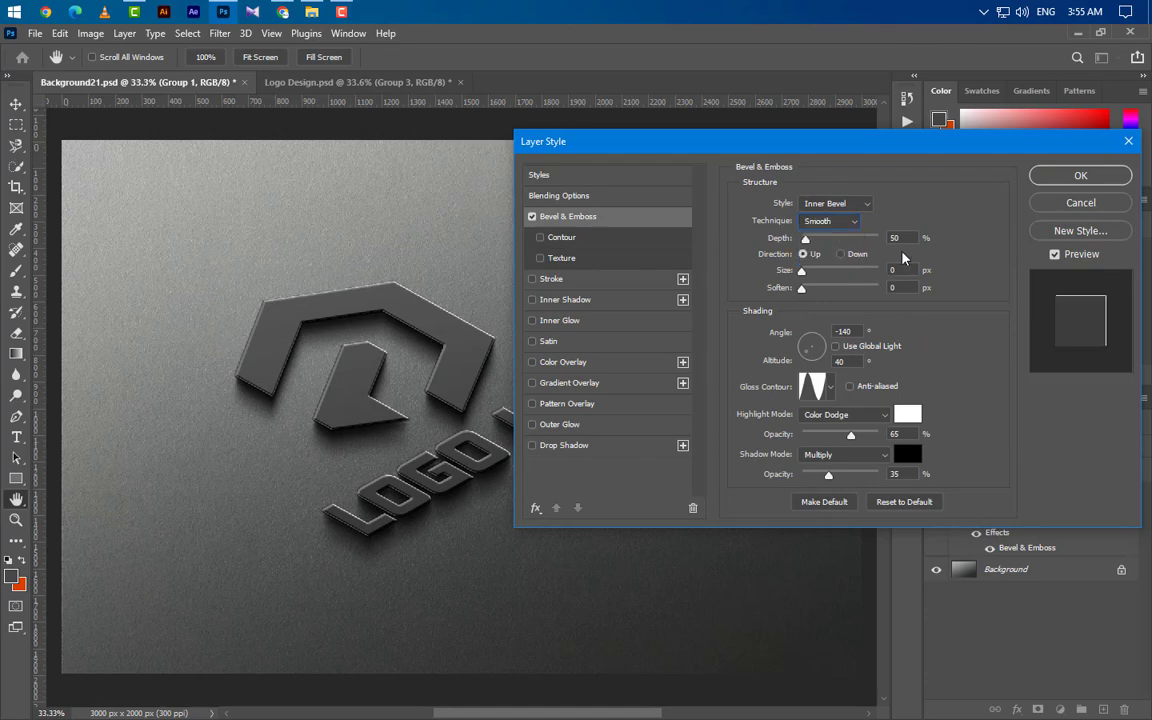
# Set the group's bevel depth to 1000%, size to 1 px and soften to 2 px.
pyautogui.moveTo(805, 238); pyautogui.dragTo(925, 292)
pyautogui.write('1')
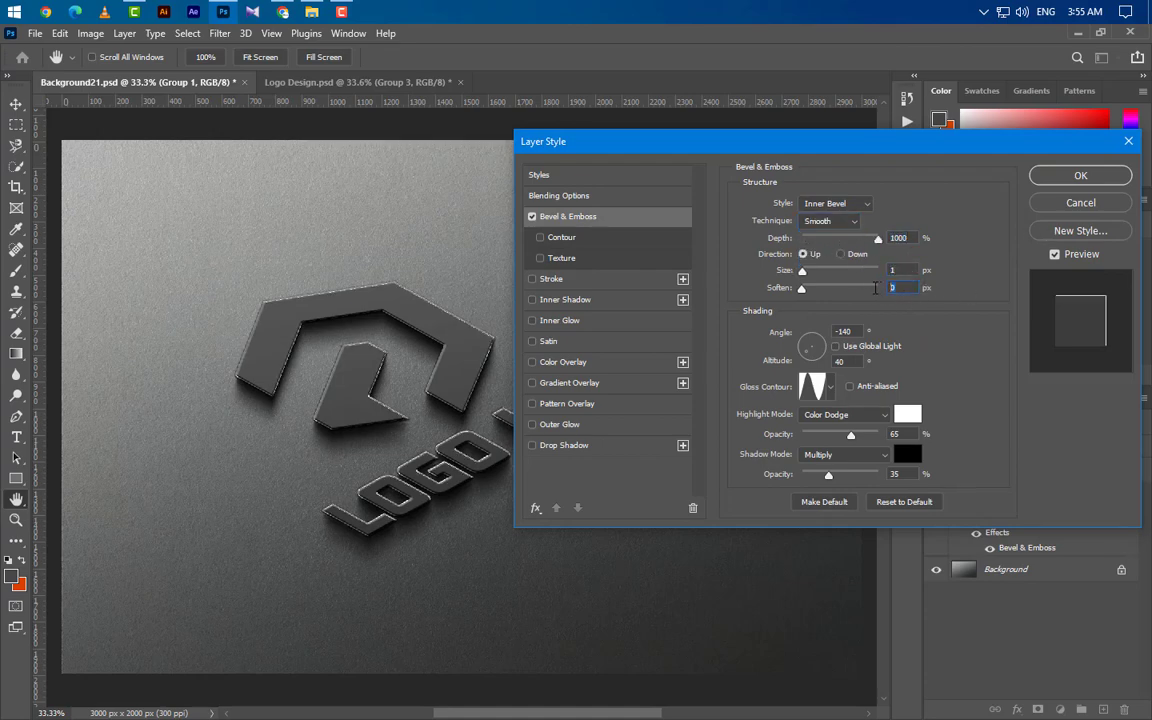
pyautogui.write('2')
# Set the group's bevel shading to angle 80° and altitude 50° with the linear gloss contour.
pyautogui.press('Tab')
pyautogui.write('80')
pyautogui.press('Tab')
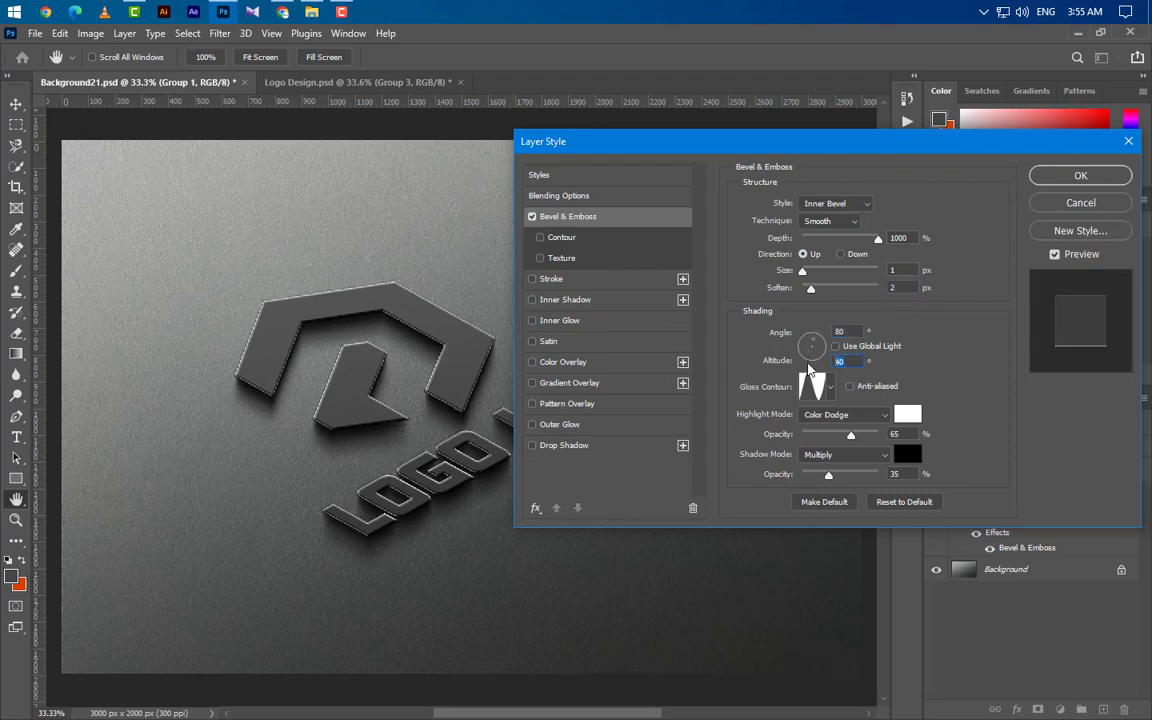
pyautogui.write('50')
pyautogui.click(830, 387)
pyautogui.click(733, 424)
pyautogui.click(955, 428)
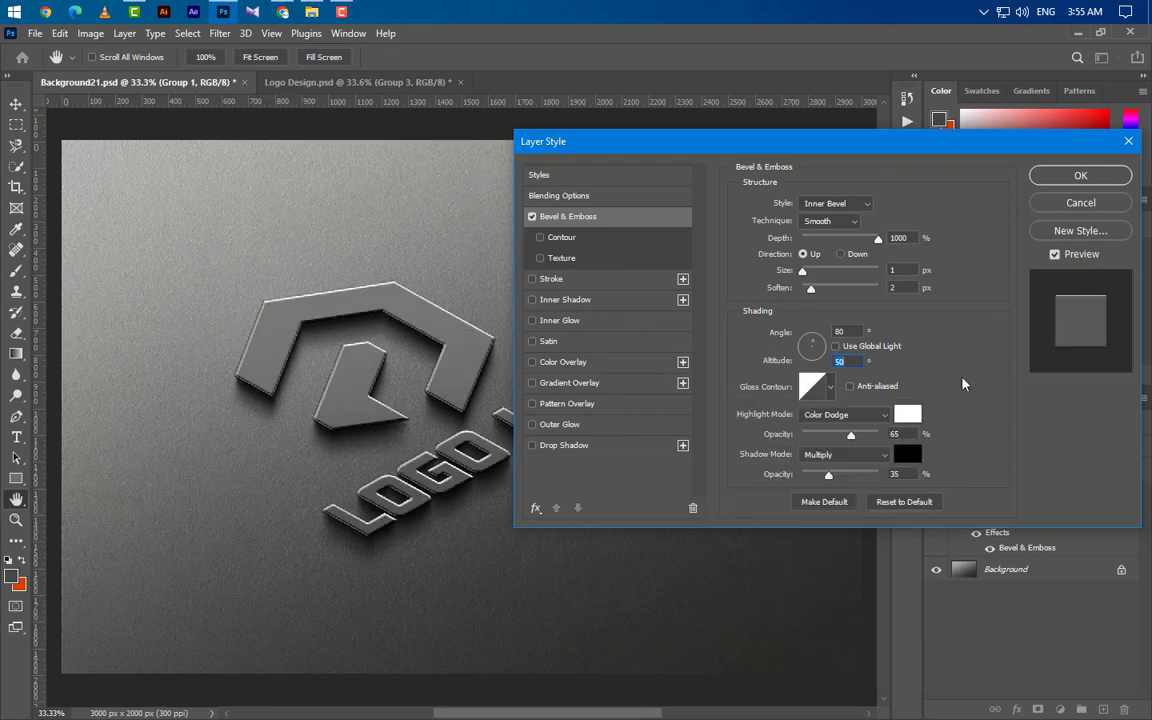
# Set the group's bevel highlight opacity to 50% and shadow opacity to 0%, apply the style, and collapse the group's effects list.
pyautogui.doubleClick(895, 434)
pyautogui.moveTo(908, 435); pyautogui.dragTo(868, 436)
pyautogui.write('50')
pyautogui.write('0')
pyautogui.click(1080, 176)
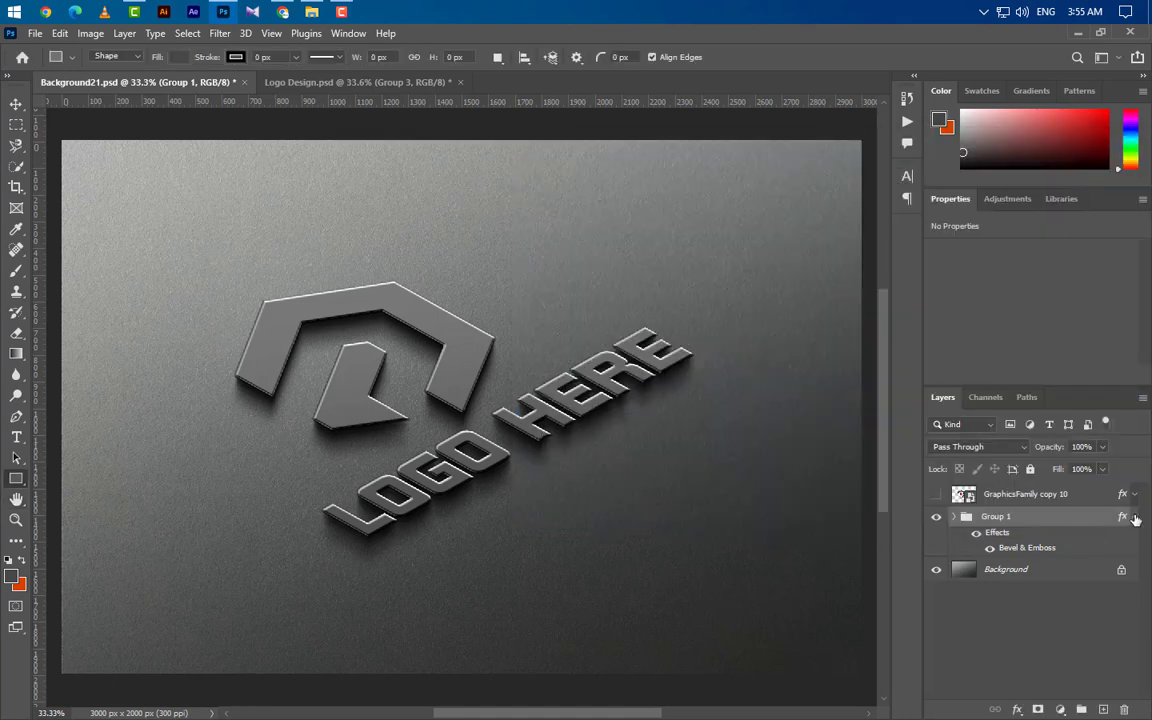
pyautogui.click(1133, 516)
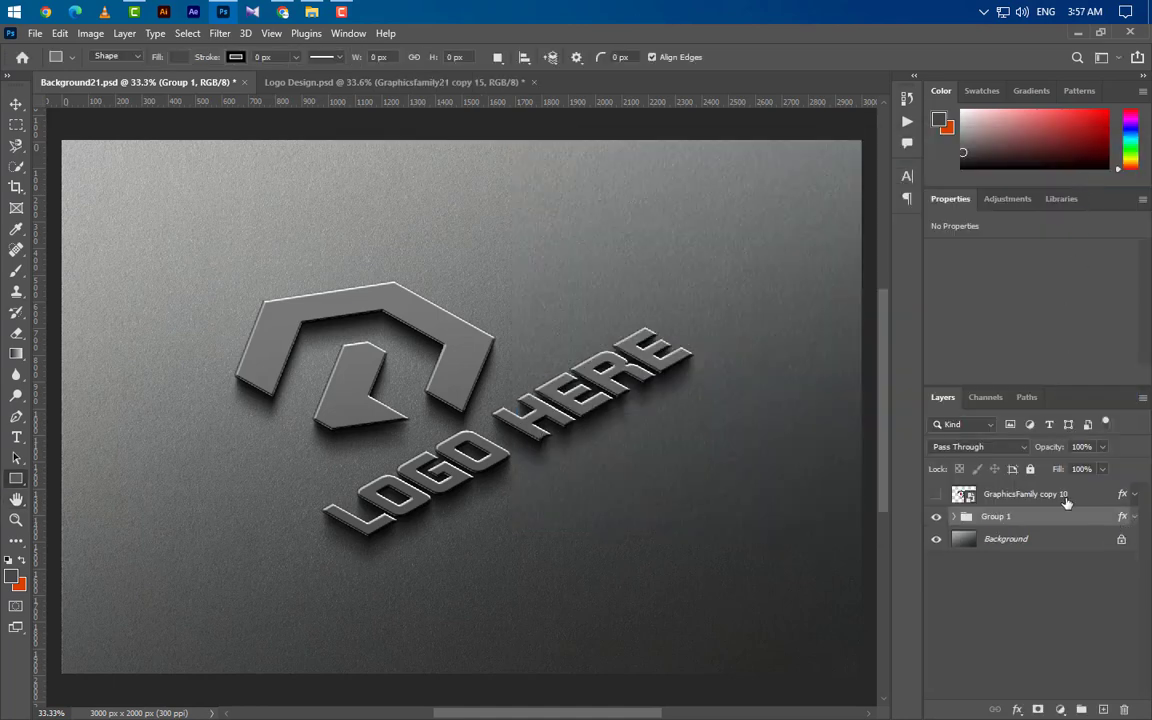
# Make the GraphicsFamily copy 10 layer visible and clear its layer style.
pyautogui.click(1064, 500)
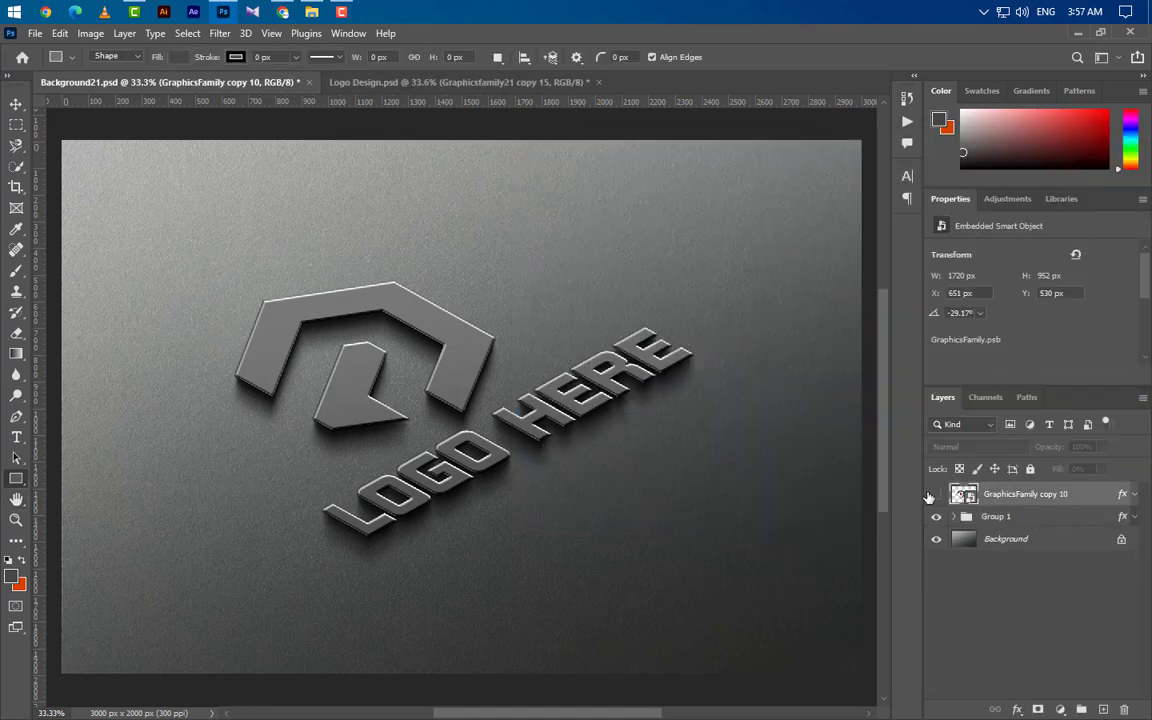
pyautogui.rightClick(1096, 500)
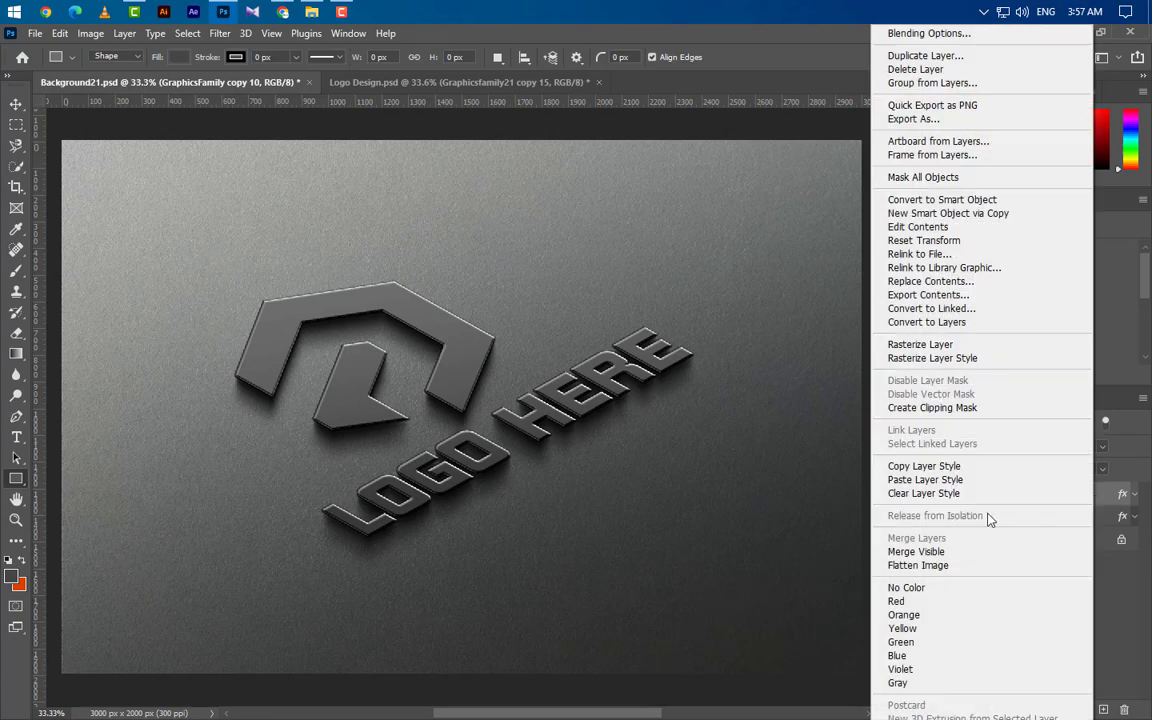
pyautogui.click(1080, 494)
# Set the GraphicsFamily copy 10 layer's opacity to 40% and its fill to 0%.
pyautogui.click(1083, 447)
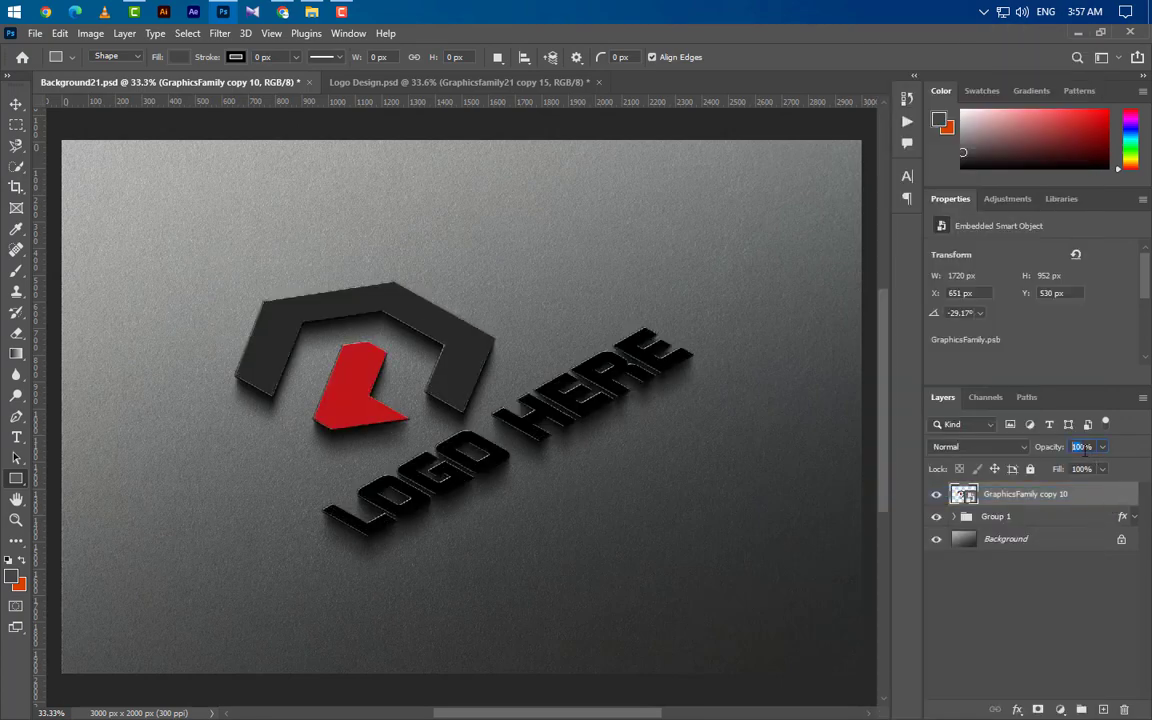
pyautogui.write('40')
pyautogui.press('Return')
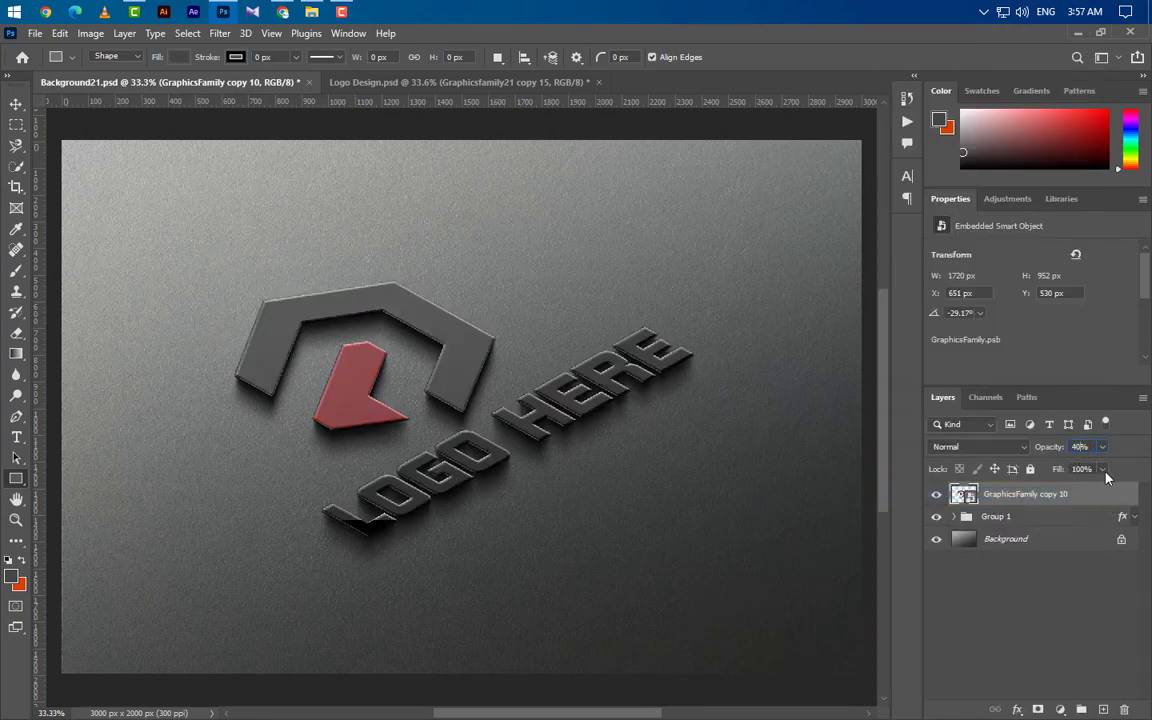
pyautogui.click(1102, 469)
pyautogui.moveTo(1105, 490); pyautogui.dragTo(1001, 496)
# Add a Gradient Overlay to GraphicsFamily copy 10 with Normal blend mode and 100% opacity.
pyautogui.rightClick(1090, 497)
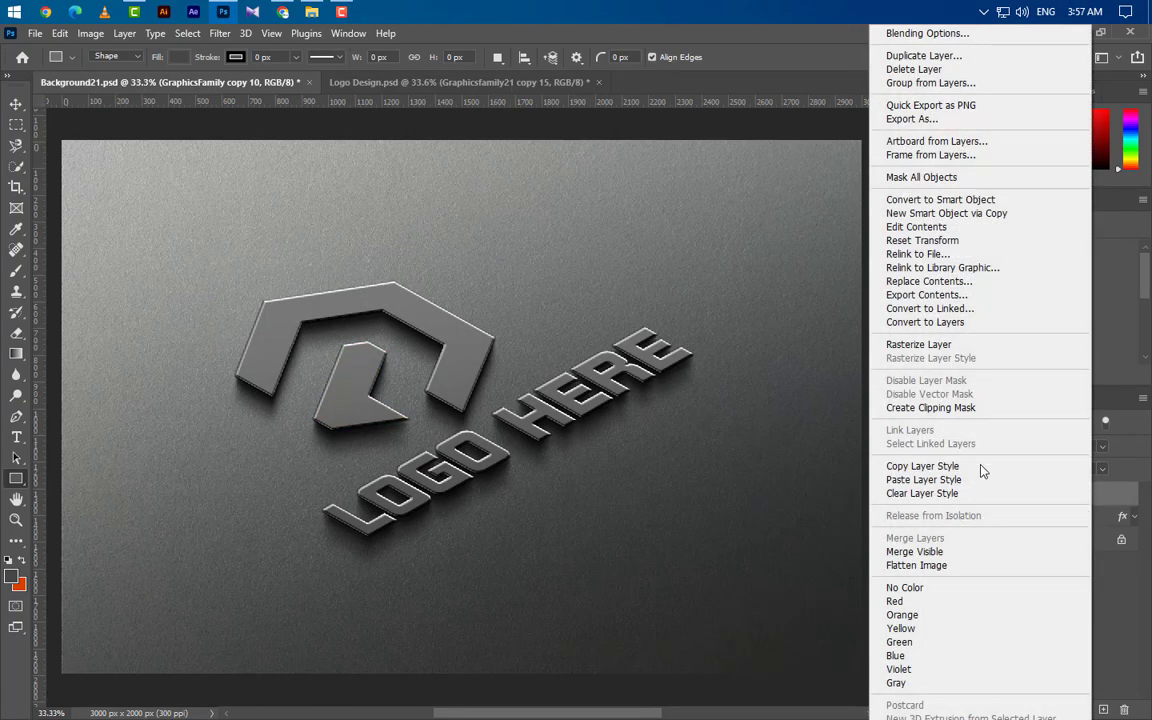
pyautogui.click(942, 38)
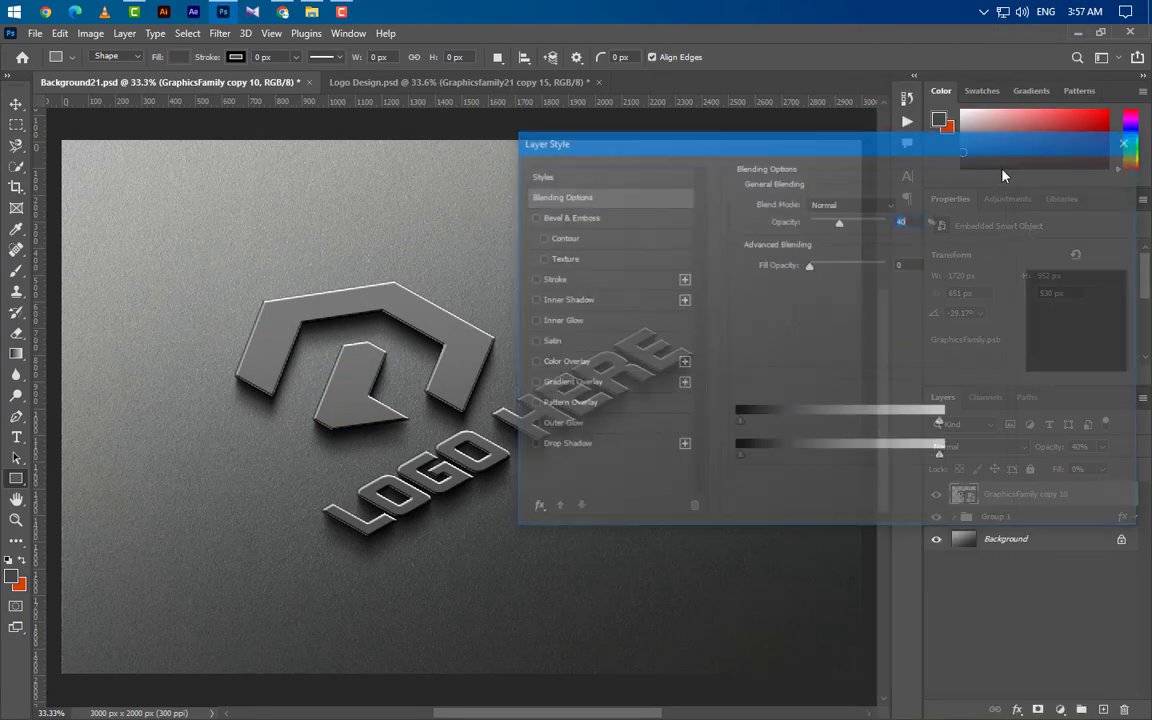
pyautogui.click(624, 385)
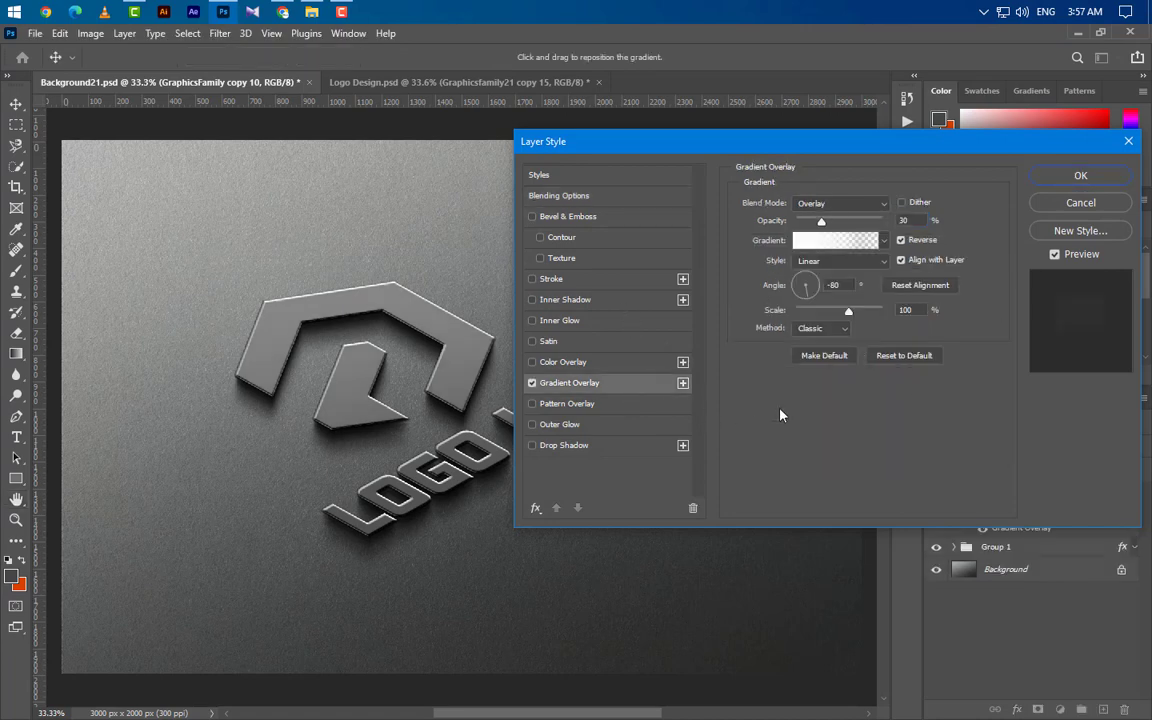
pyautogui.click(842, 204)
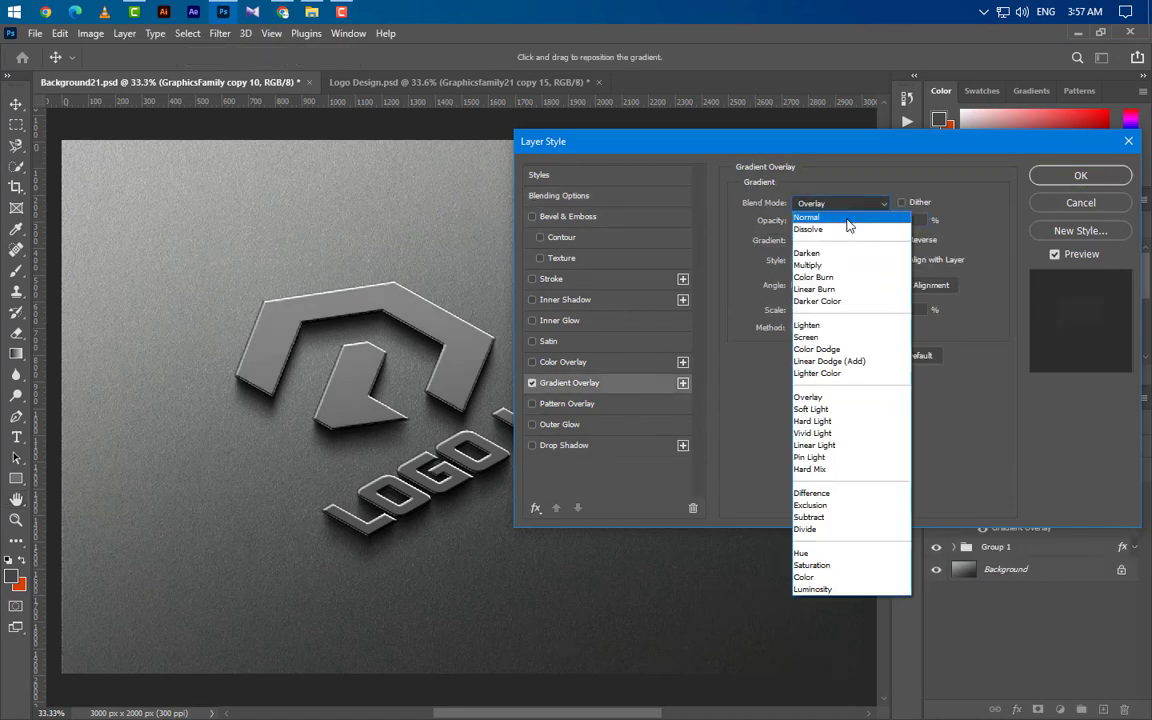
pyautogui.click(847, 219)
pyautogui.moveTo(915, 222); pyautogui.dragTo(868, 225)
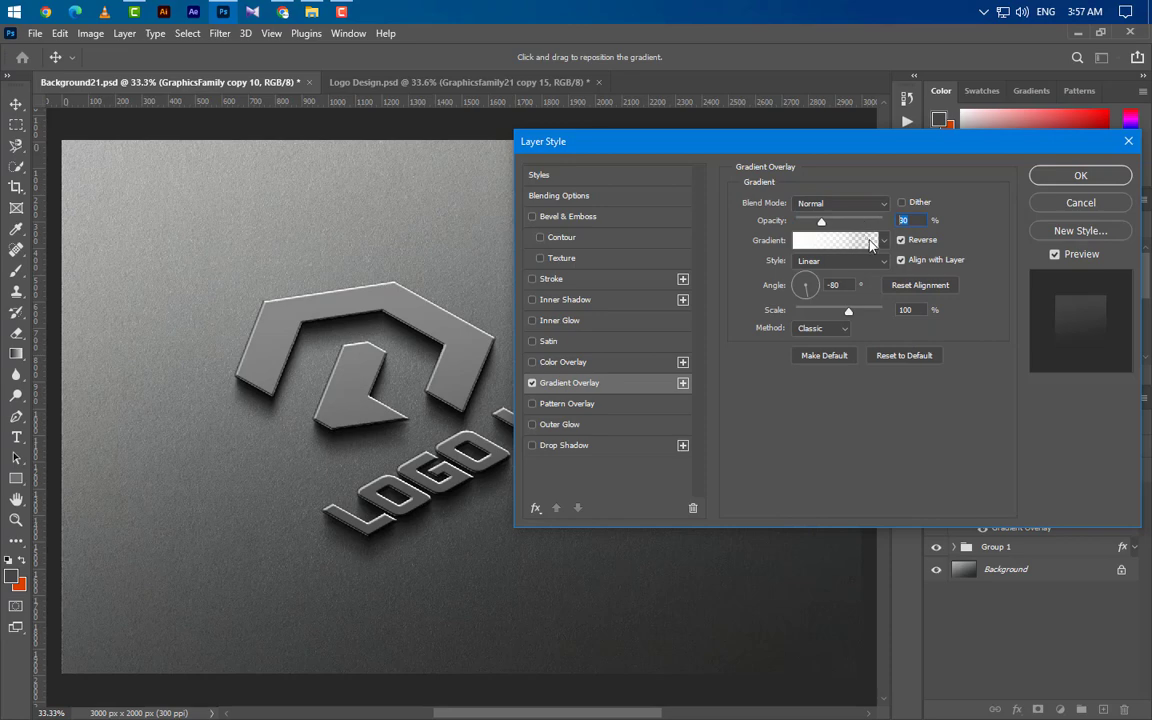
pyautogui.write('100')
# Turn off Reverse for the gradient overlay and set its angle to 100° and scale to 75%.
pyautogui.click(901, 241)
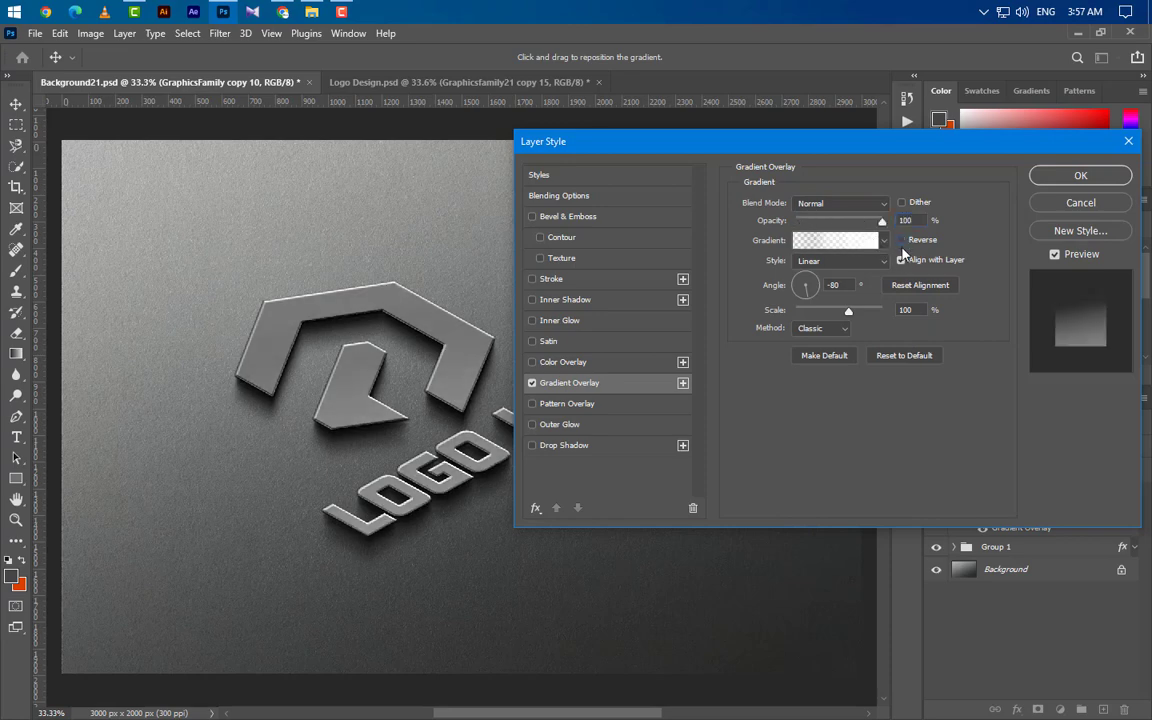
pyautogui.moveTo(838, 287); pyautogui.dragTo(806, 286)
pyautogui.write('100')
pyautogui.moveTo(915, 311); pyautogui.dragTo(875, 314)
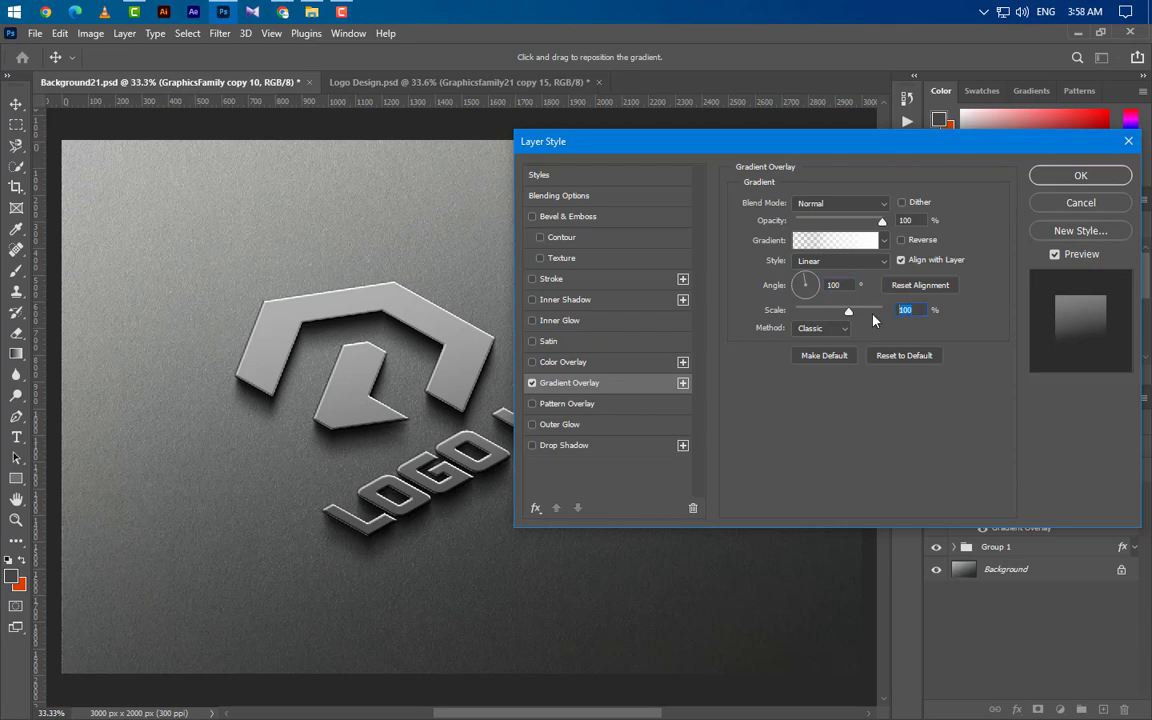
pyautogui.write('75')
# Make the overlay gradient's starting colour stop white and move the other white stop to location 100%.
pyautogui.click(840, 241)
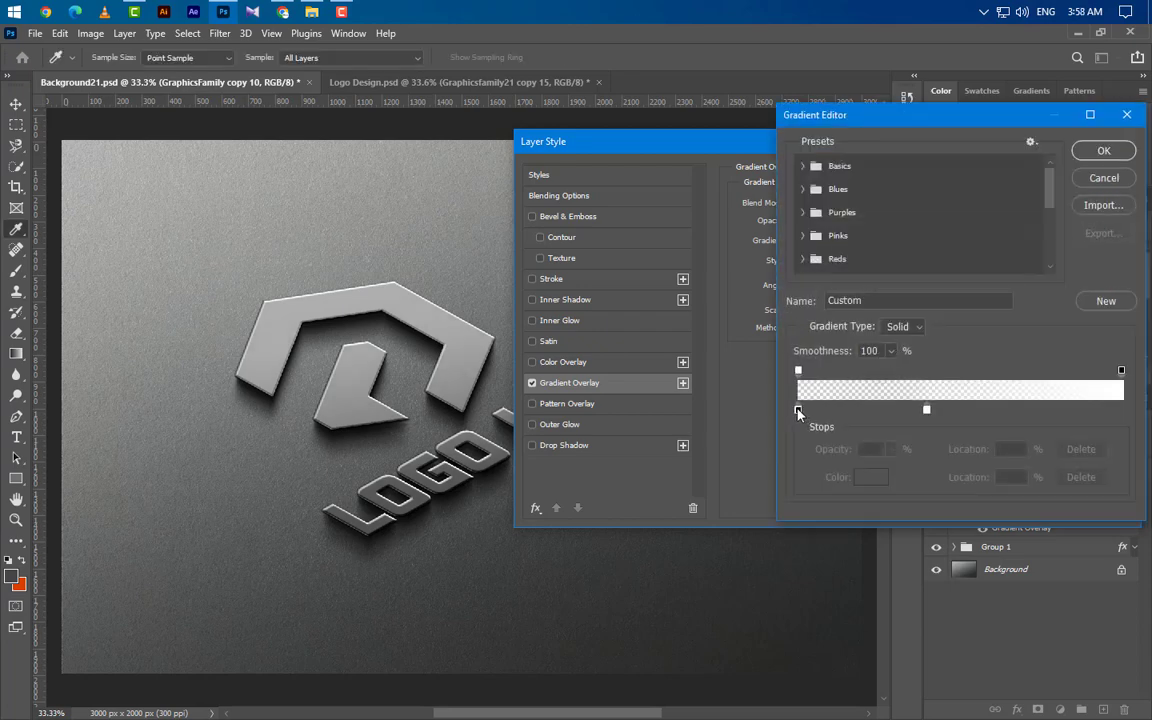
pyautogui.click(798, 410)
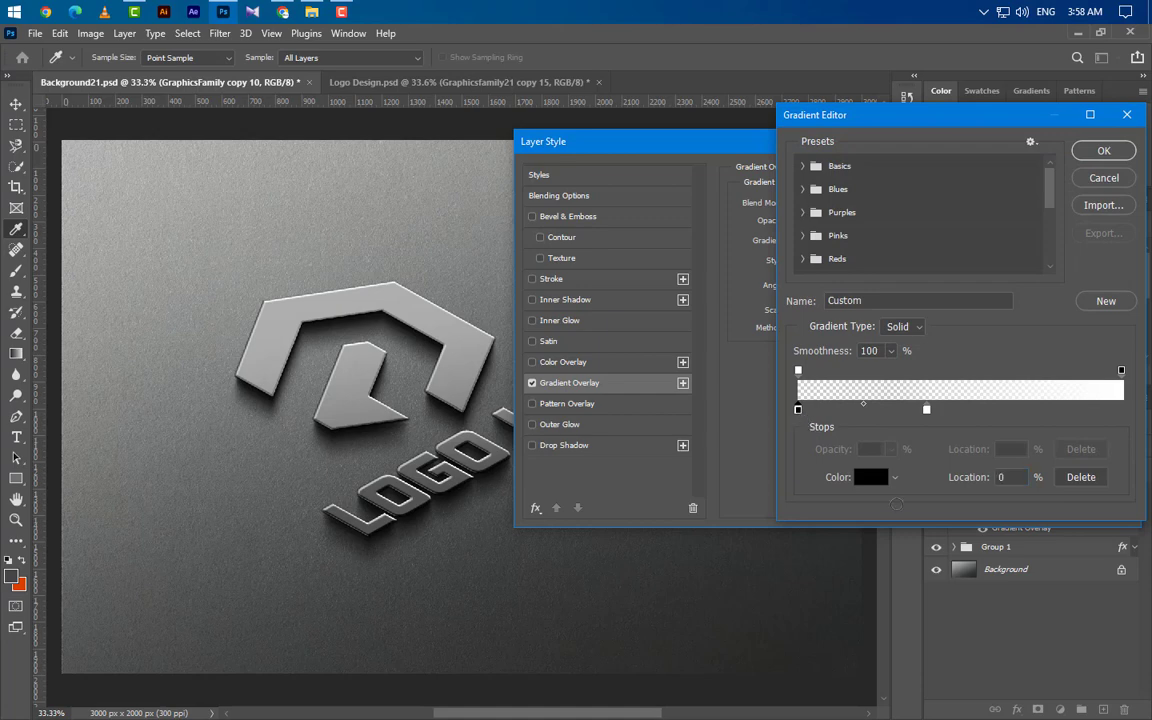
pyautogui.doubleClick(798, 410)
pyautogui.click(729, 306)
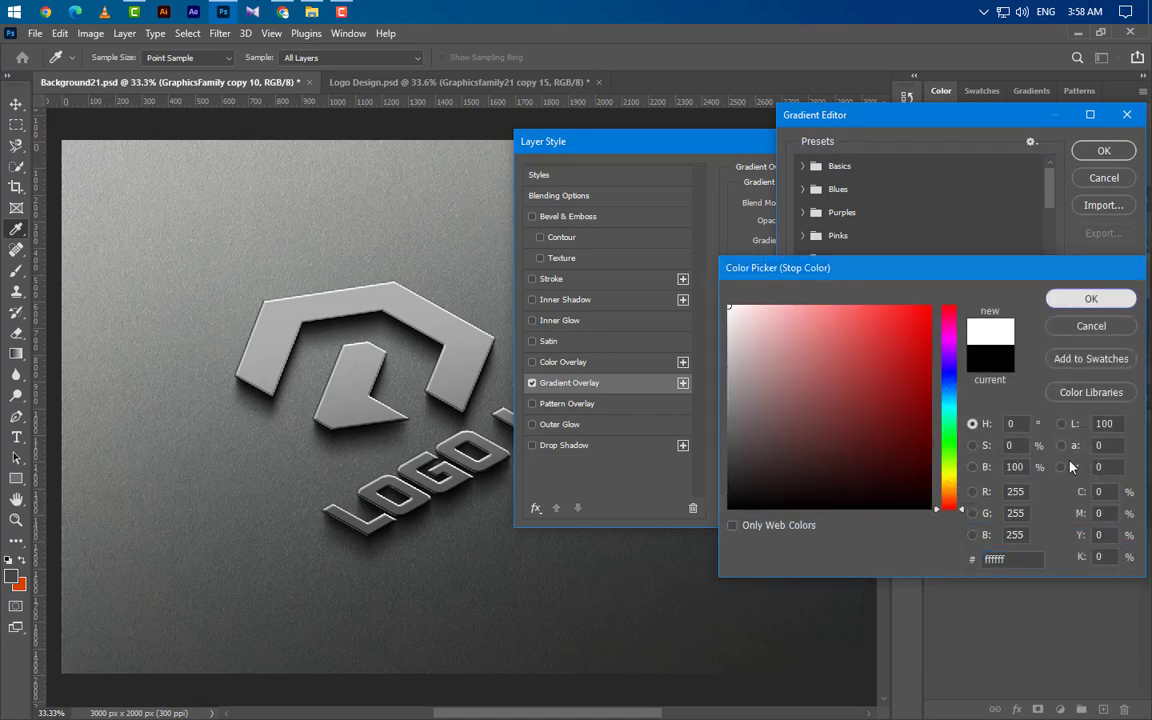
pyautogui.click(1091, 298)
pyautogui.moveTo(927, 410); pyautogui.dragTo(1121, 410)
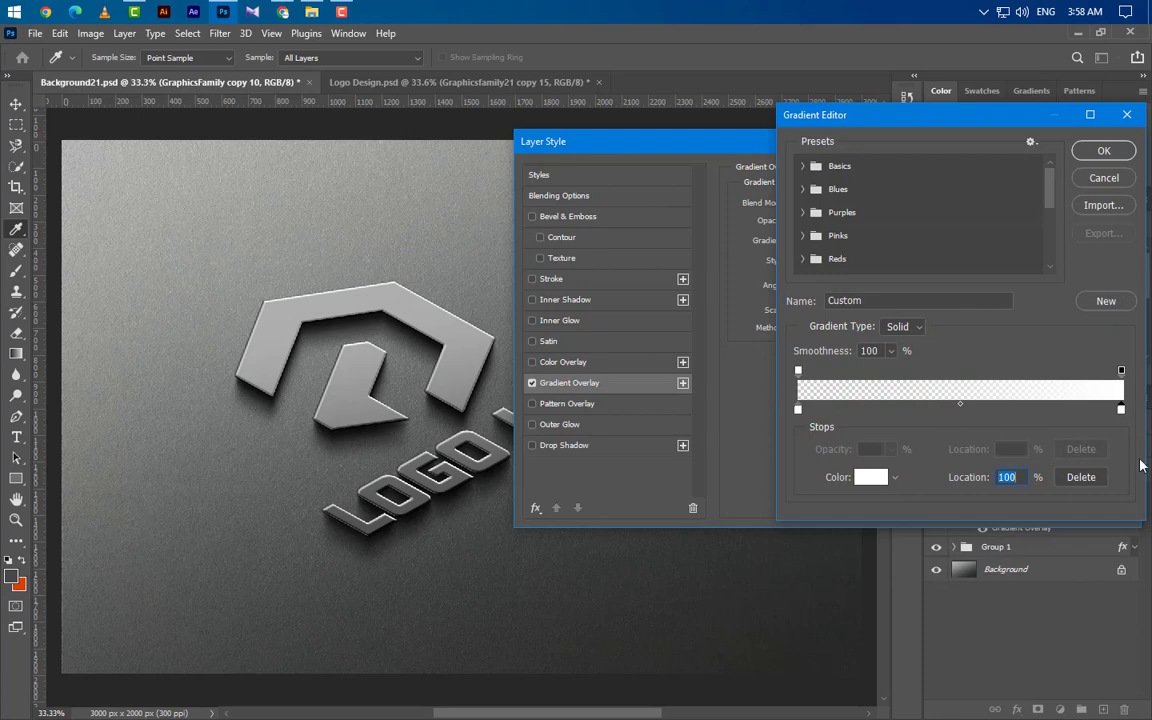
# Set the gradient's starting opacity stop to 100% and its end colour stop to bcbcbc, and accept the gradient.
pyautogui.click(799, 371)
pyautogui.click(891, 449)
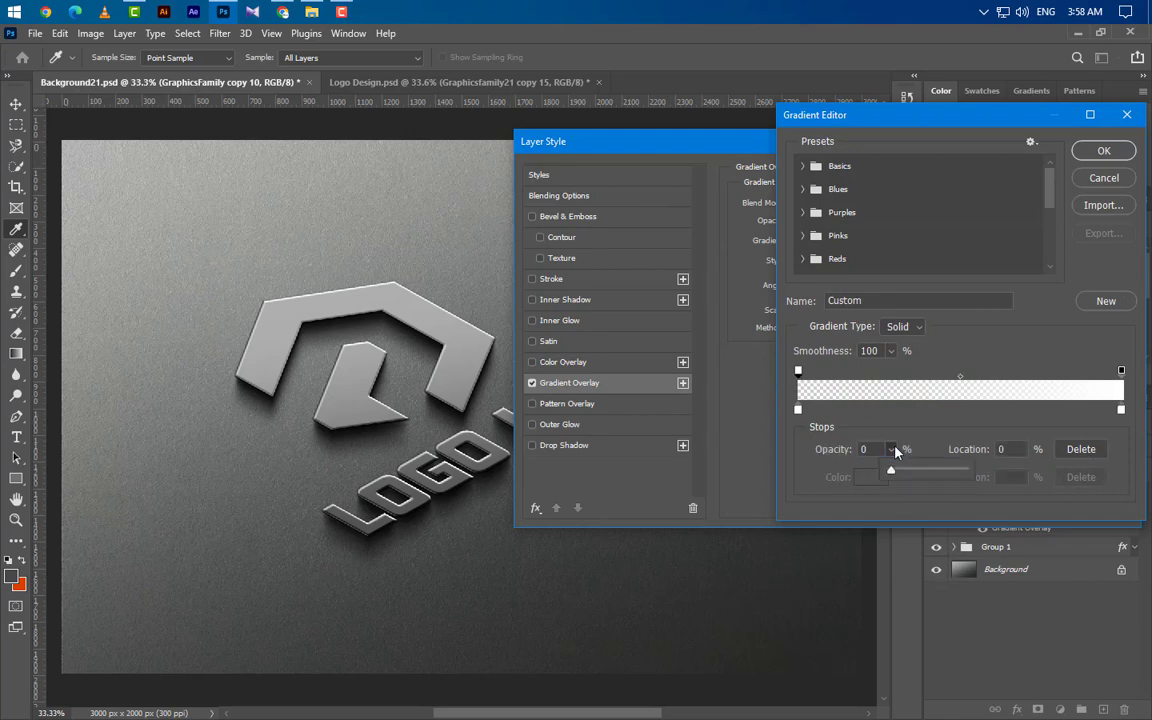
pyautogui.moveTo(891, 478); pyautogui.dragTo(968, 470)
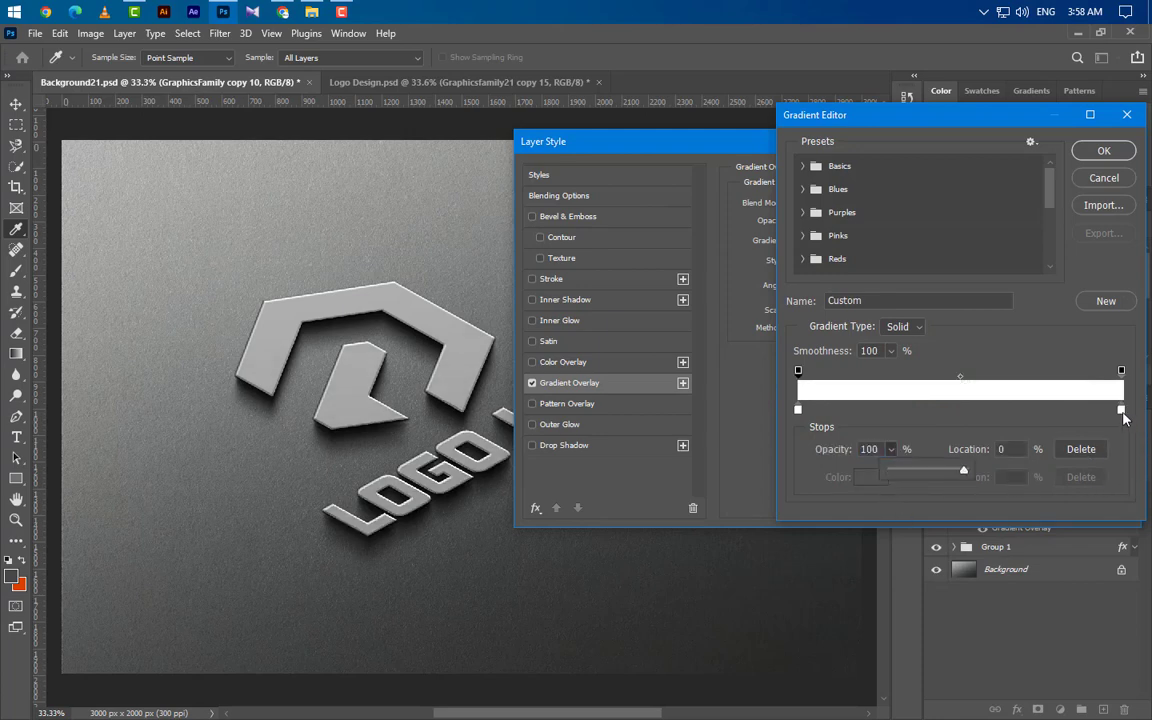
pyautogui.click(1121, 410)
pyautogui.doubleClick(1121, 411)
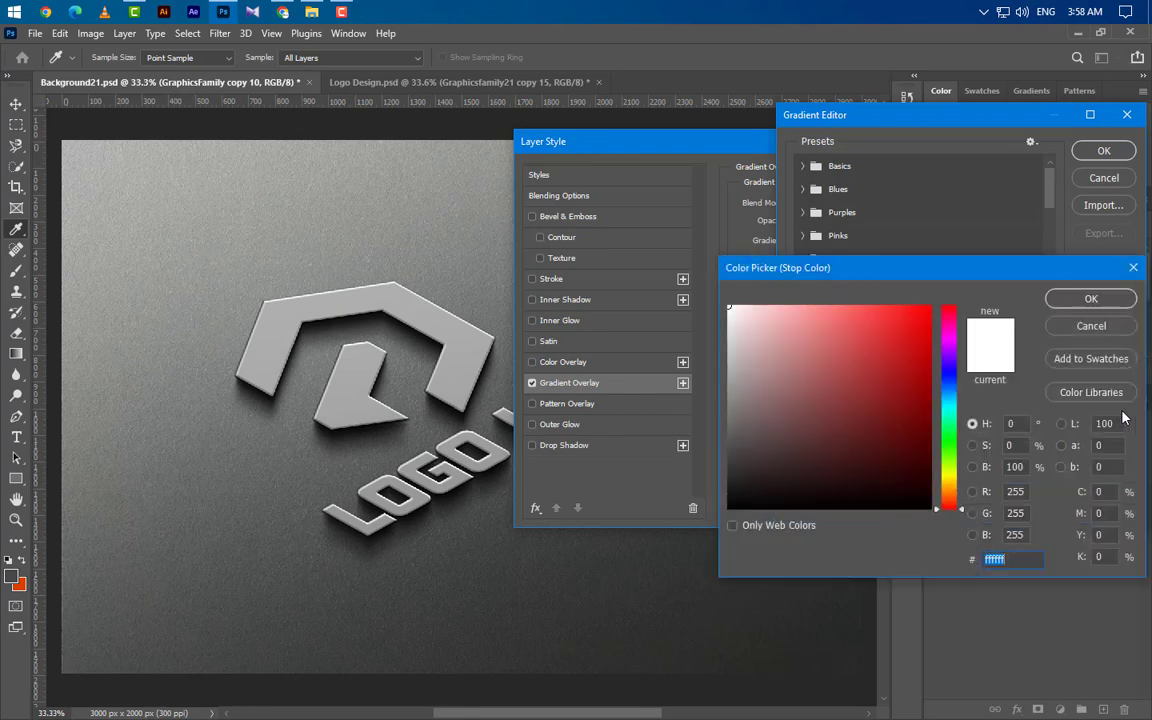
pyautogui.write('bcbcbc')
pyautogui.click(1105, 296)
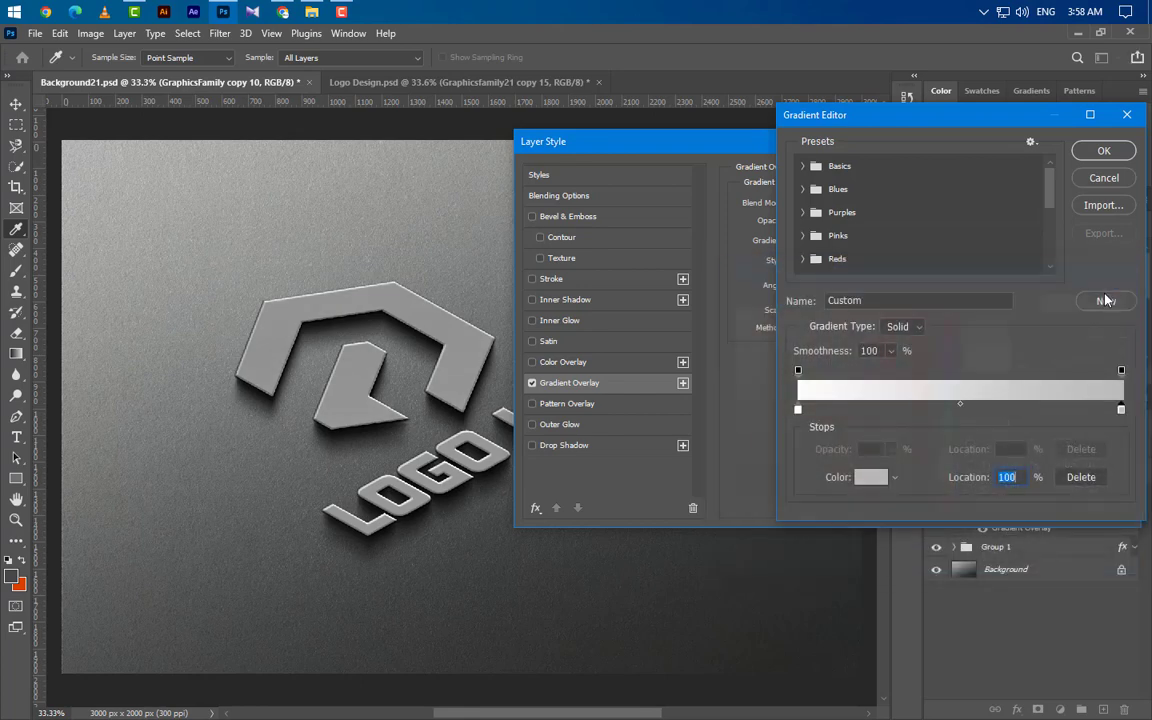
pyautogui.click(1104, 150)
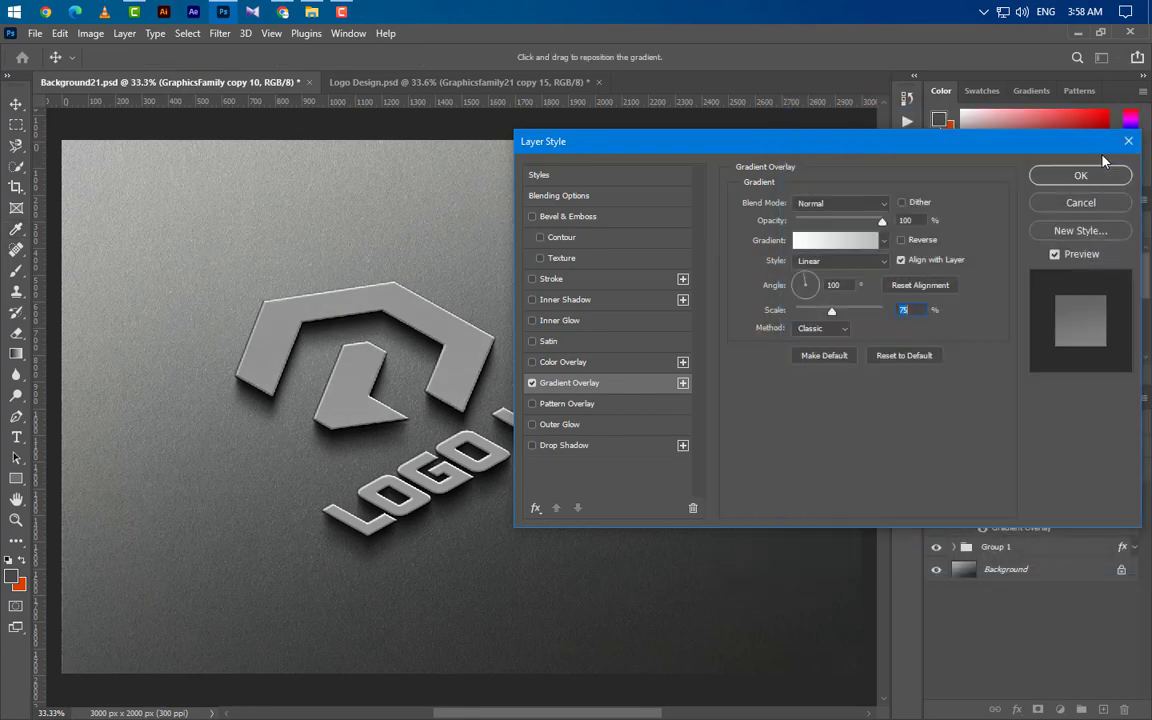
# Add an Outer Glow with Overlay blend mode, 30% opacity and 60 px size, and apply the layer style.
pyautogui.click(598, 426)
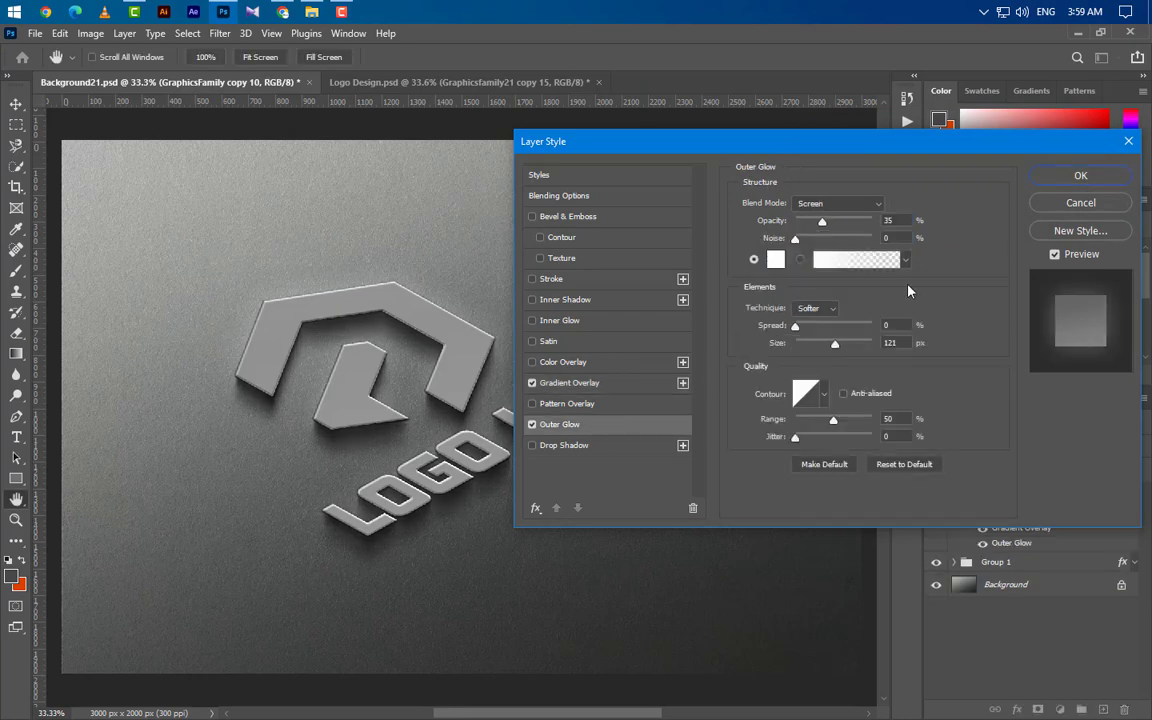
pyautogui.click(850, 208)
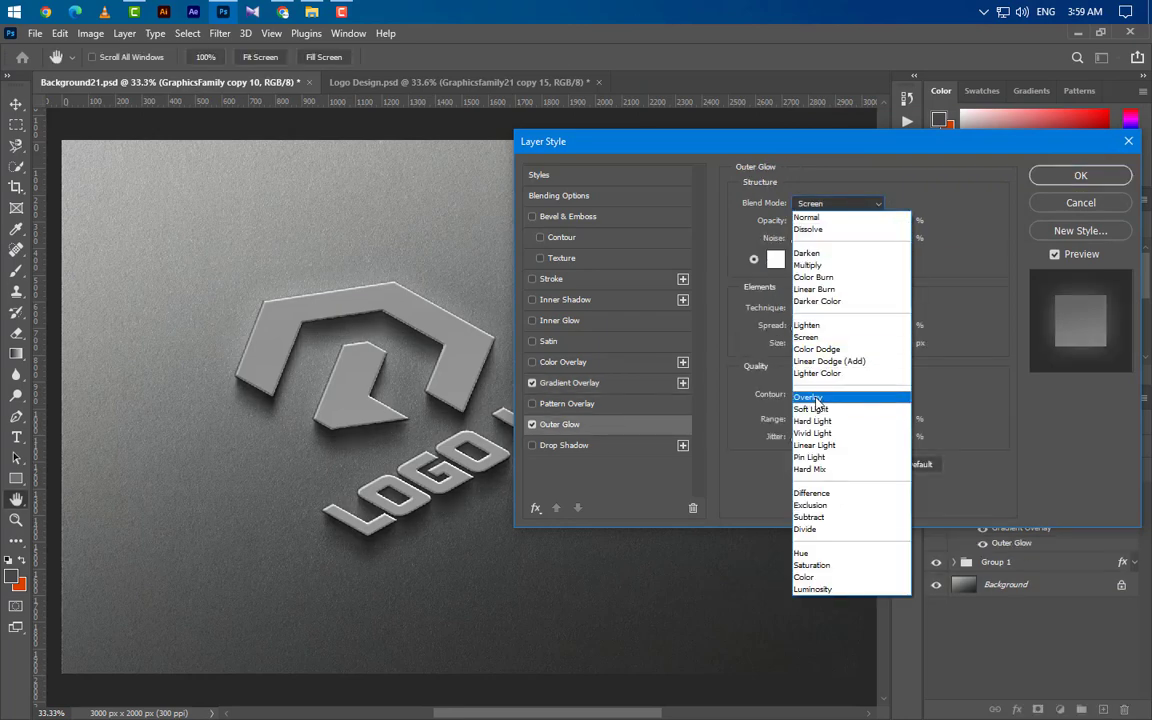
pyautogui.click(885, 393)
pyautogui.click(880, 222)
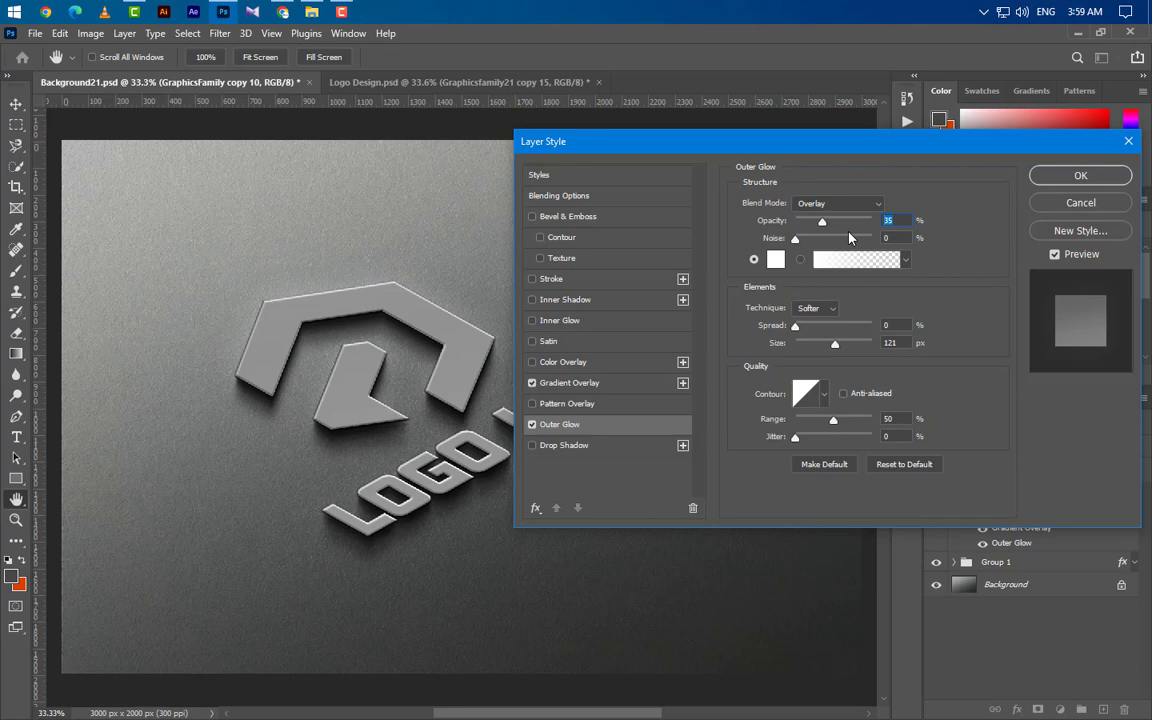
pyautogui.write('30')
pyautogui.click(886, 343)
pyautogui.write('60')
pyautogui.click(886, 419)
pyautogui.click(1080, 175)
# Duplicate GraphicsFamily copy 10 as GraphicsFamily copy 11 and collapse the original layer's effects list.
pyautogui.rightClick(1090, 500)
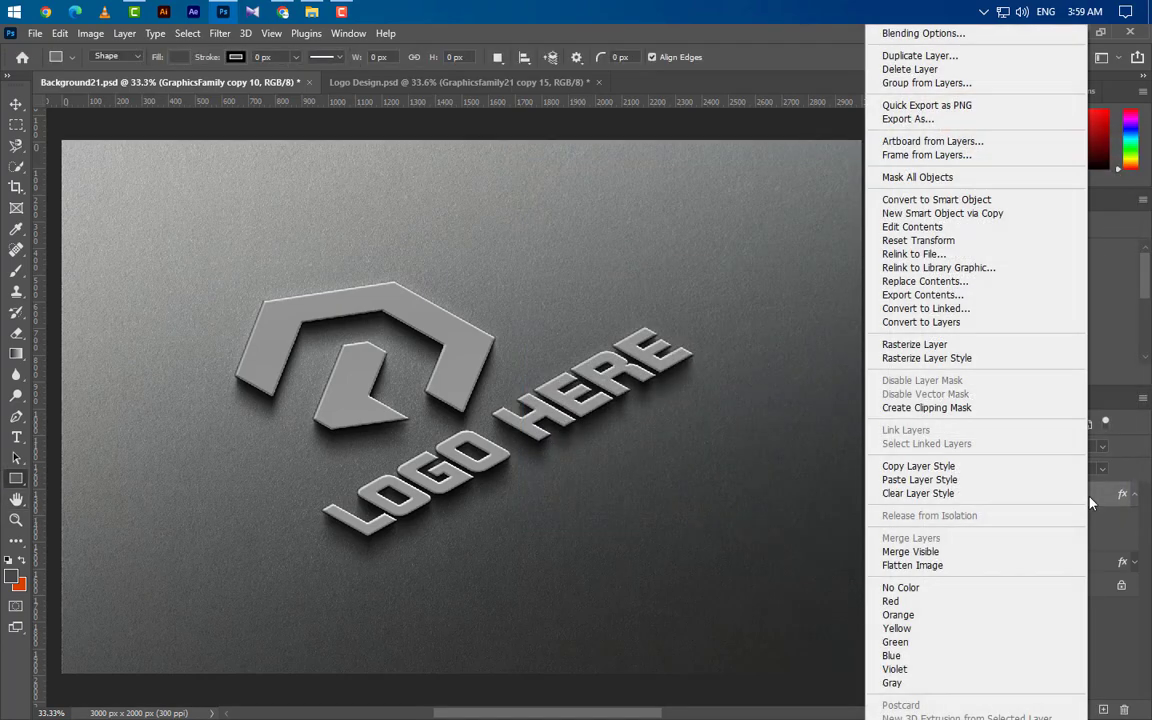
pyautogui.click(922, 55)
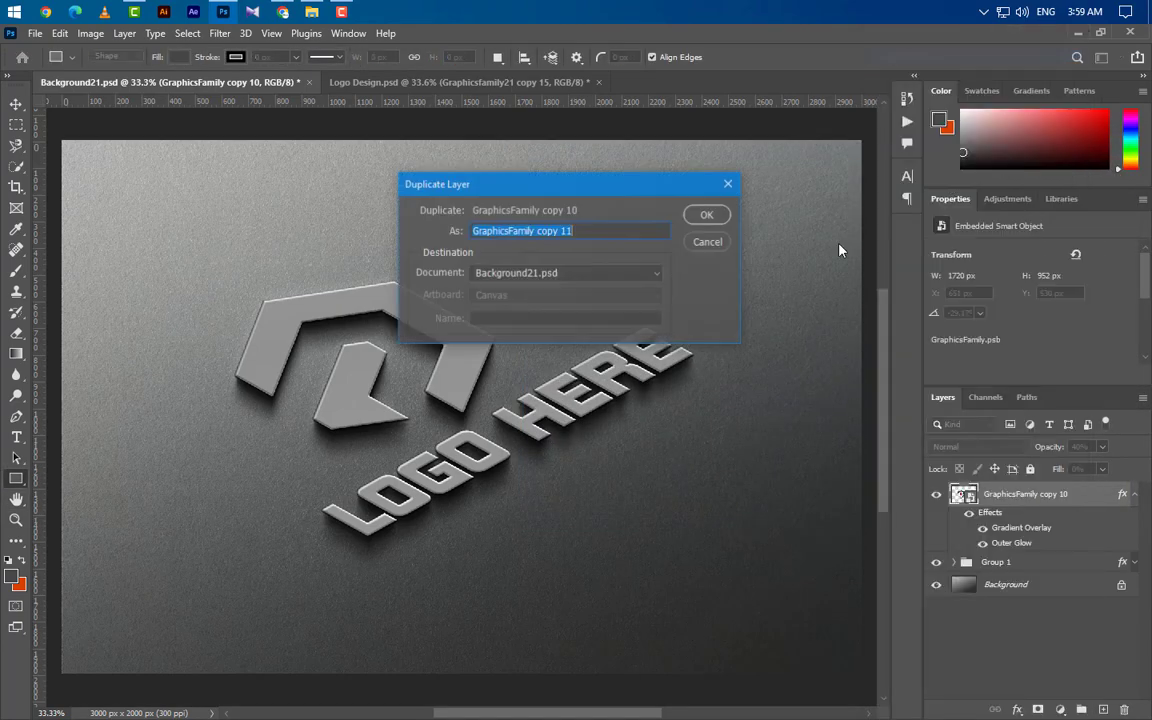
pyautogui.click(706, 215)
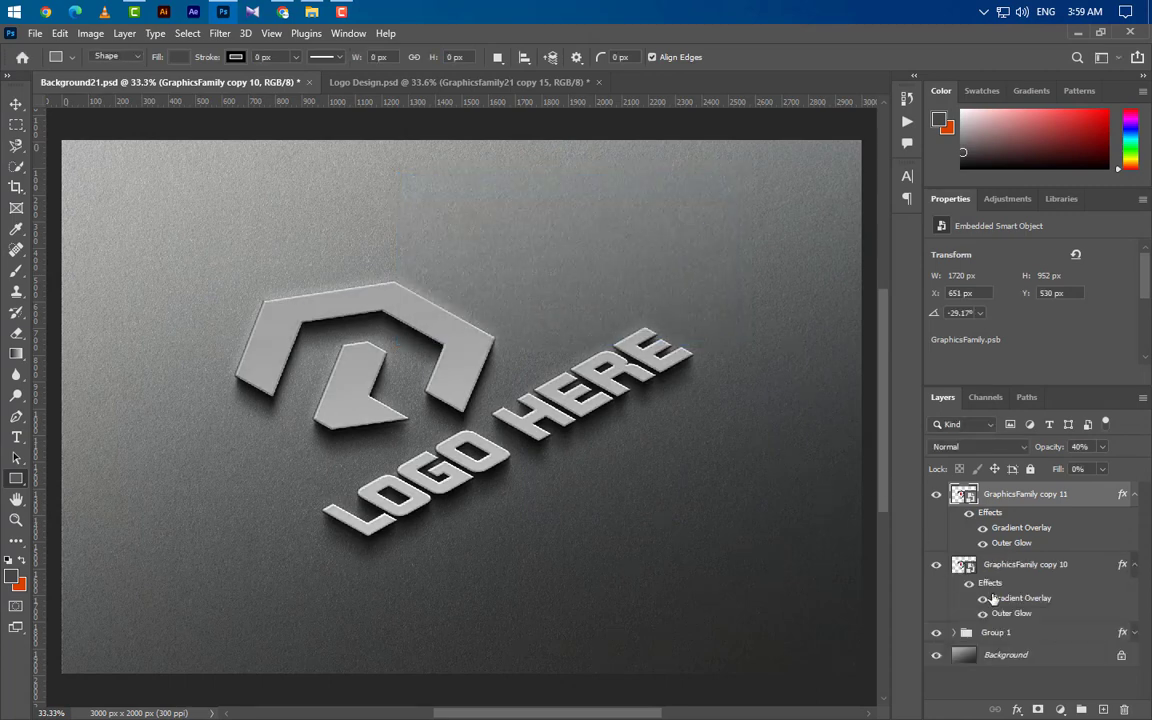
pyautogui.click(1134, 565)
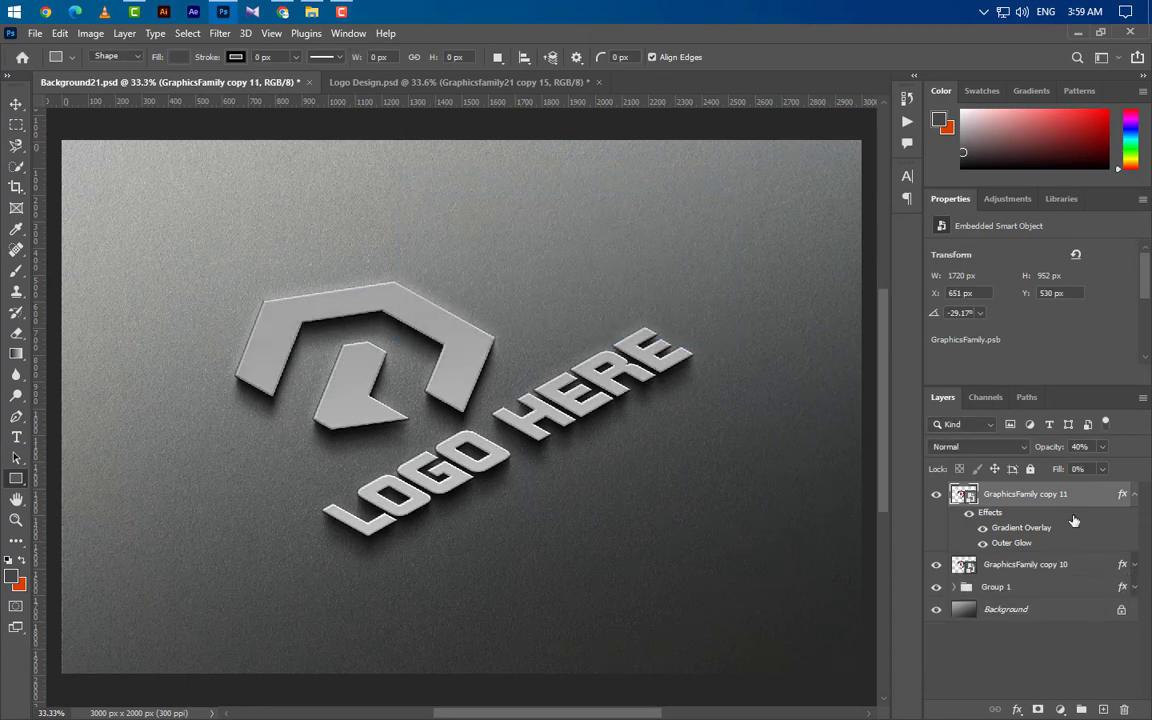
# Set the GraphicsFamily copy 11 layer's opacity to 100% and delete its inherited effects.
pyautogui.click(1102, 447)
pyautogui.moveTo(1093, 467); pyautogui.dragTo(1141, 467)
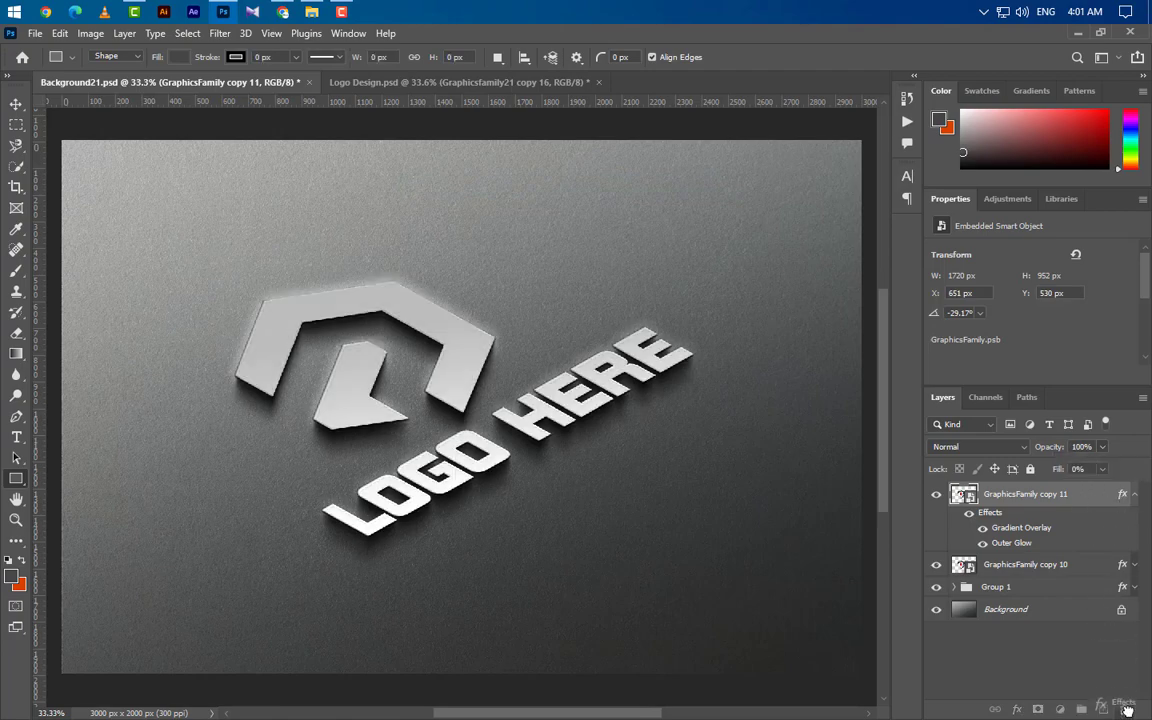
# Enable Bevel & Emboss on GraphicsFamily copy 11 with the Outer Bevel style and Smooth technique.
pyautogui.rightClick(1098, 494)
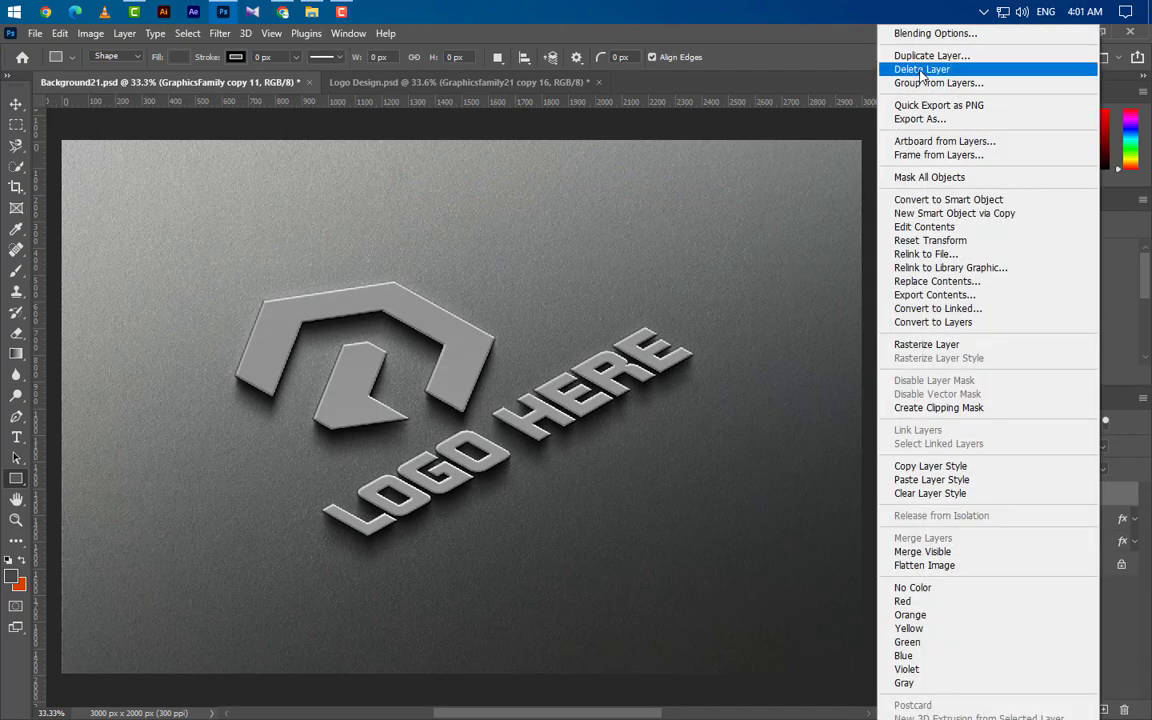
pyautogui.click(930, 33)
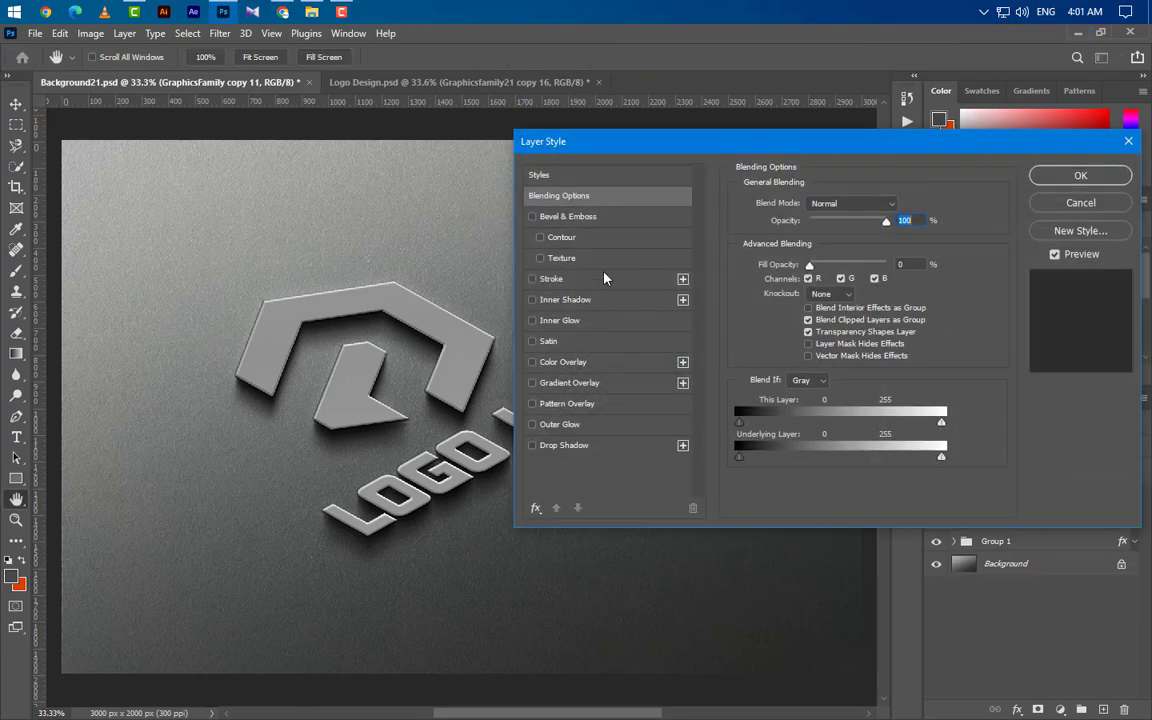
pyautogui.click(600, 217)
pyautogui.click(840, 204)
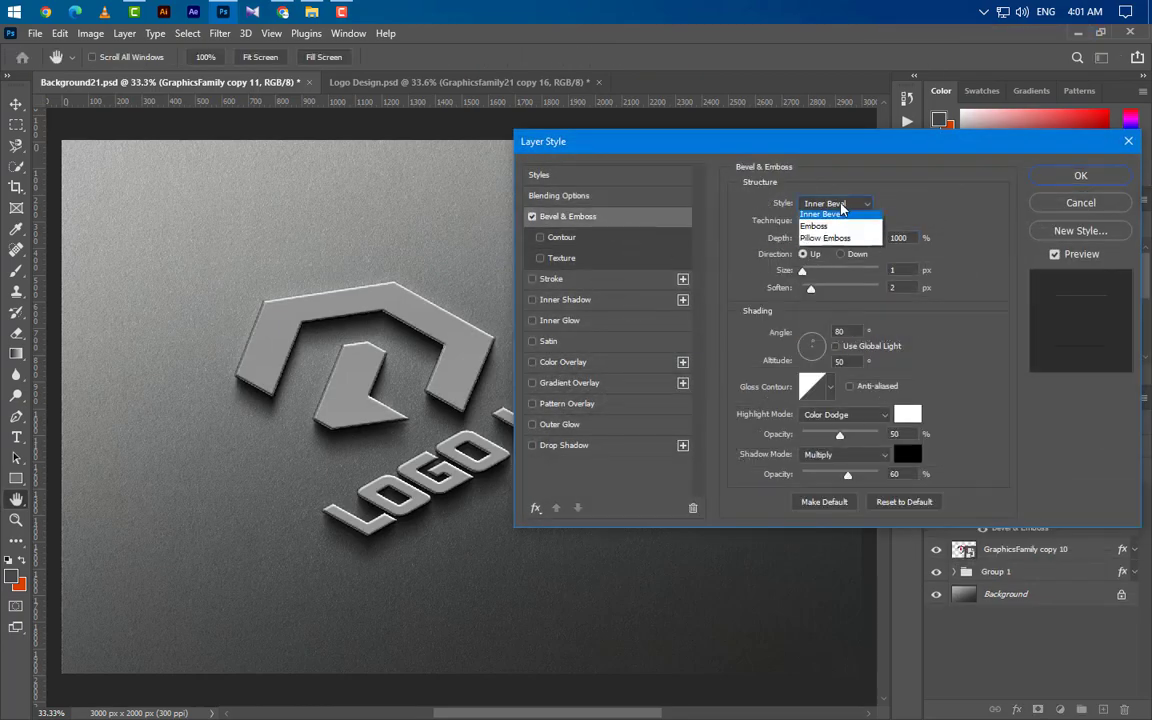
pyautogui.click(832, 226)
pyautogui.click(830, 221)
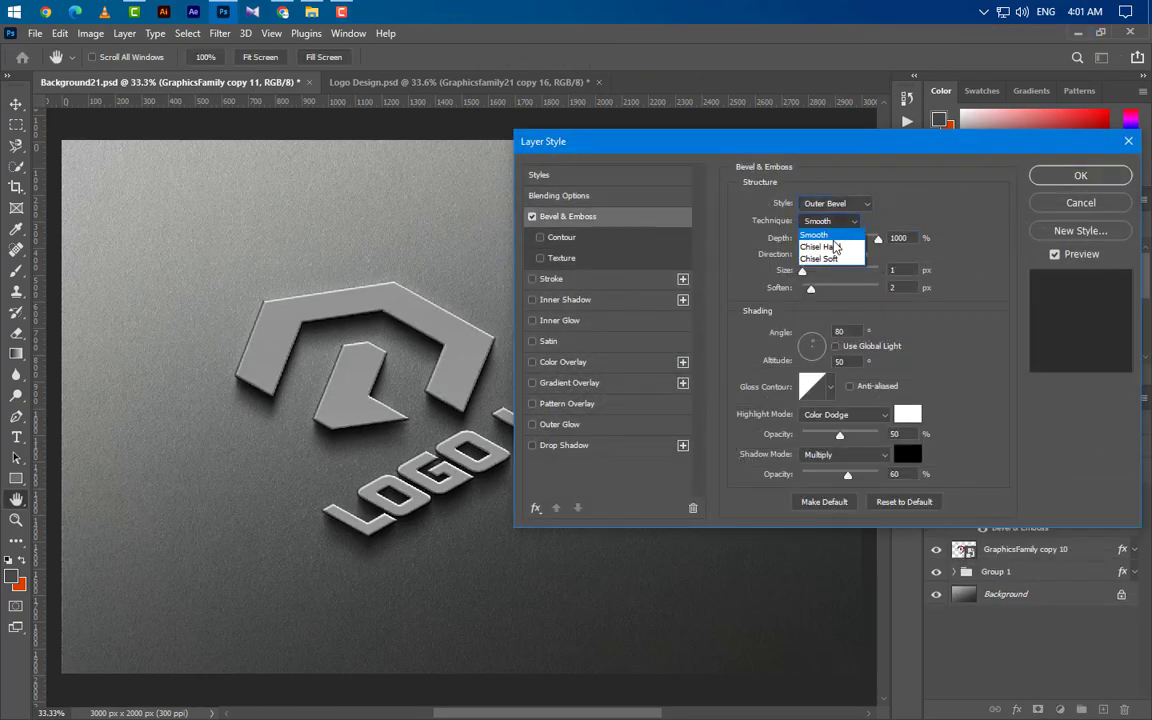
pyautogui.click(832, 238)
# Set the outer bevel's depth to 100%, size to 7 px and soften to 3 px.
pyautogui.click(878, 238)
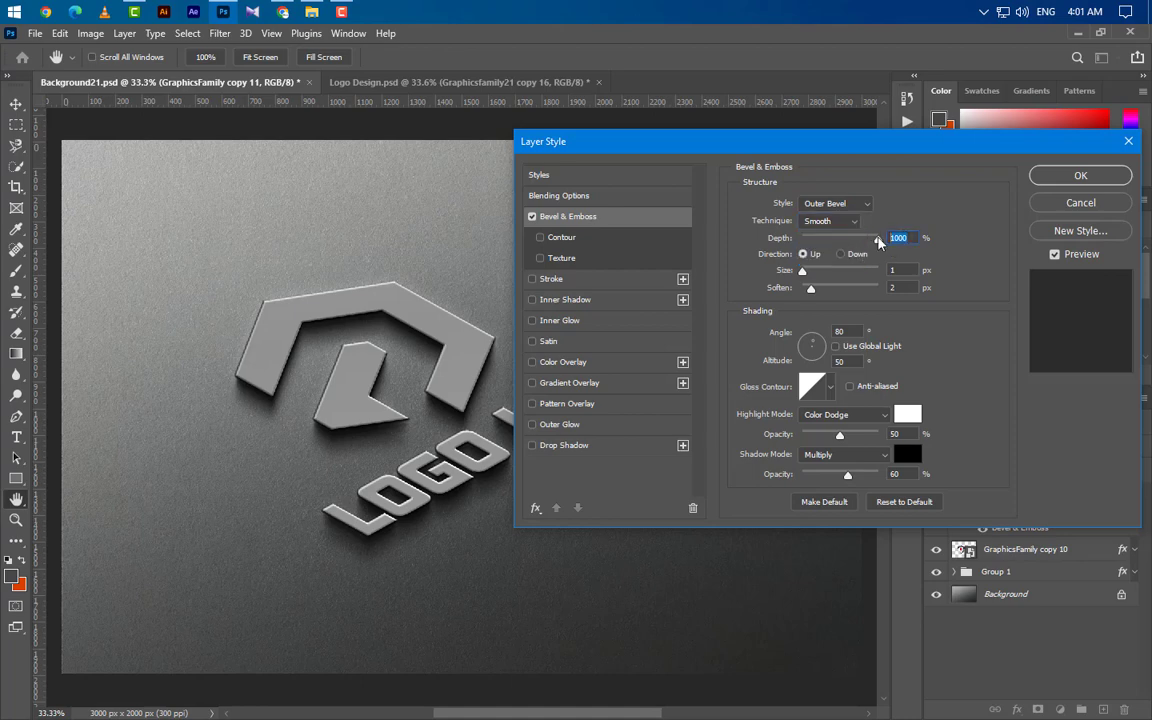
pyautogui.write('100')
pyautogui.press('Tab')
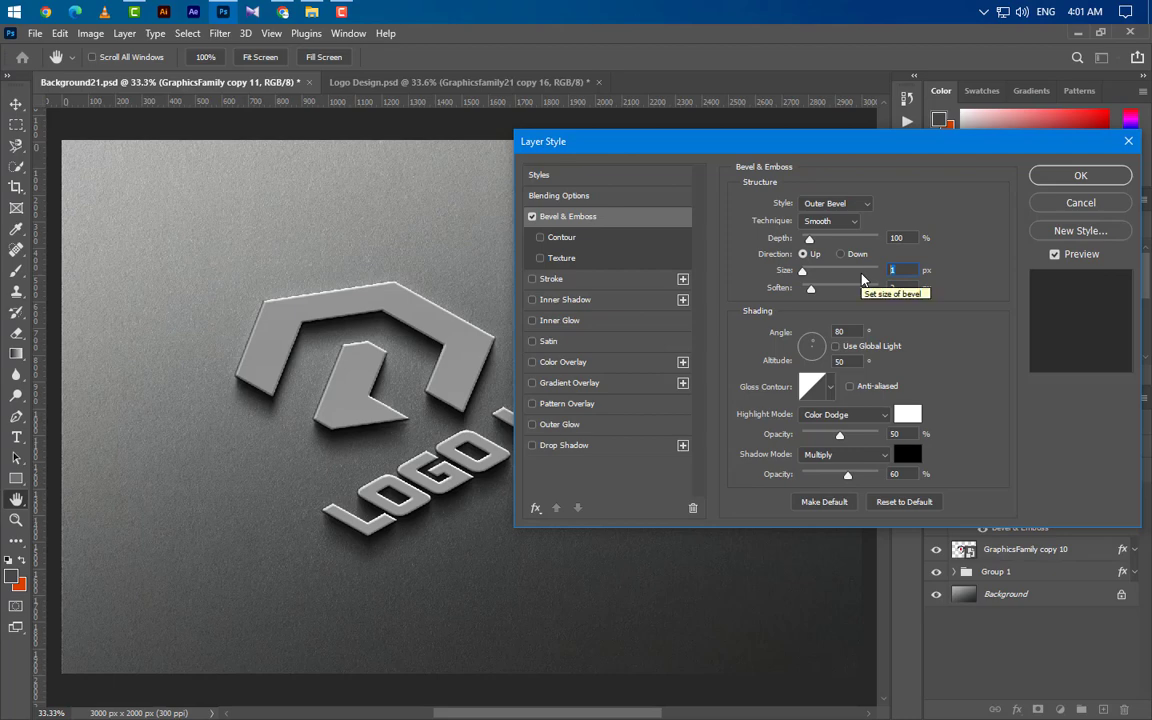
pyautogui.write('7')
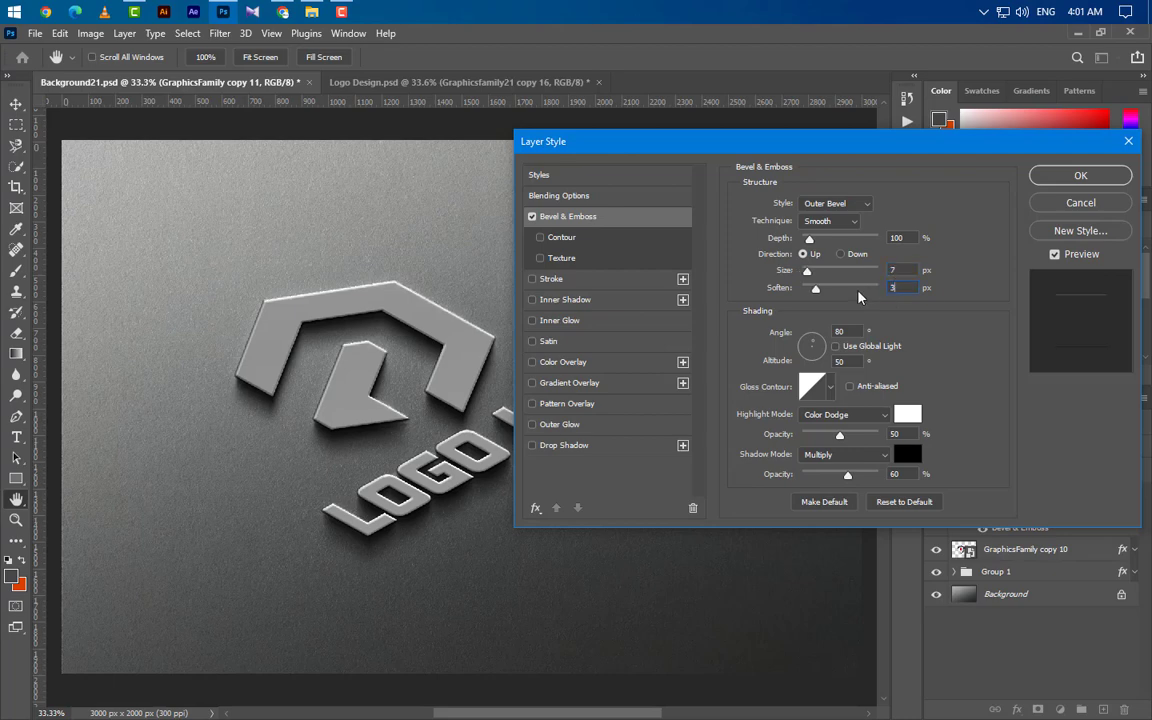
# Set the outer bevel's soften to 3 px, its shading angle to 115° and its altitude to 35°.
pyautogui.write('3')
pyautogui.write('115')
pyautogui.press('Tab')
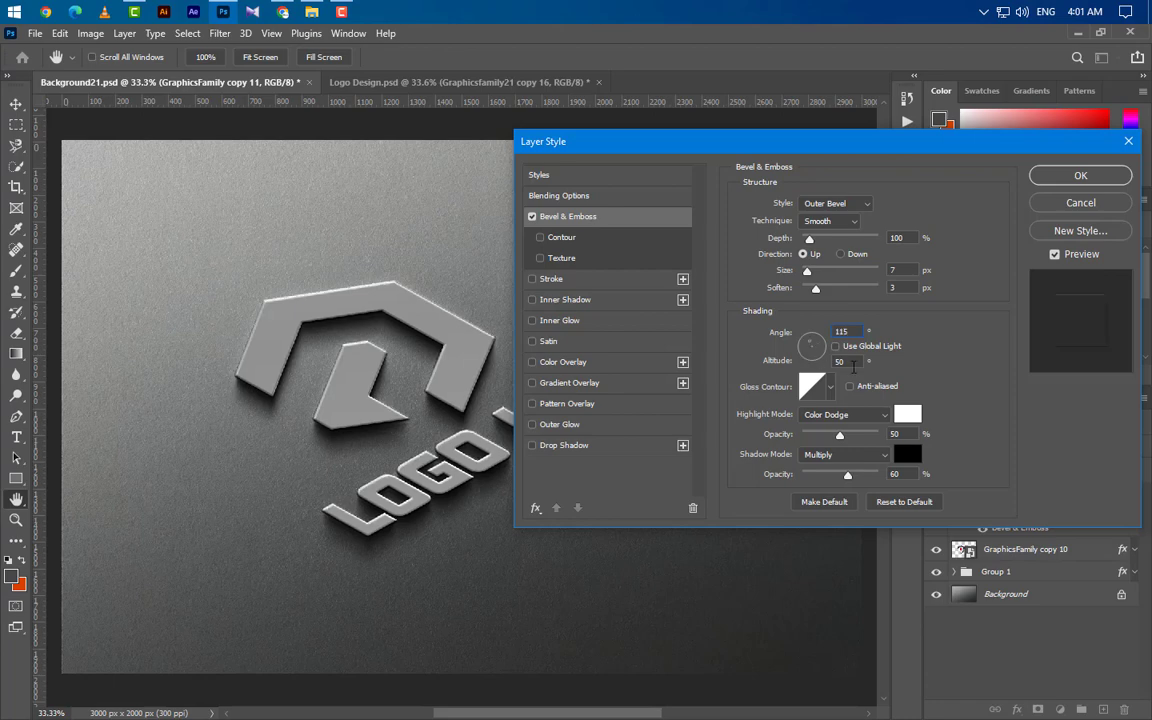
pyautogui.write('35')
# Set the outer bevel's highlight mode to Lighten at 100% opacity and the shadow opacity to 100%, and apply the style.
pyautogui.click(842, 414)
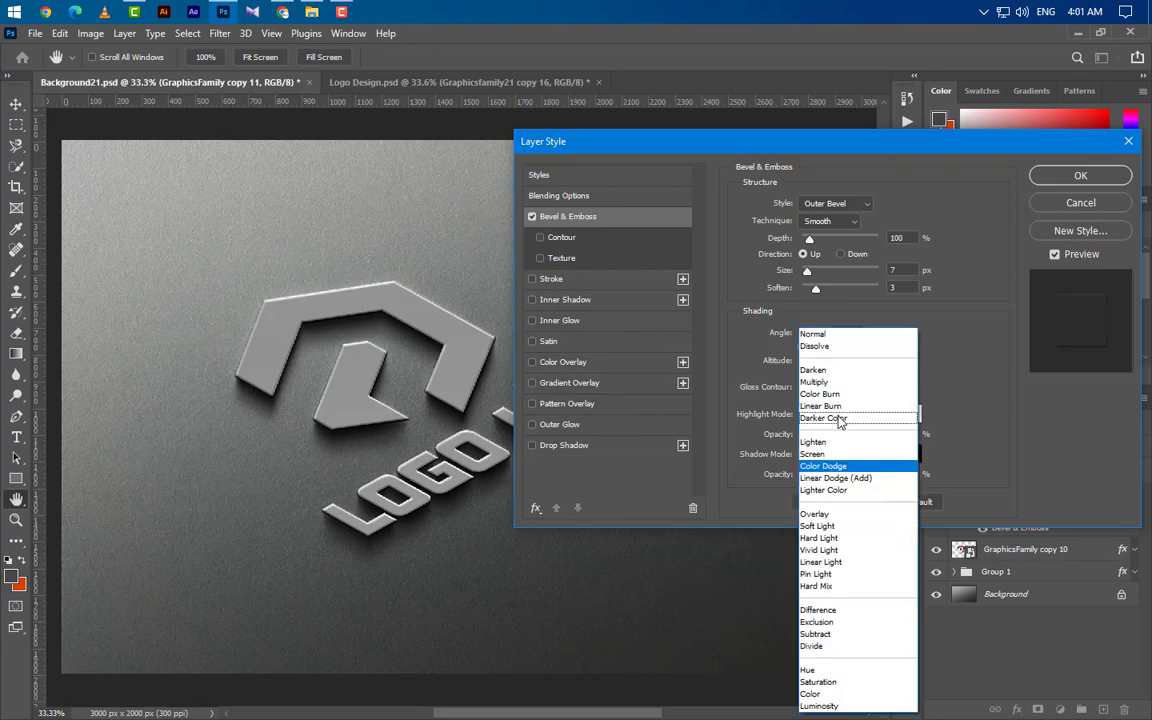
pyautogui.click(815, 442)
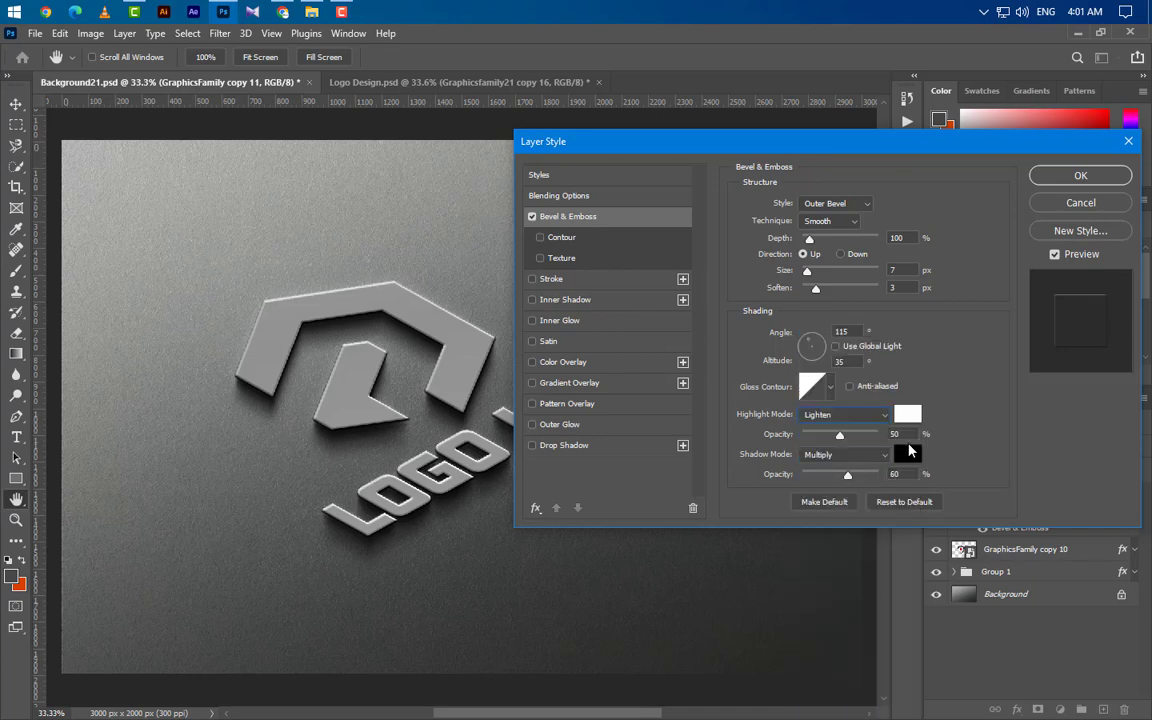
pyautogui.write('100')
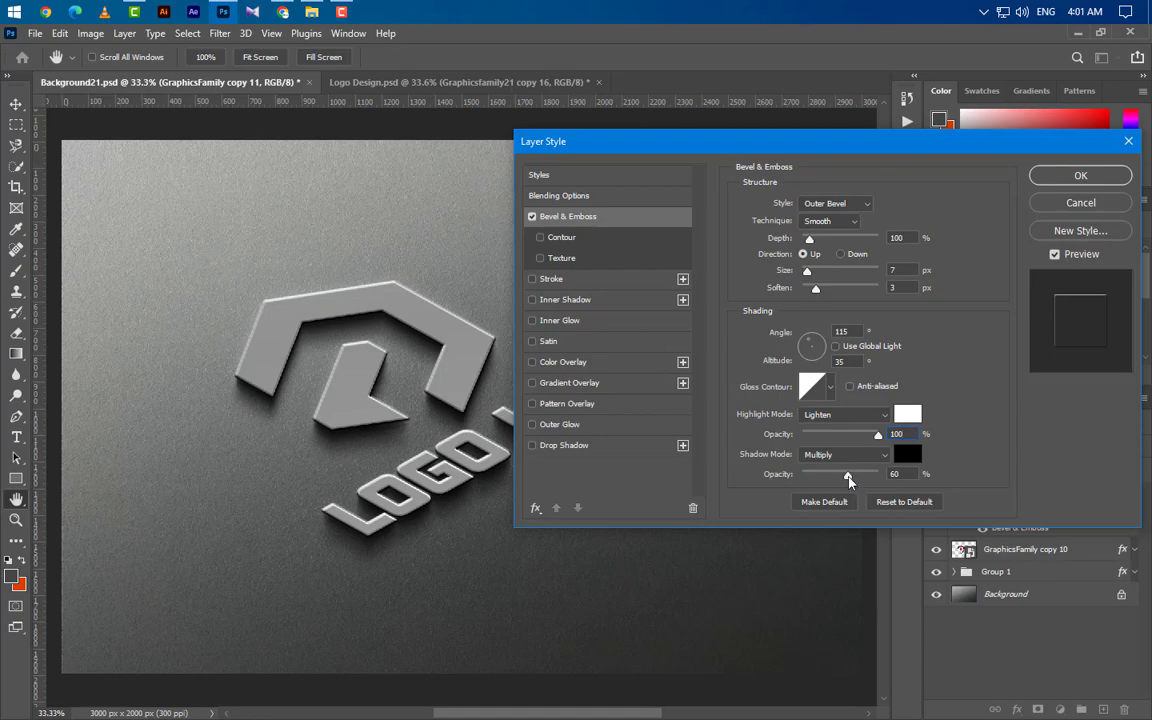
pyautogui.moveTo(848, 476); pyautogui.dragTo(995, 469)
pyautogui.click(1067, 179)
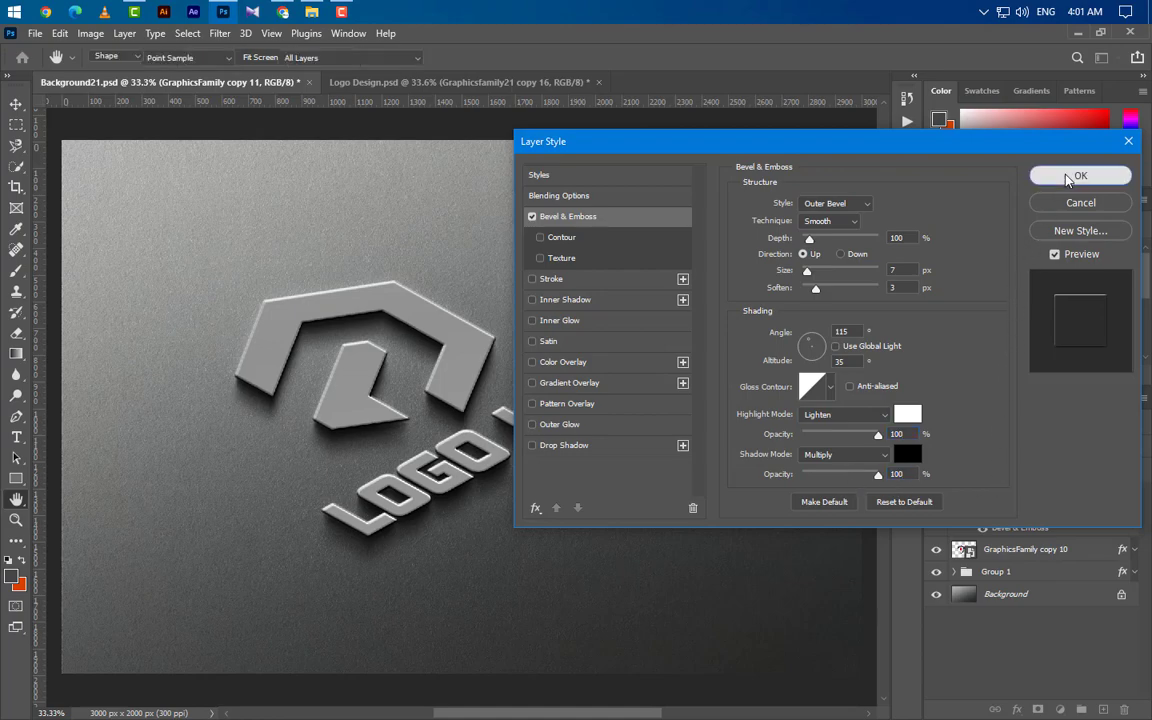
# Duplicate the GraphicsFamily copy 11 layer within Background21.psd and collapse the original layer's effects list.
pyautogui.rightClick(1060, 495)
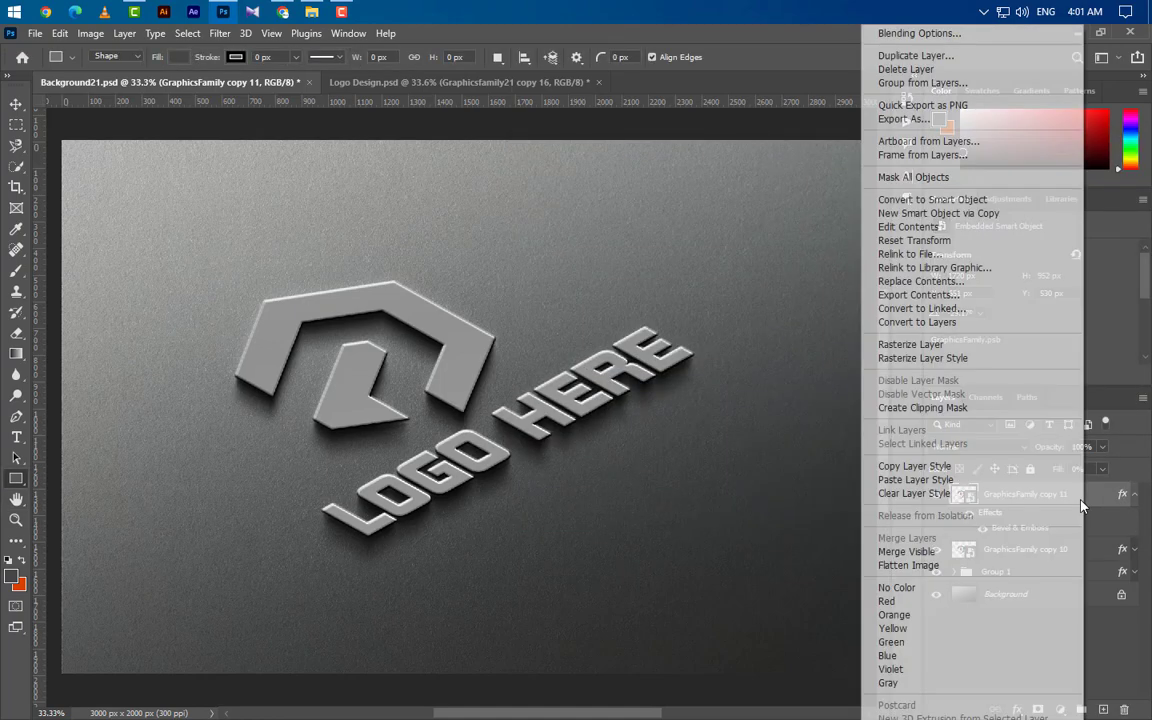
pyautogui.click(916, 56)
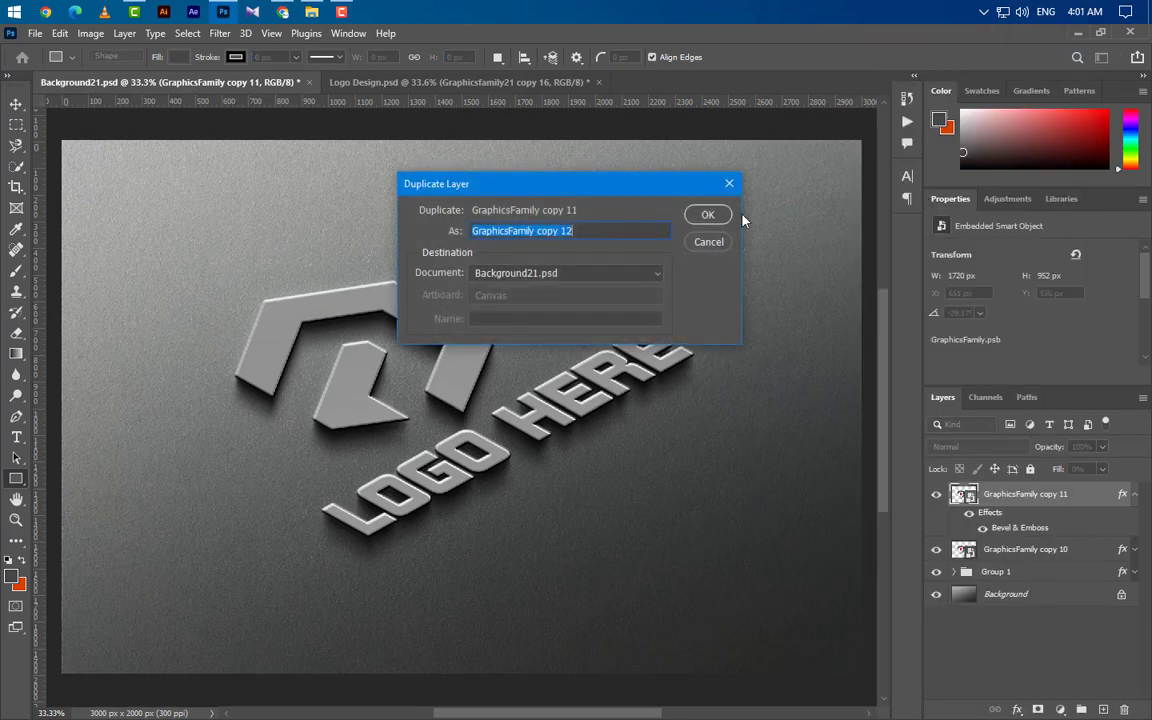
pyautogui.click(712, 214)
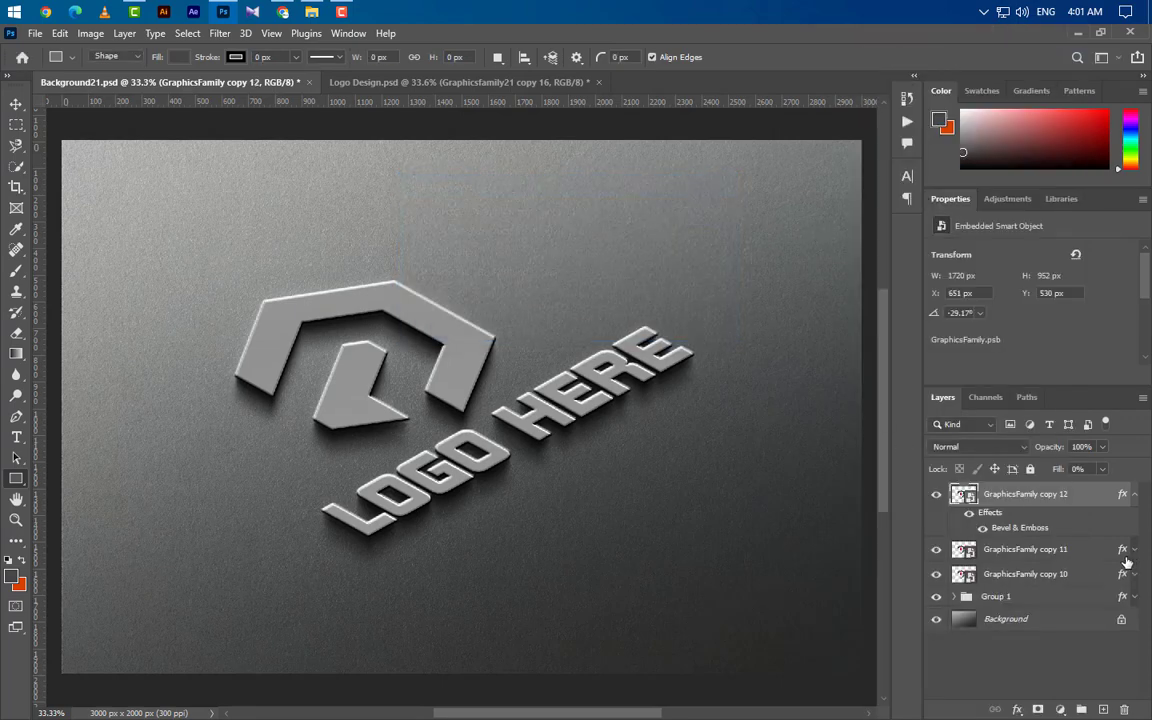
# Change the Bevel & Emboss on GraphicsFamily copy 12 to the Inner Bevel style with the Chisel Hard technique.
pyautogui.doubleClick(1024, 528)
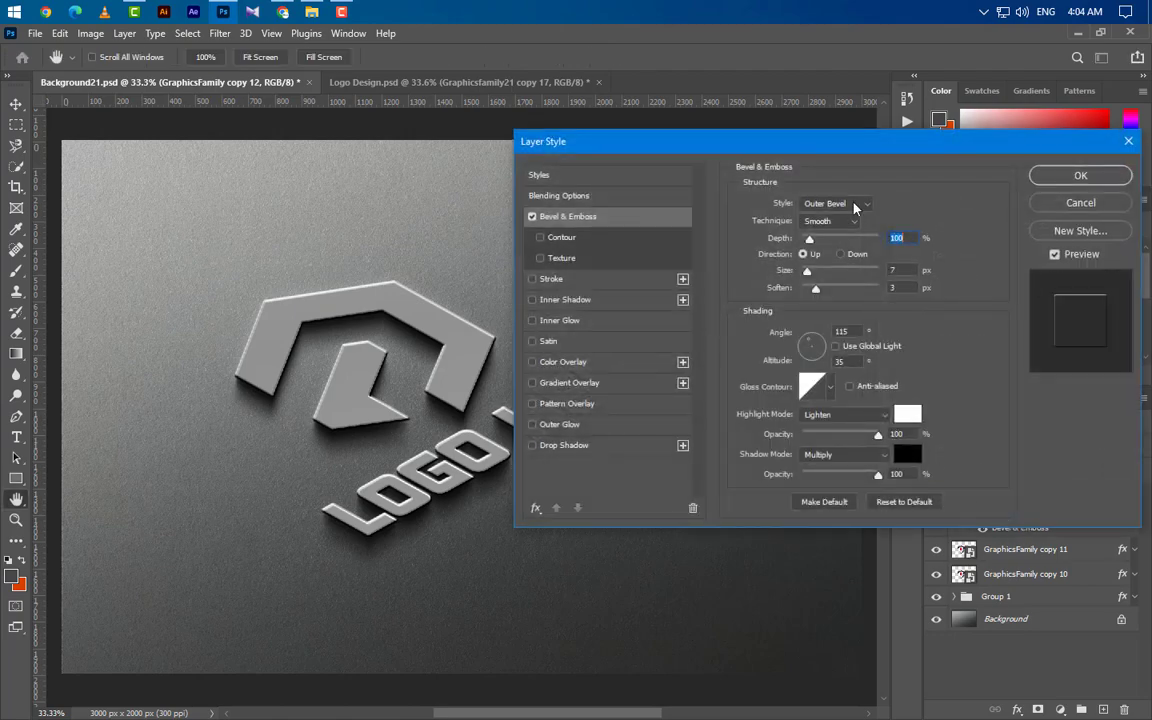
pyautogui.click(855, 204)
pyautogui.click(840, 229)
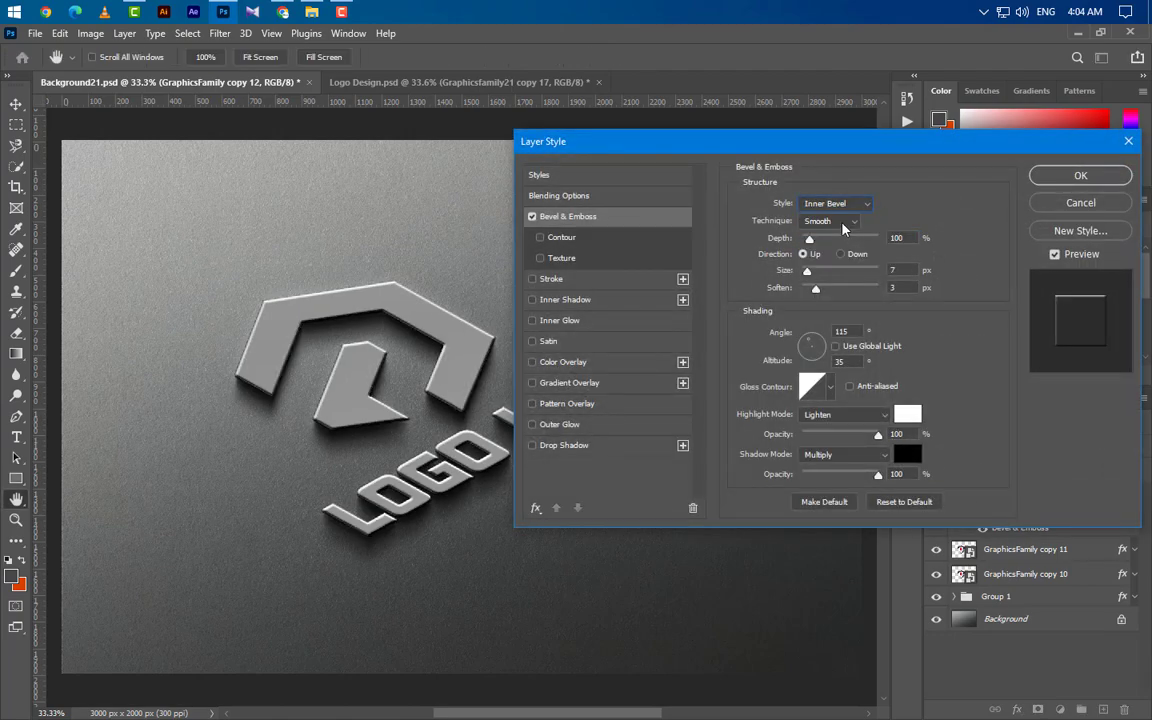
pyautogui.click(842, 222)
pyautogui.click(821, 246)
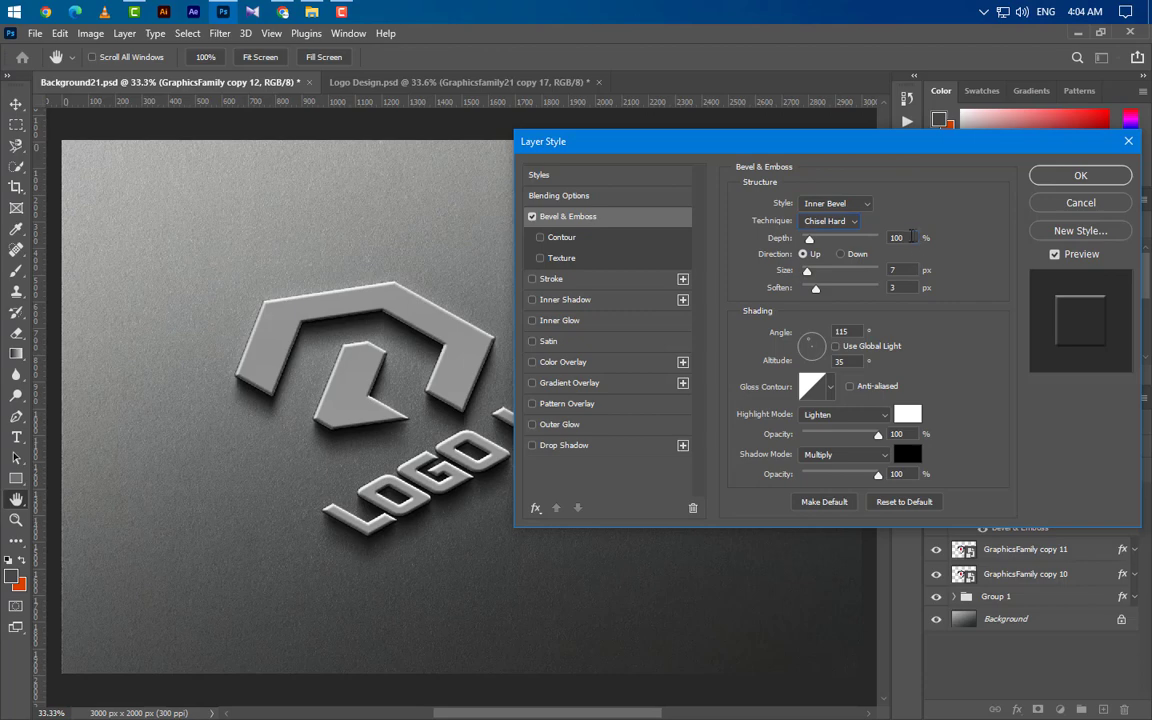
# Set the inner bevel's depth to 210% and its size to 3 px.
pyautogui.write('210')
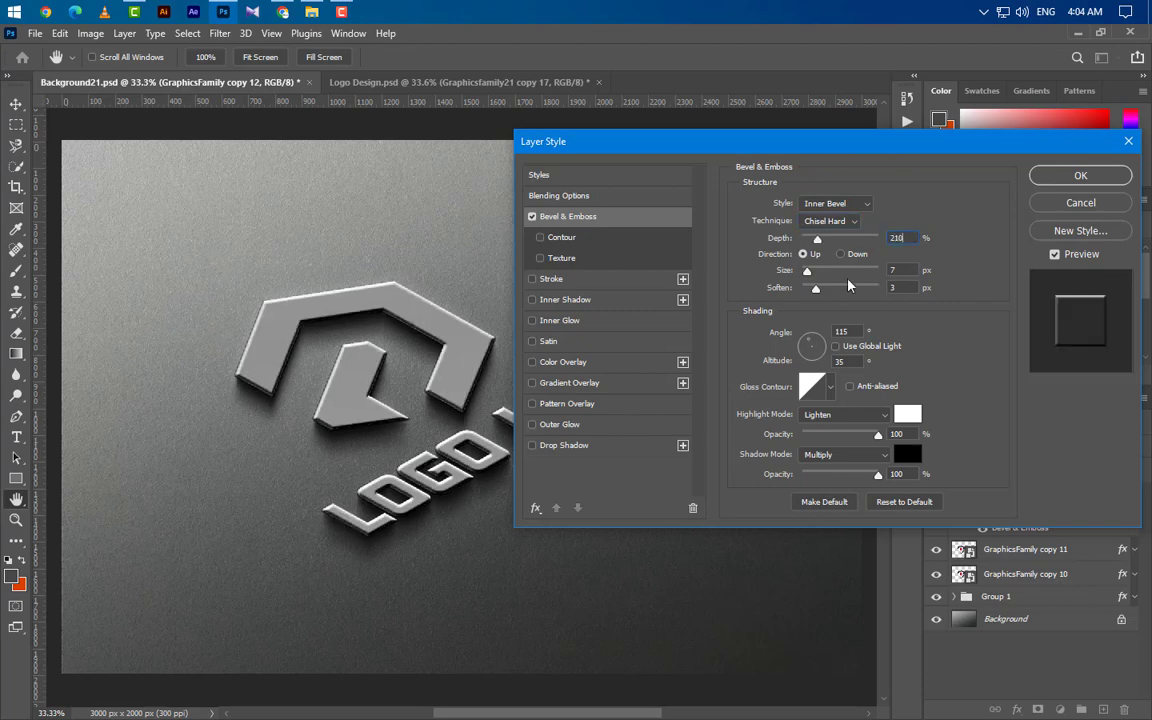
pyautogui.press('Tab')
pyautogui.write('3')
pyautogui.press('Tab')
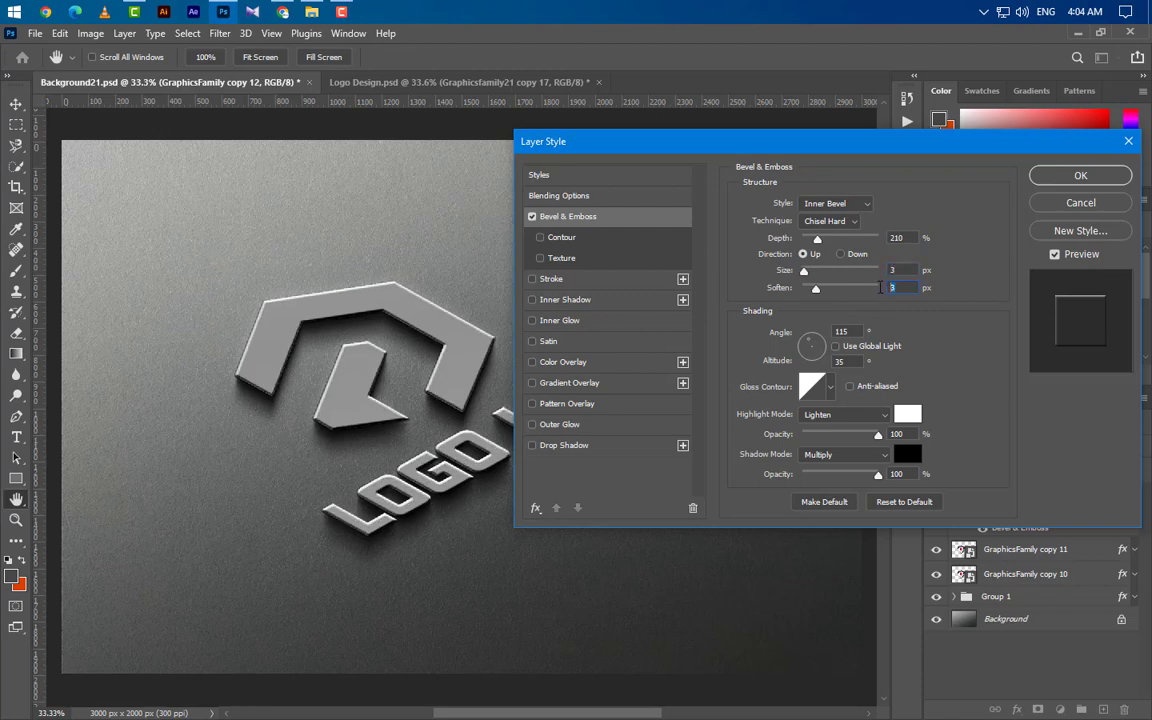
# Set the inner bevel's shading angle to -40° and altitude to 10°.
pyautogui.press('Tab')
pyautogui.write('-40')
pyautogui.press('Tab')
pyautogui.write('1')
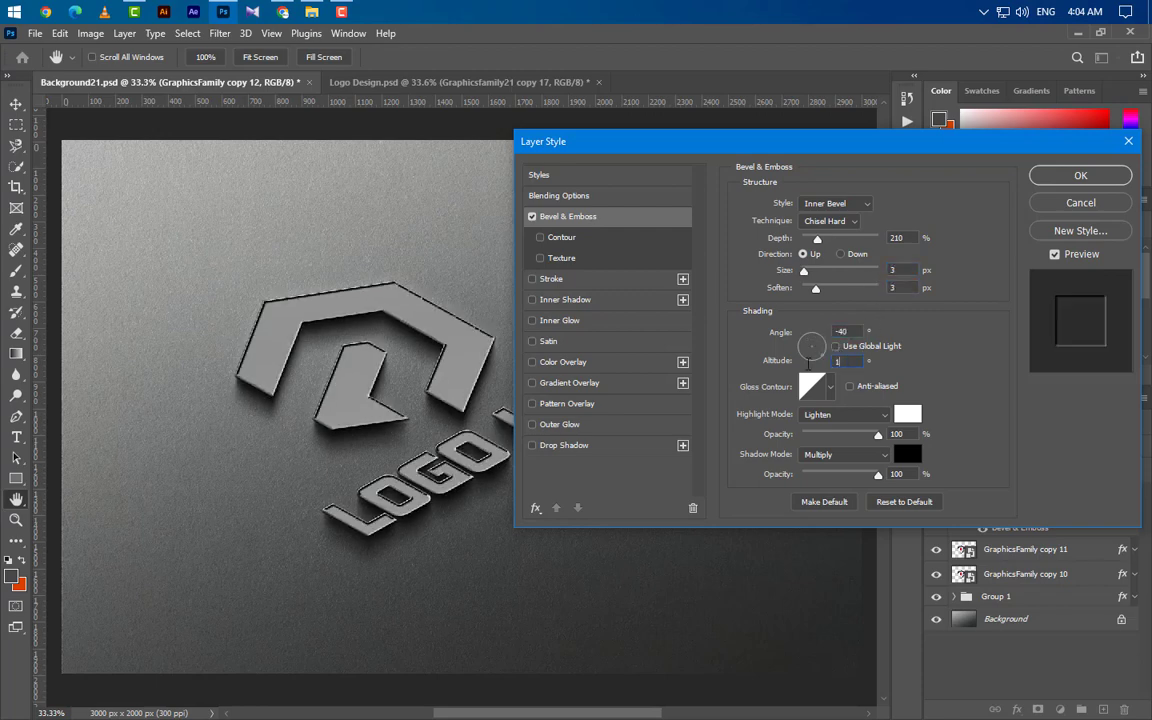
pyautogui.write('0')
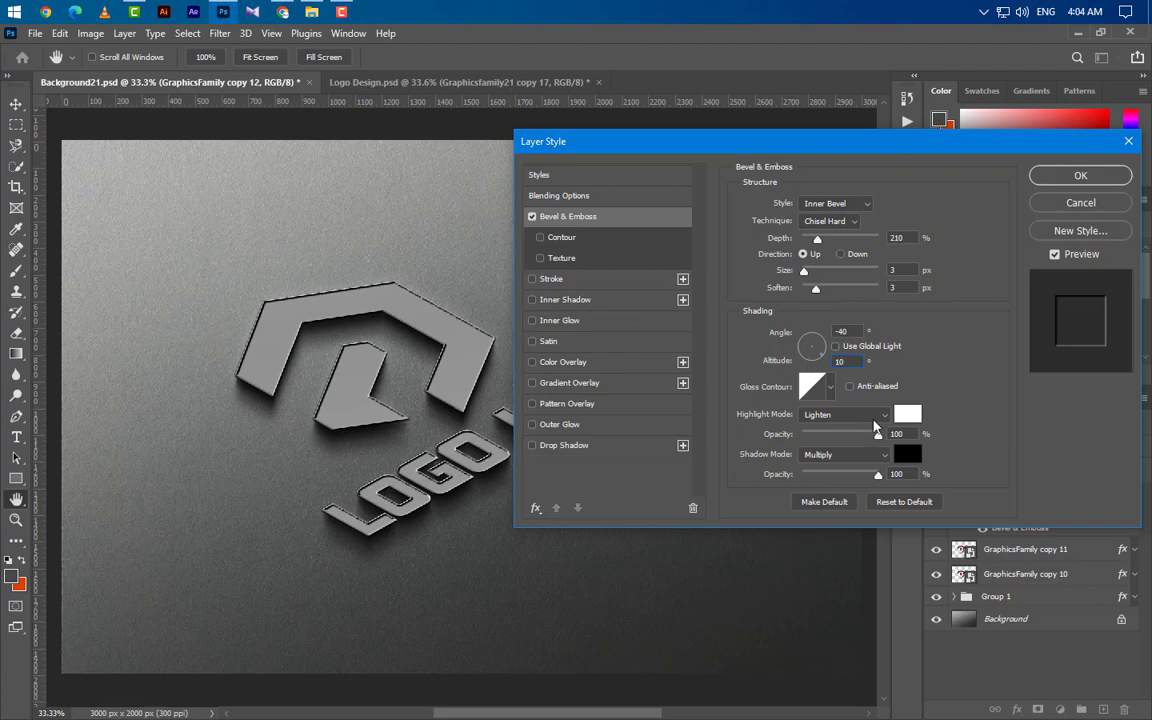
# Set the inner bevel's highlight mode to Screen with 0% opacity.
pyautogui.click(874, 416)
pyautogui.click(860, 437)
pyautogui.moveTo(878, 436); pyautogui.dragTo(801, 436)
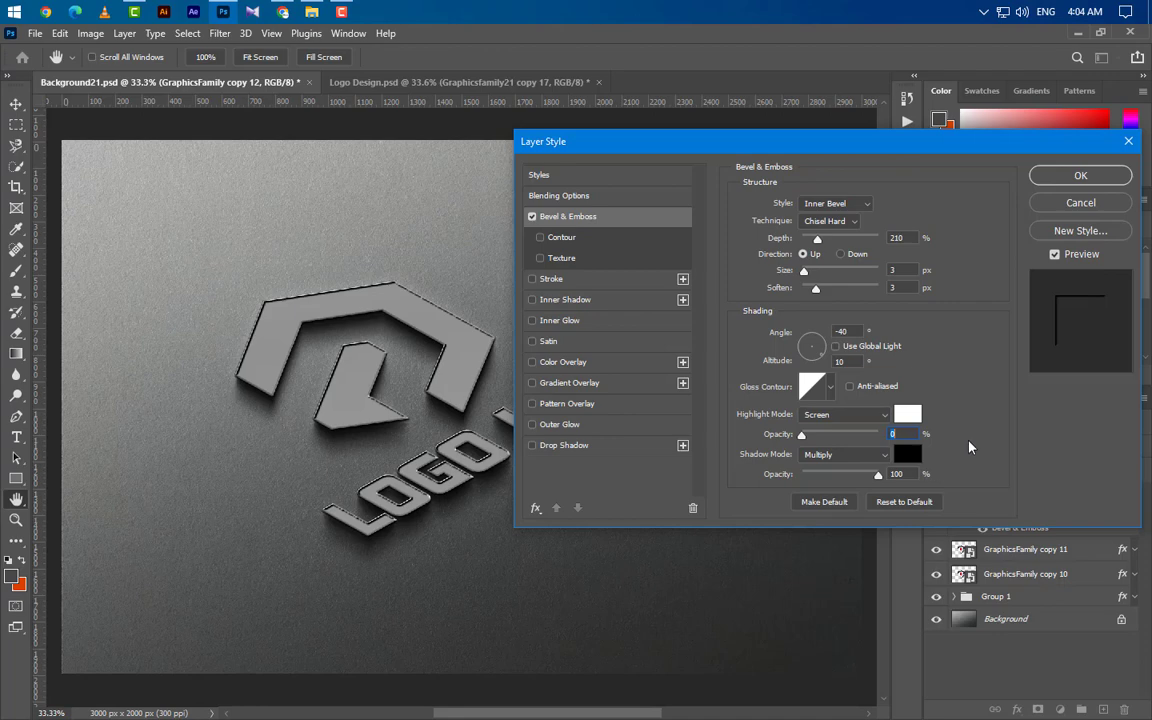
# Set the inner bevel's shadow mode to Overlay at 50% opacity and apply the style.
pyautogui.click(845, 454)
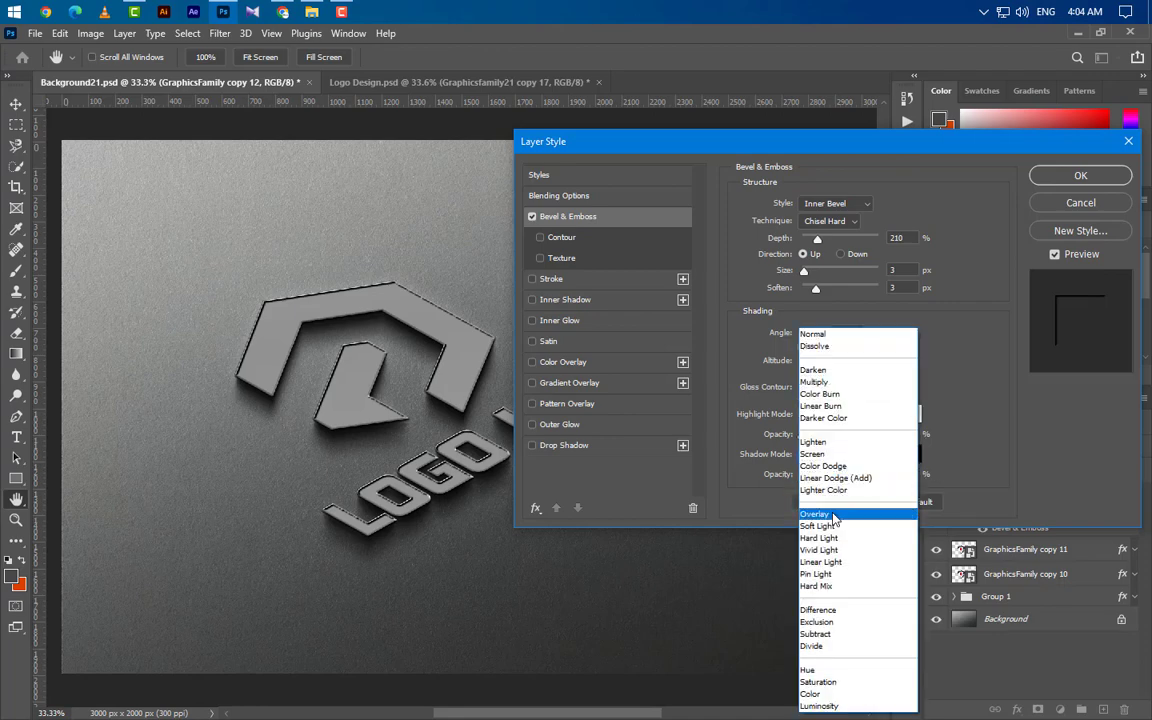
pyautogui.click(900, 505)
pyautogui.moveTo(878, 474); pyautogui.dragTo(805, 474)
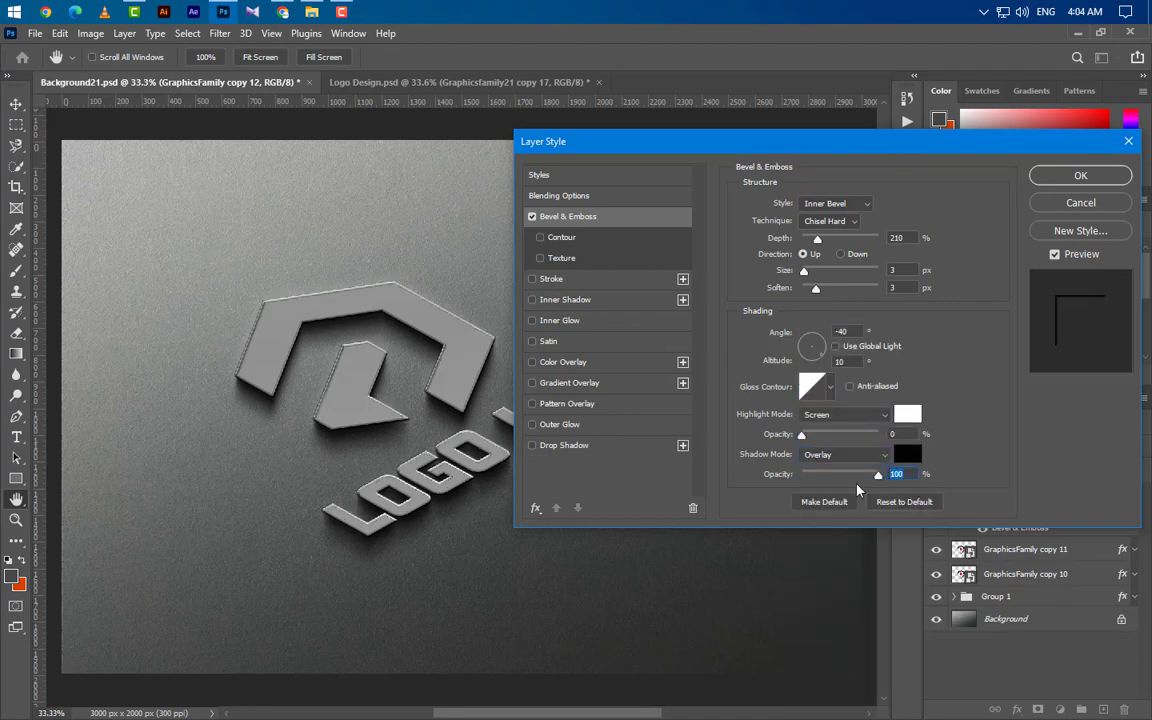
pyautogui.write('50')
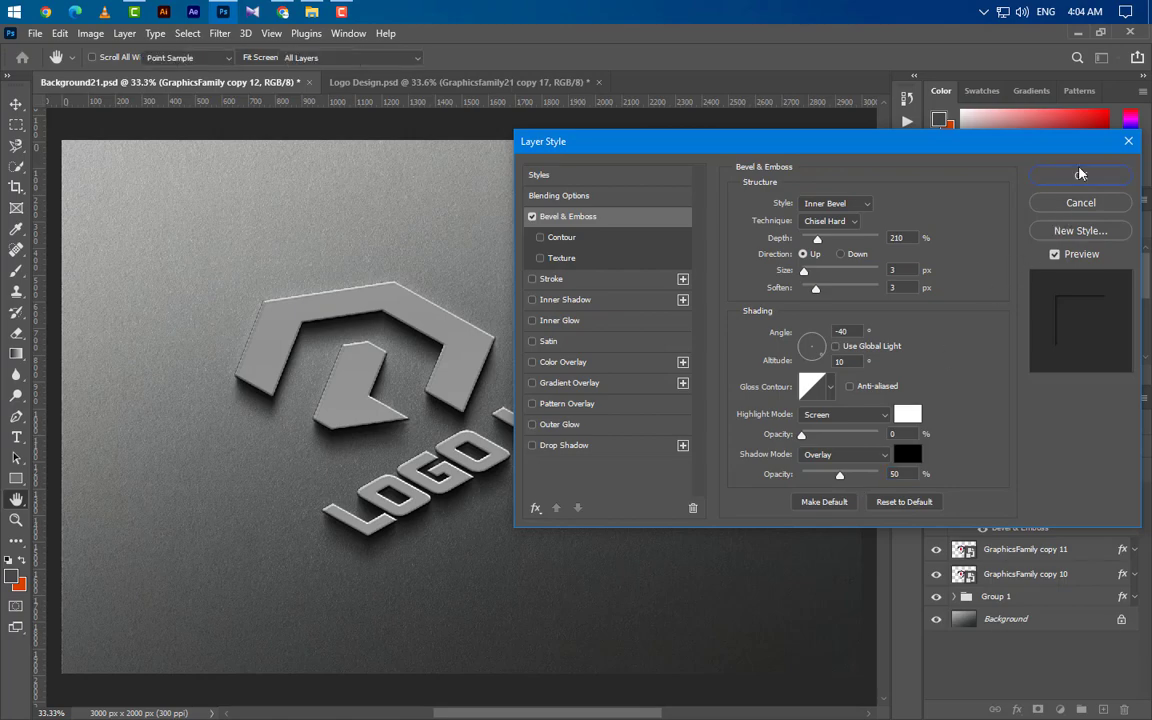
pyautogui.click(1080, 175)
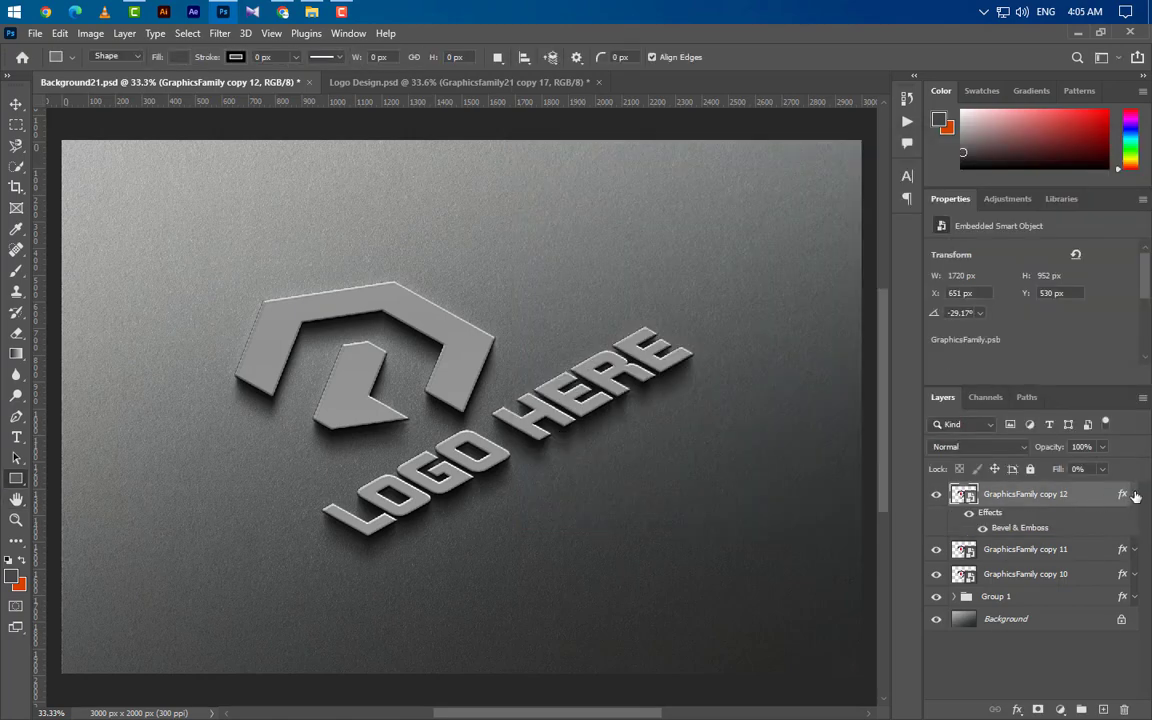
# Collapse the effects list of GraphicsFamily copy 12 and duplicate the layer within Background21.psd.
pyautogui.rightClick(1100, 502)
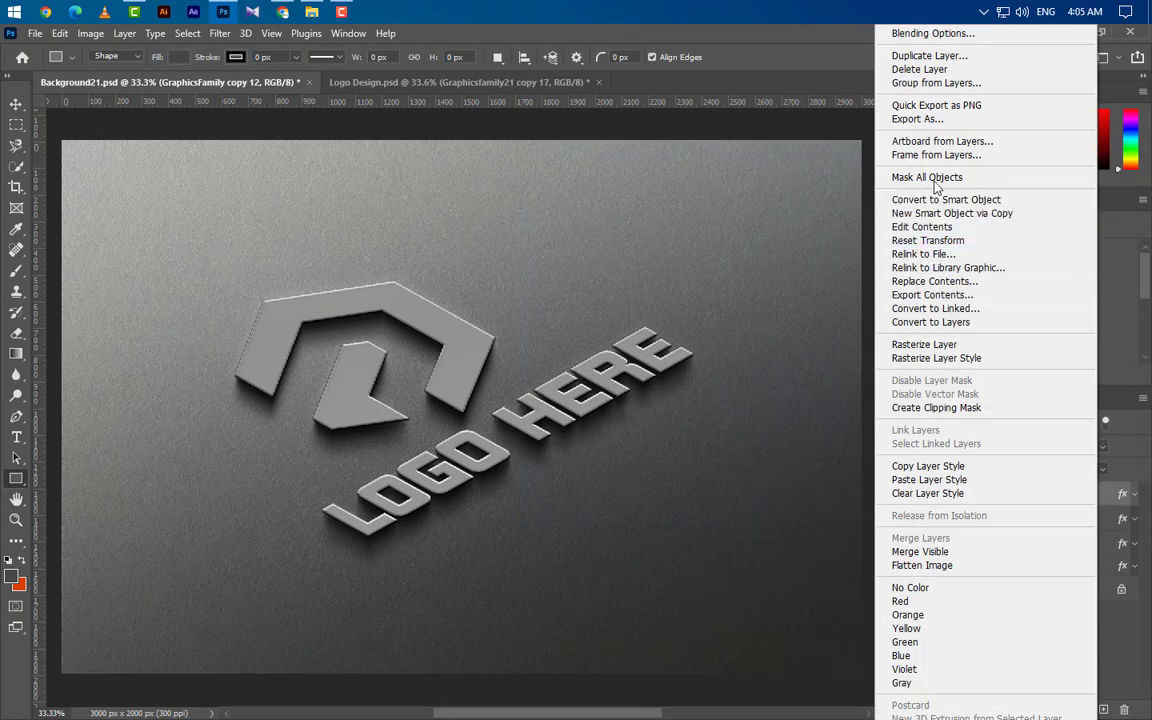
pyautogui.click(929, 56)
pyautogui.click(703, 215)
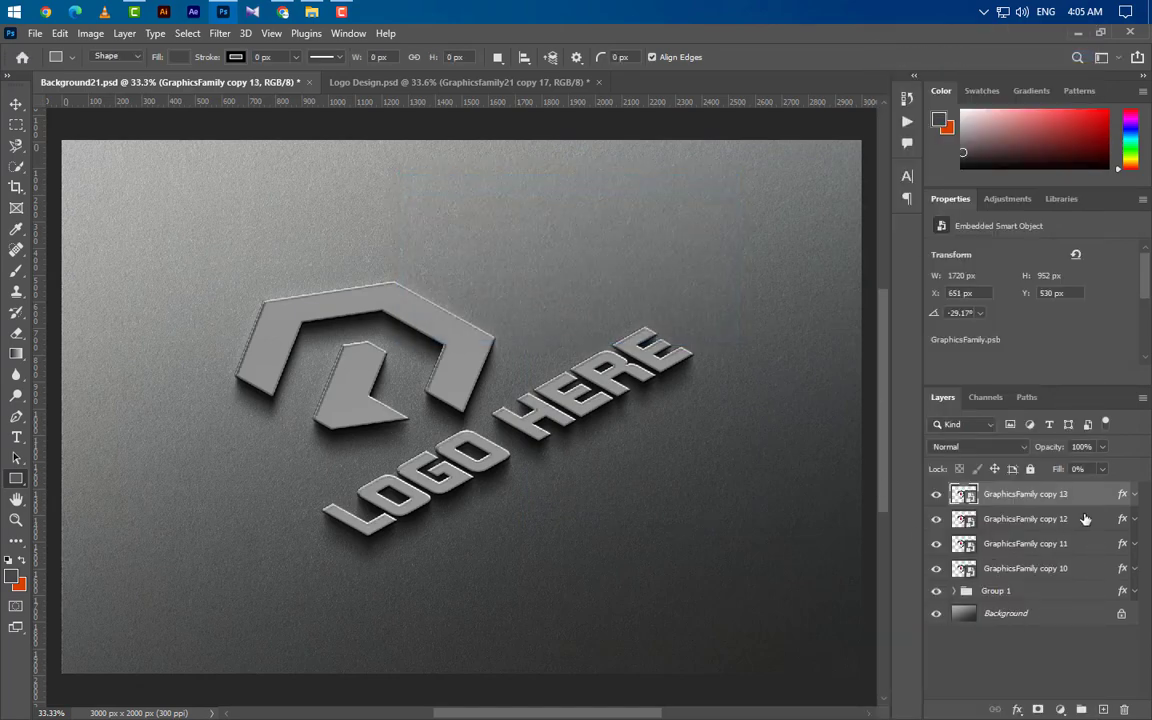
# Set the Bevel & Emboss depth on GraphicsFamily copy 13 to 34% and its size to 1 px.
pyautogui.click(1133, 494)
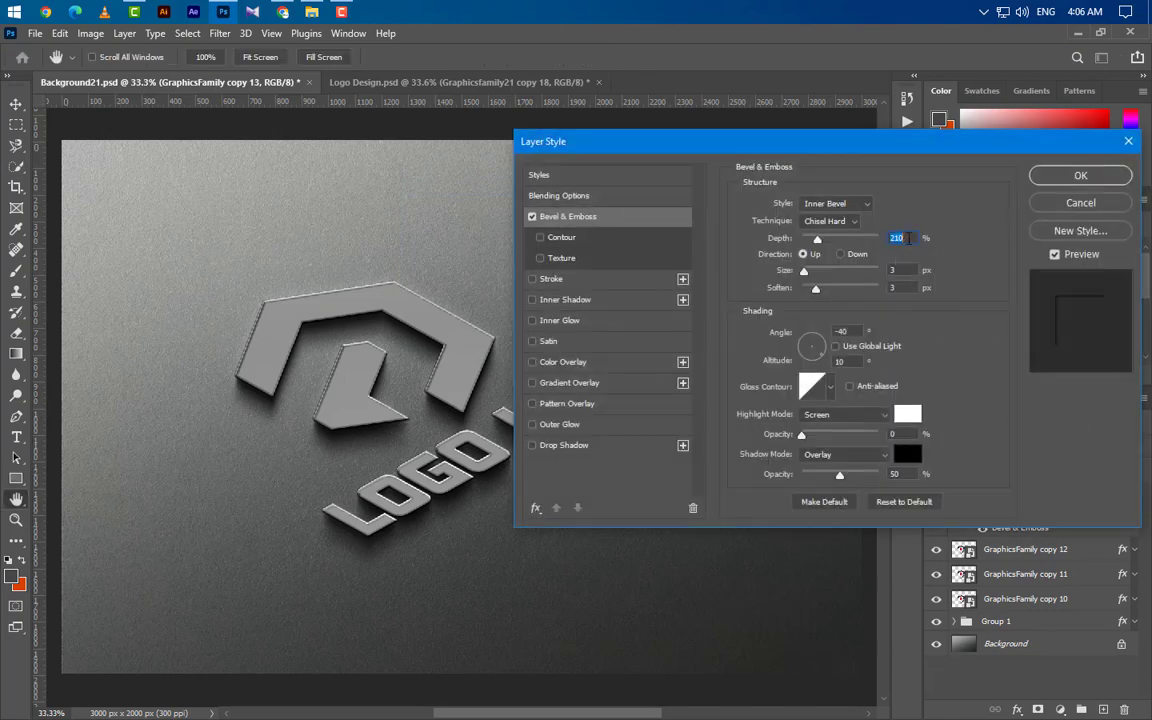
pyautogui.write('34')
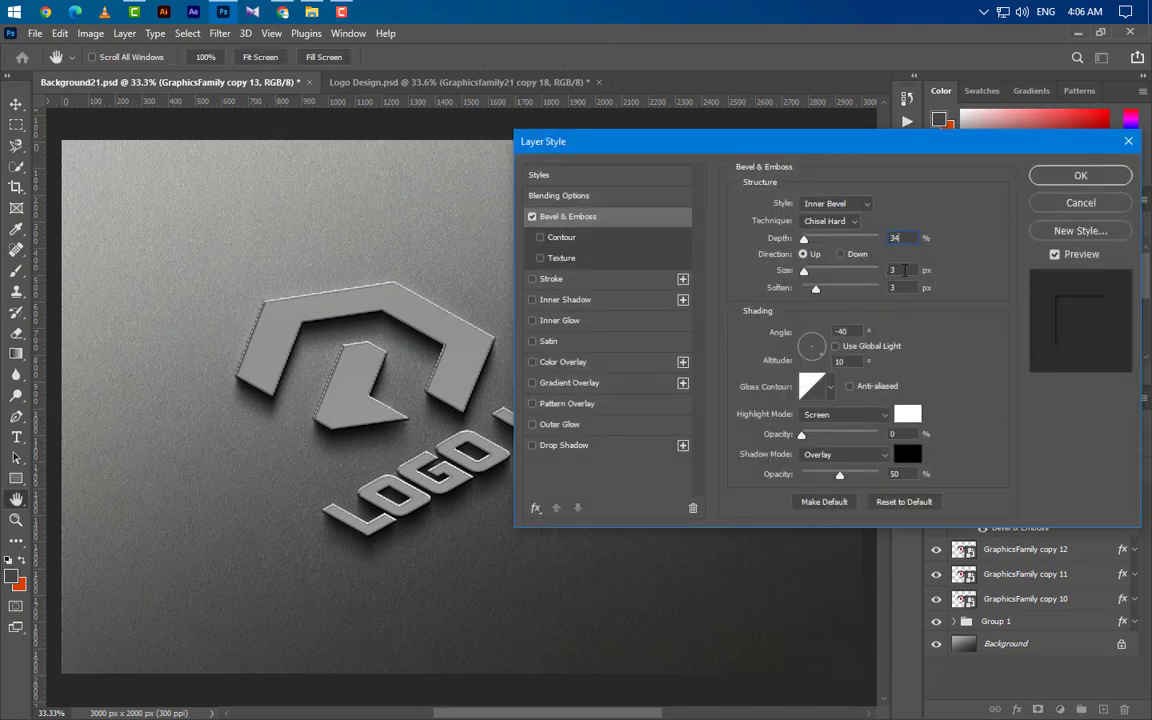
pyautogui.press('Tab')
pyautogui.write('1')
pyautogui.press('Tab')
# Set the shading angle of the copy 13 bevel to 145° and its altitude to 0°.
pyautogui.press('Tab')
pyautogui.write('145')
pyautogui.press('Tab')
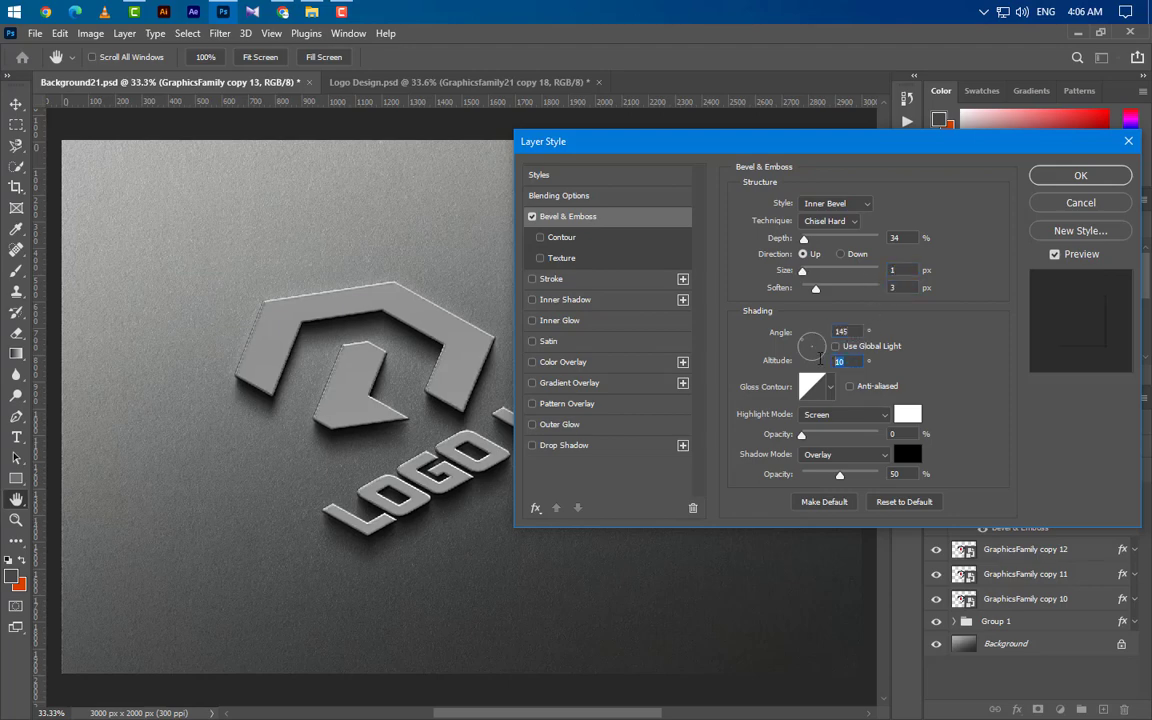
pyautogui.write('0')
# Set the bevel's highlight opacity to 50% and its shadow mode to Multiply at 40% opacity, and apply the style.
pyautogui.press('Tab')
pyautogui.write('5')
pyautogui.click(845, 454)
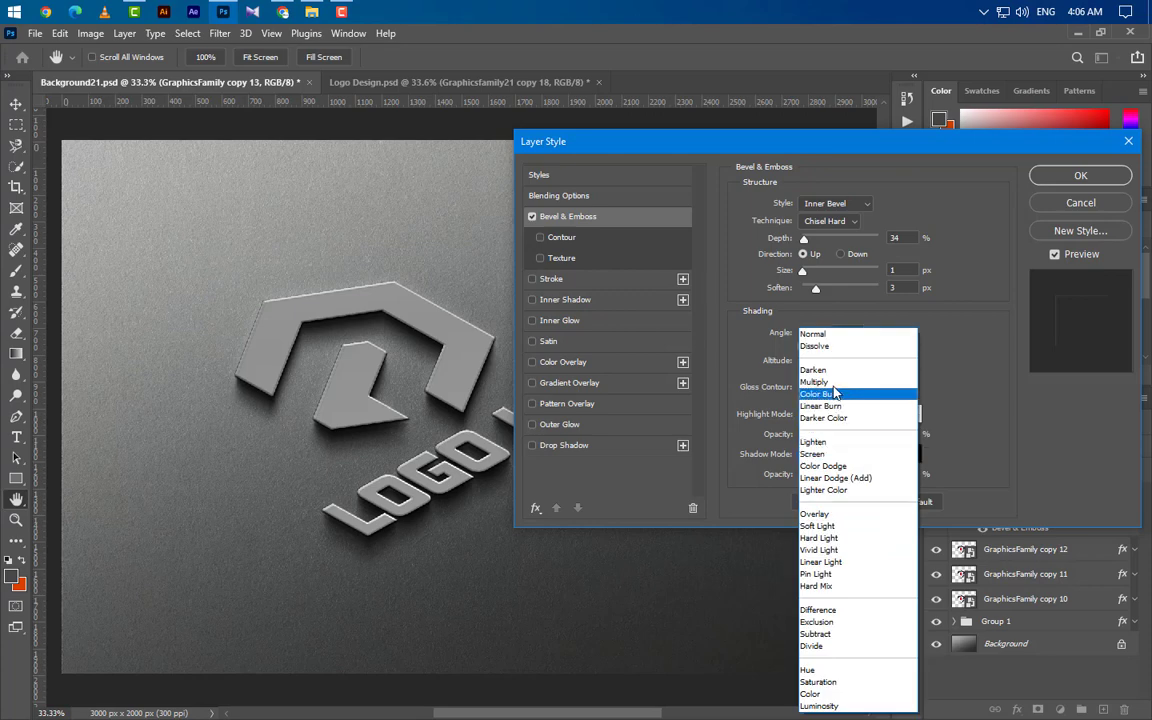
pyautogui.click(832, 386)
pyautogui.press('Tab')
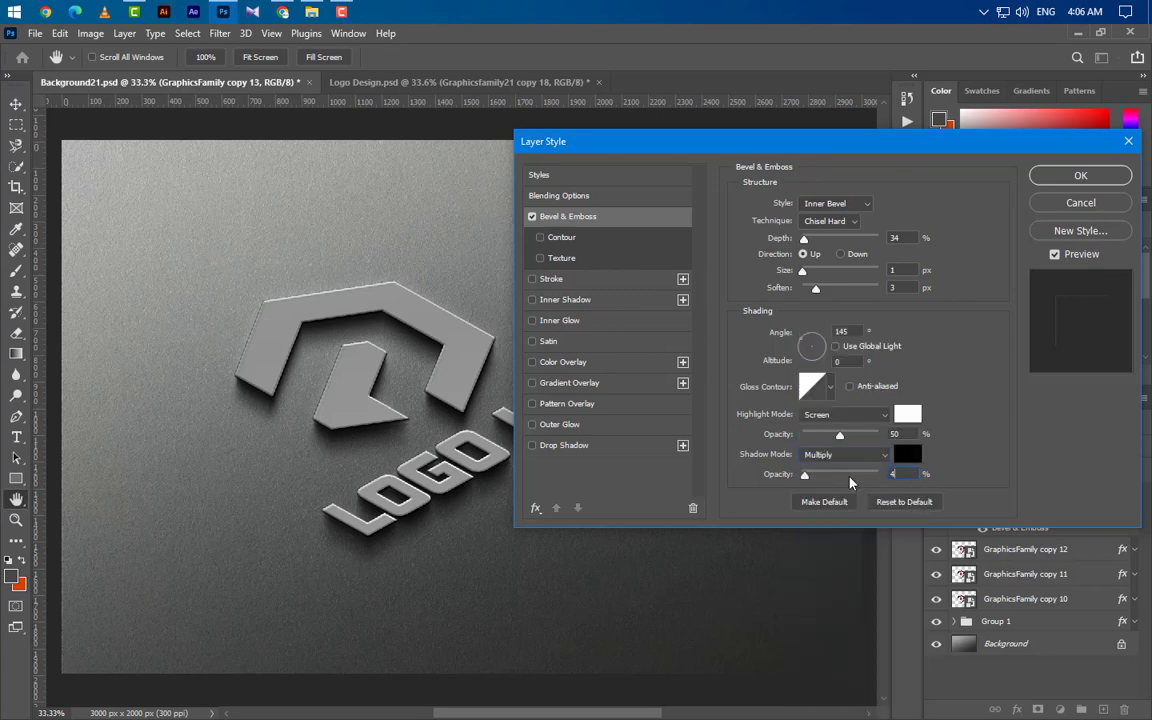
pyautogui.click(1079, 176)
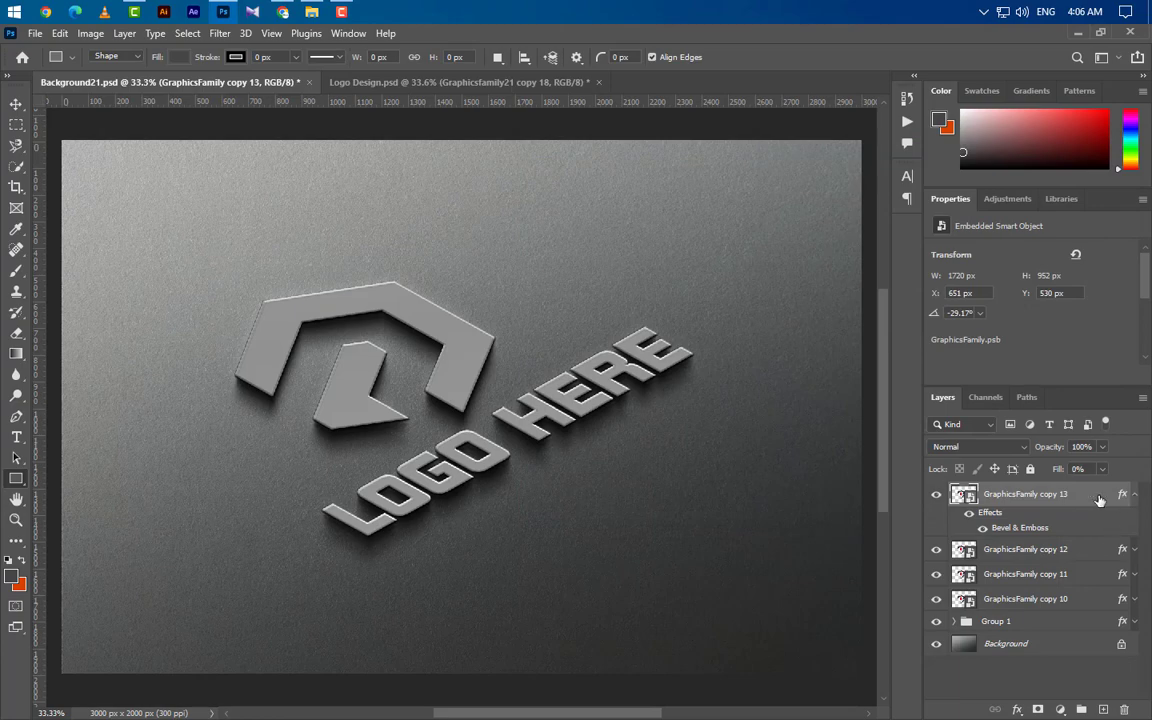
# Duplicate the GraphicsFamily copy 13 layer within Background21.psd and collapse the original layer's effects list.
pyautogui.rightClick(1097, 497)
pyautogui.click(929, 55)
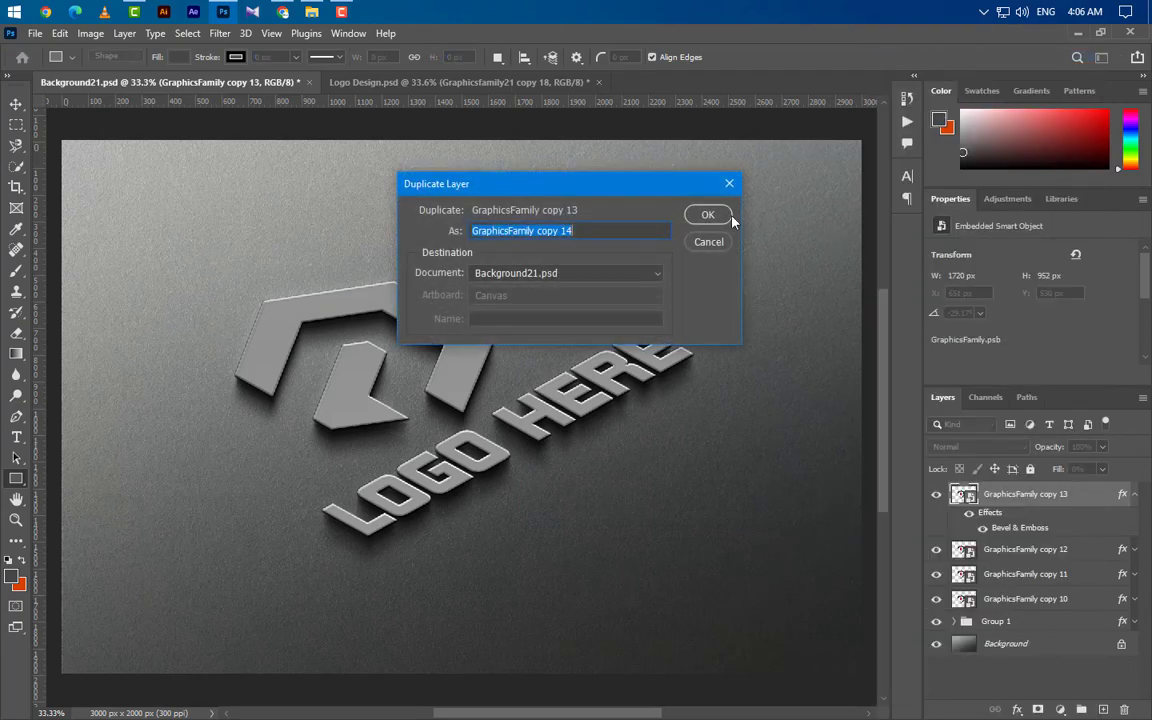
pyautogui.click(705, 215)
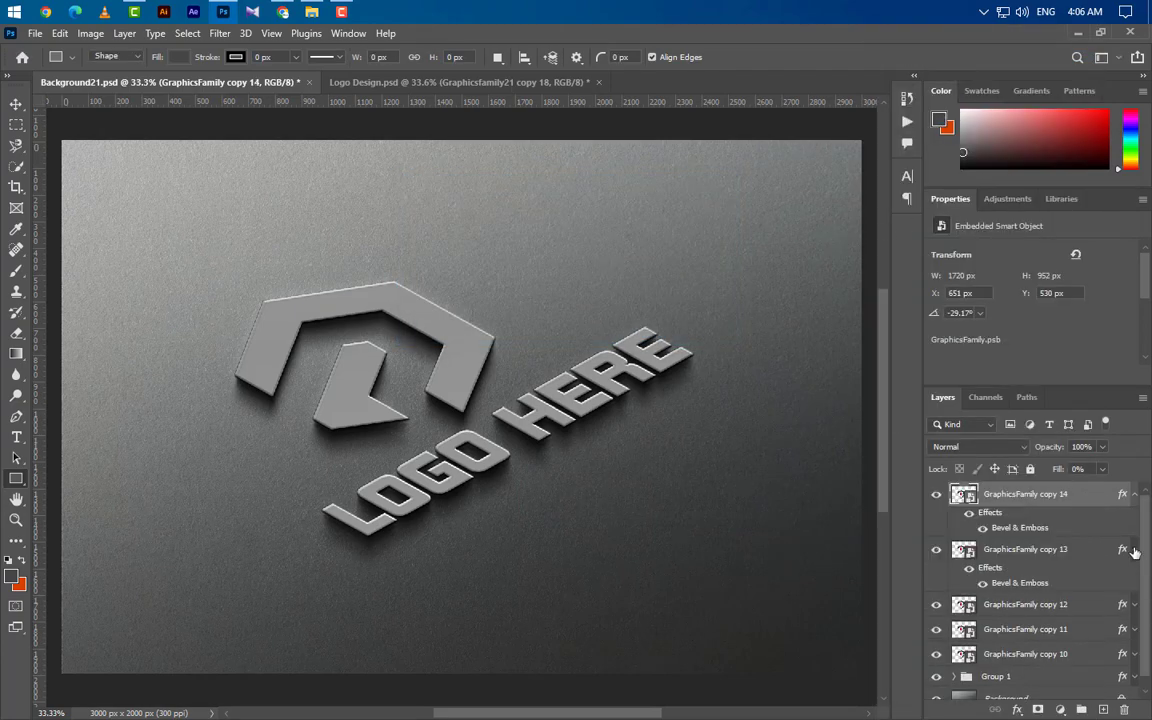
pyautogui.click(1133, 549)
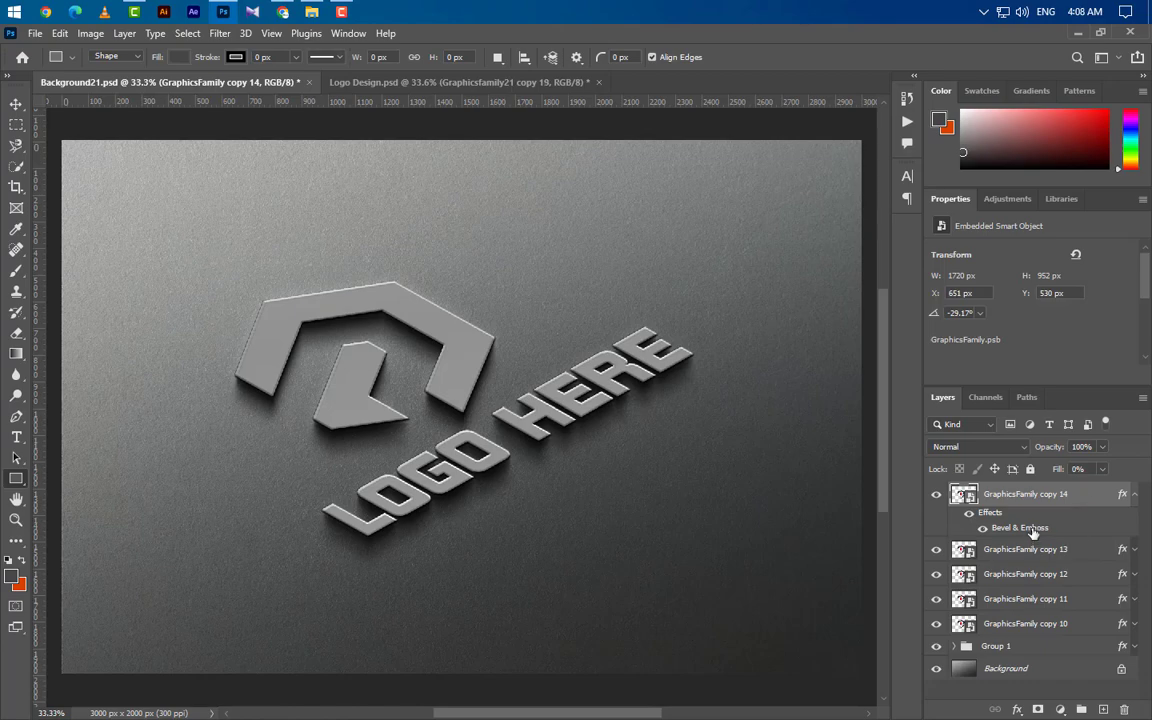
# Set the Bevel & Emboss depth on GraphicsFamily copy 14 to 135%, size to 2 px and soften to 1 px.
pyautogui.doubleClick(1033, 530)
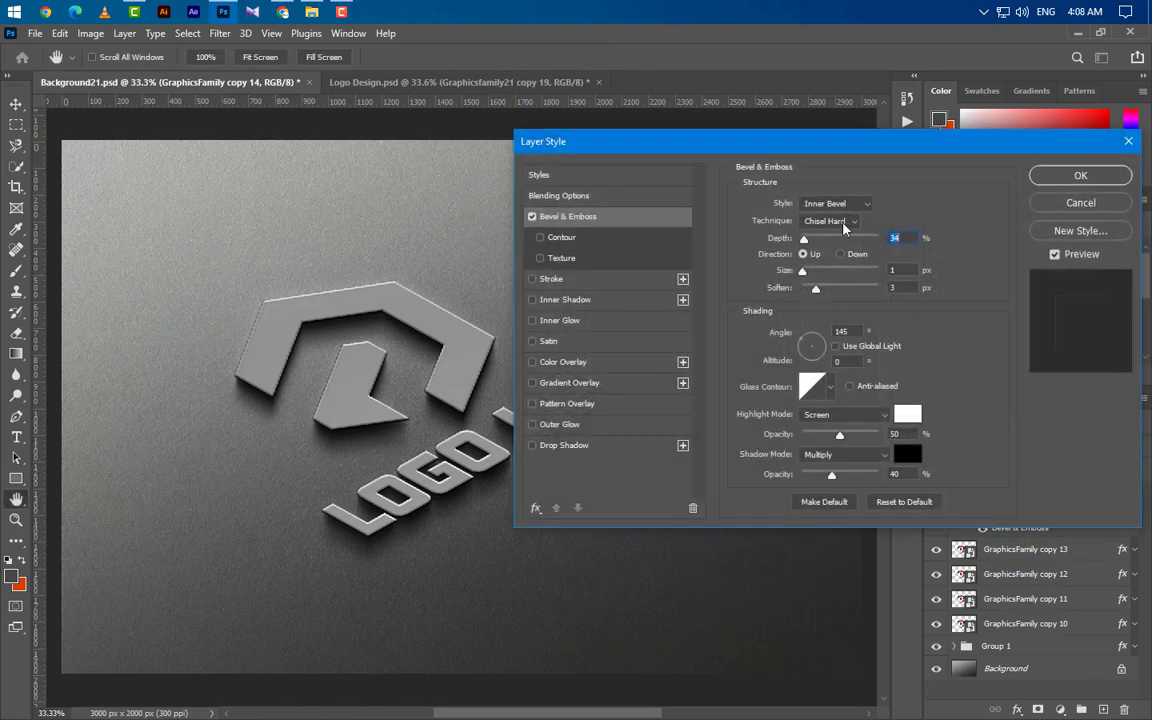
pyautogui.write('135')
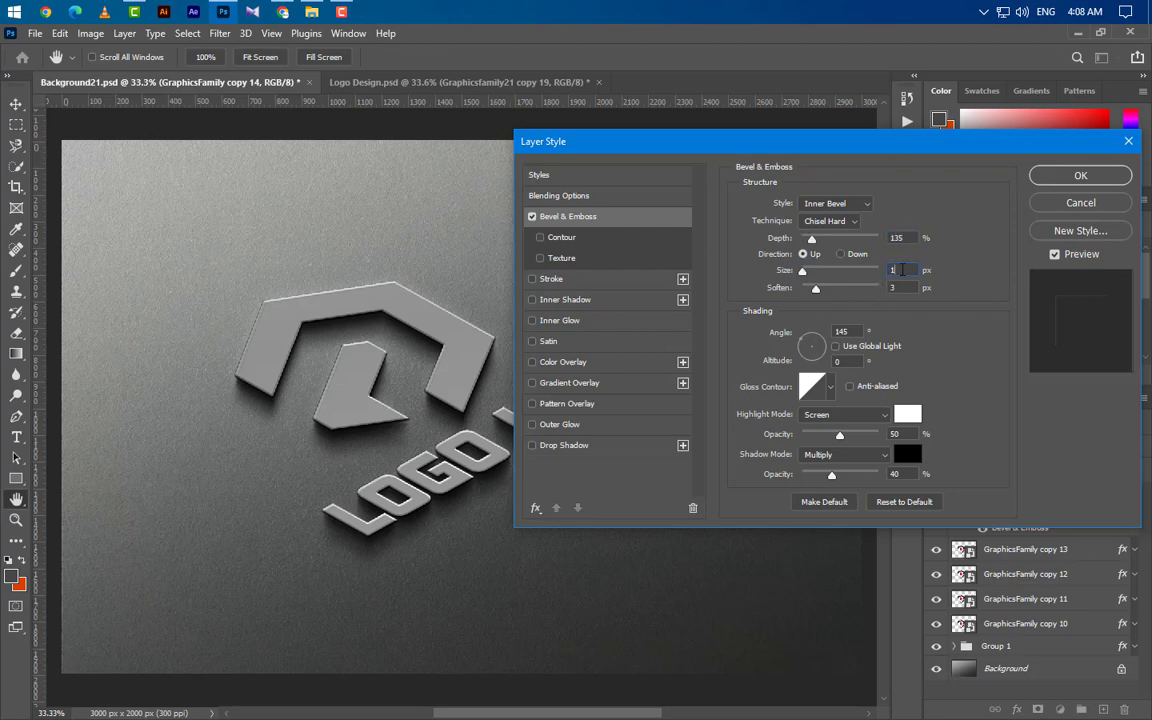
pyautogui.write('2')
pyautogui.write('1')
# Set the copy 14 bevel's shading angle to -50° and altitude to 15°, and choose the inverted-cone gloss contour.
pyautogui.doubleClick(852, 333)
pyautogui.write('-5015')
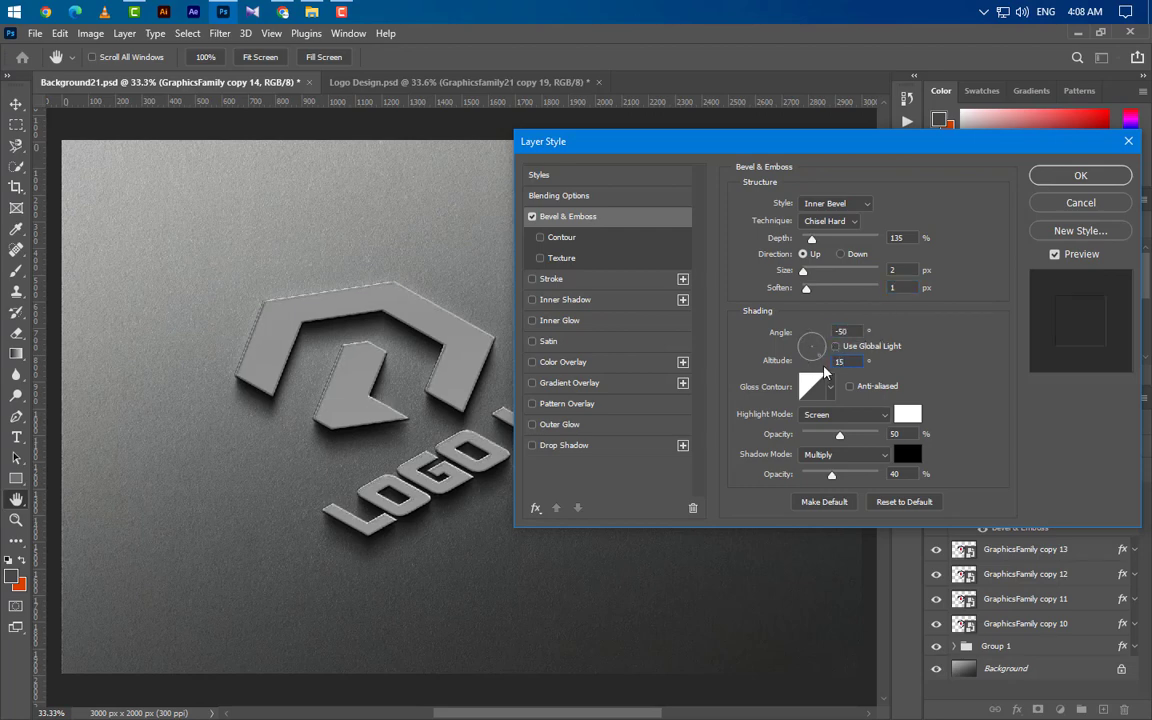
pyautogui.click(830, 387)
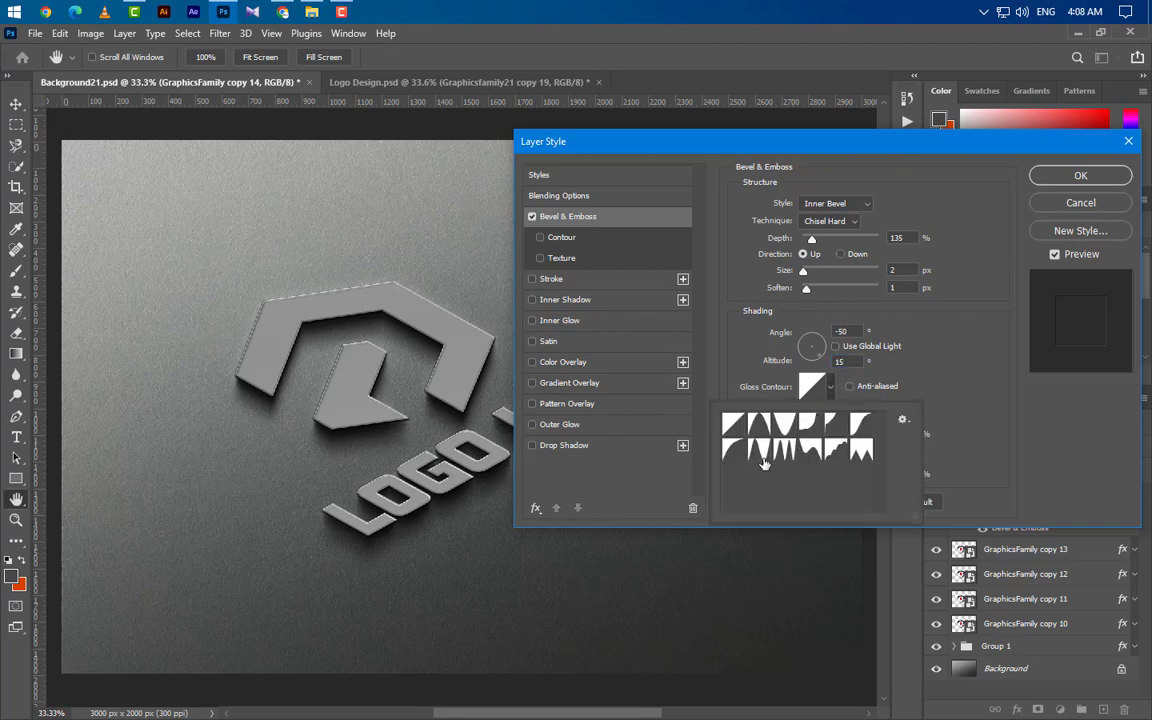
pyautogui.click(787, 425)
pyautogui.click(960, 413)
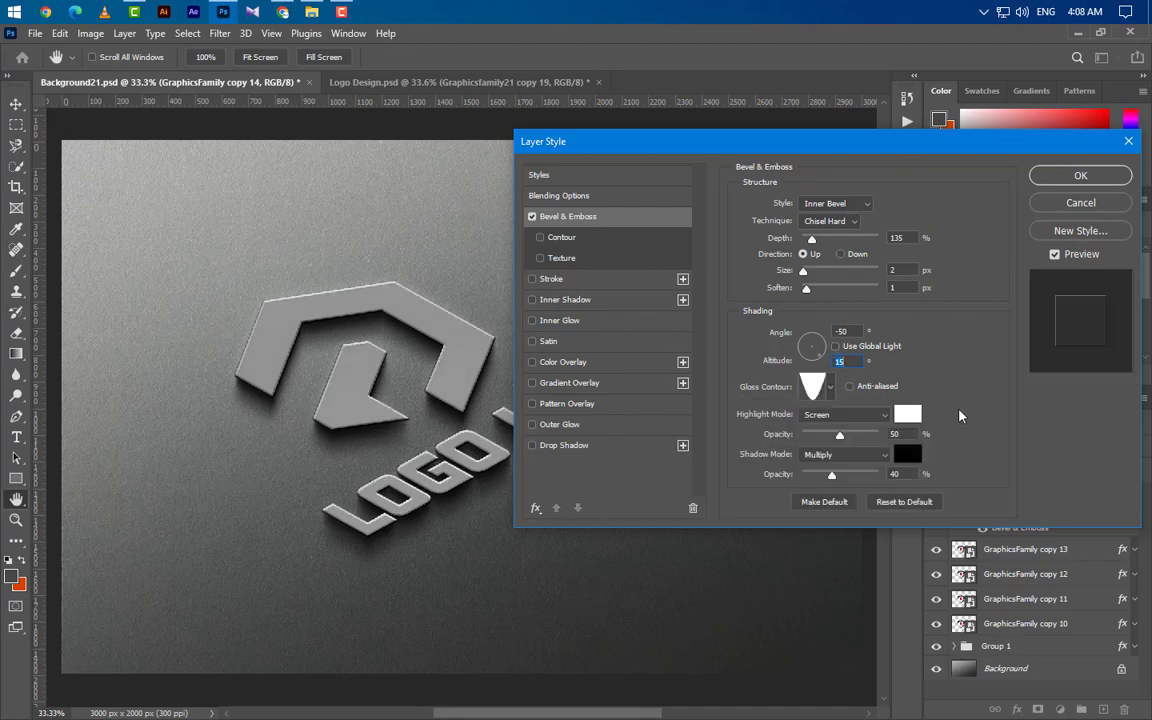
# Set the bevel's highlight opacity to 0% and its shadow opacity to 60%, and apply the style.
pyautogui.write('0')
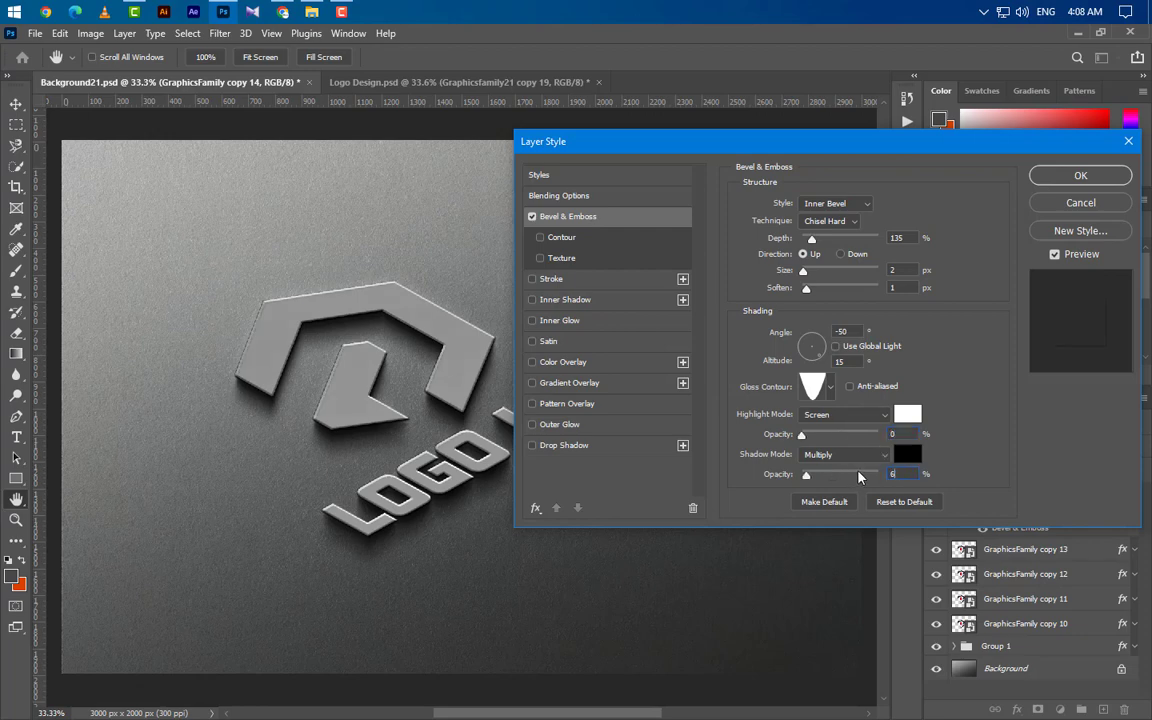
pyautogui.write('60')
pyautogui.click(1080, 175)
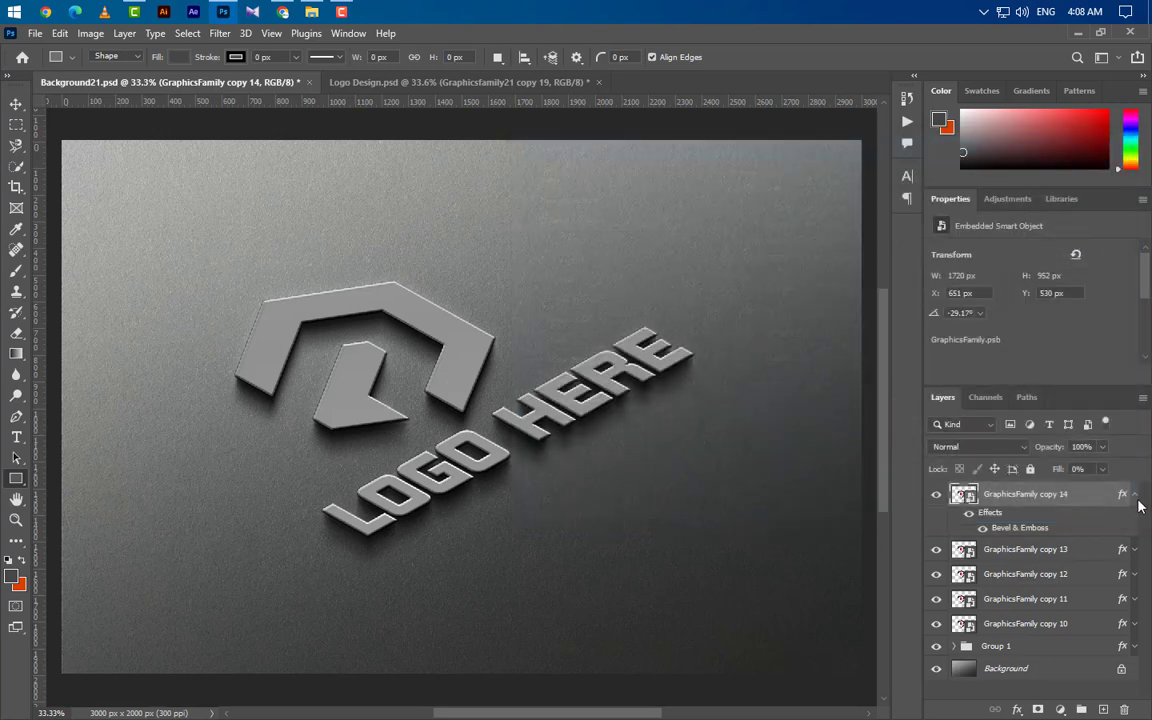
# Group the GraphicsFamily copy 10 to copy 14 layers, and nest that group with Group 1 in a new parent group.
pyautogui.click(1135, 495)
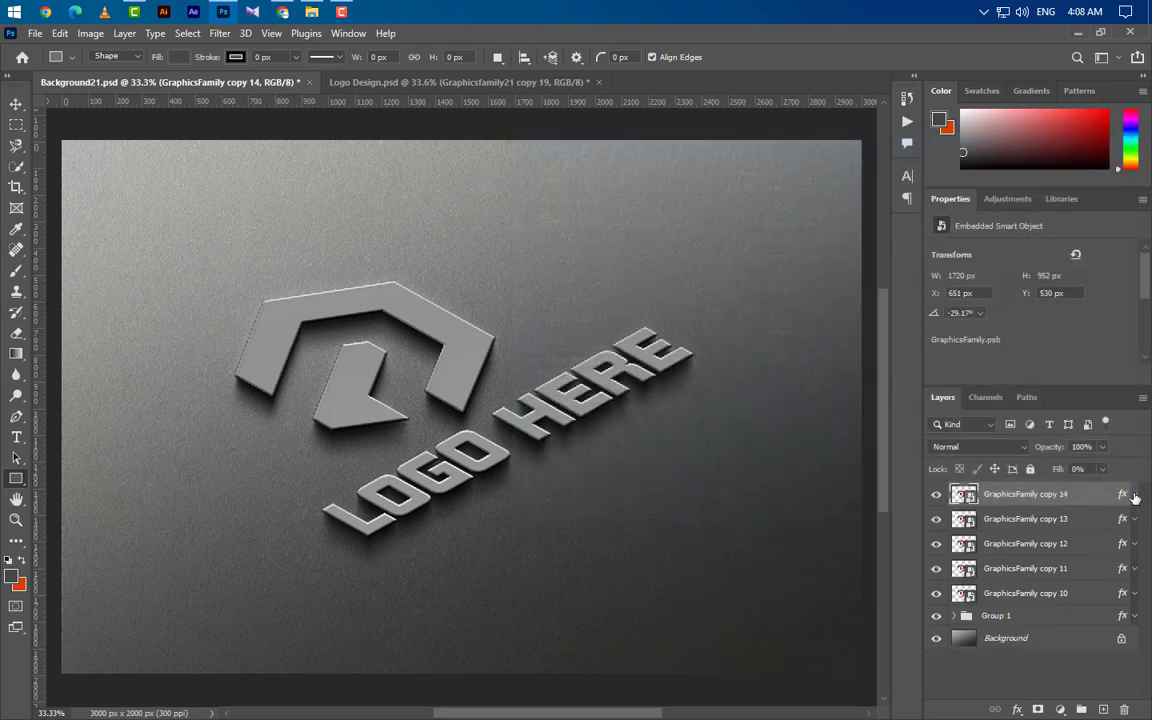
pyautogui.keyDown('ctrl'); pyautogui.click(1062, 521); pyautogui.keyUp('ctrl')
pyautogui.keyDown('ctrl'); pyautogui.click(1060, 546); pyautogui.keyUp('ctrl')
pyautogui.keyDown('ctrl'); pyautogui.click(1062, 570); pyautogui.keyUp('ctrl')
pyautogui.keyDown('ctrl'); pyautogui.click(1068, 597); pyautogui.keyUp('ctrl')
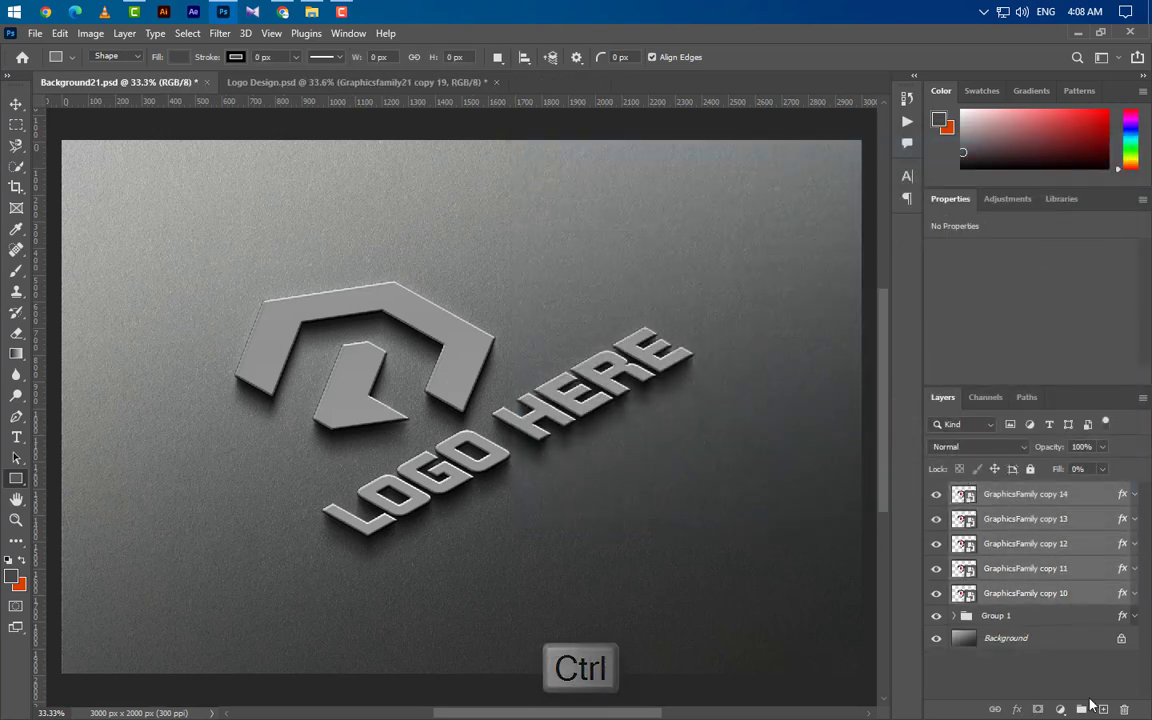
pyautogui.hotkey('ctrl', 'g')
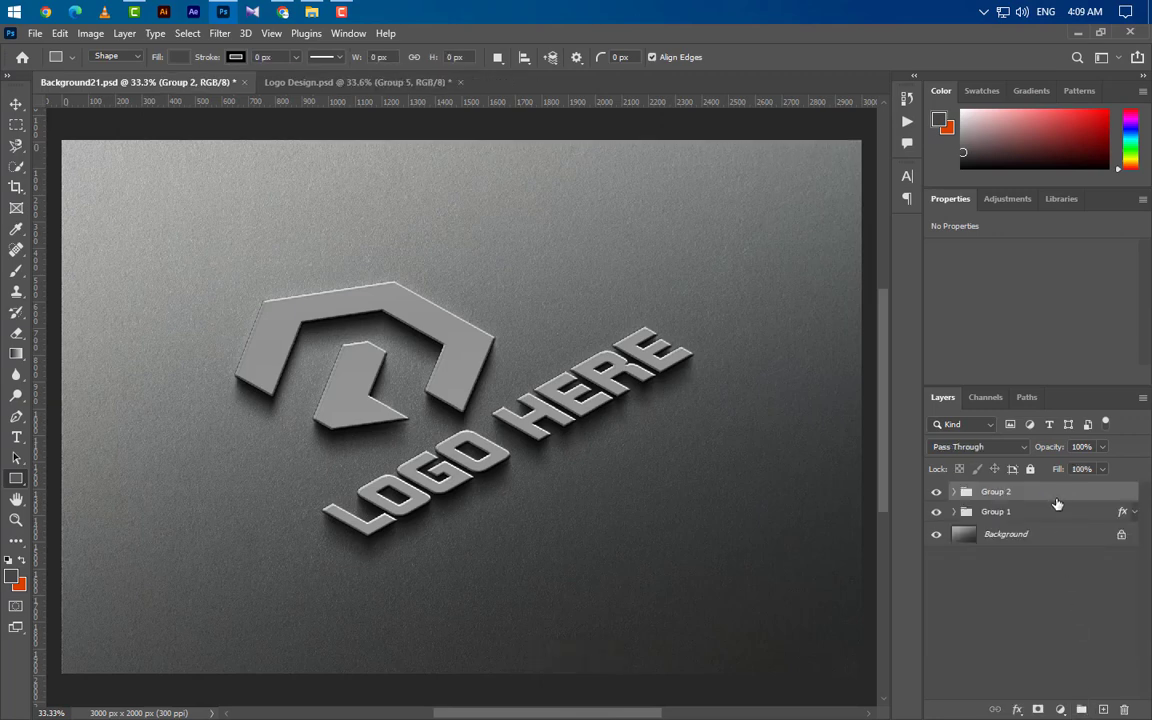
pyautogui.keyDown('ctrl'); pyautogui.click(1057, 516); pyautogui.keyUp('ctrl')
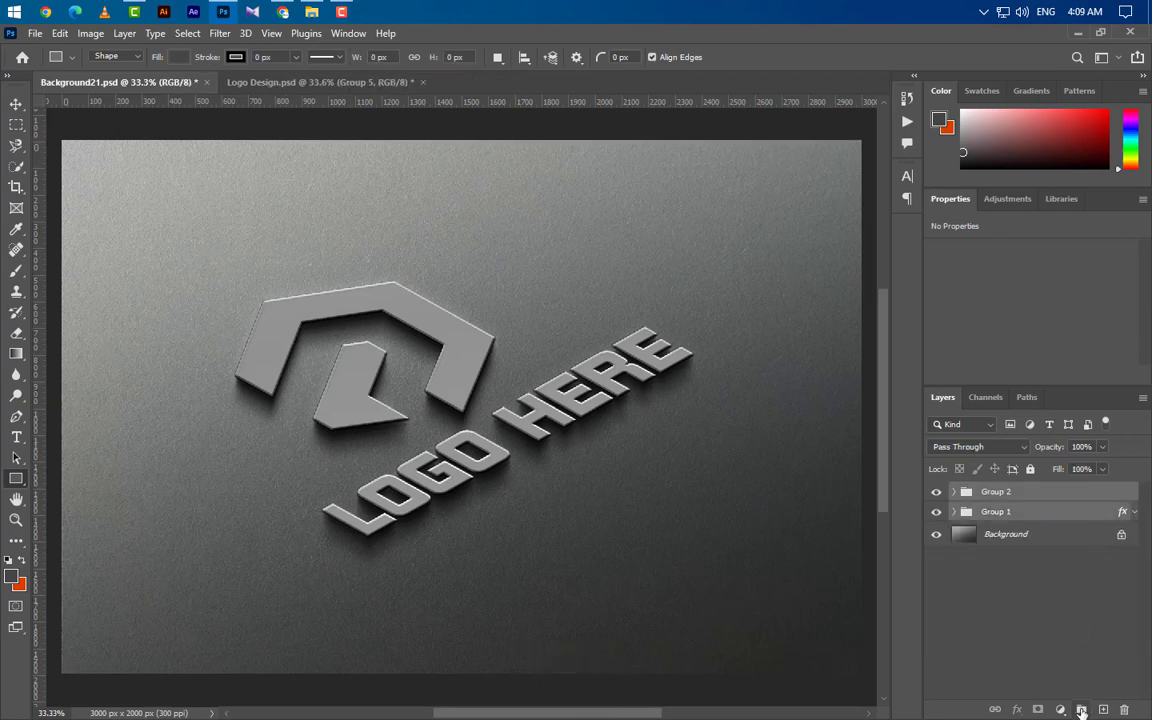
pyautogui.click(1081, 710)
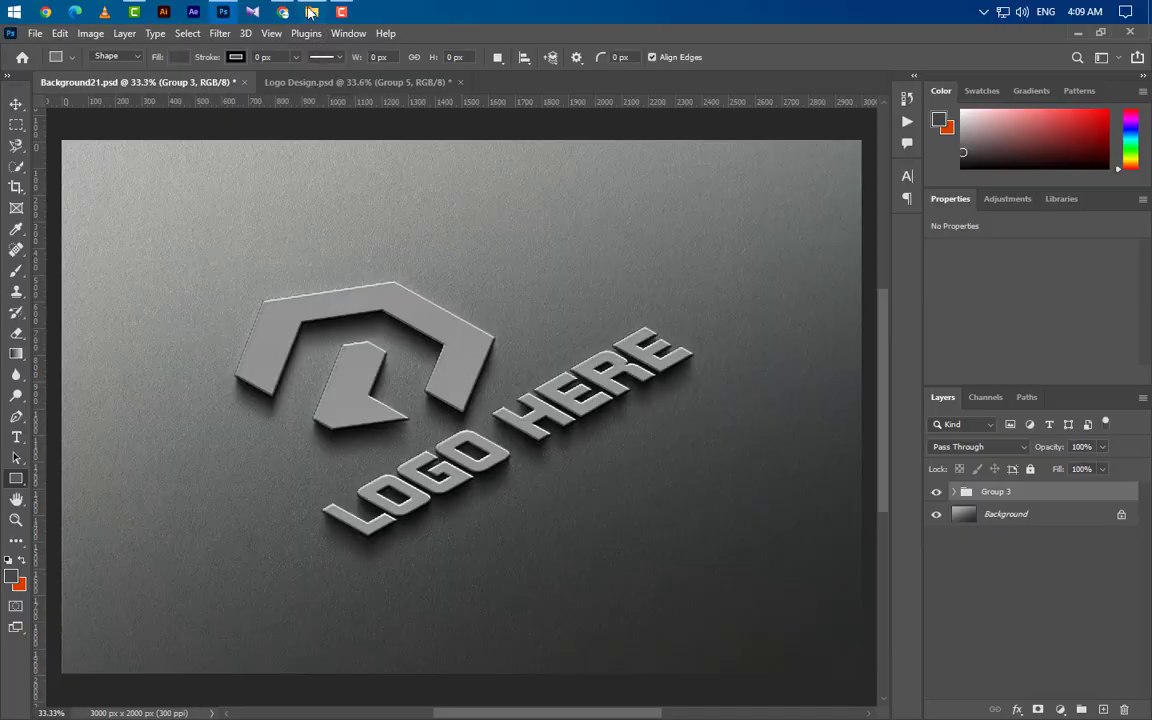
# Place the Png.jpg noise texture over the whole canvas above Group 3 and blend it in Soft Light at 15% opacity.
pyautogui.click(311, 11)
pyautogui.moveTo(465, 162); pyautogui.dragTo(449, 461)
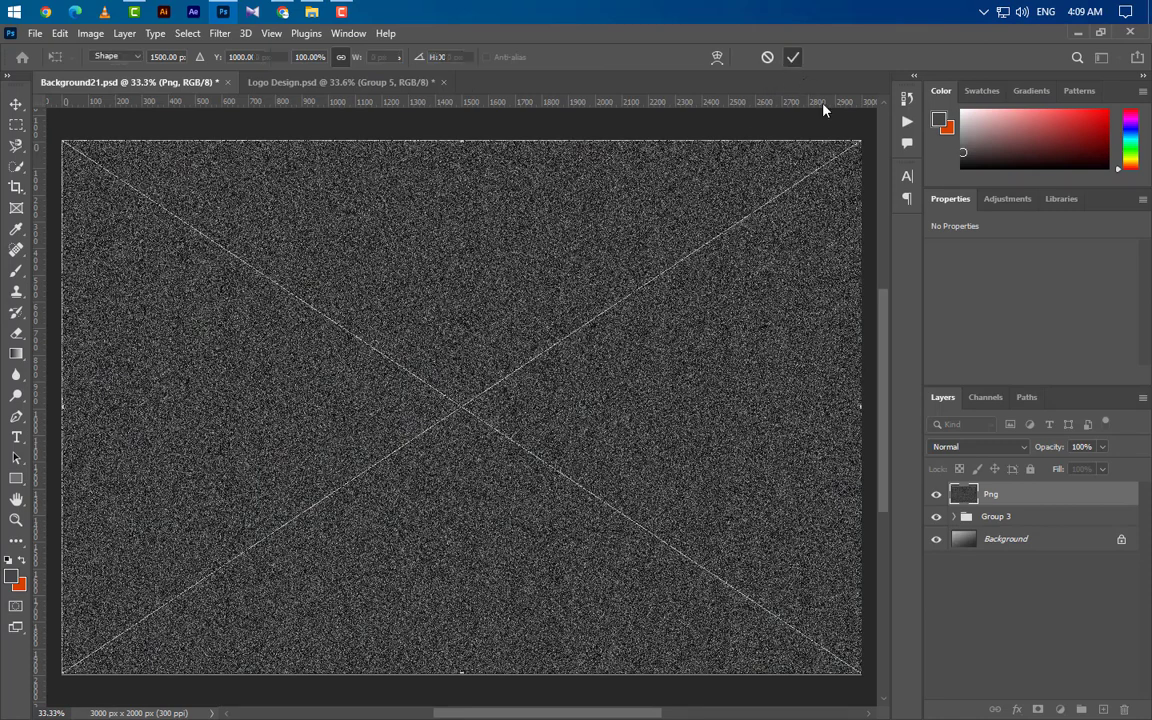
pyautogui.press('Return')
pyautogui.click(985, 447)
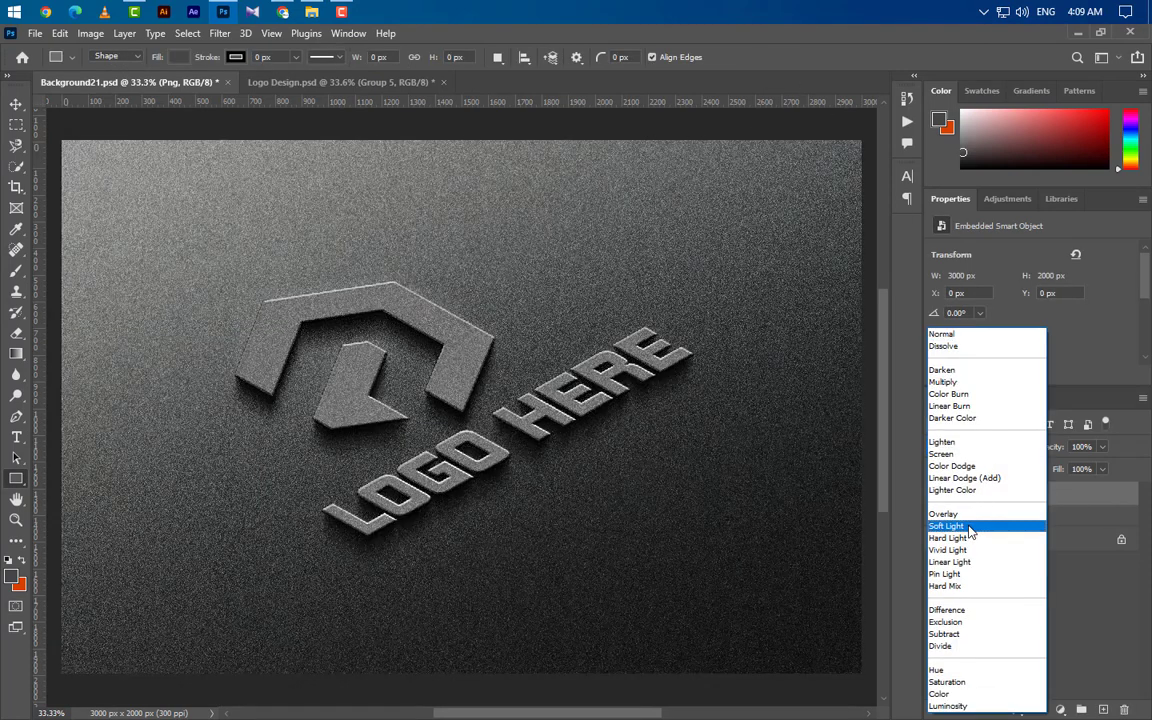
pyautogui.click(969, 526)
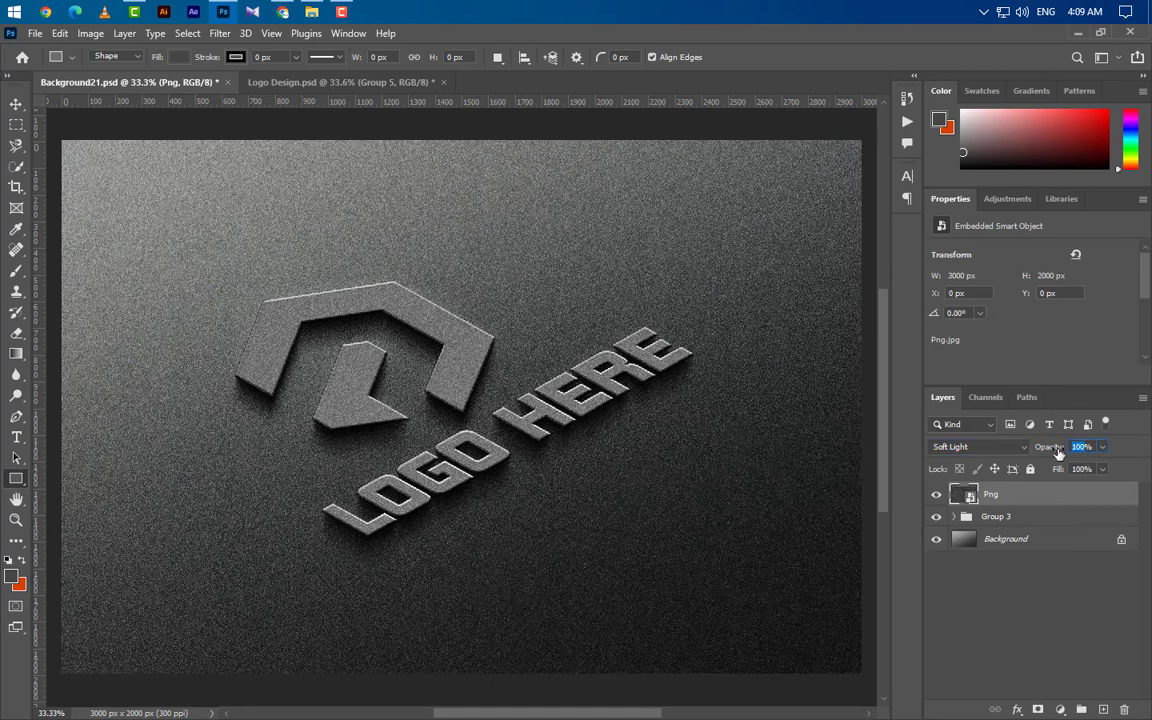
pyautogui.write('15')
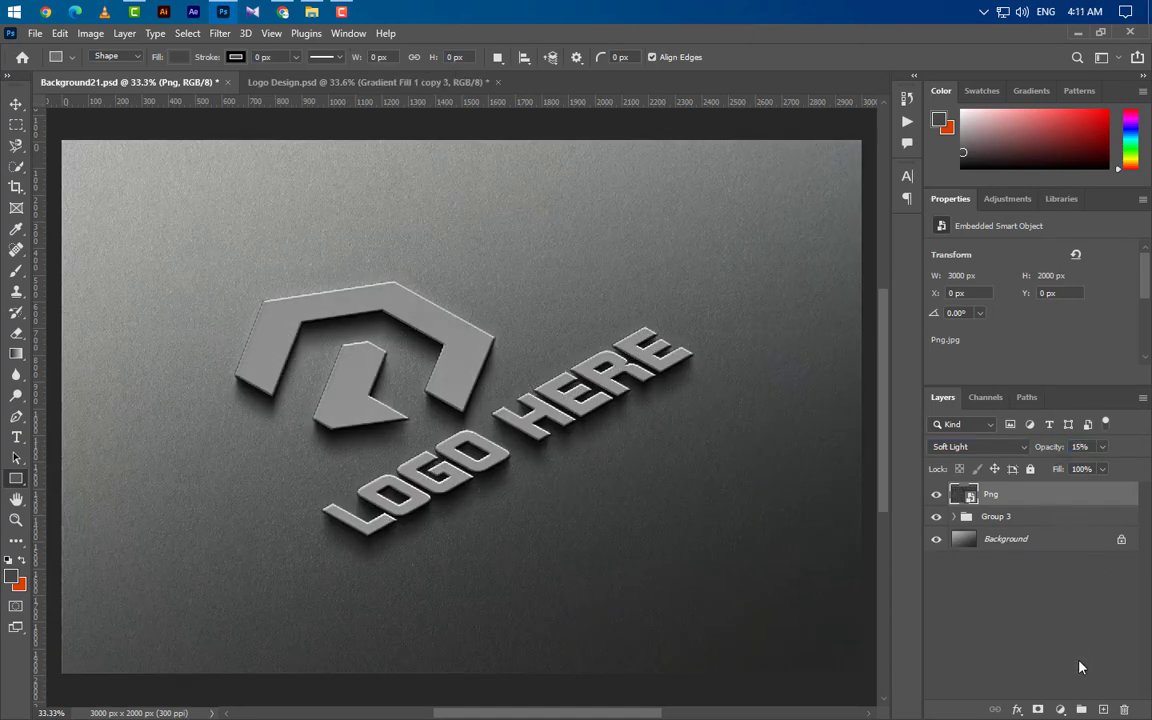
# Add a Gradient fill layer above the Png layer and set its gradient's starting color stop to black (#000000).
pyautogui.click(1060, 709)
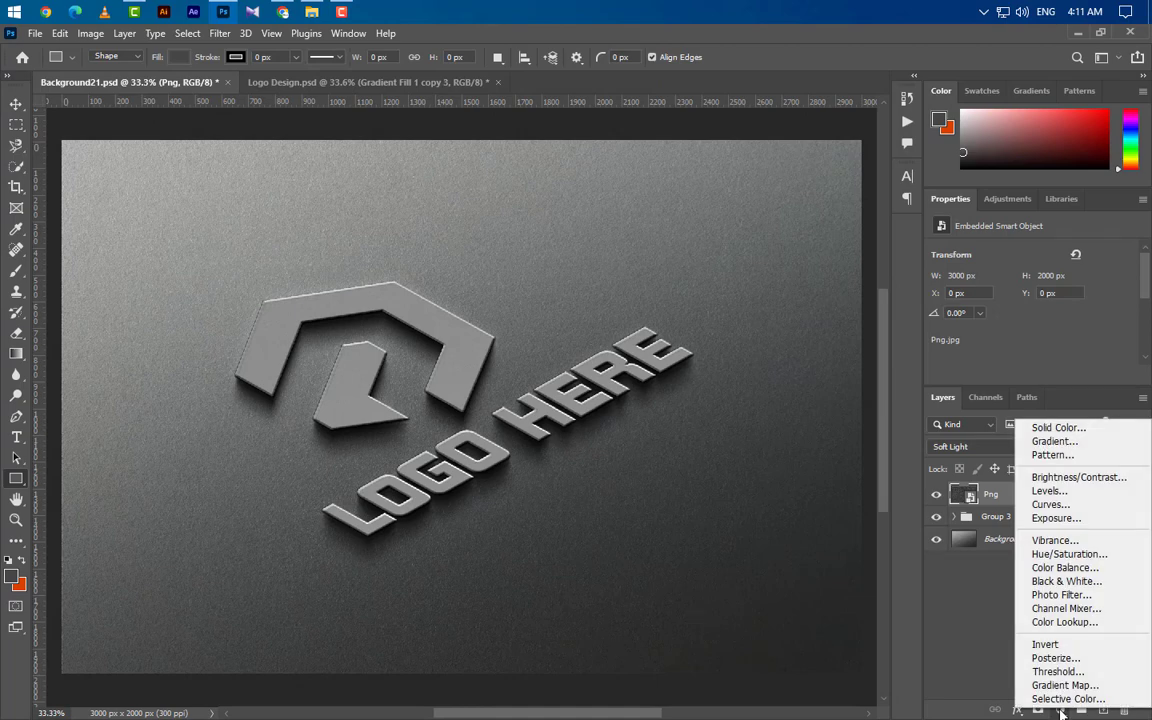
pyautogui.click(1055, 441)
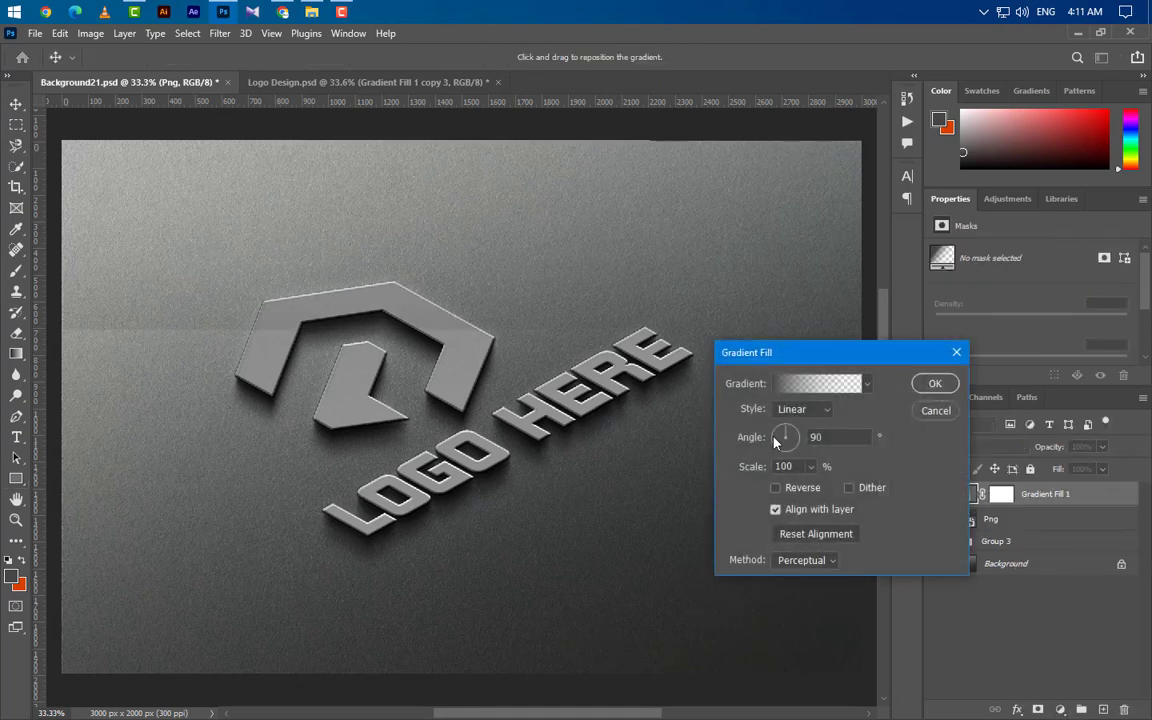
pyautogui.click(810, 384)
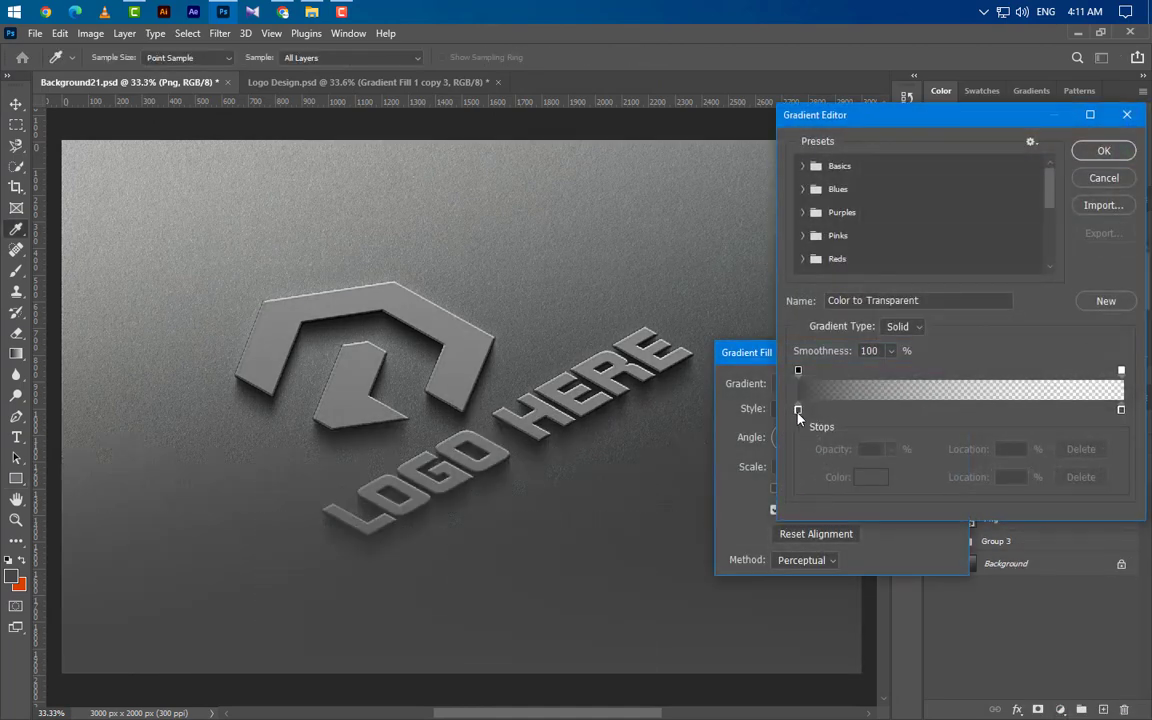
pyautogui.doubleClick(798, 411)
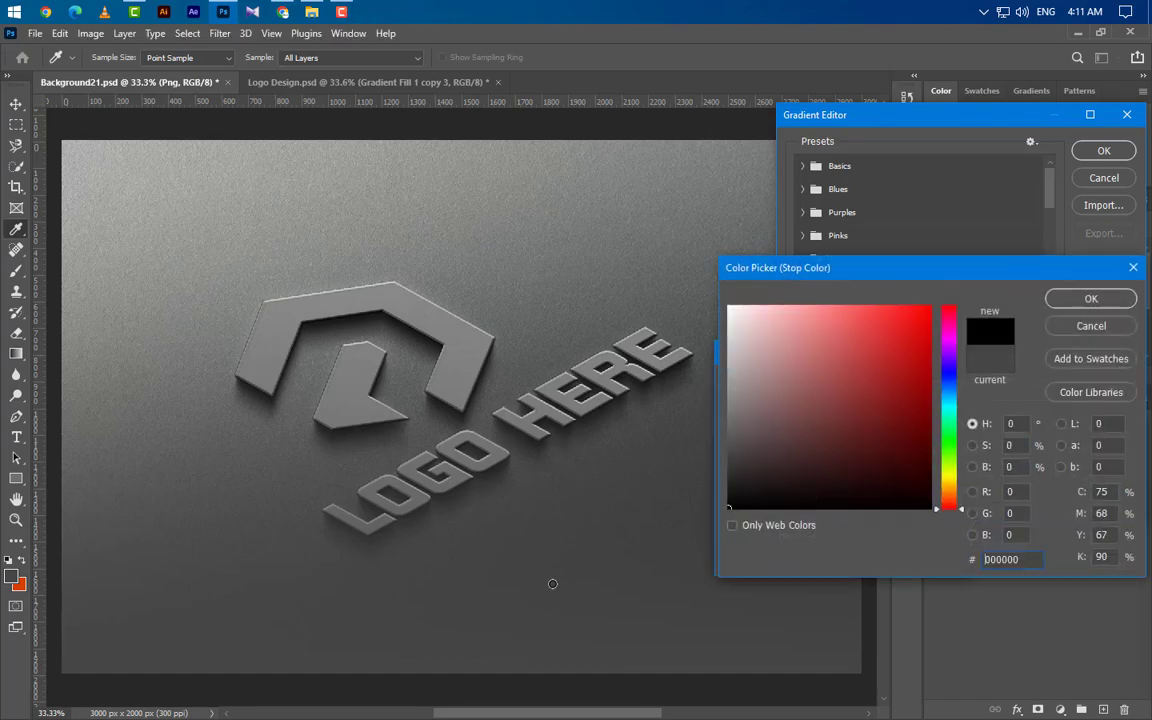
pyautogui.click(1091, 298)
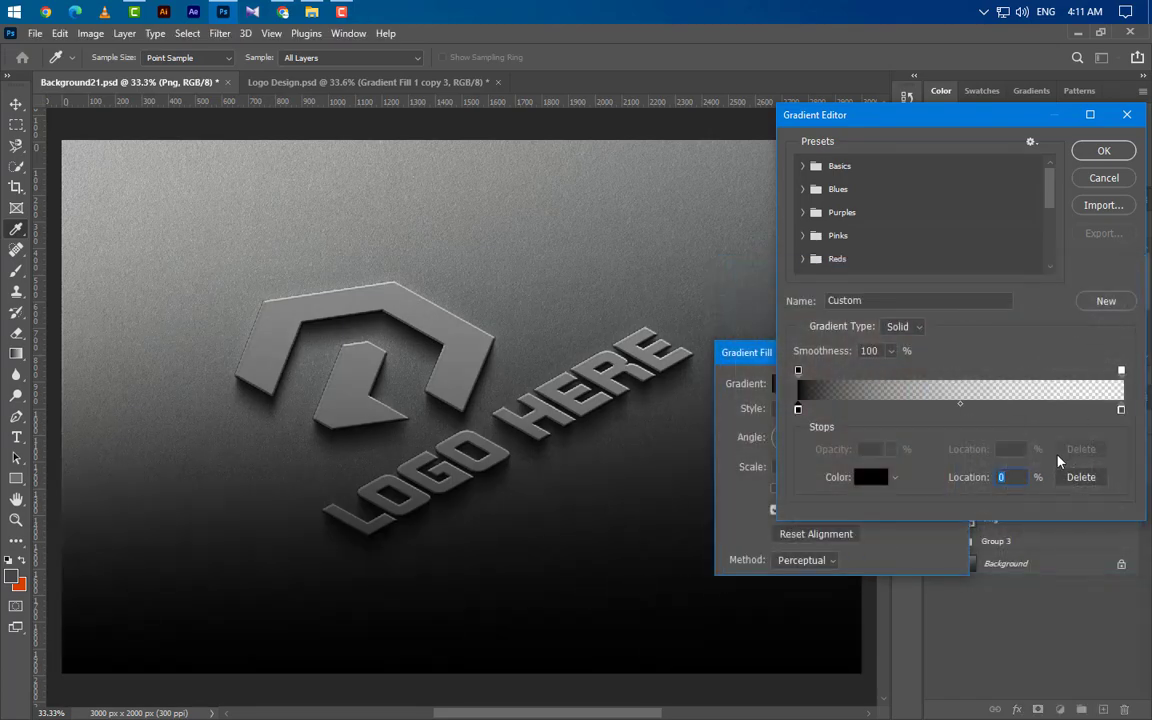
# Set the gradient's end color stop to #ffffff and its end opacity stop to 100%, and accept the gradient.
pyautogui.doubleClick(1121, 411)
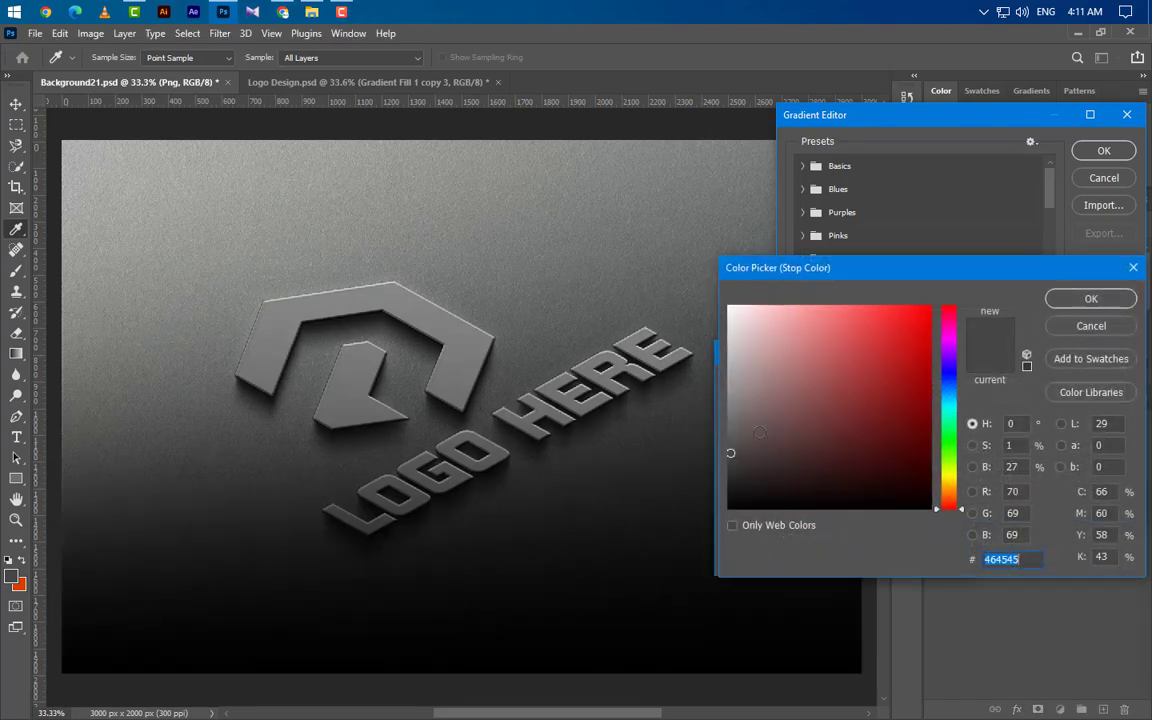
pyautogui.write('ffffff')
pyautogui.click(1091, 299)
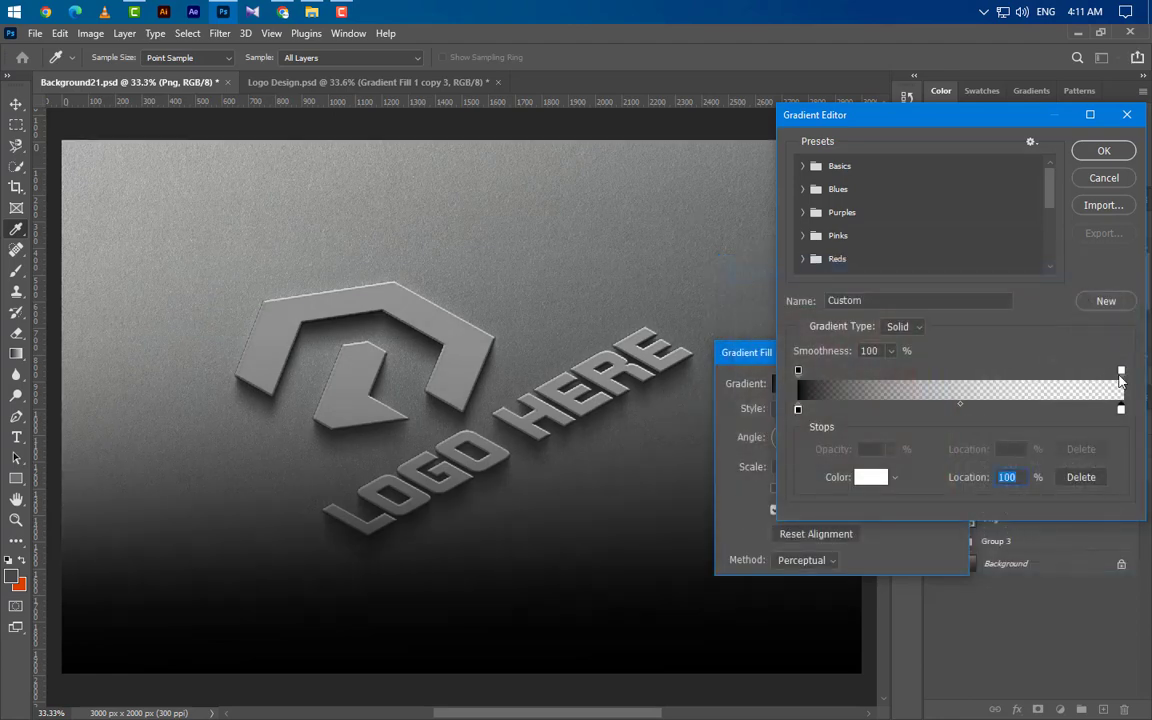
pyautogui.click(1121, 373)
pyautogui.click(891, 449)
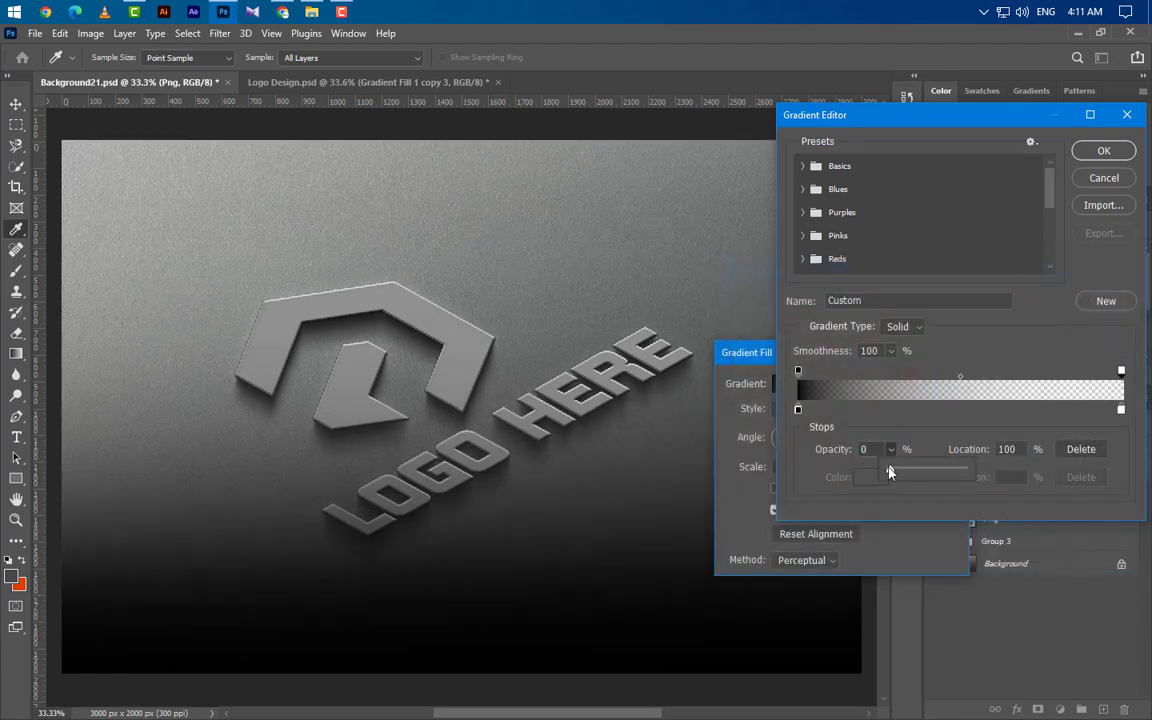
pyautogui.moveTo(891, 472); pyautogui.dragTo(1130, 478)
pyautogui.click(1104, 152)
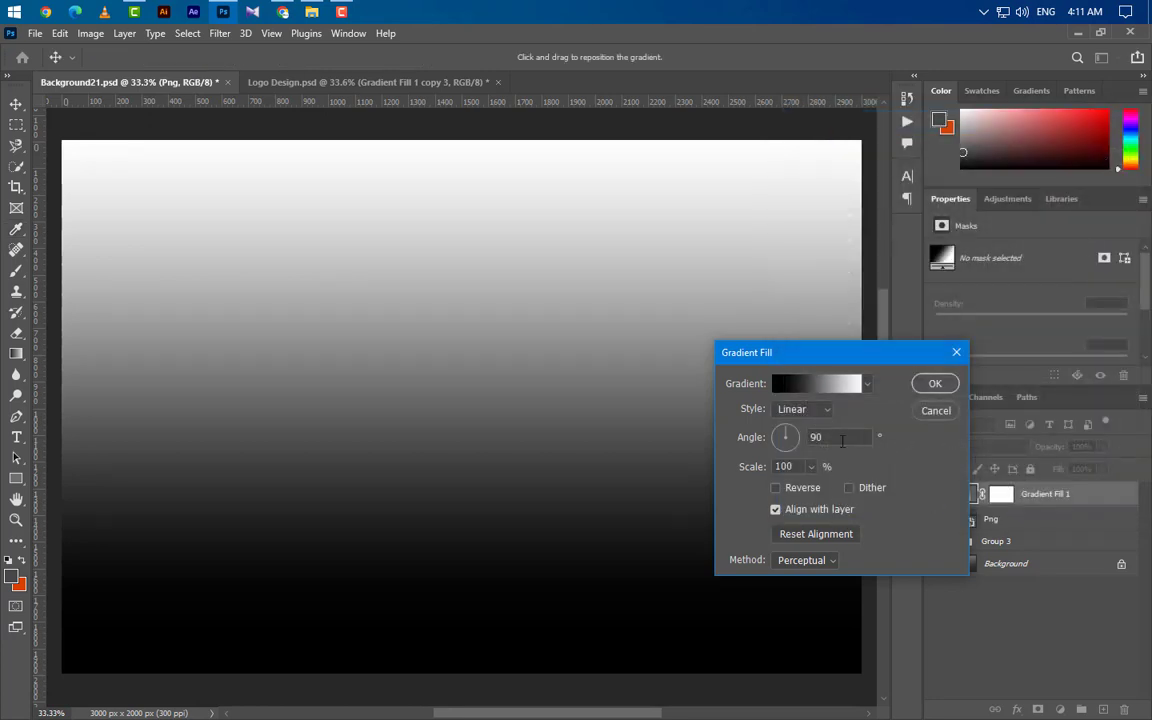
# Set the gradient fill's scale to 120% and apply the fill.
pyautogui.click(770, 438)
pyautogui.click(785, 466)
pyautogui.doubleClick(785, 466)
pyautogui.write('120')
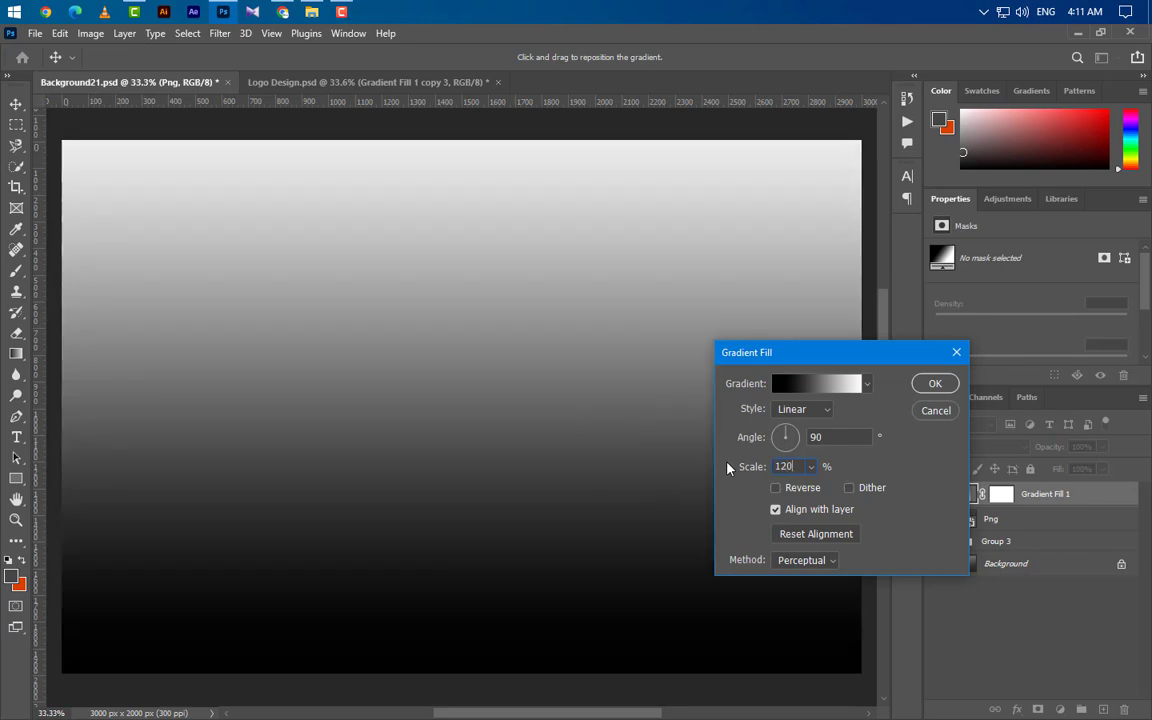
pyautogui.click(934, 385)
# Set the Gradient Fill 1 layer's blend mode to Soft Light and its opacity to 25%.
pyautogui.click(982, 447)
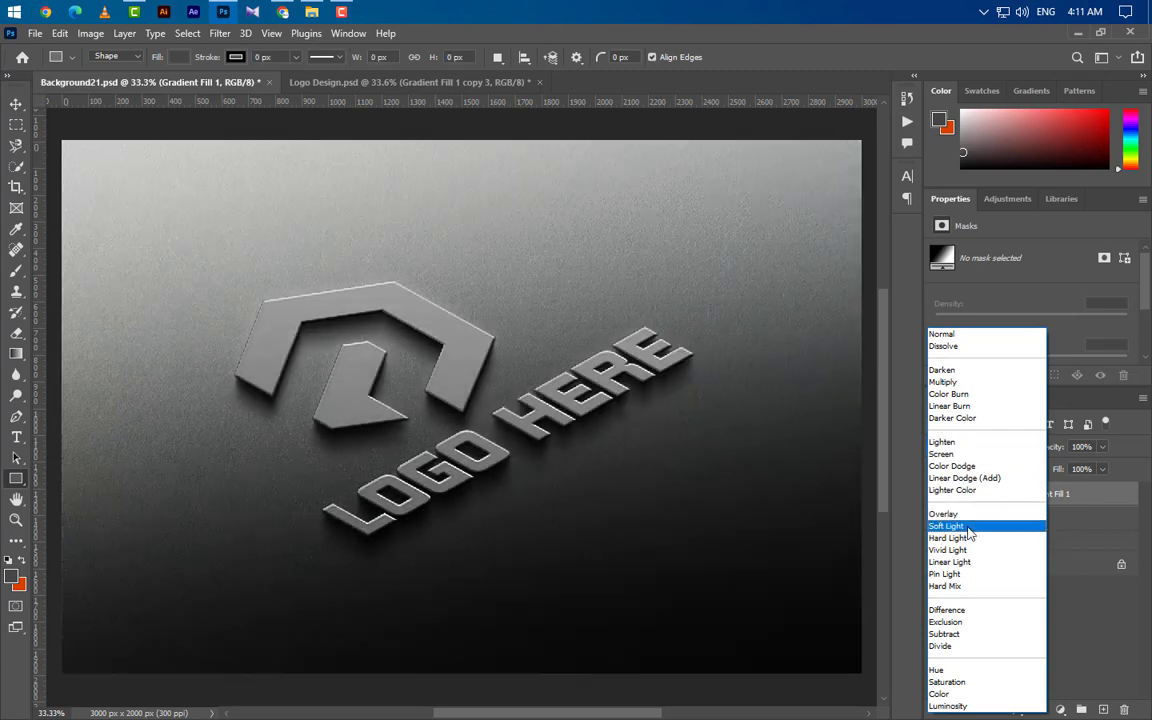
pyautogui.click(969, 527)
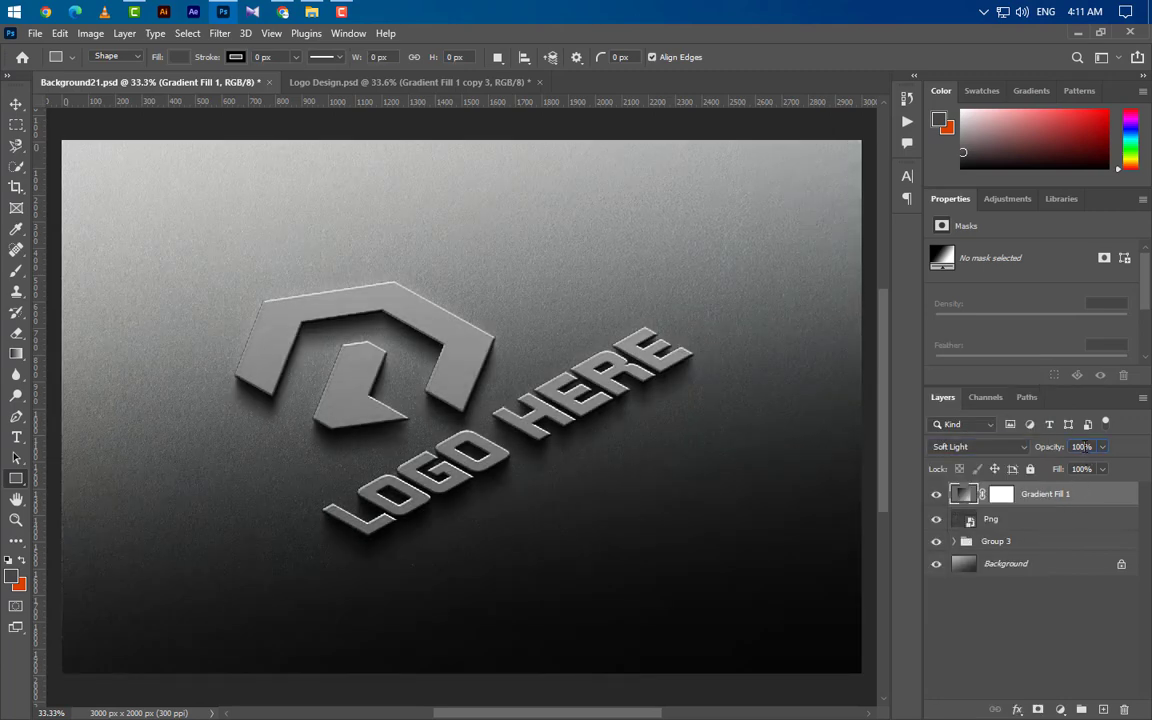
pyautogui.write('25')
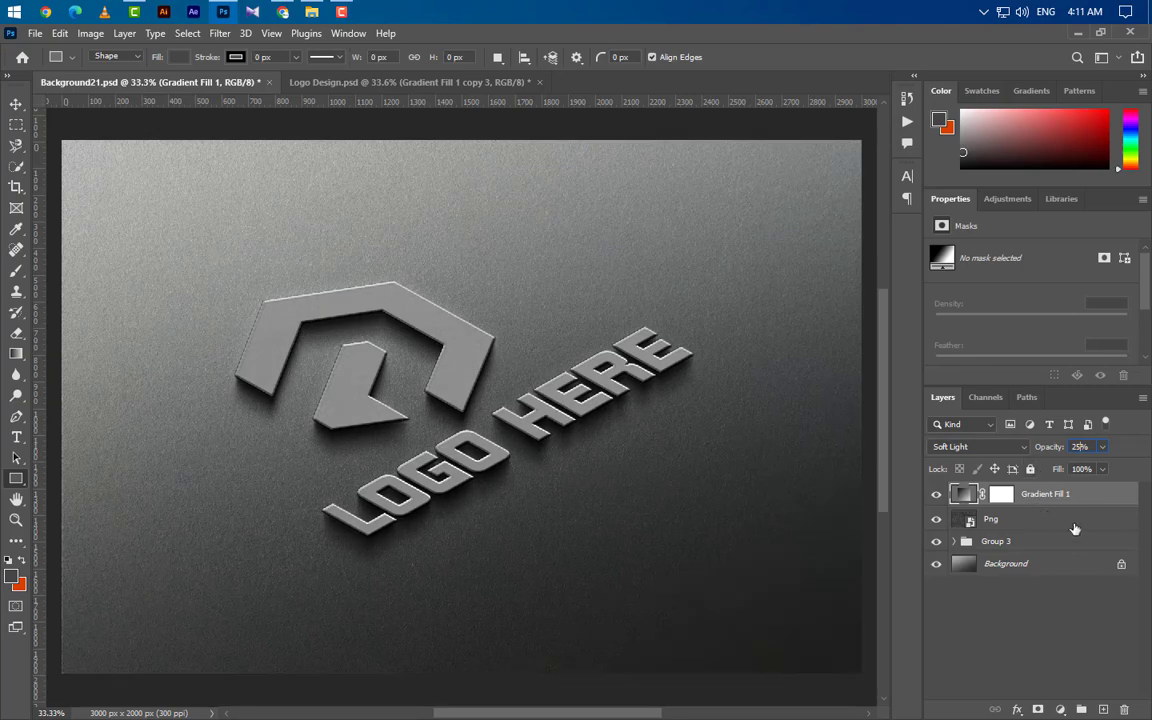
# Duplicate the Gradient Fill 1 layer and set the copy's opacity to 35%.
pyautogui.rightClick(1096, 500)
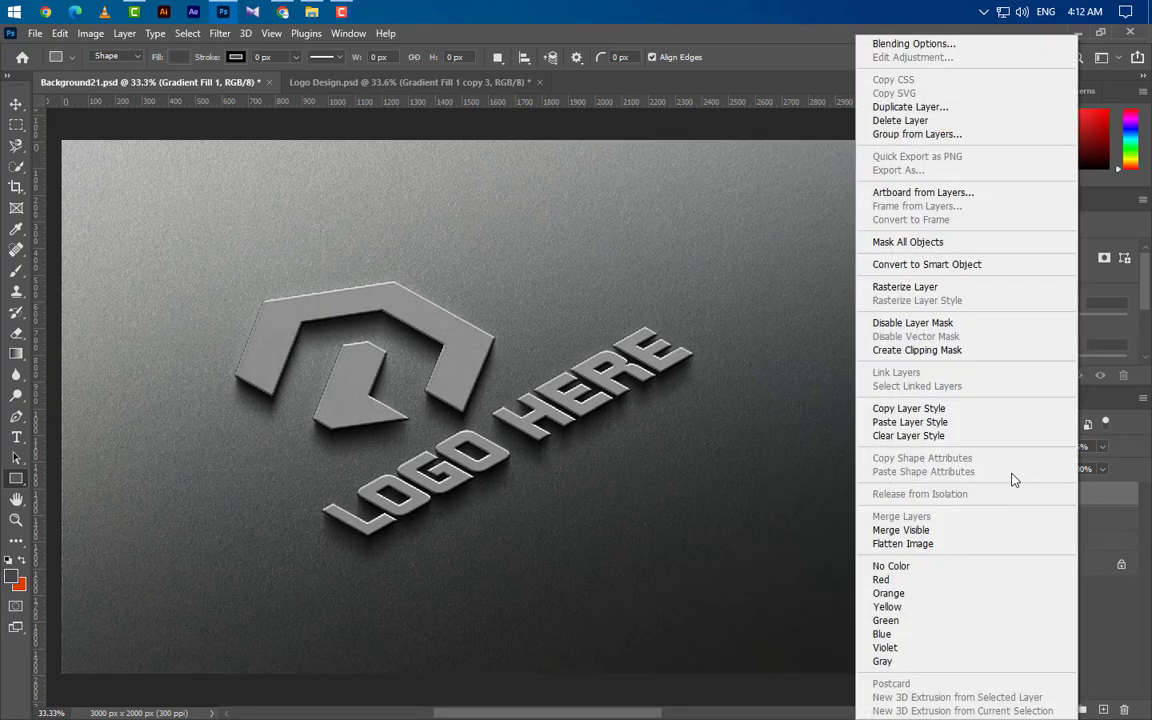
pyautogui.click(912, 106)
pyautogui.click(705, 216)
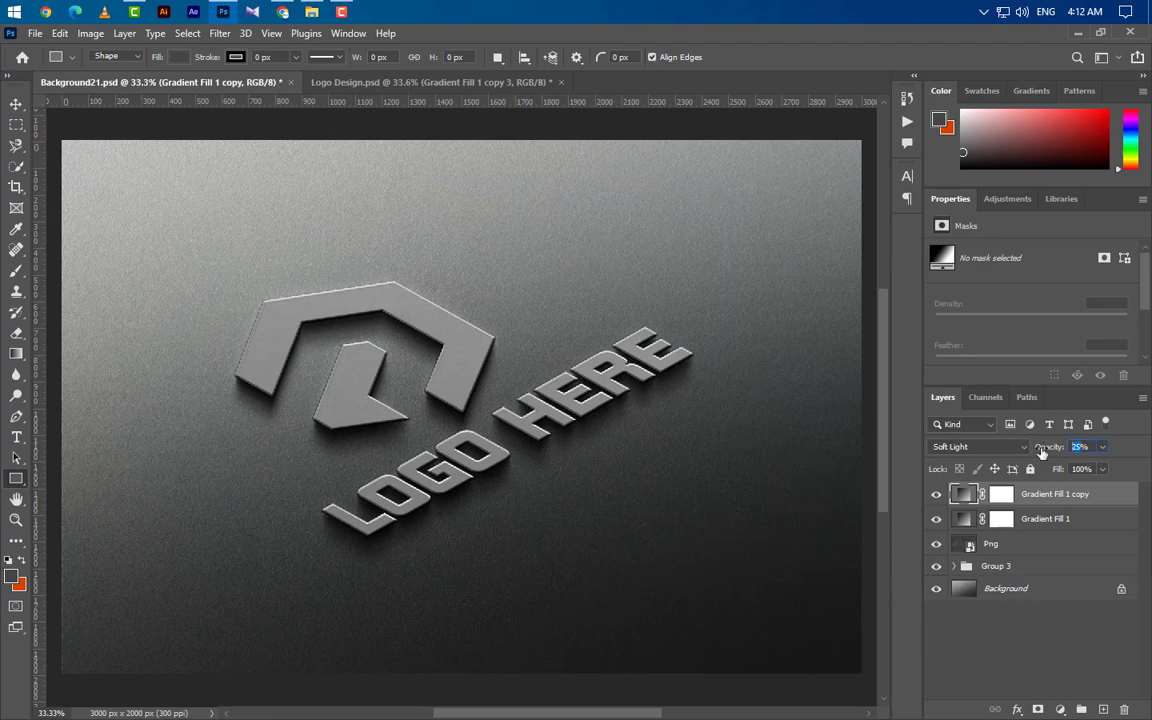
pyautogui.write('35')
# Set the duplicated gradient fill's angle to 110° and its layer opacity to 30%.
pyautogui.doubleClick(962, 497)
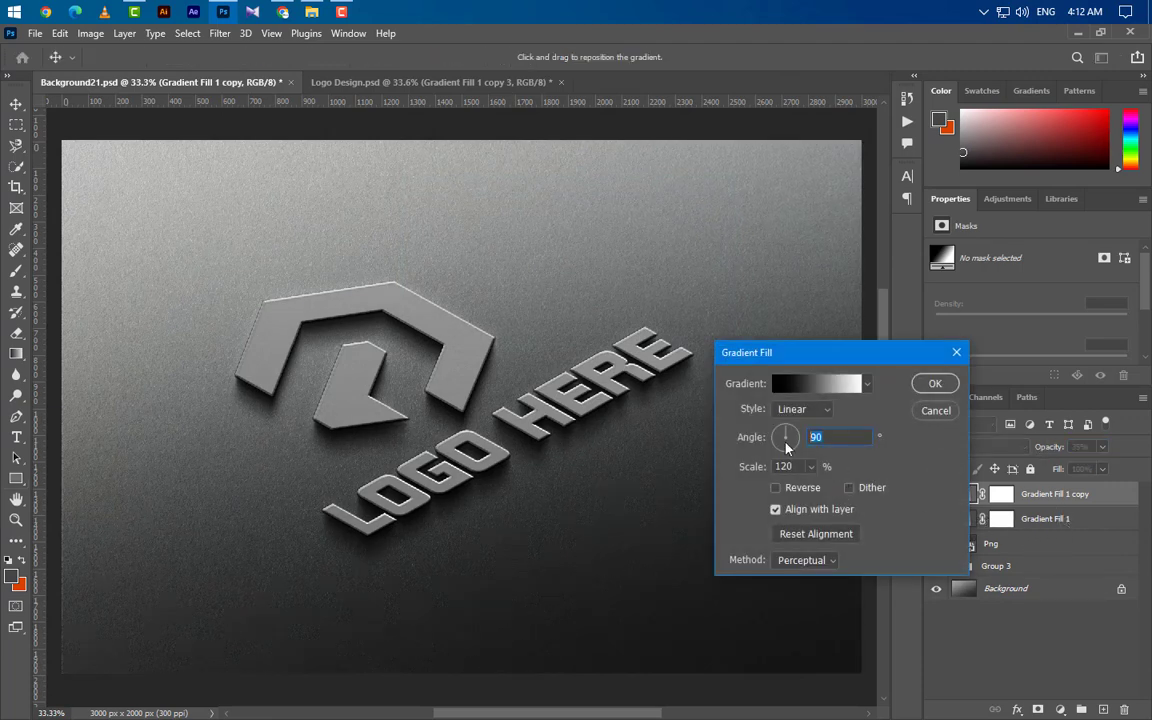
pyautogui.write('110')
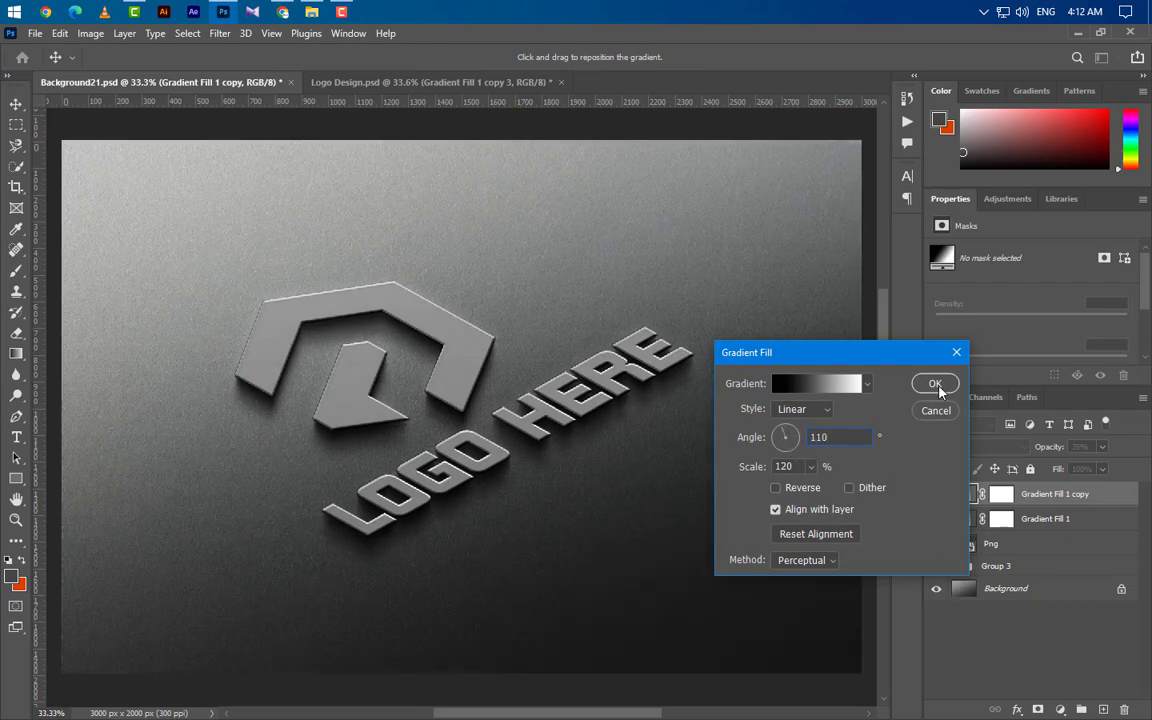
pyautogui.click(936, 385)
pyautogui.press('v')
pyautogui.press('3')
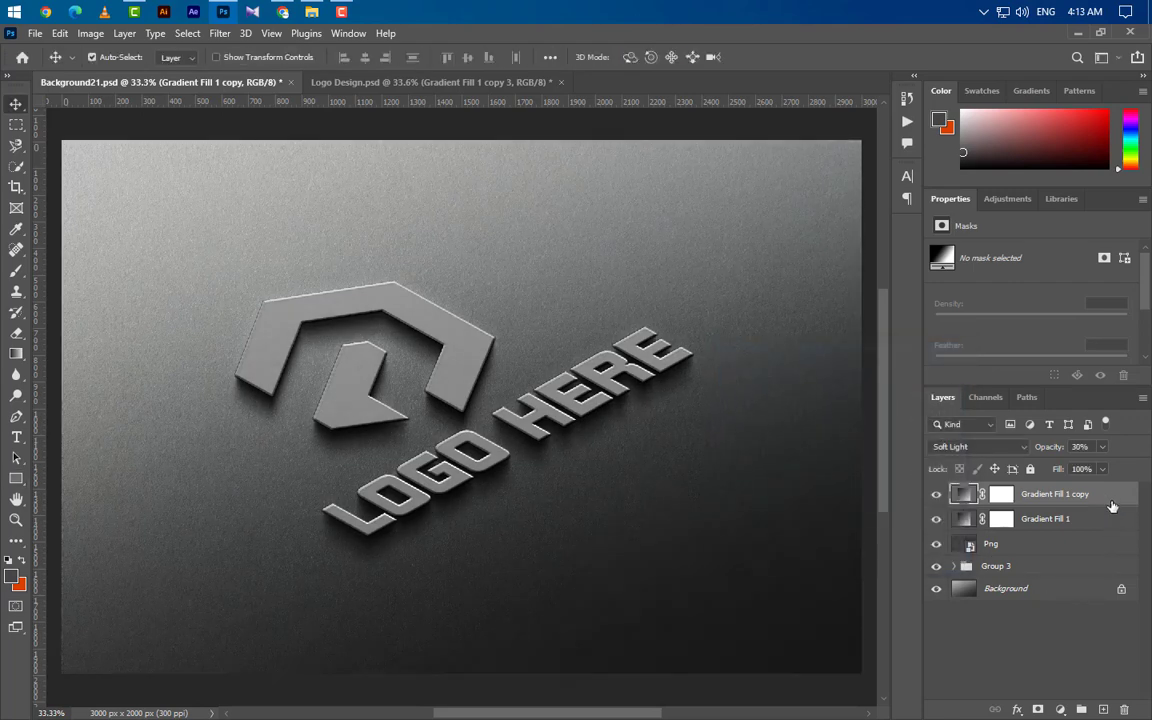
# Duplicate the topmost logo layer, GraphicsFamily copy 14, inside Group 2 within Group 3.
pyautogui.click(955, 567)
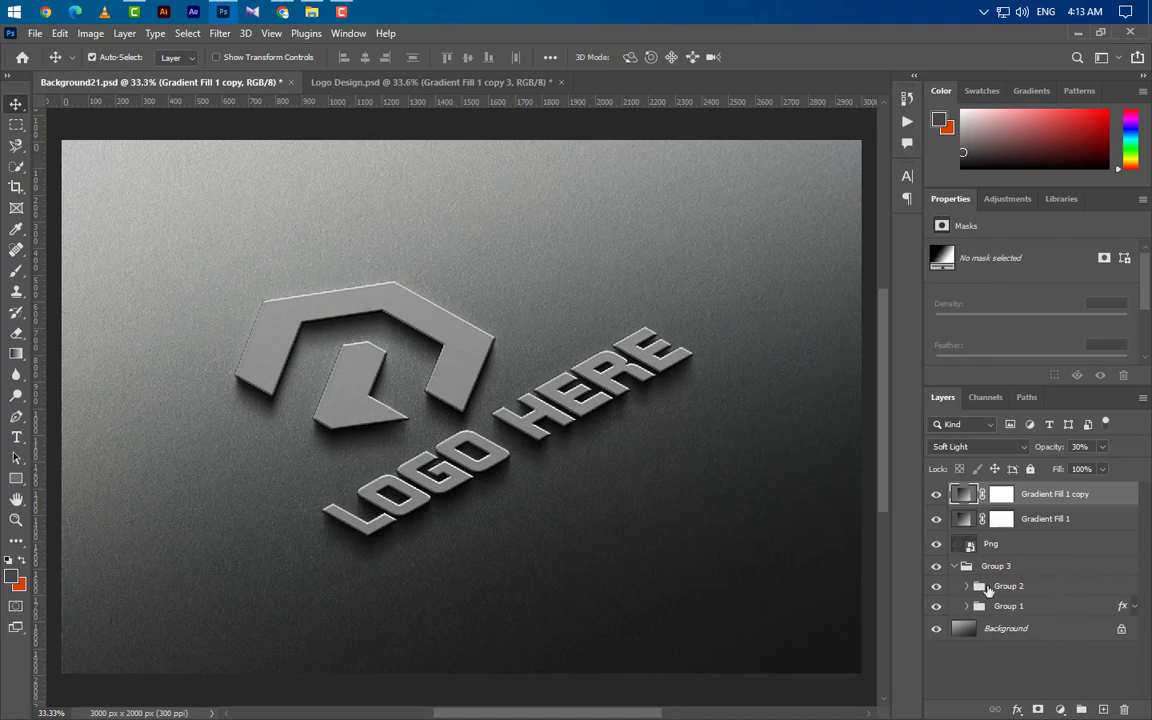
pyautogui.click(966, 586)
pyautogui.click(1072, 612)
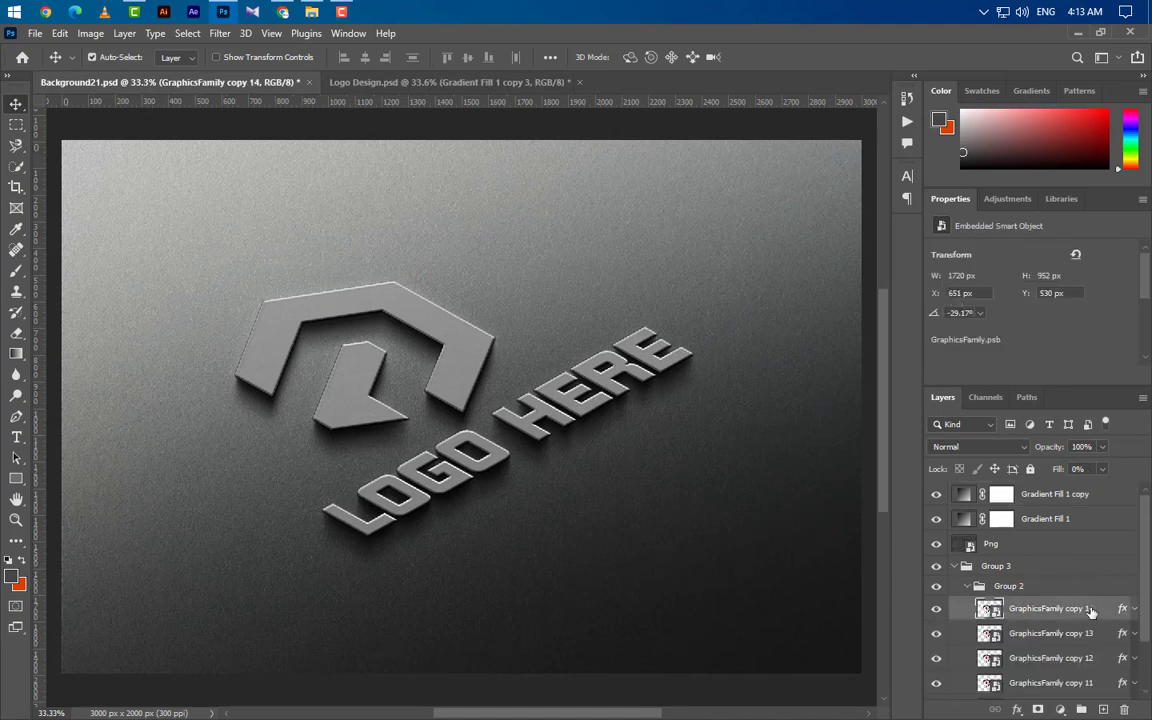
pyautogui.rightClick(1074, 612)
pyautogui.click(921, 56)
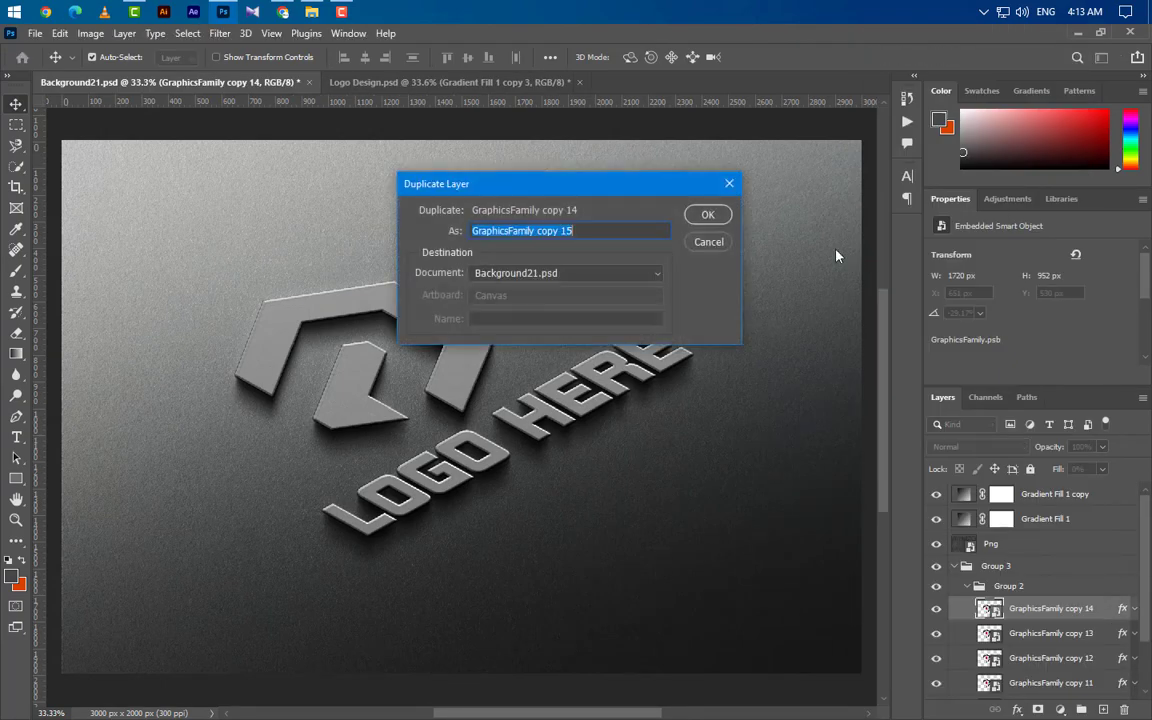
pyautogui.click(704, 214)
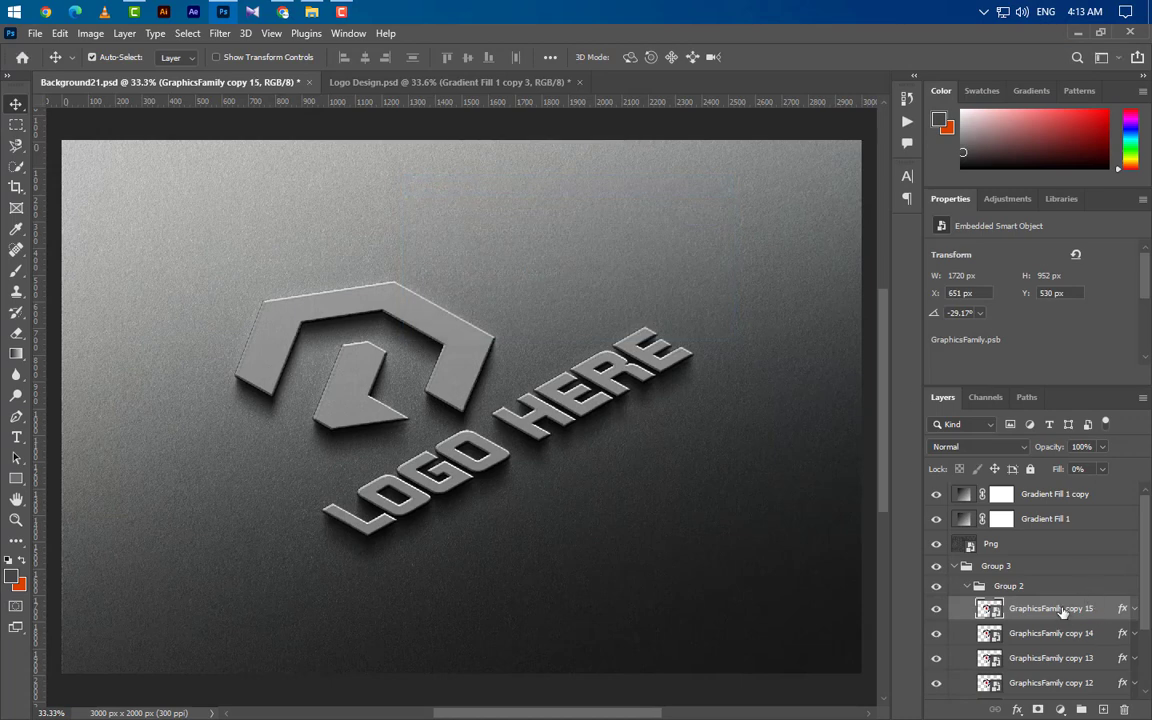
# Move the duplicated logo layer out of its group to the top of the layer stack and collapse Group 2 and Group 3.
pyautogui.moveTo(1060, 610); pyautogui.dragTo(1060, 488)
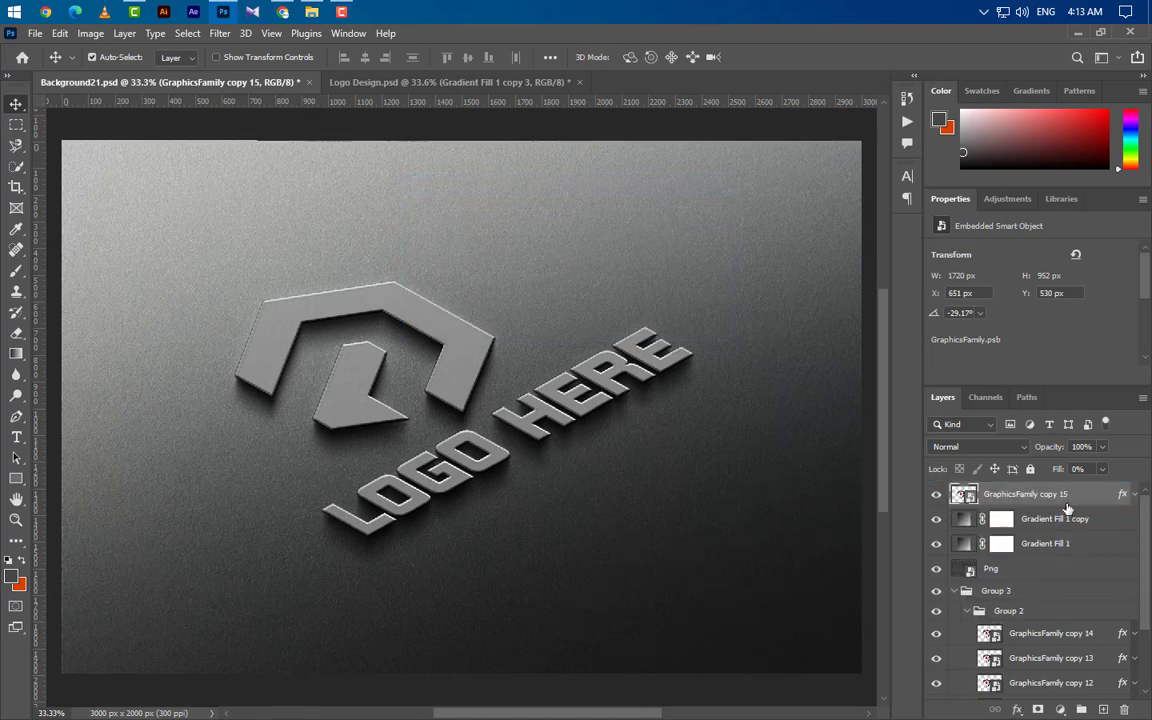
pyautogui.click(966, 611)
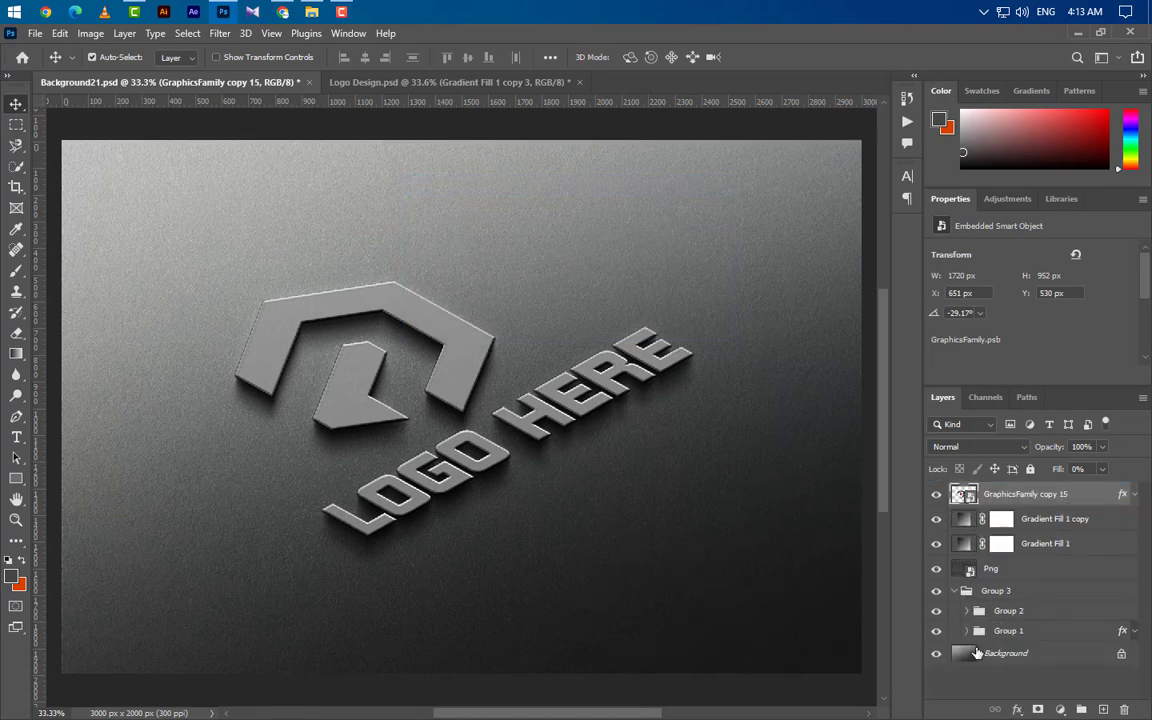
pyautogui.click(955, 591)
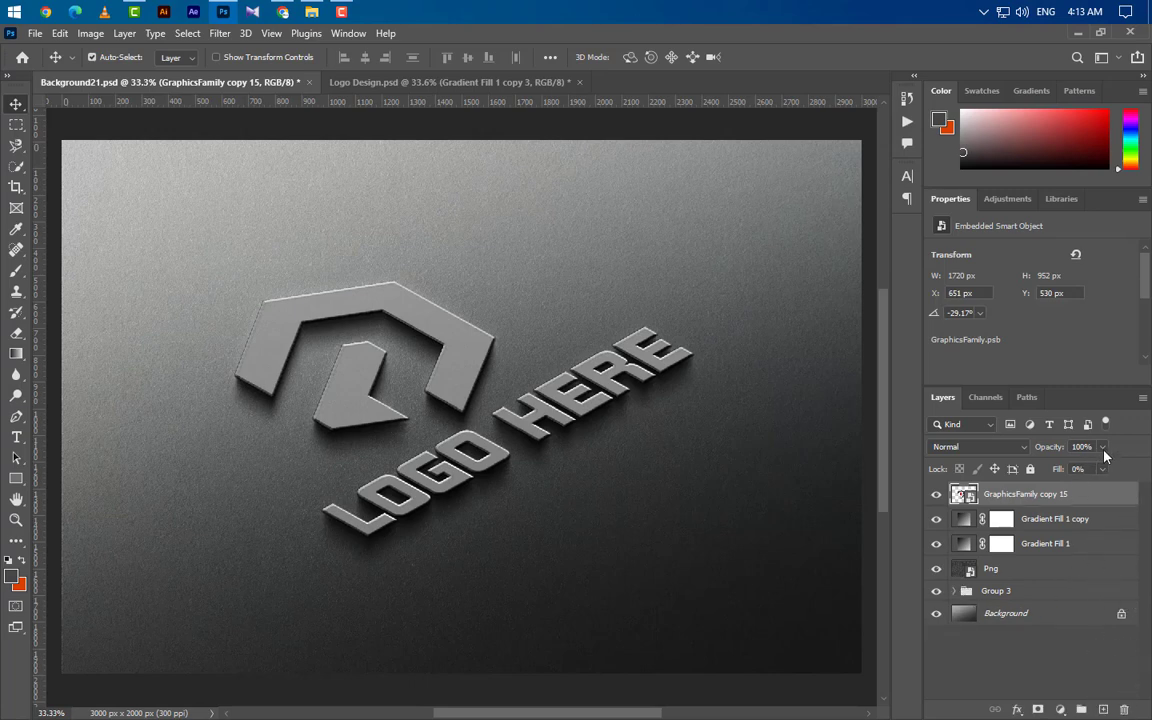
# Set the top logo layer's opacity to 0% and rename it "[ YOUR LOGO HERE ]".
pyautogui.moveTo(1104, 456); pyautogui.dragTo(905, 472)
pyautogui.doubleClick(1021, 495)
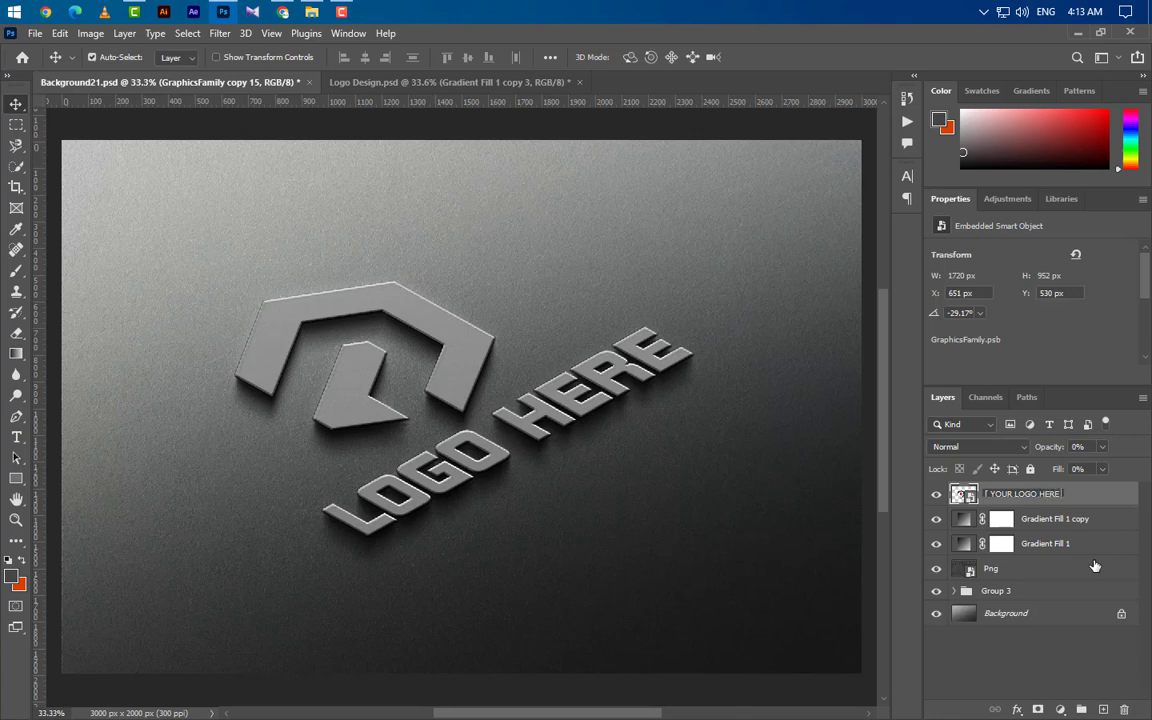
pyautogui.press('Return')
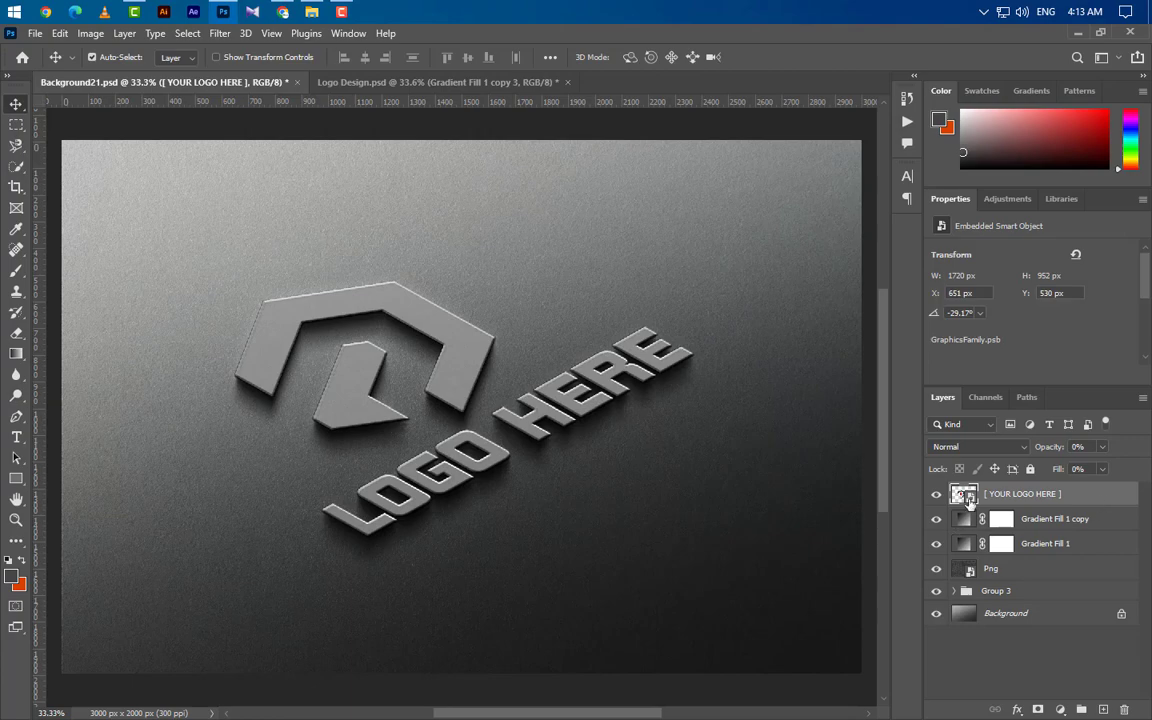
# Open the [ YOUR LOGO HERE ] smart object's contents and copy the colourful logo from Logo Design.psd into it.
pyautogui.doubleClick(964, 495)
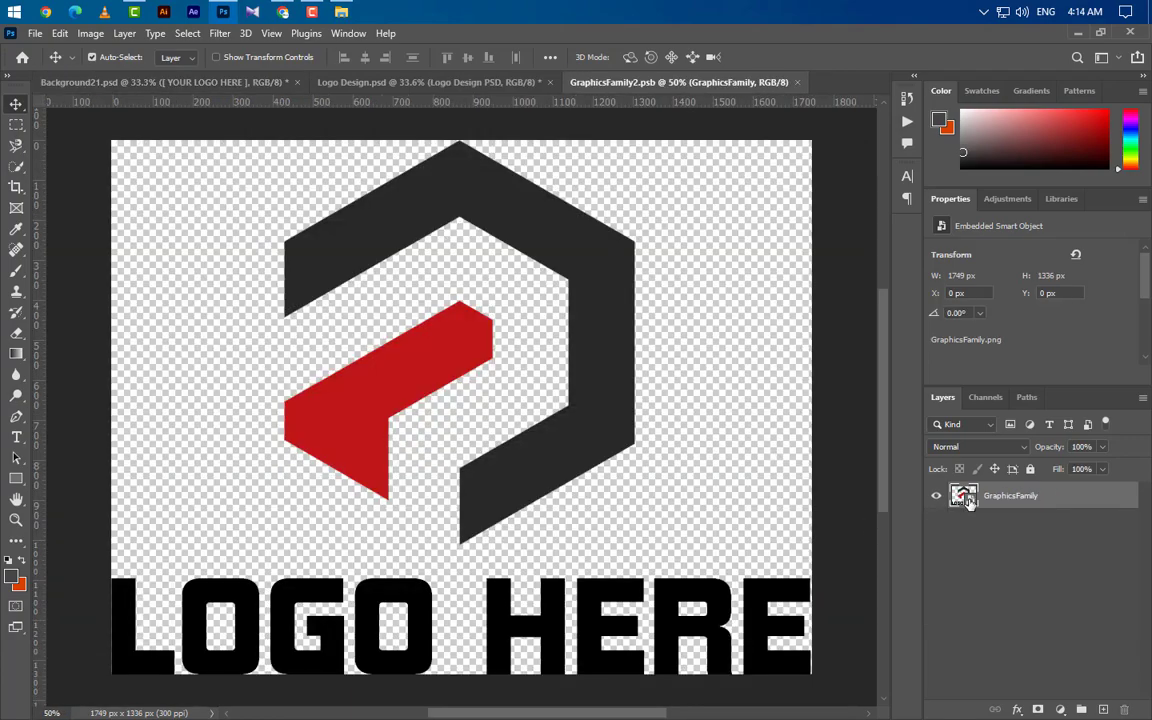
pyautogui.click(407, 80)
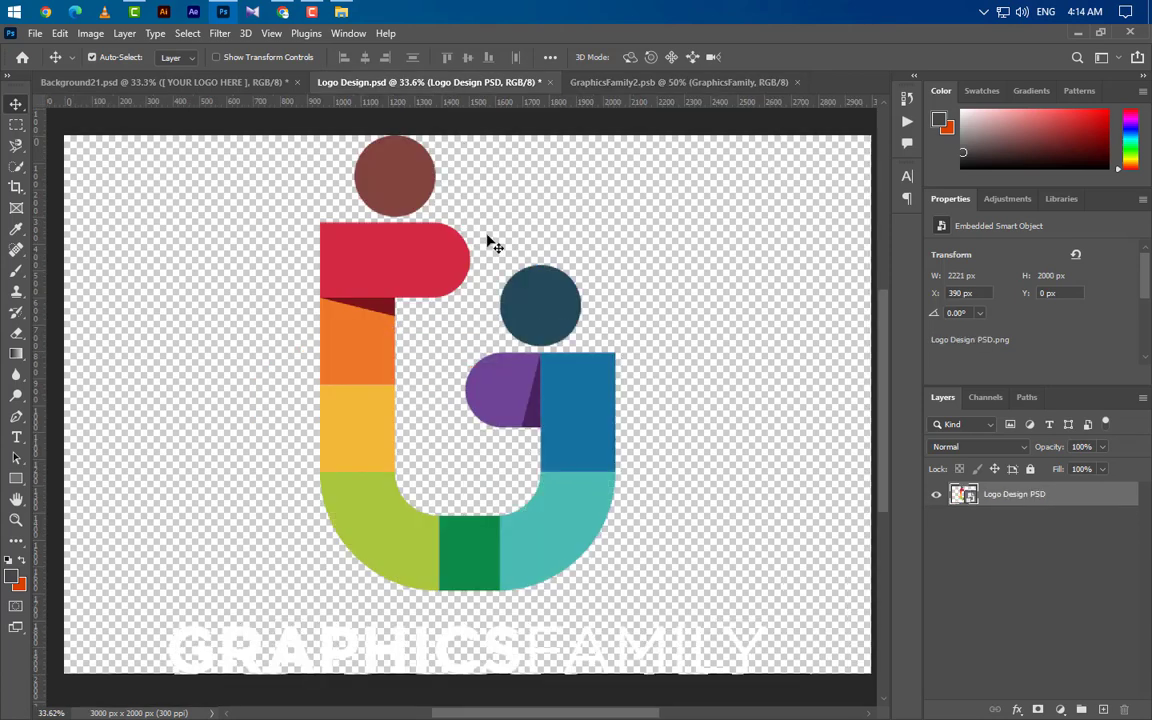
pyautogui.moveTo(488, 239); pyautogui.dragTo(460, 322)
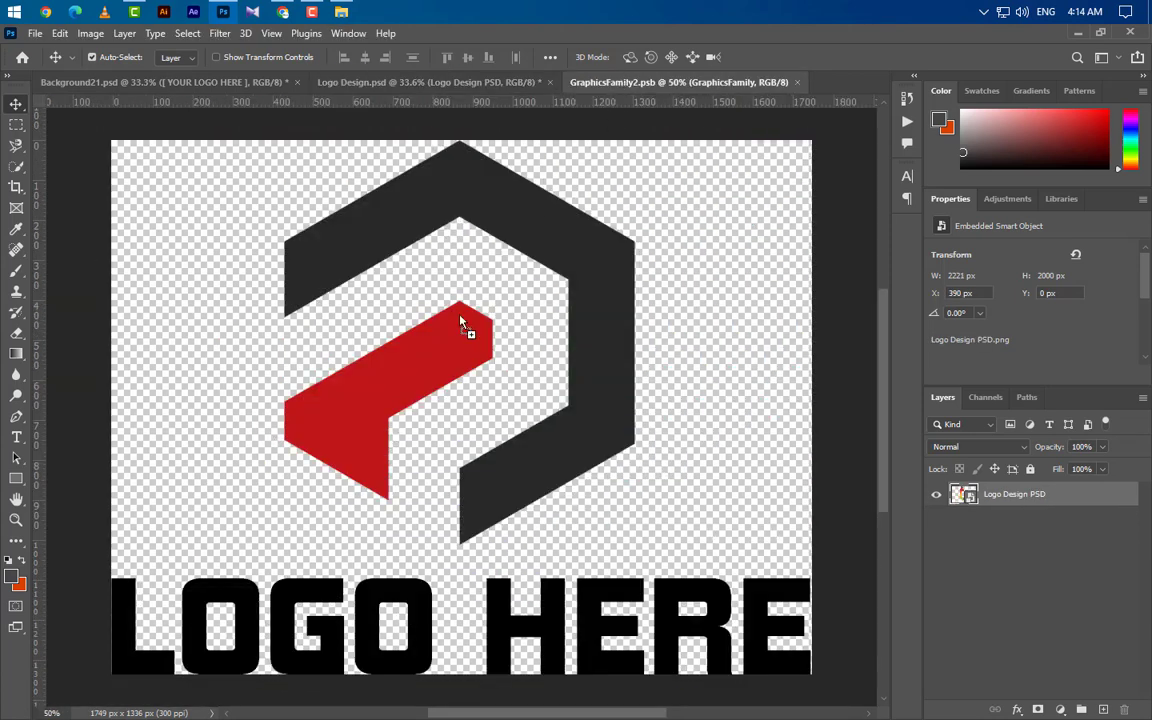
pyautogui.moveTo(526, 405); pyautogui.dragTo(527, 405)
# Scale the Logo Design PSD layer to about 2004 × 1336 px so it fits the canvas height.
pyautogui.scroll(-4, 527, 405)
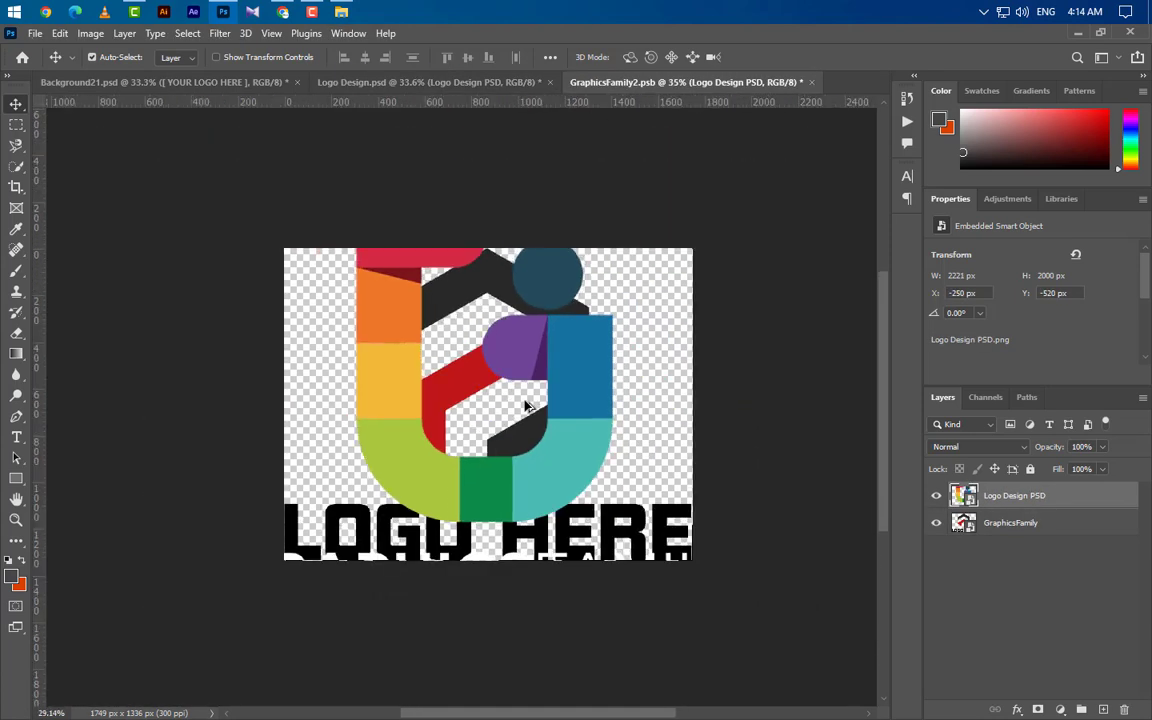
pyautogui.hotkey('ctrl', 't')
pyautogui.scroll(-1, 527, 405)
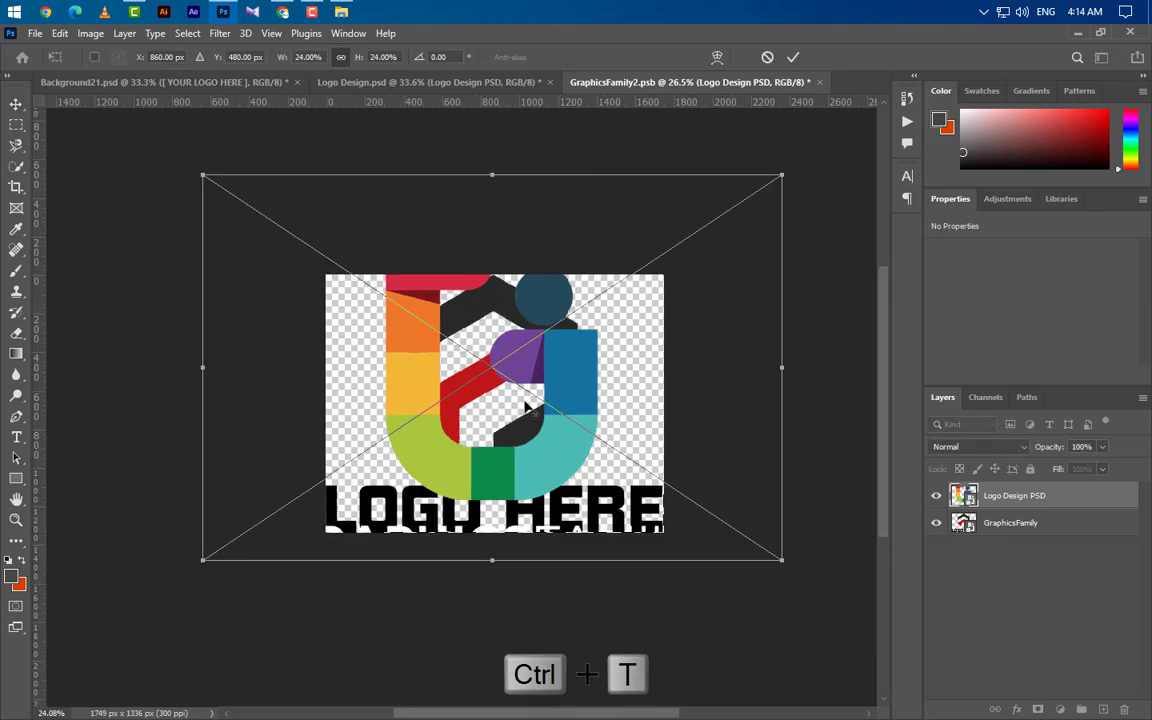
pyautogui.moveTo(492, 175); pyautogui.dragTo(492, 276)
pyautogui.moveTo(489, 566); pyautogui.dragTo(489, 533)
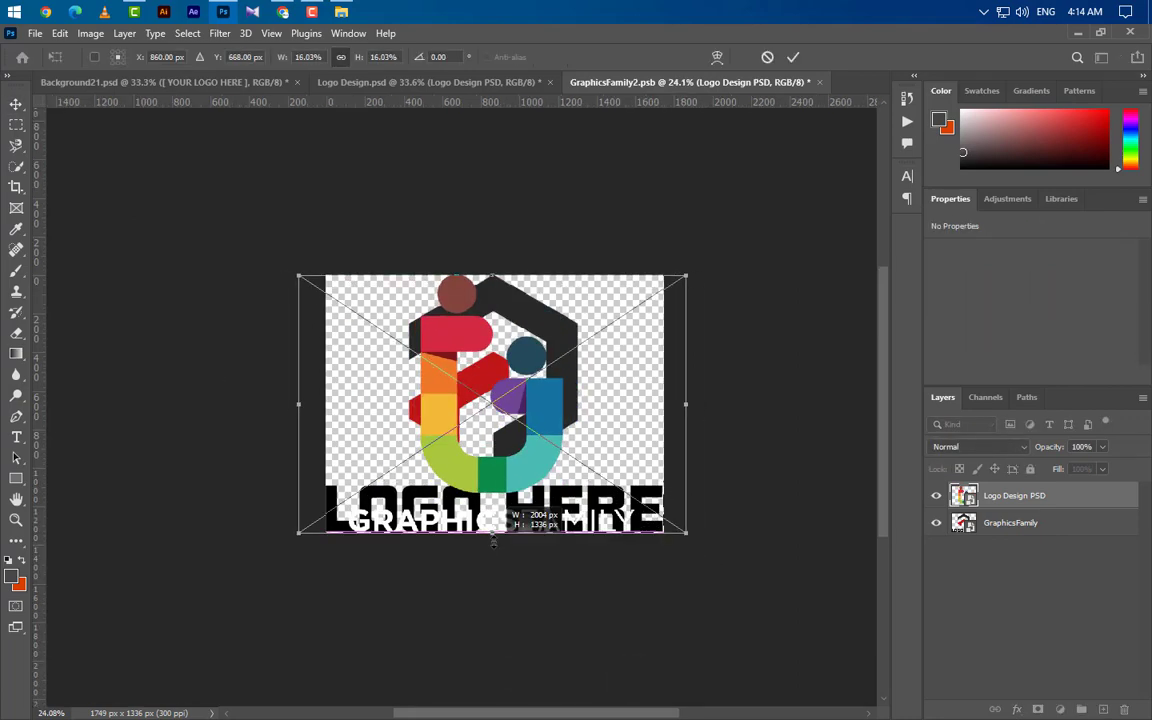
pyautogui.press('Return')
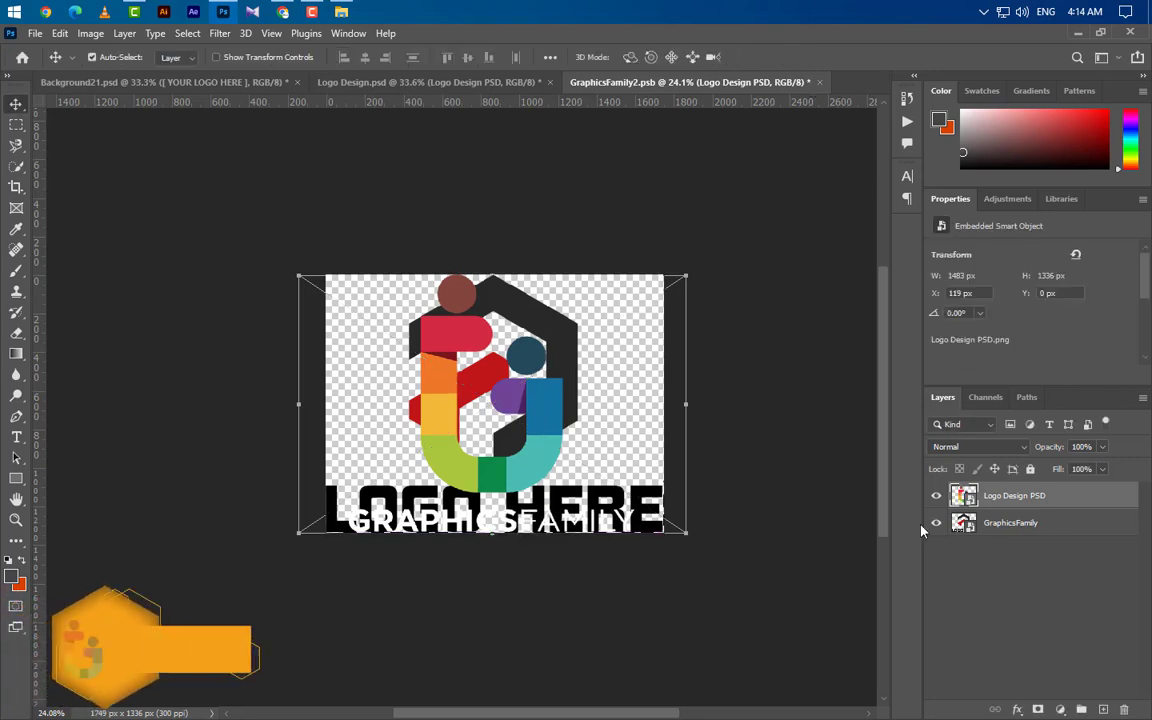
# Hide the original GraphicsFamily layer, close the smart object with its changes saved, and return to Background21.psd.
pyautogui.click(936, 522)
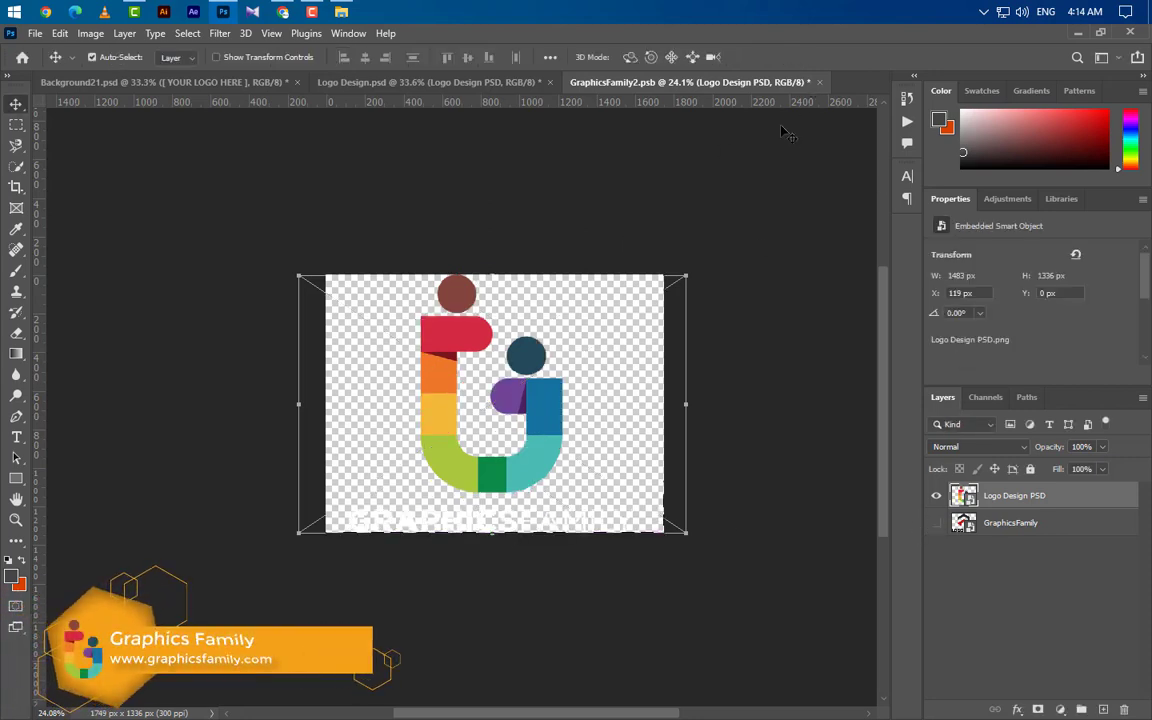
pyautogui.click(819, 82)
pyautogui.click(510, 294)
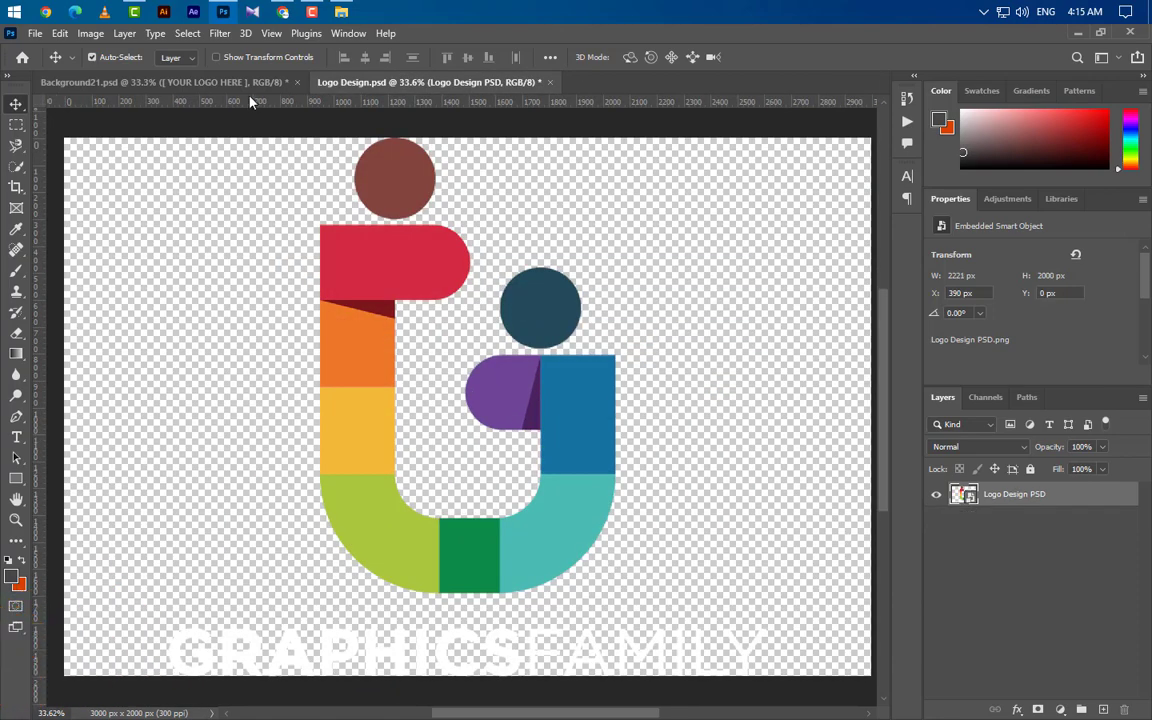
pyautogui.click(243, 84)
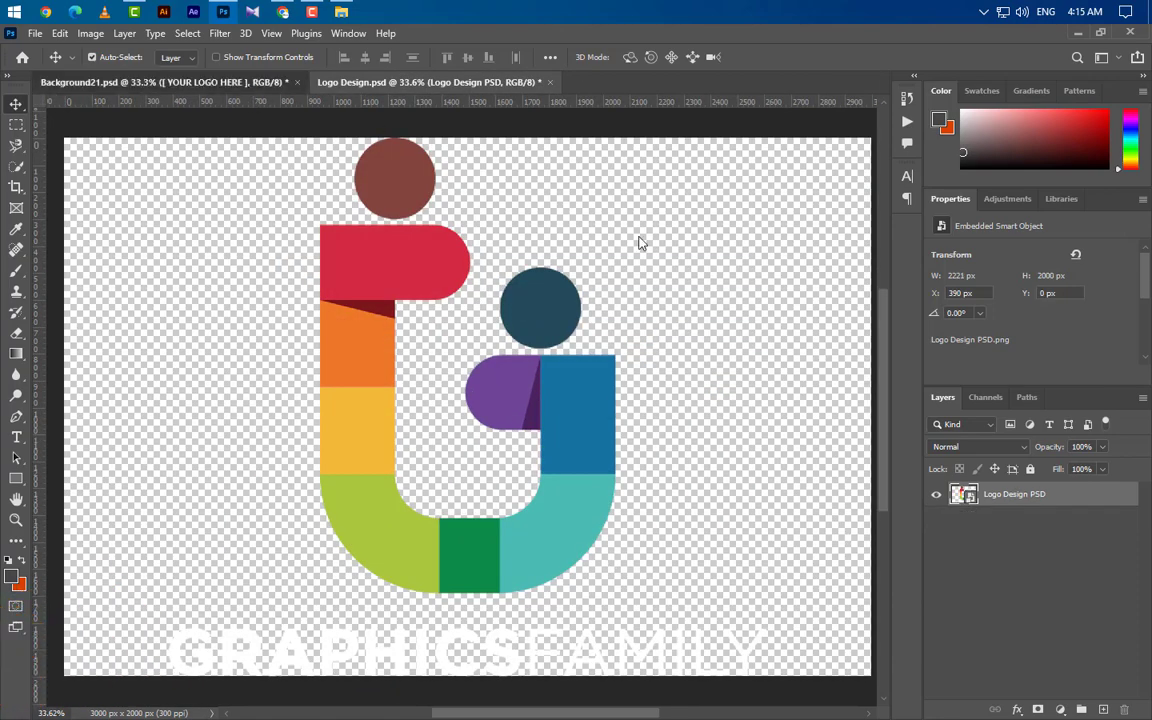